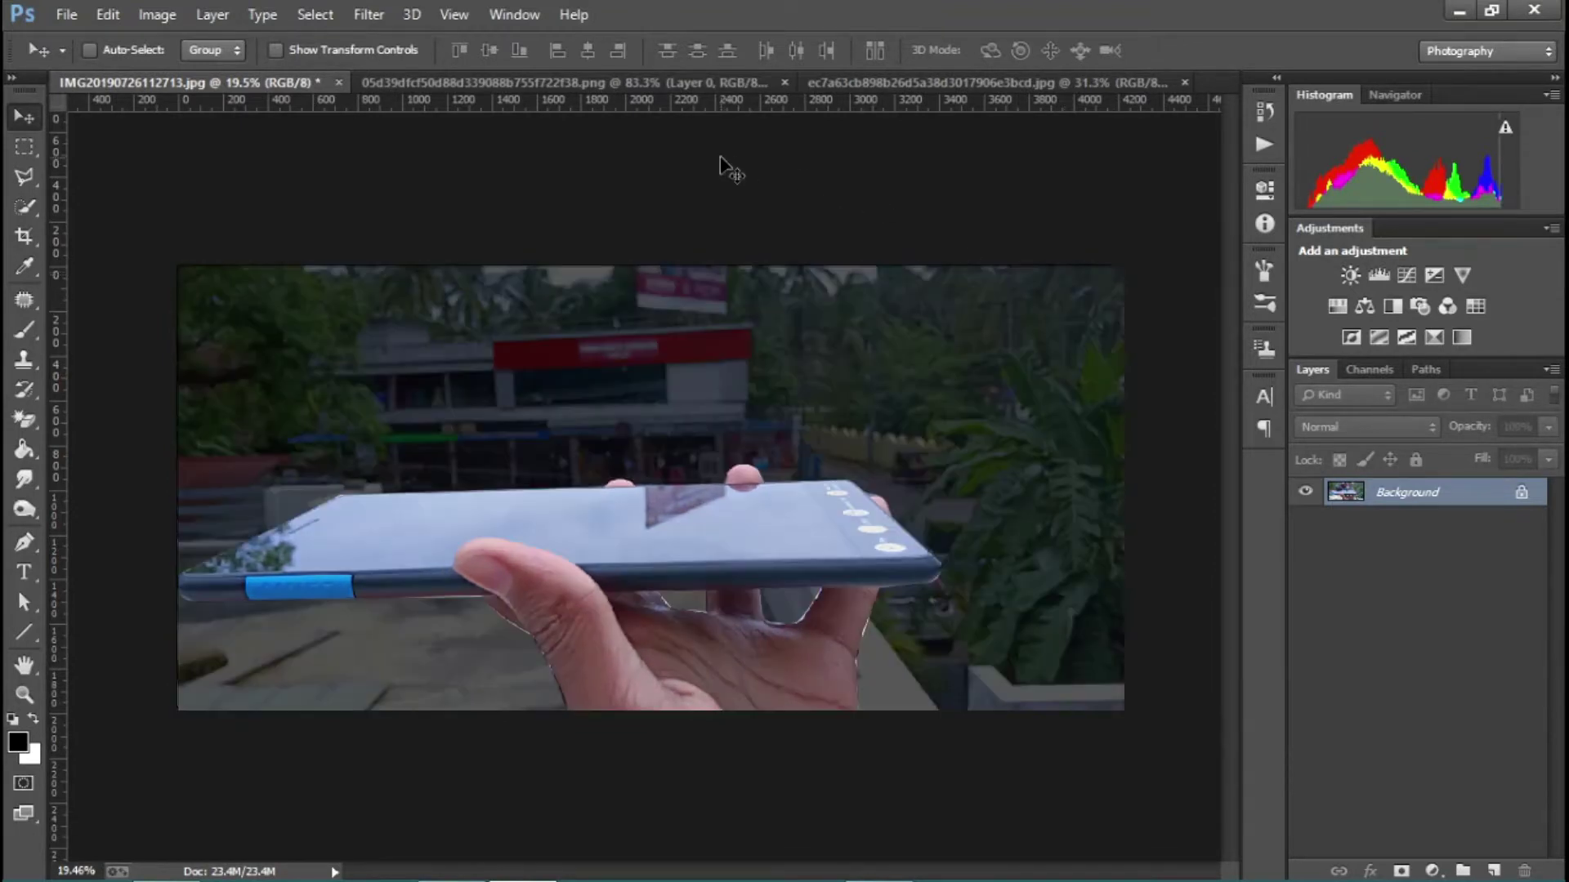
On the wheat field image, pull guides to the crate to check alignment, then remove them
left_click(699, 85)
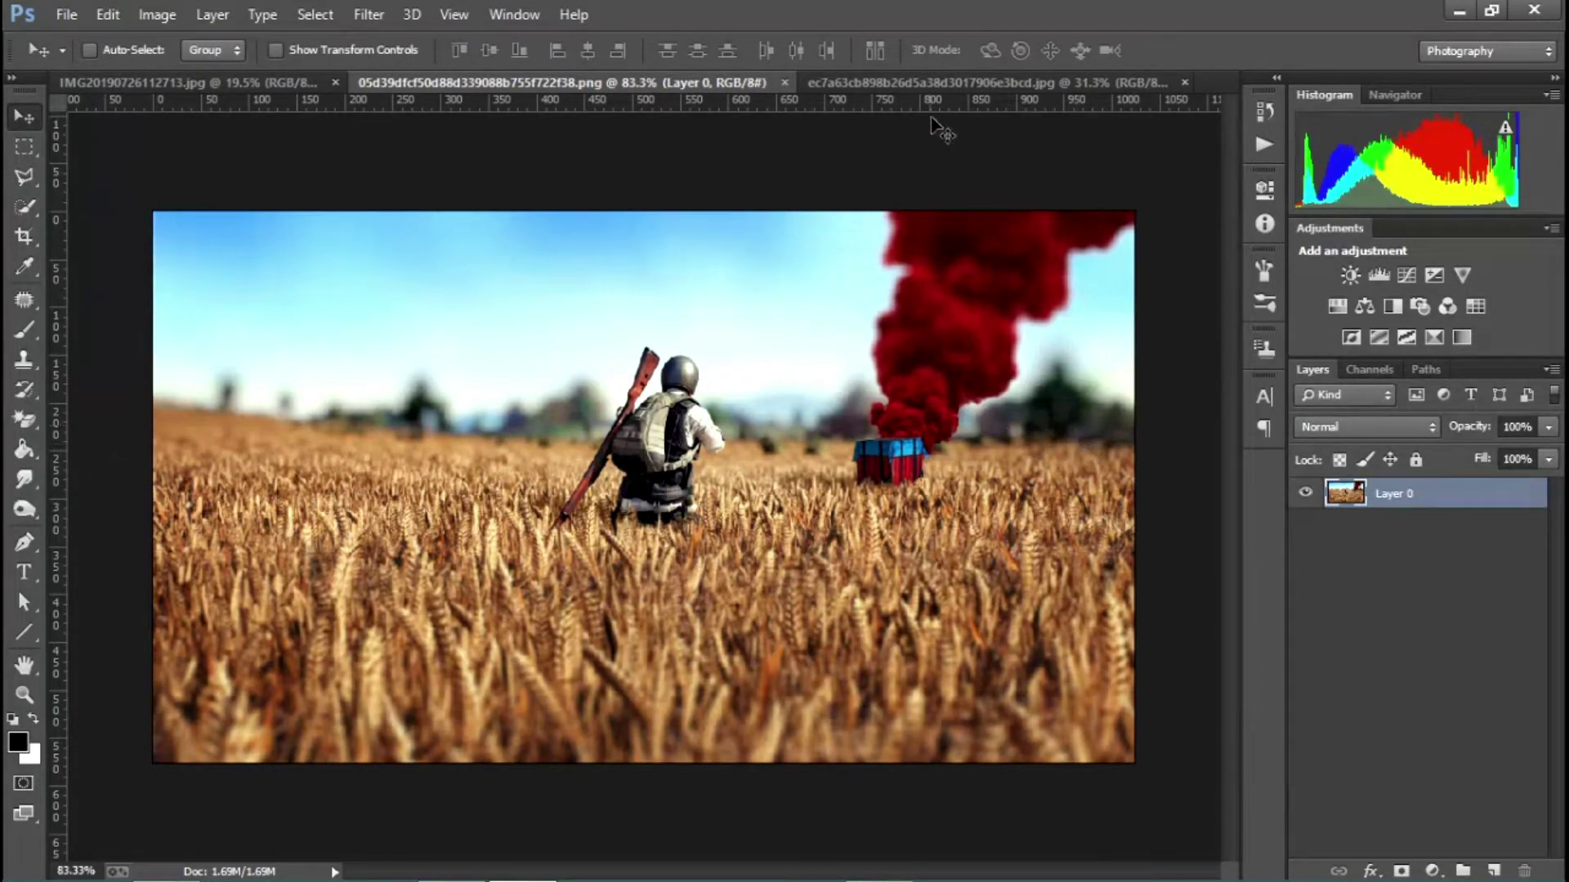
left_click_drag(943, 103, 907, 442)
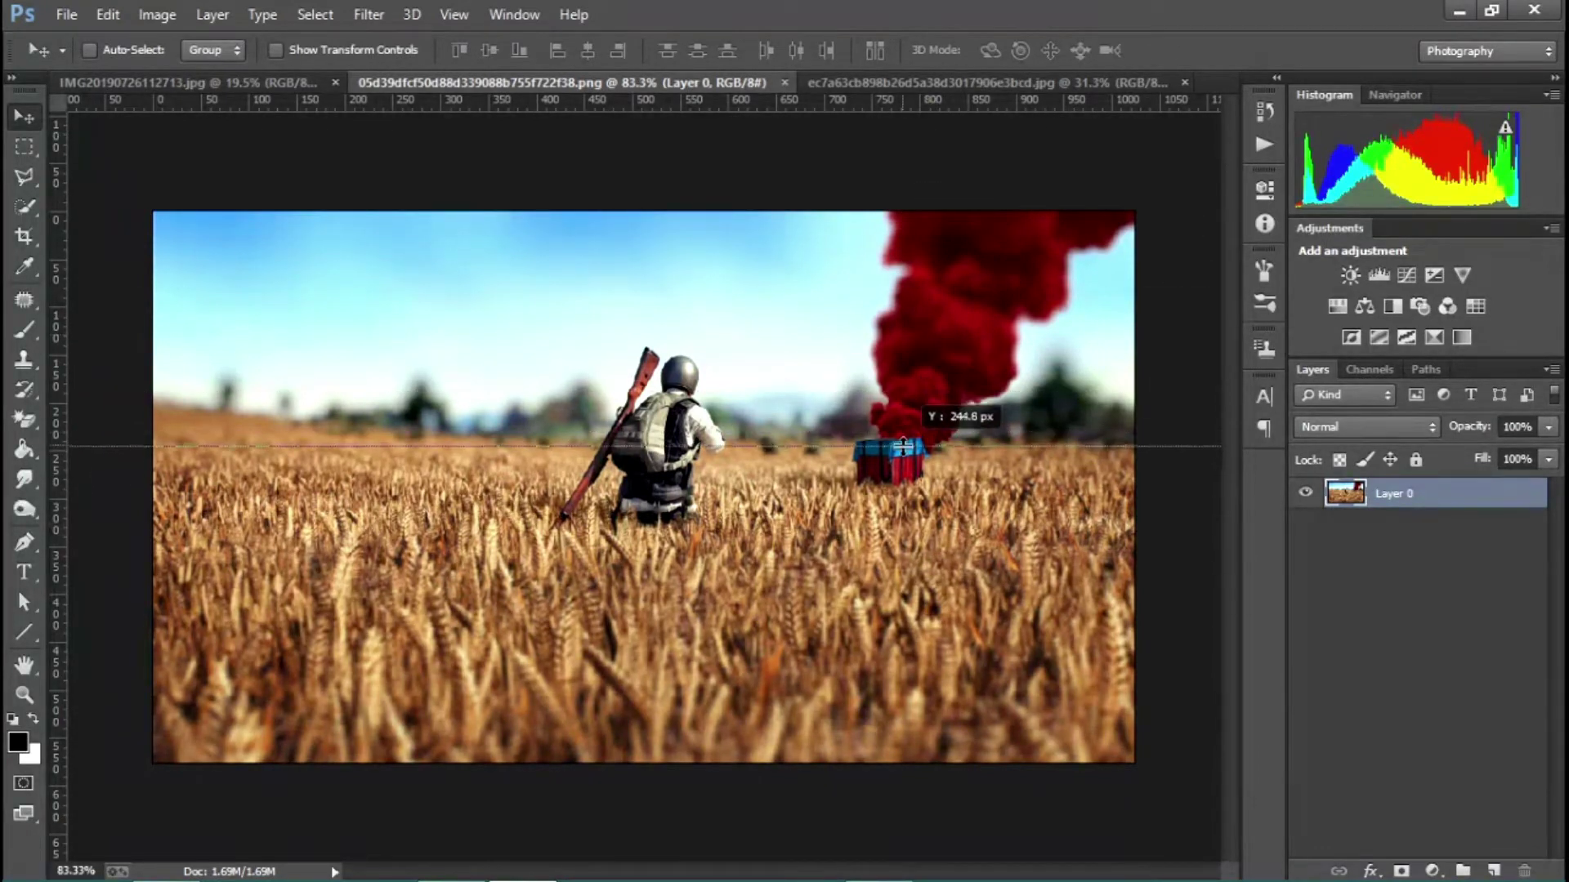
mouse_move(61, 515)
left_mouse_down()
mouse_move(623, 497)
mouse_move(670, 462)
left_mouse_up()
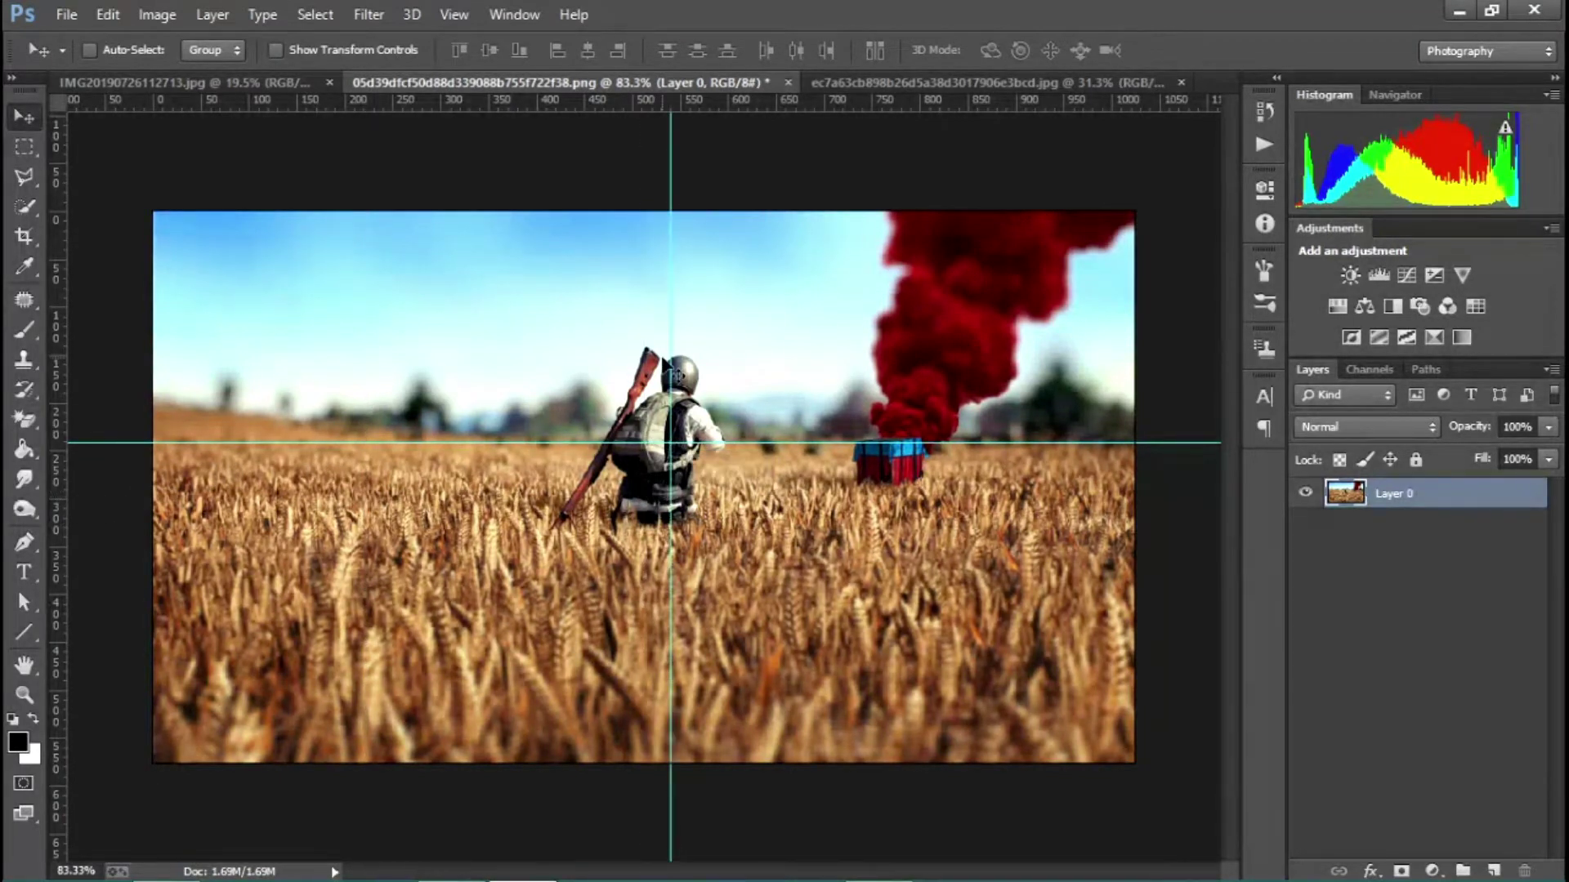
left_click_drag(672, 375, 59, 505)
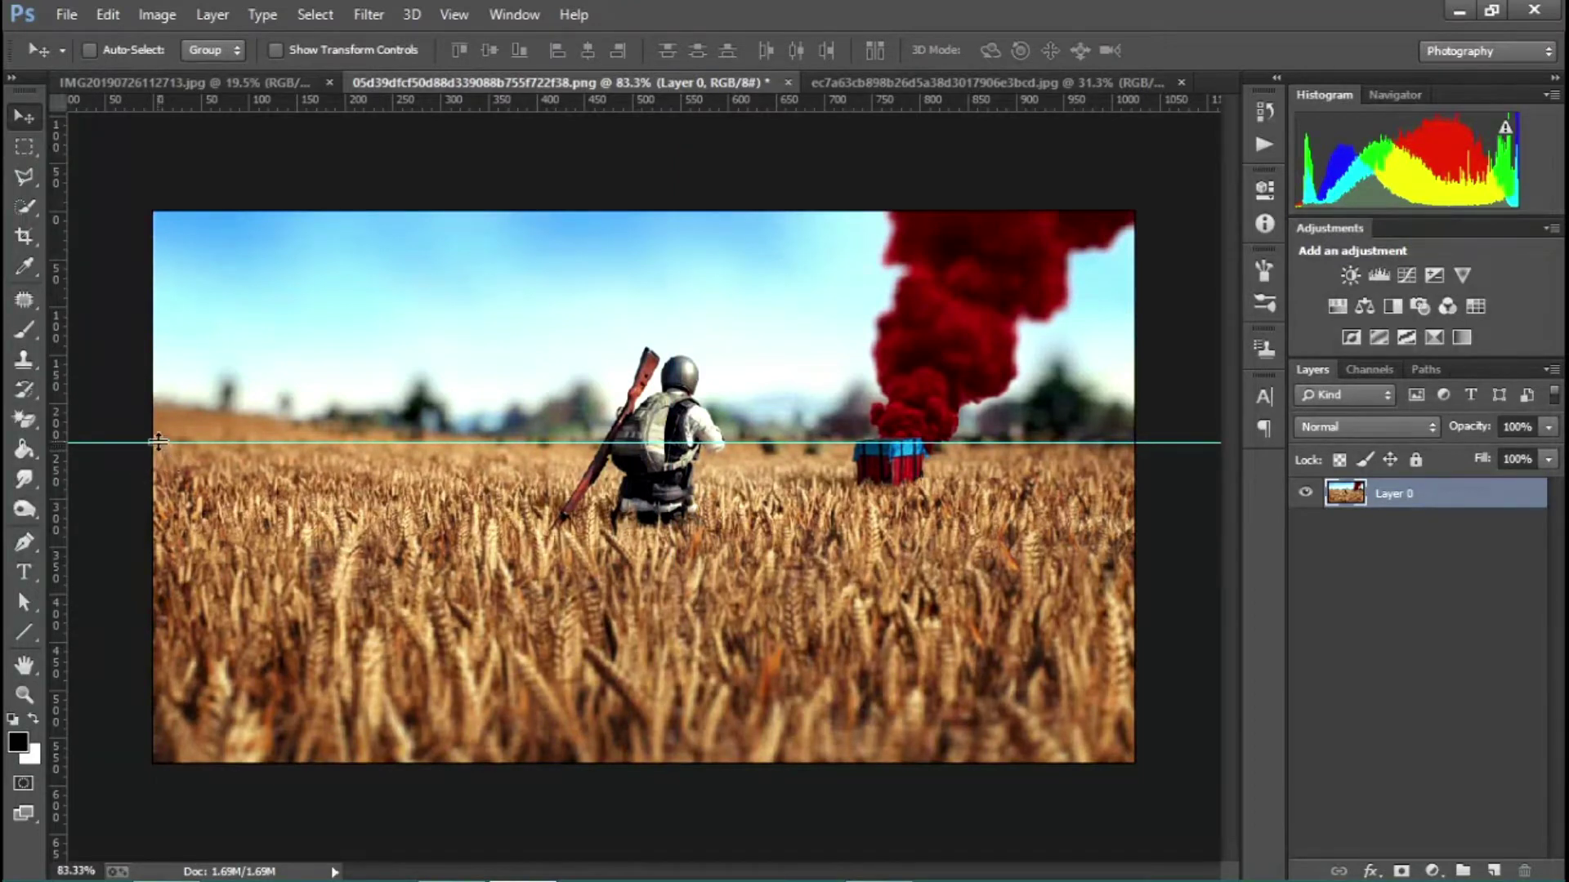
left_click_drag(158, 442, 241, 94)
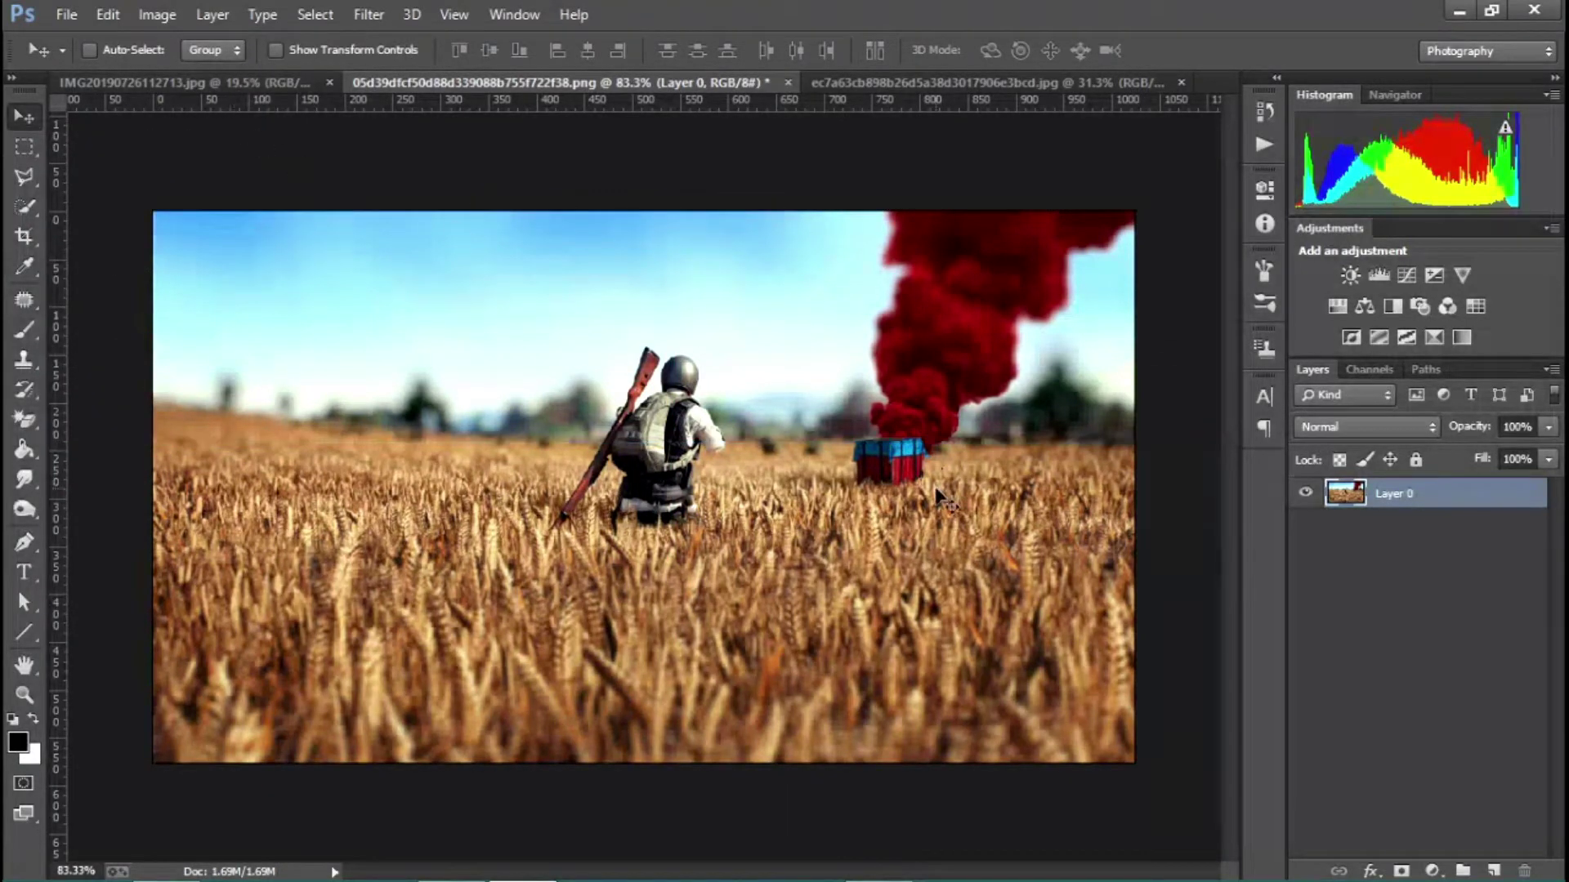
Compare the smoke-and-crate image with the wheat field, then return to the tablet photo
left_click(974, 85)
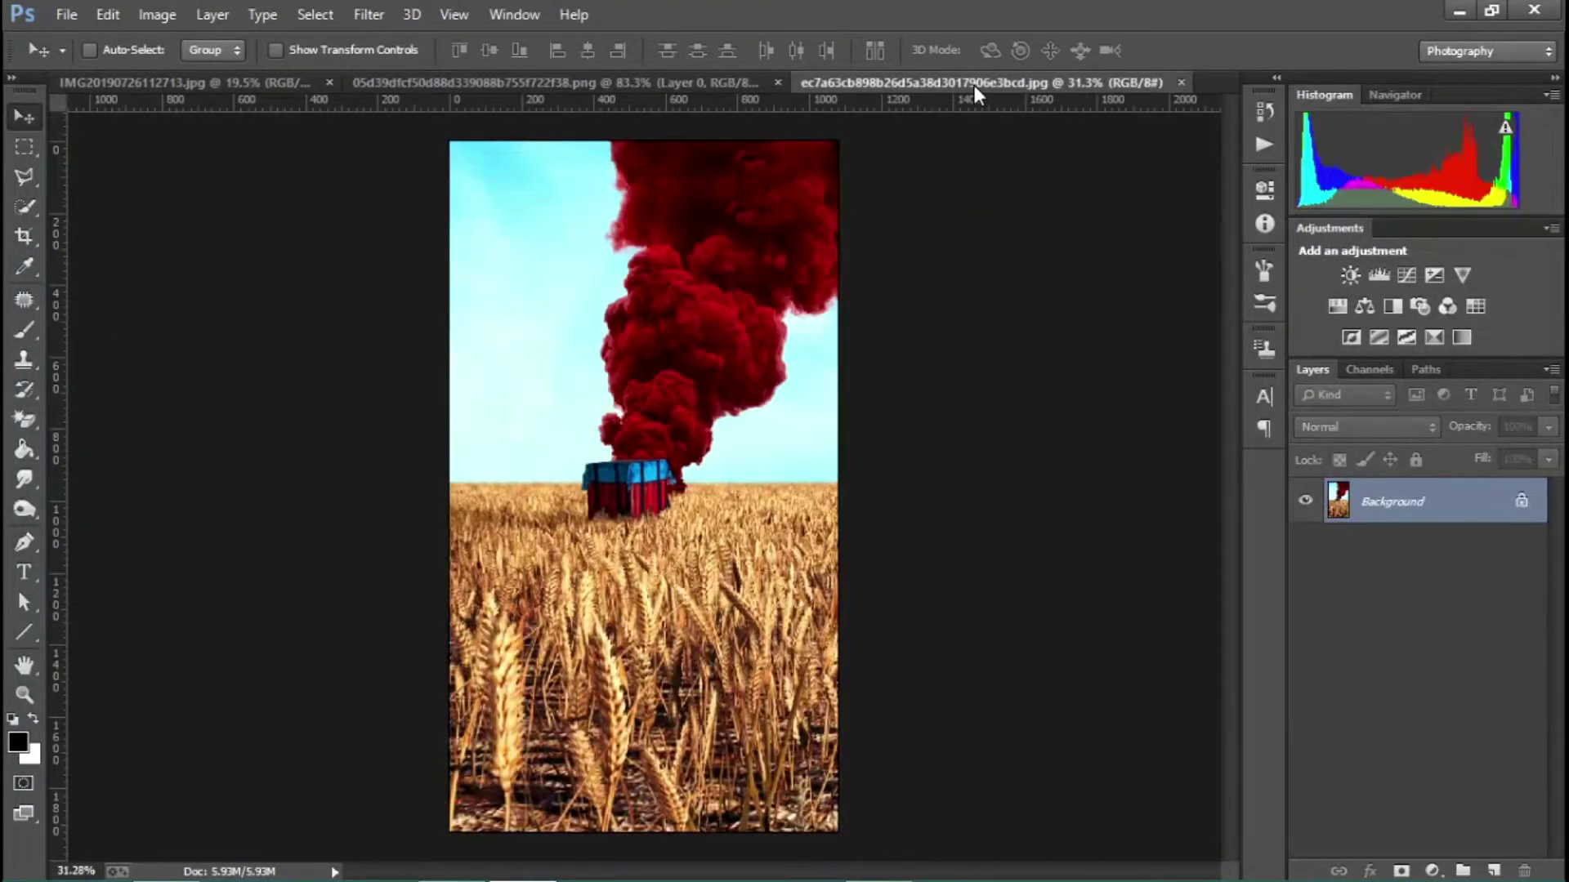
left_click(734, 82)
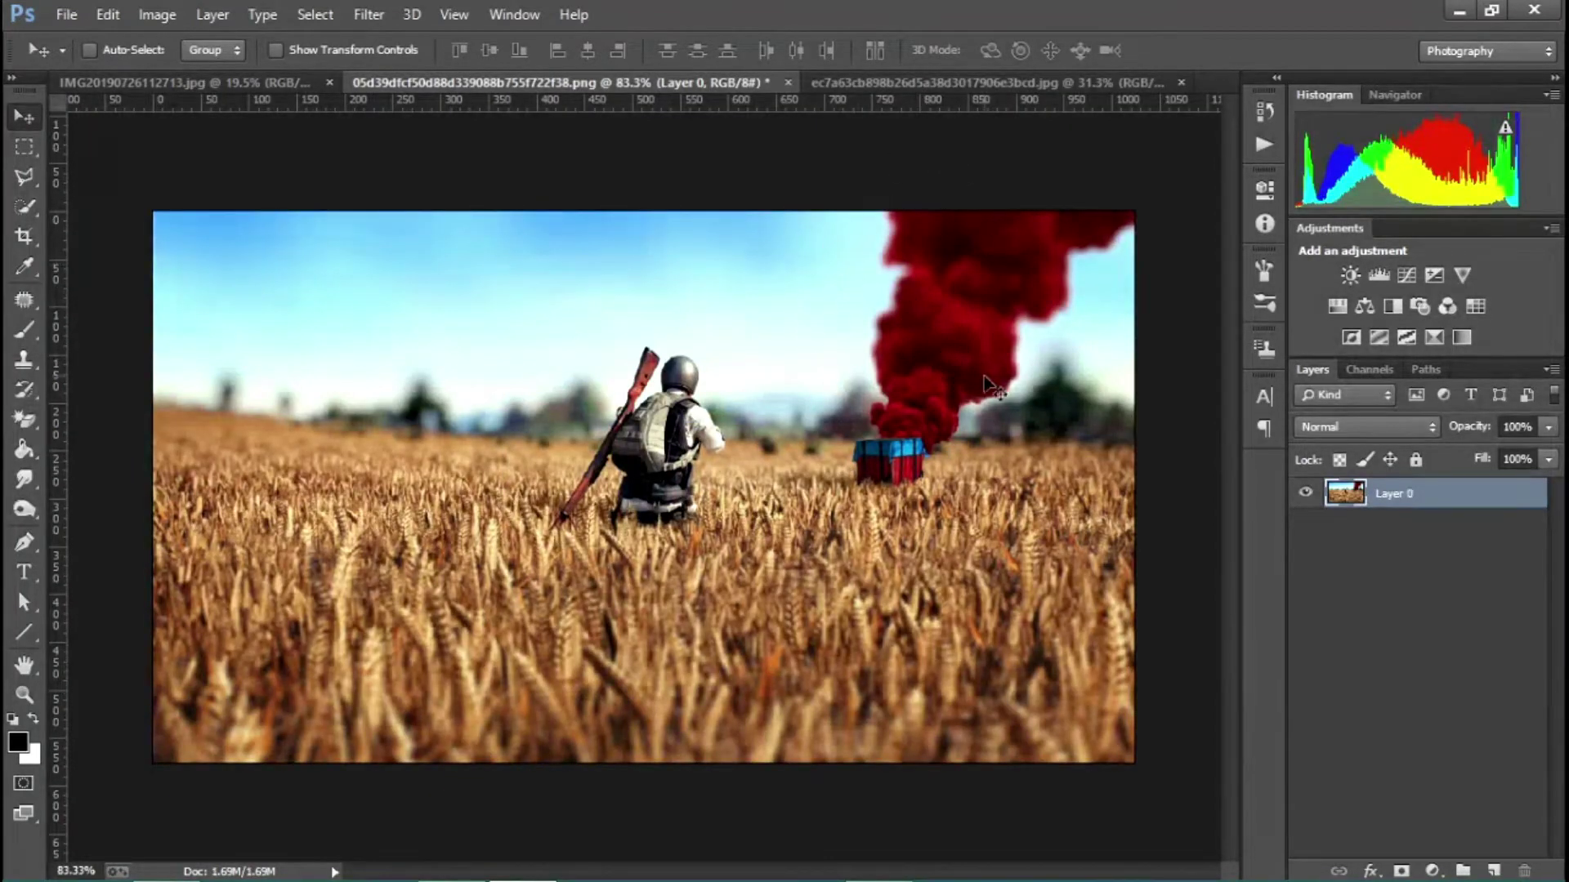
left_click(924, 83)
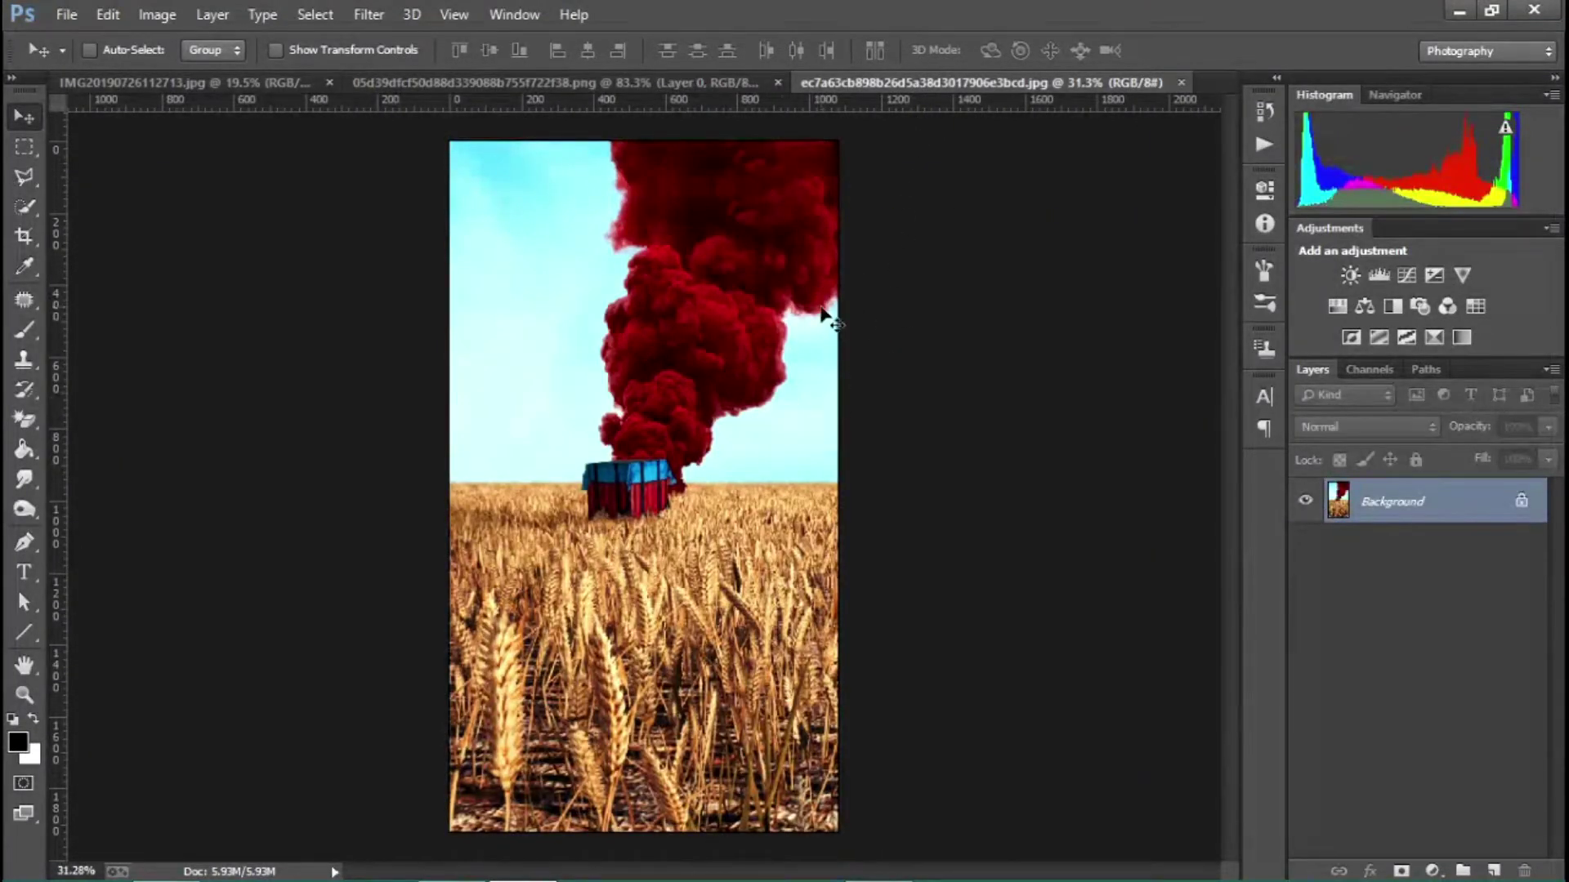
left_click(258, 85)
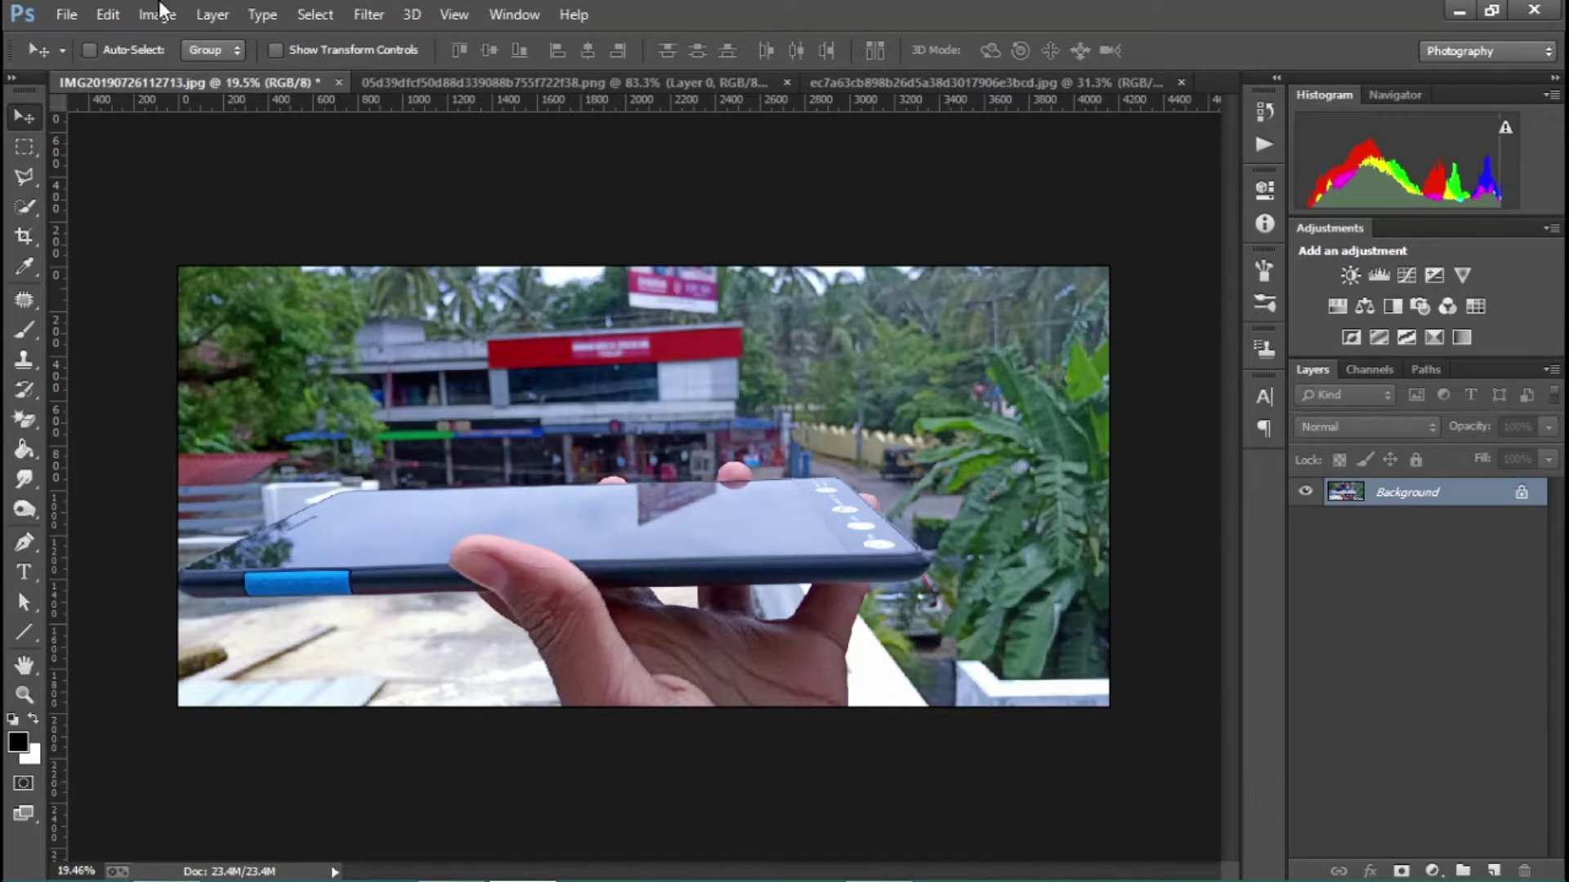
Zoom into the tablet photo, duplicate the Background onto Layer 1, and frame the hand
key("ctrl+plus")
scroll(919, 691, "up", 3)
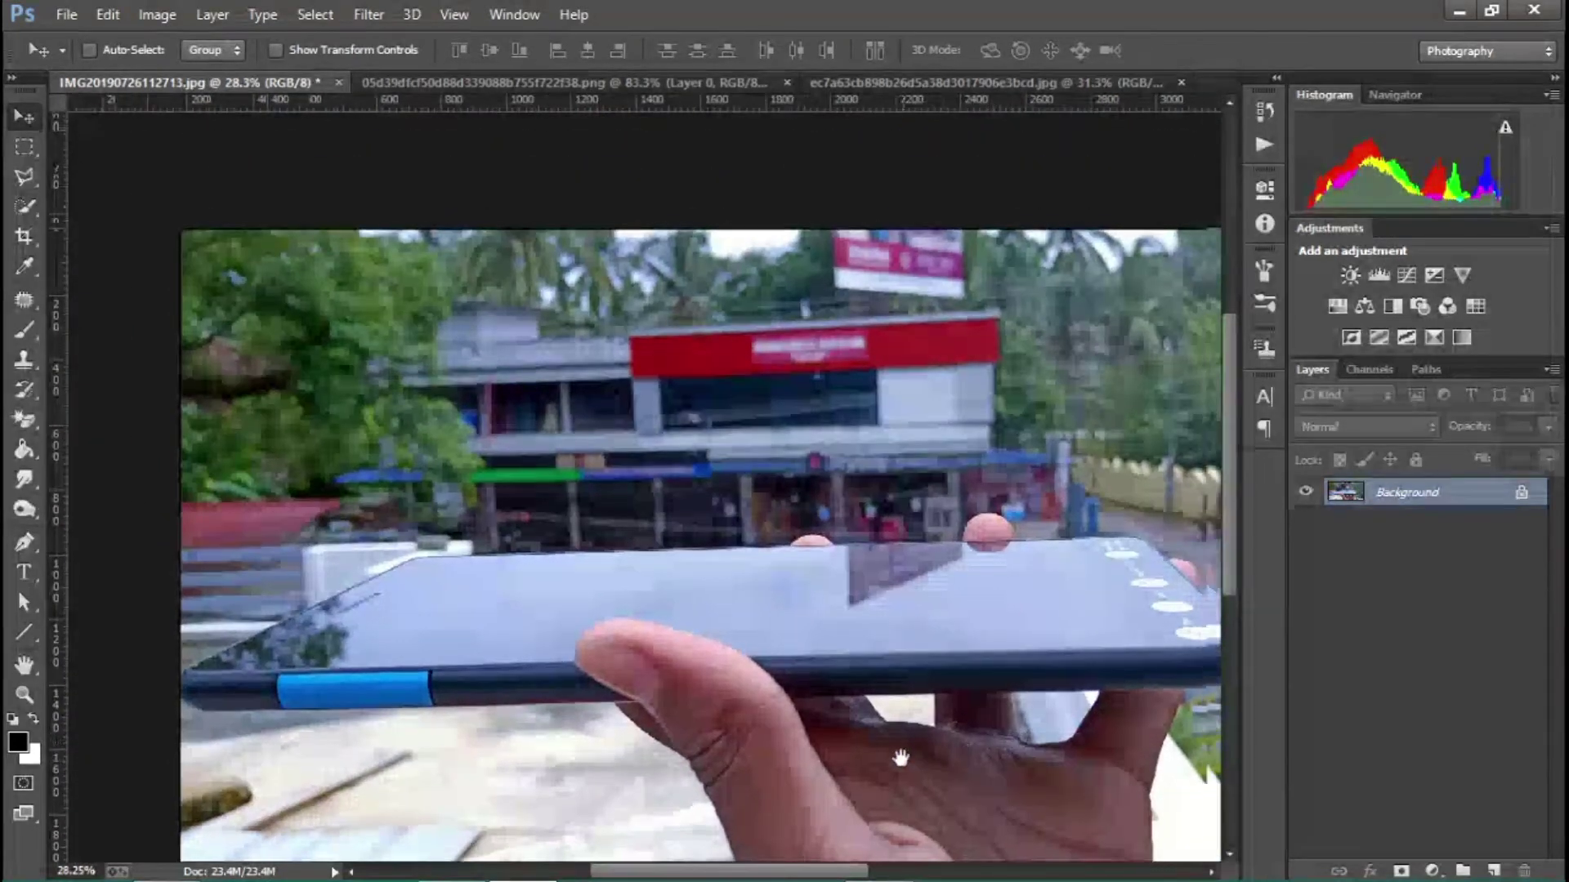
scroll(901, 758, "down", 2)
left_click_drag(900, 758, 605, 498)
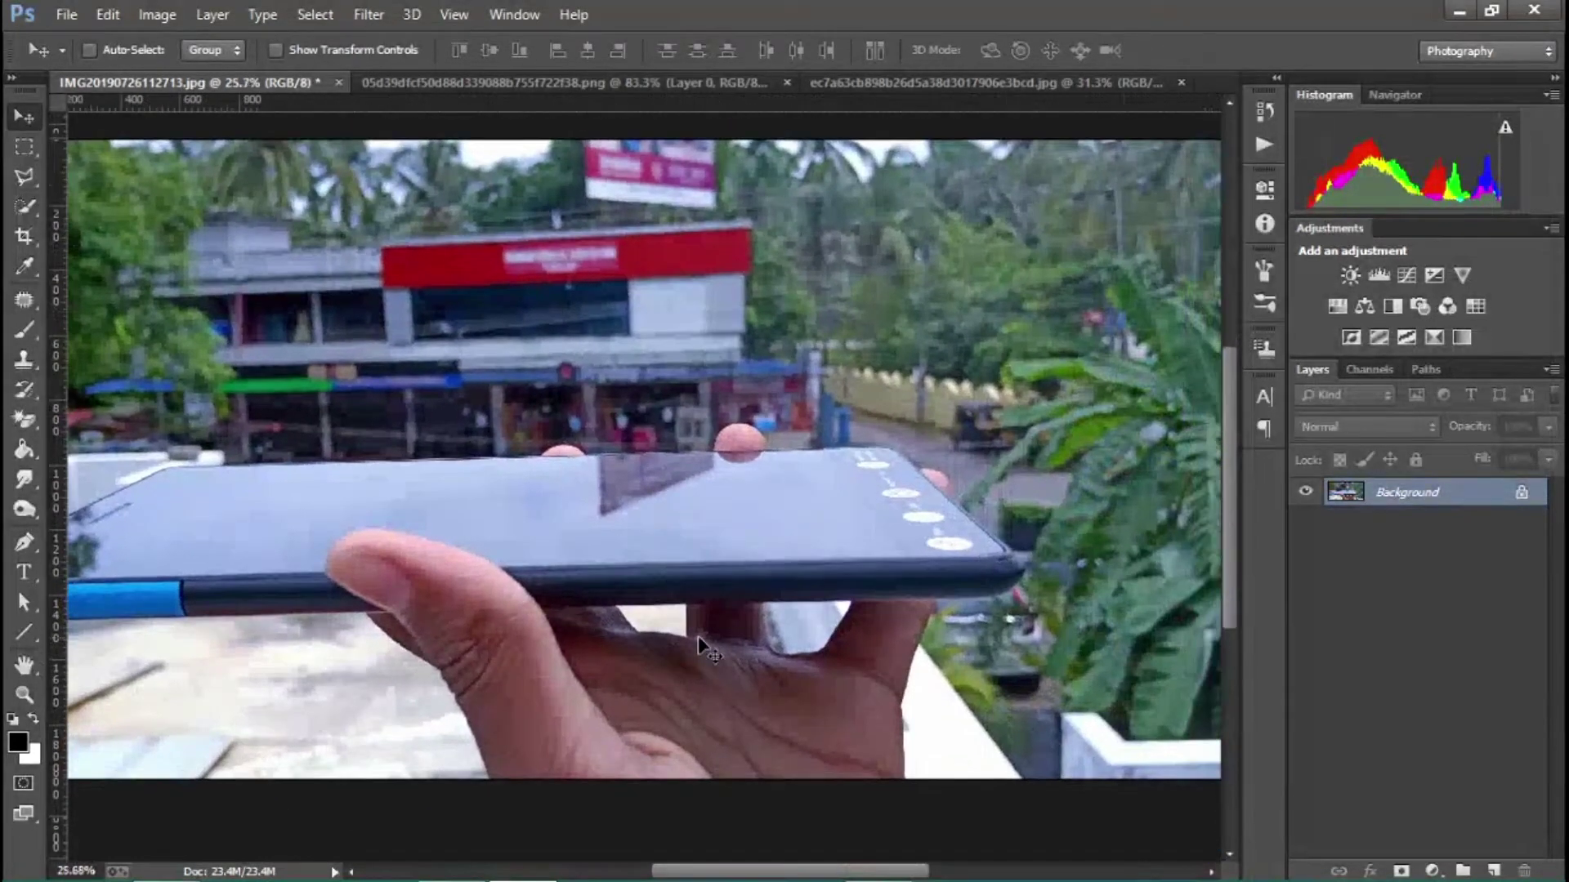
scroll(605, 498, "down", 1)
scroll(642, 486, "down", 1)
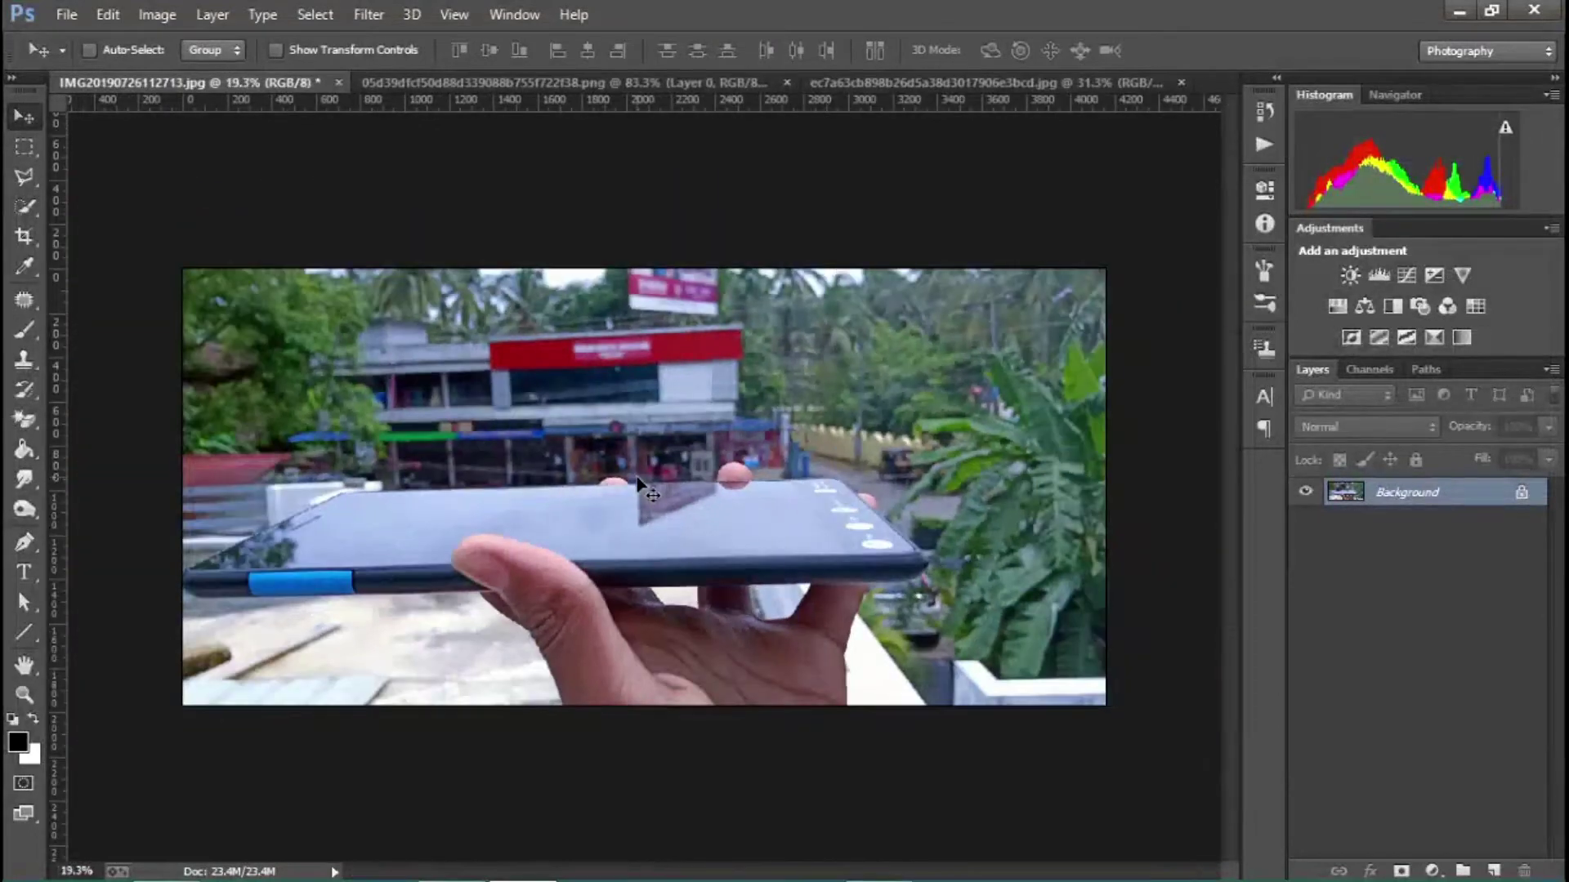
key("ctrl+j")
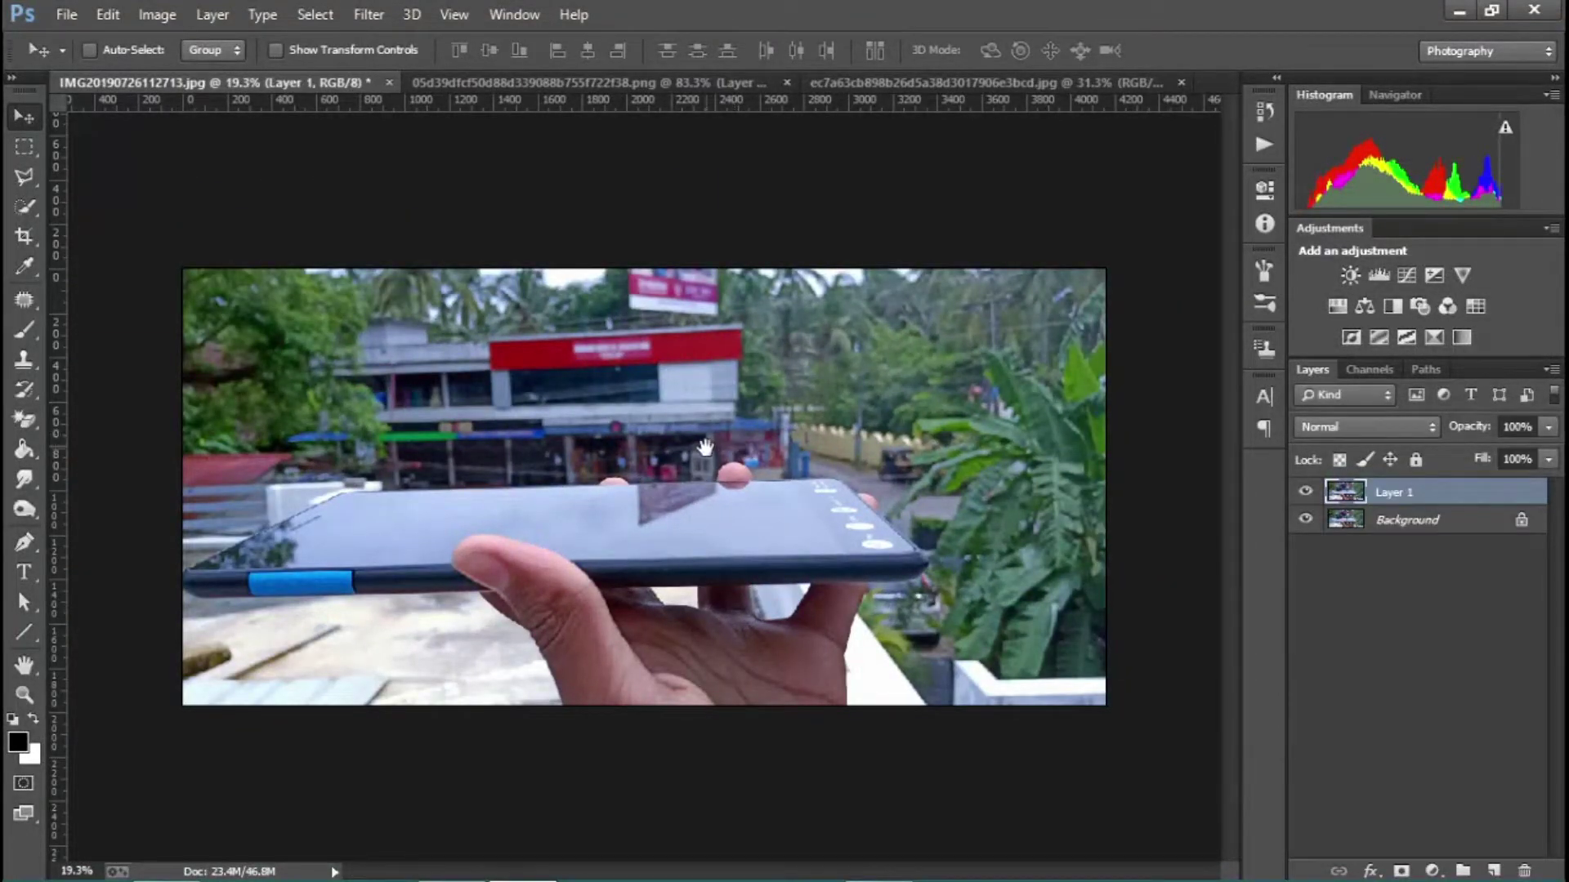
scroll(634, 522, "up", 2)
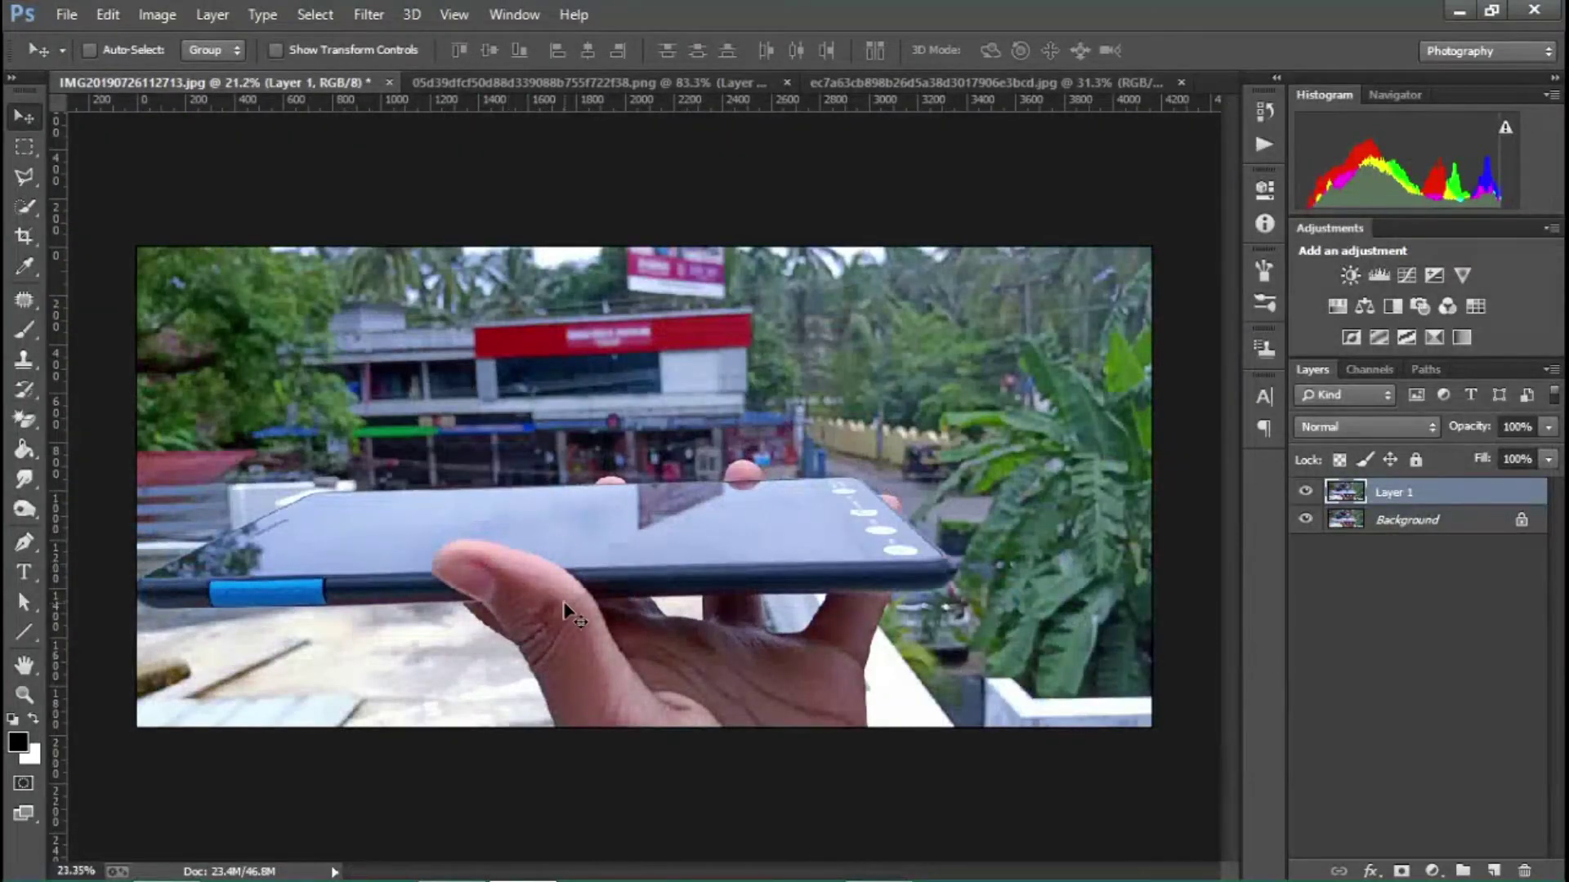
scroll(565, 609, "up", 1)
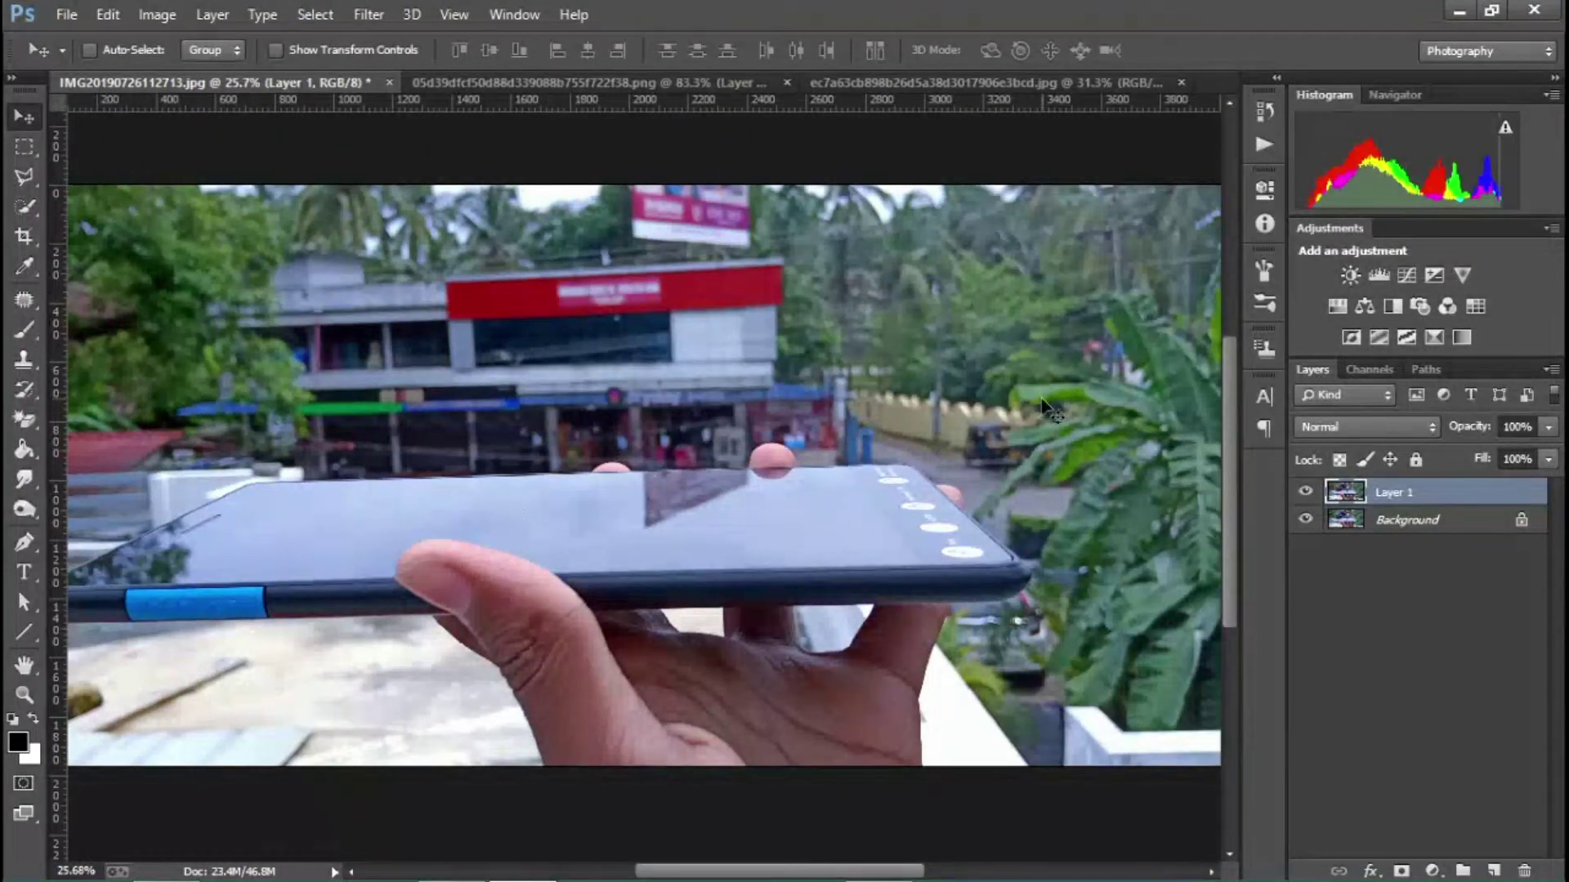
scroll(613, 576, "up", 1)
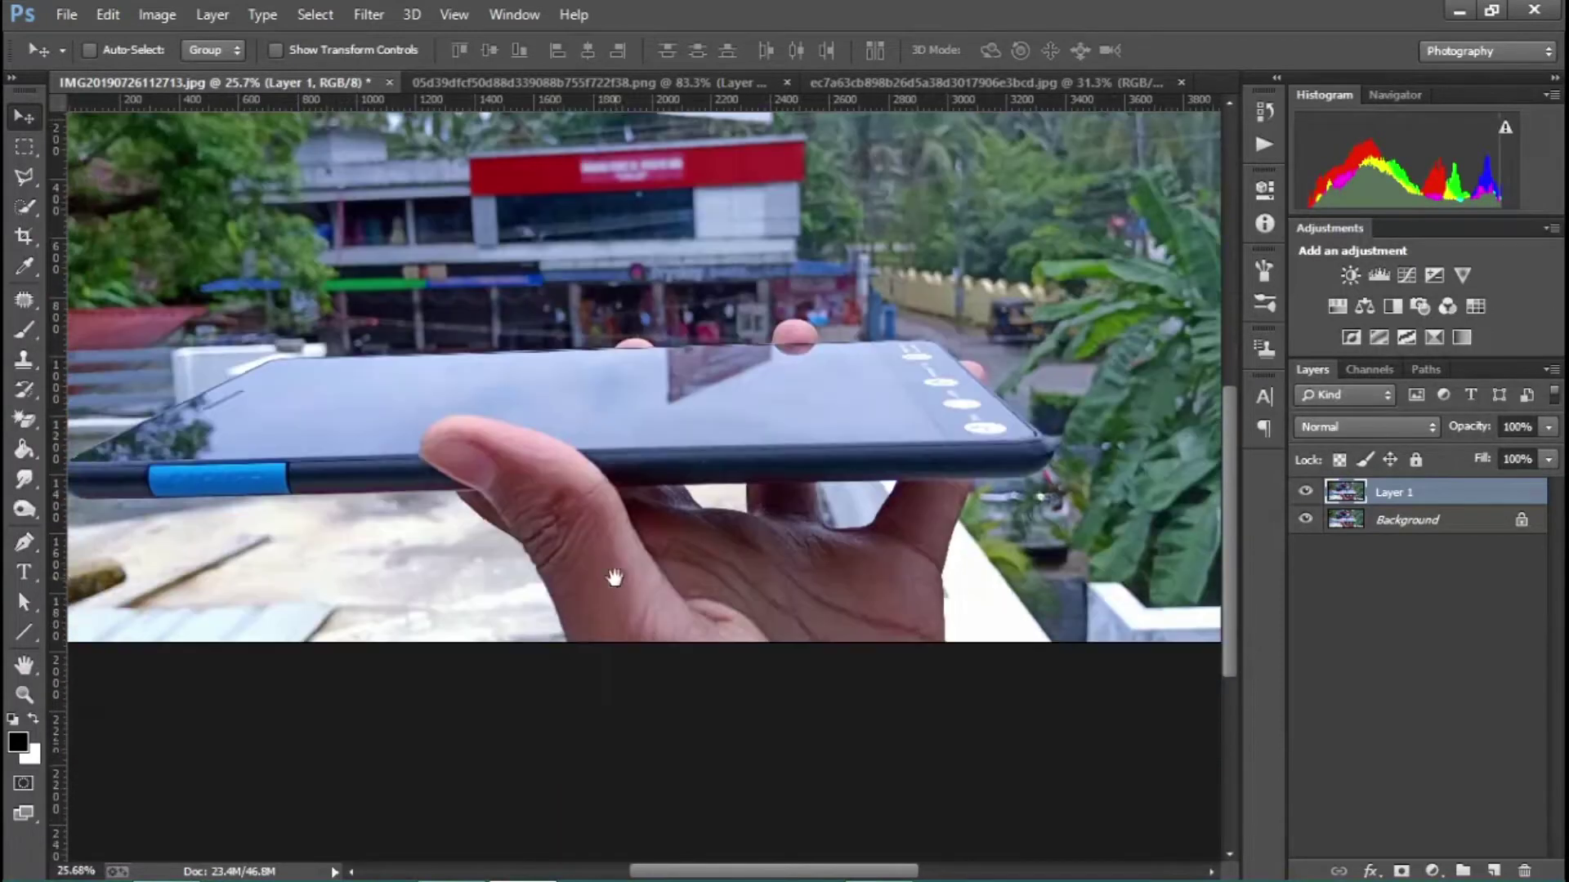
scroll(540, 654, "up", 2)
scroll(587, 626, "up", 1)
Start a Pen path at the photo's bottom edge, tracing up along the hand's skin edge
key("p")
scroll(589, 633, "up", 1)
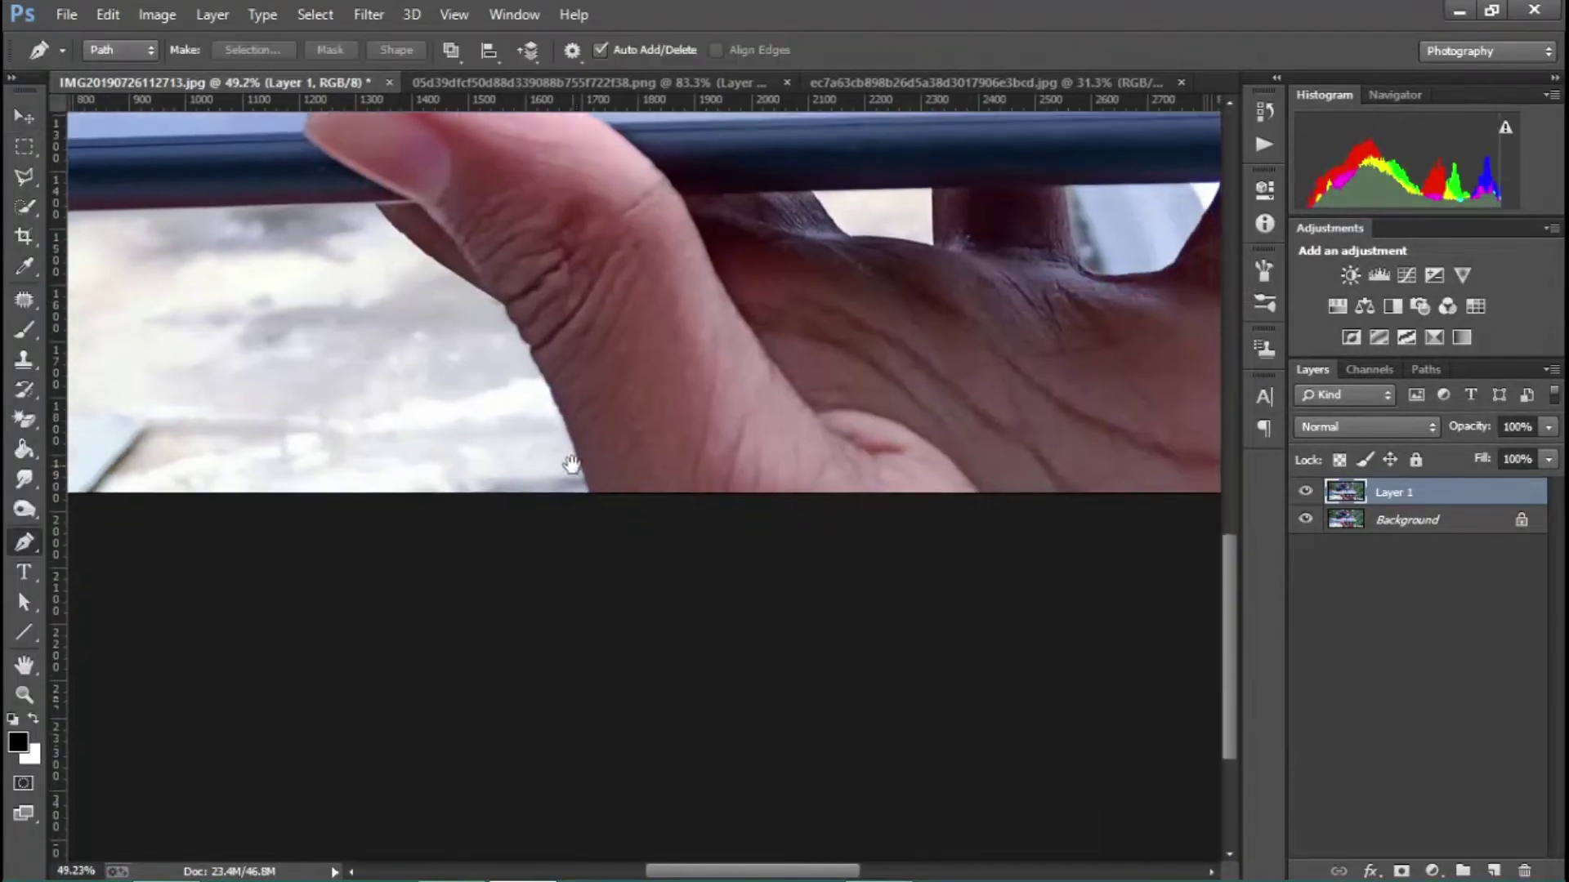
scroll(576, 469, "up", 1)
scroll(597, 491, "up", 1)
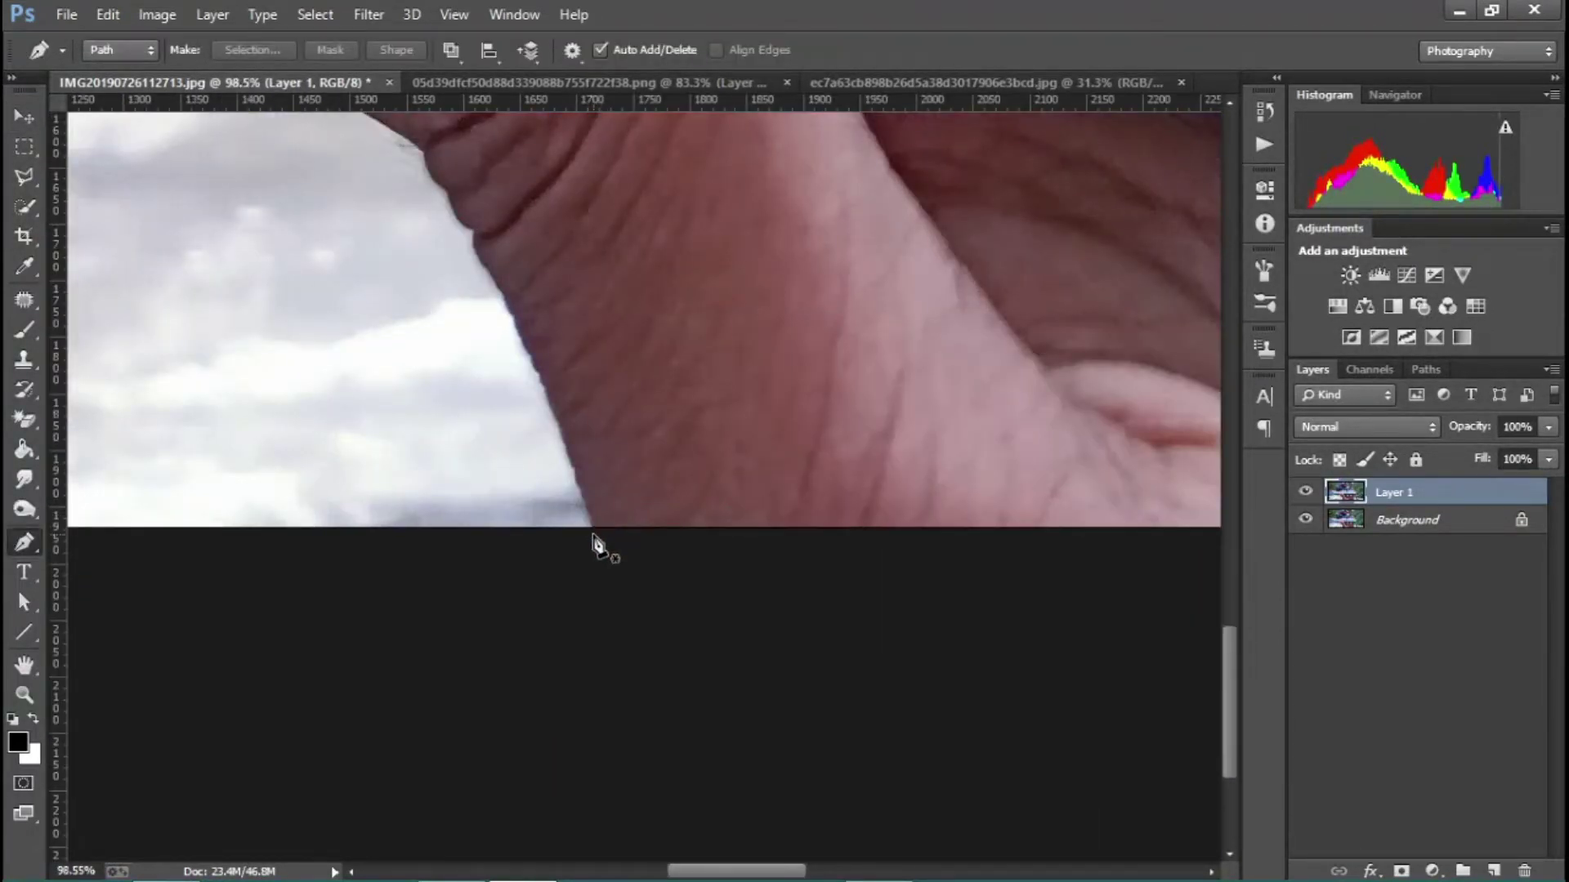
left_click(594, 527)
left_click_drag(553, 379, 669, 494)
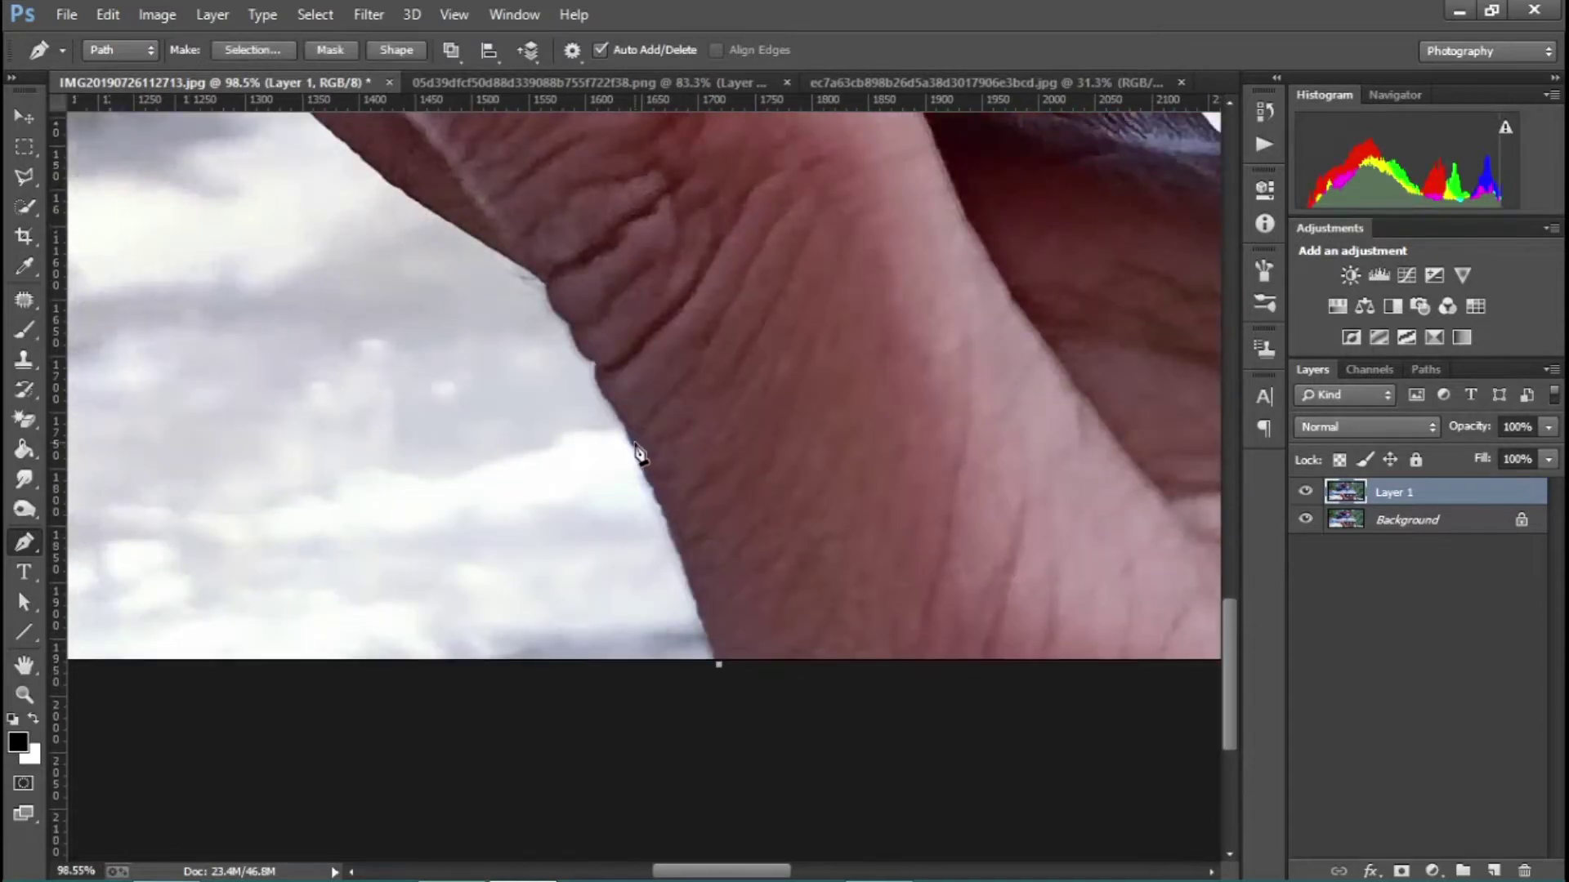
left_click(626, 422)
scroll(604, 404, "up", 2)
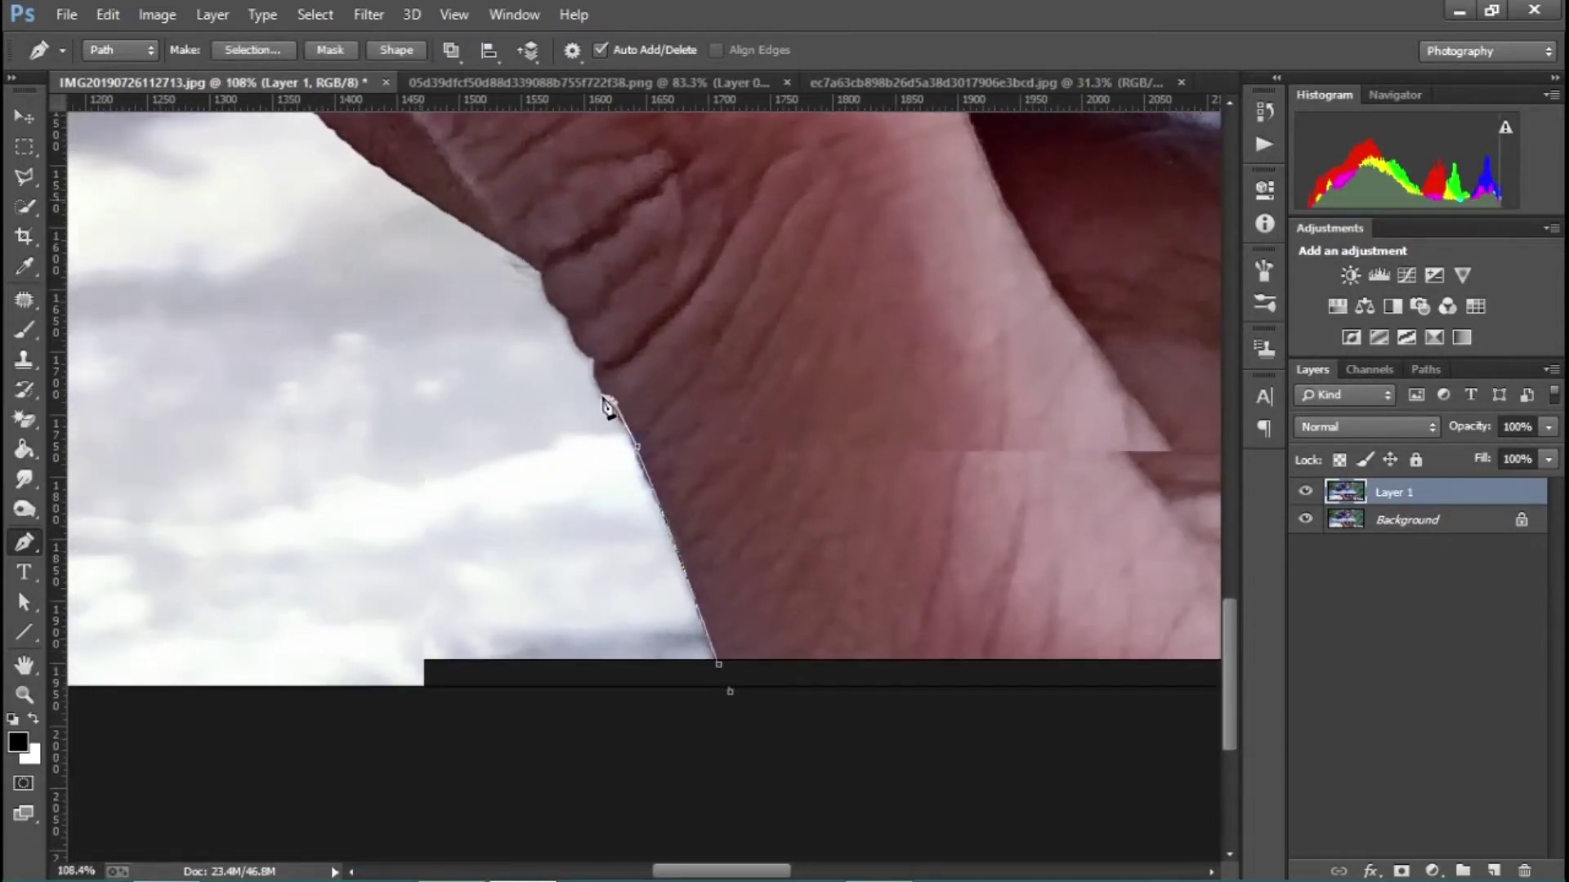
right_click(603, 321)
key("Escape")
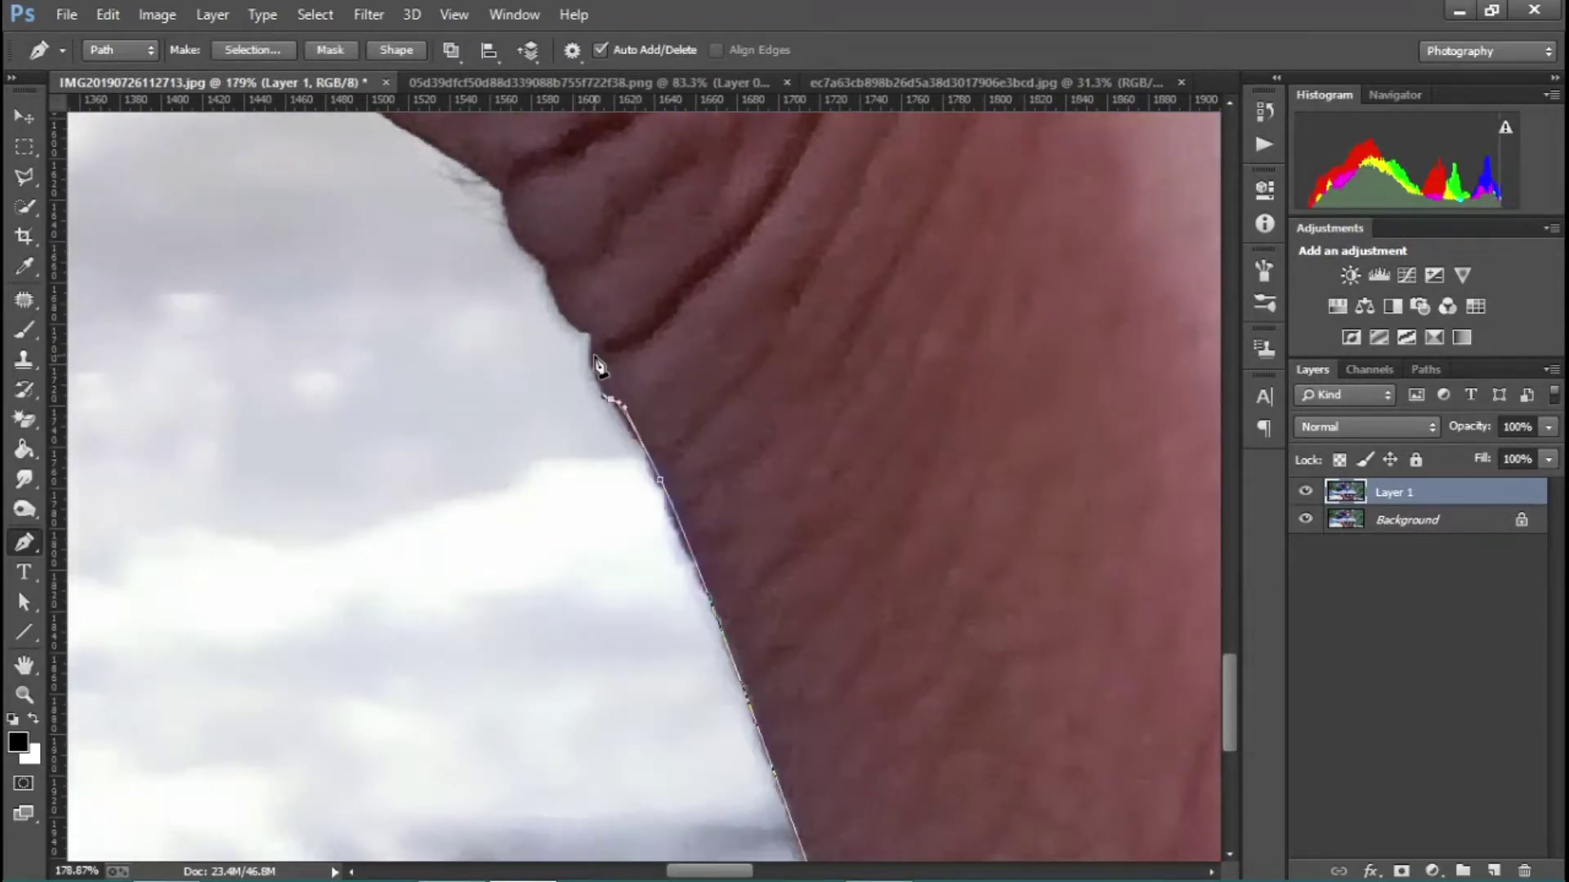
left_click_drag(595, 355, 555, 266)
mouse_move(526, 210)
left_mouse_down()
mouse_move(602, 432)
mouse_move(589, 403)
mouse_move(559, 491)
left_mouse_up()
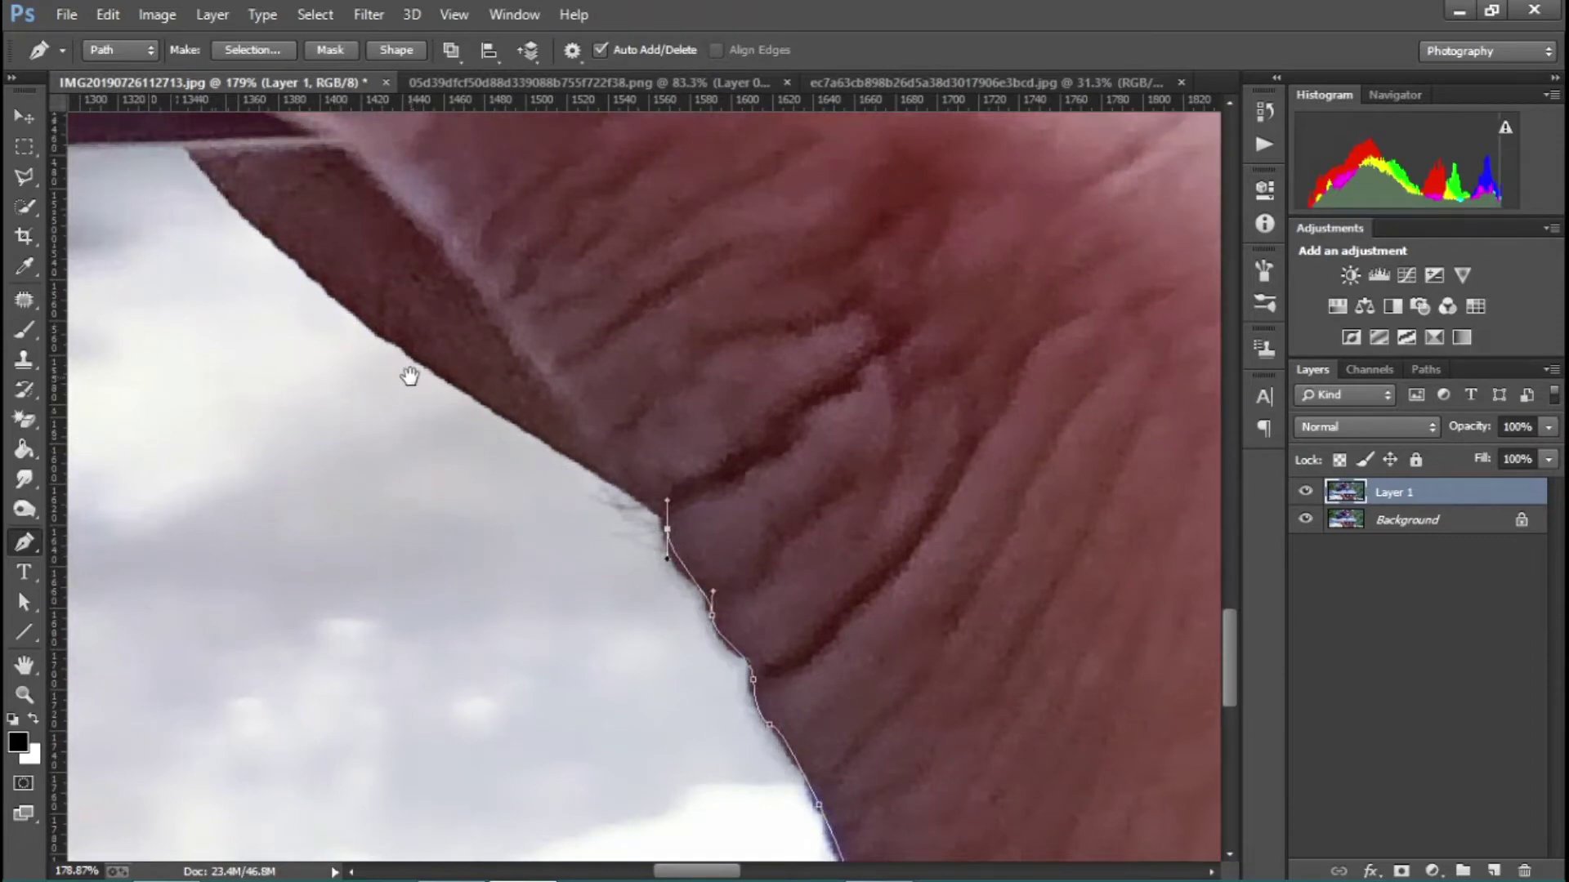
scroll(409, 376, "down", 3)
Continue the outline with curved anchors around the tablet's upper and lower corners
left_click_drag(466, 384, 480, 567)
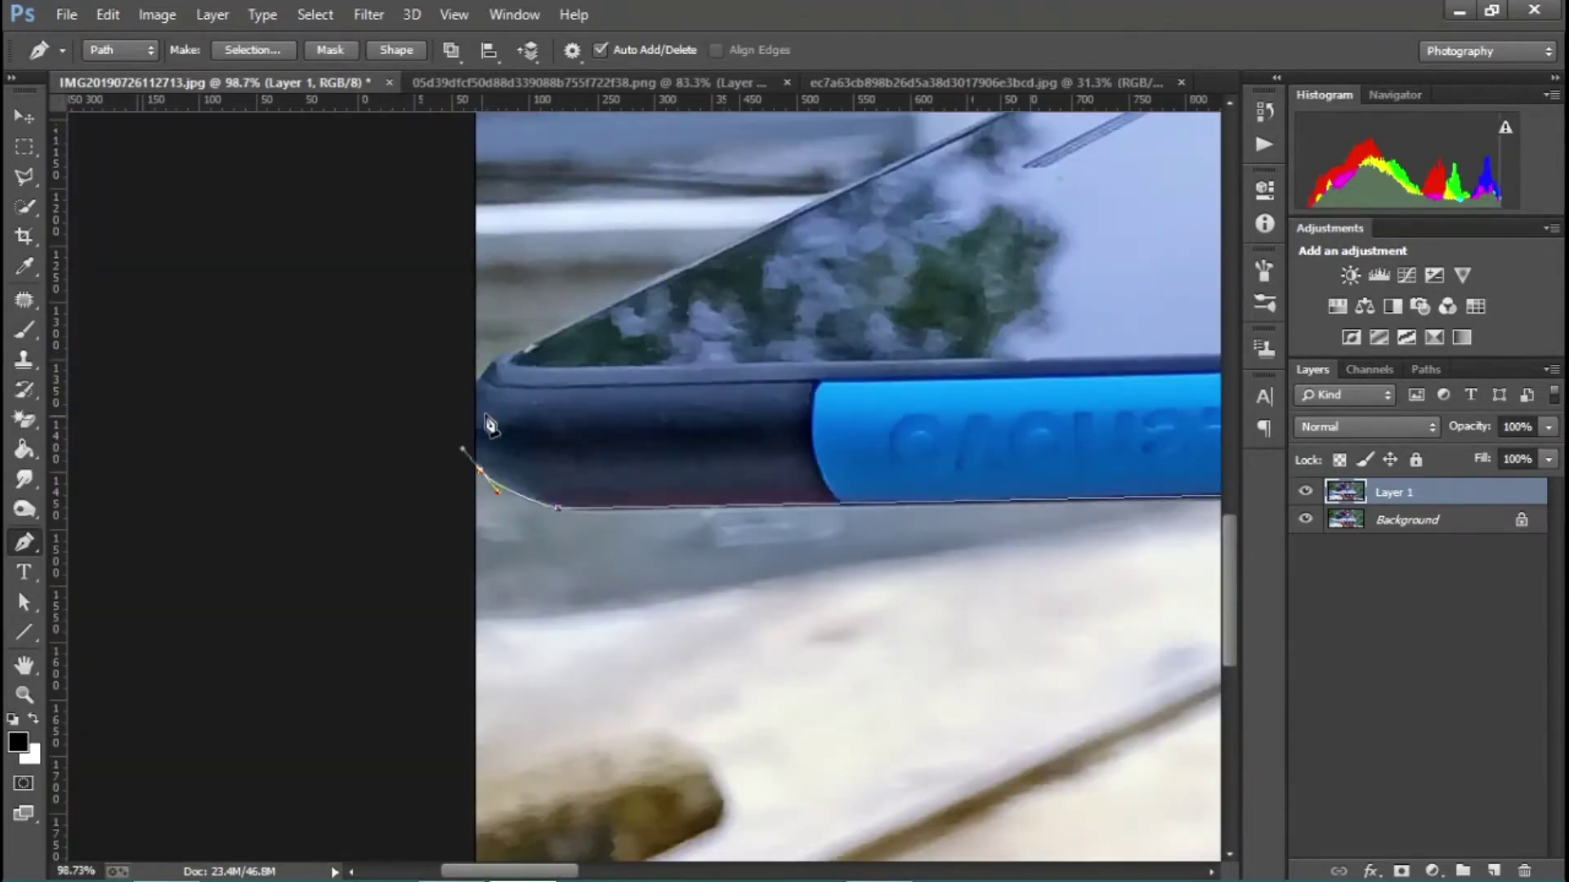
scroll(626, 392, "up", 3)
scroll(973, 361, "up", 2)
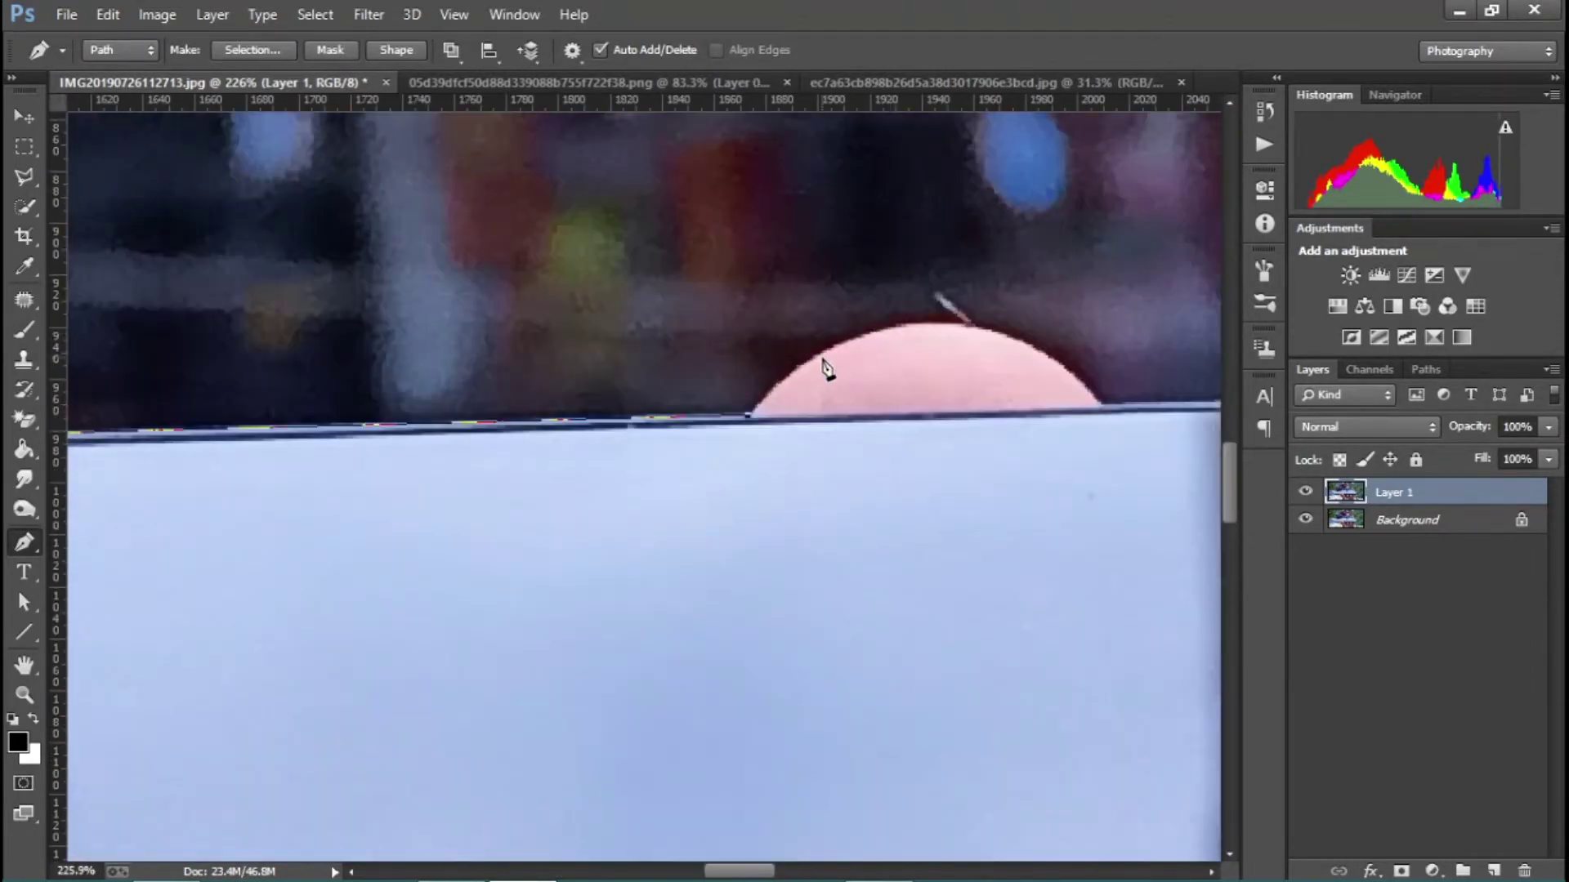
left_click_drag(825, 369, 689, 375)
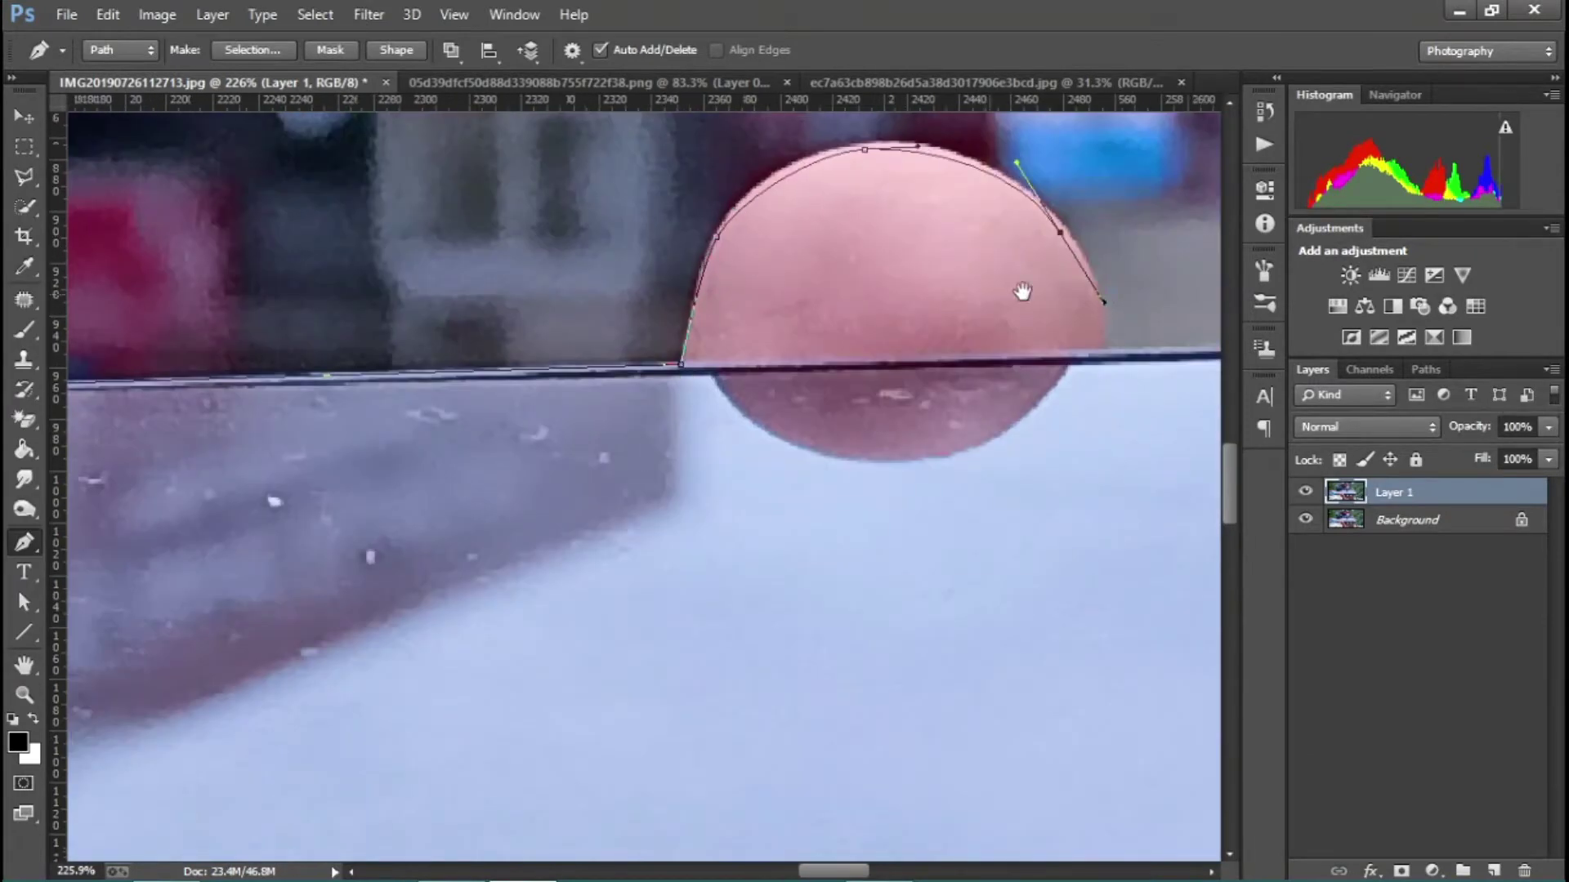
left_click_drag(1022, 292, 580, 332)
left_click_drag(805, 362, 891, 459)
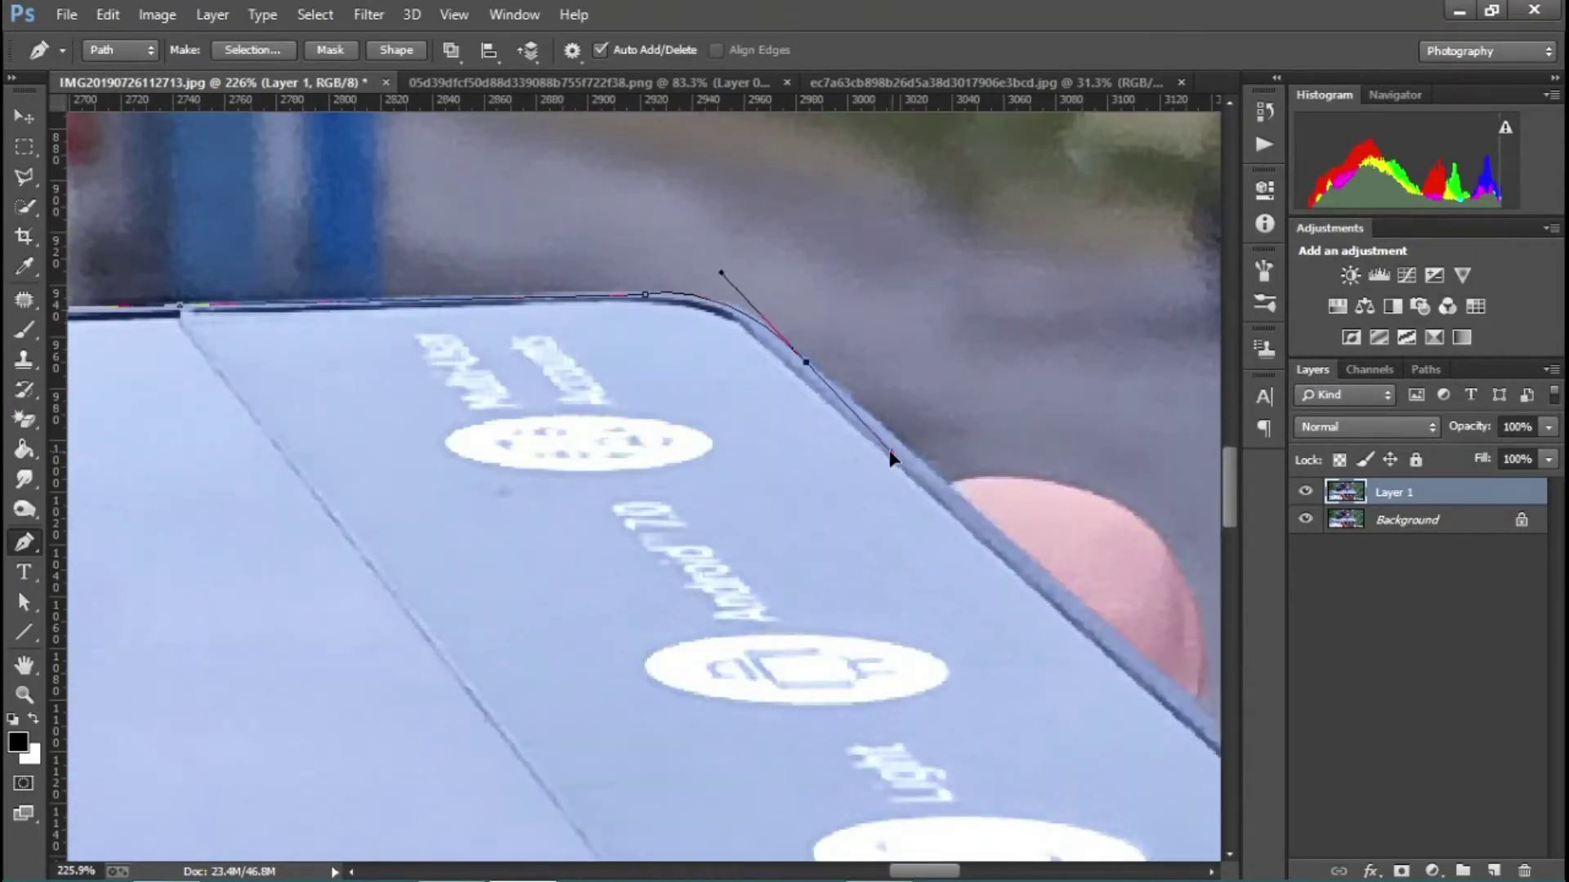
scroll(630, 490, "up", 1)
mouse_move(772, 568)
left_mouse_down()
mouse_move(362, 252)
mouse_move(204, 49)
left_mouse_up()
left_click_drag(614, 718, 525, 747)
left_click_drag(841, 557, 923, 380)
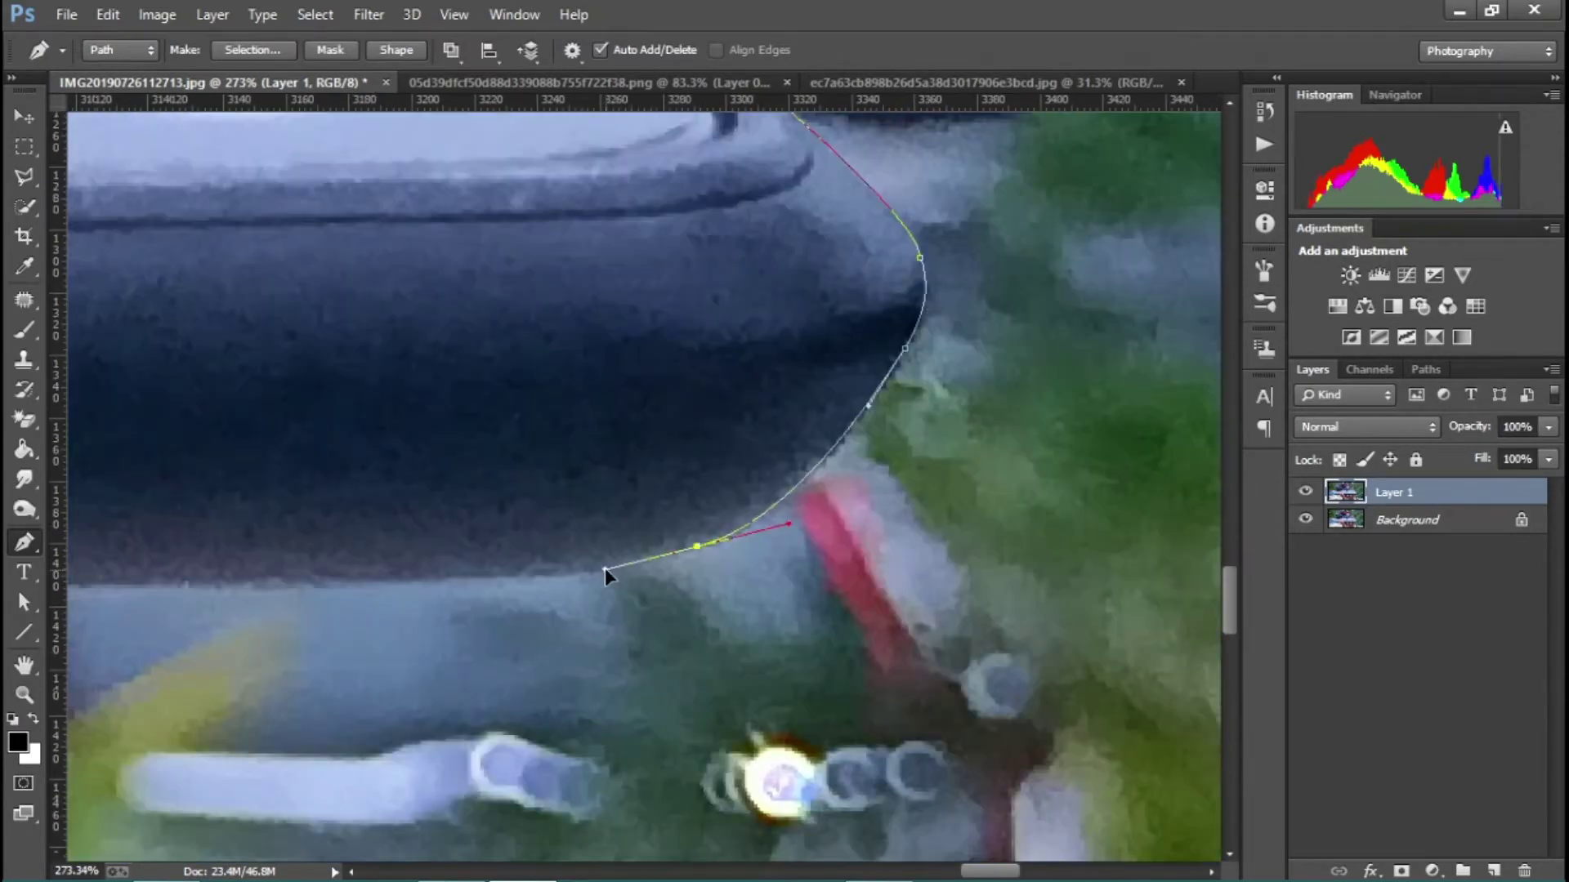
Trace down the finger, close the outline below the hand, and load it as a selection
scroll(605, 567, "down", 5)
scroll(579, 561, "left", 5)
scroll(606, 392, "down", 3)
left_click(391, 421)
left_click_drag(417, 688, 407, 758)
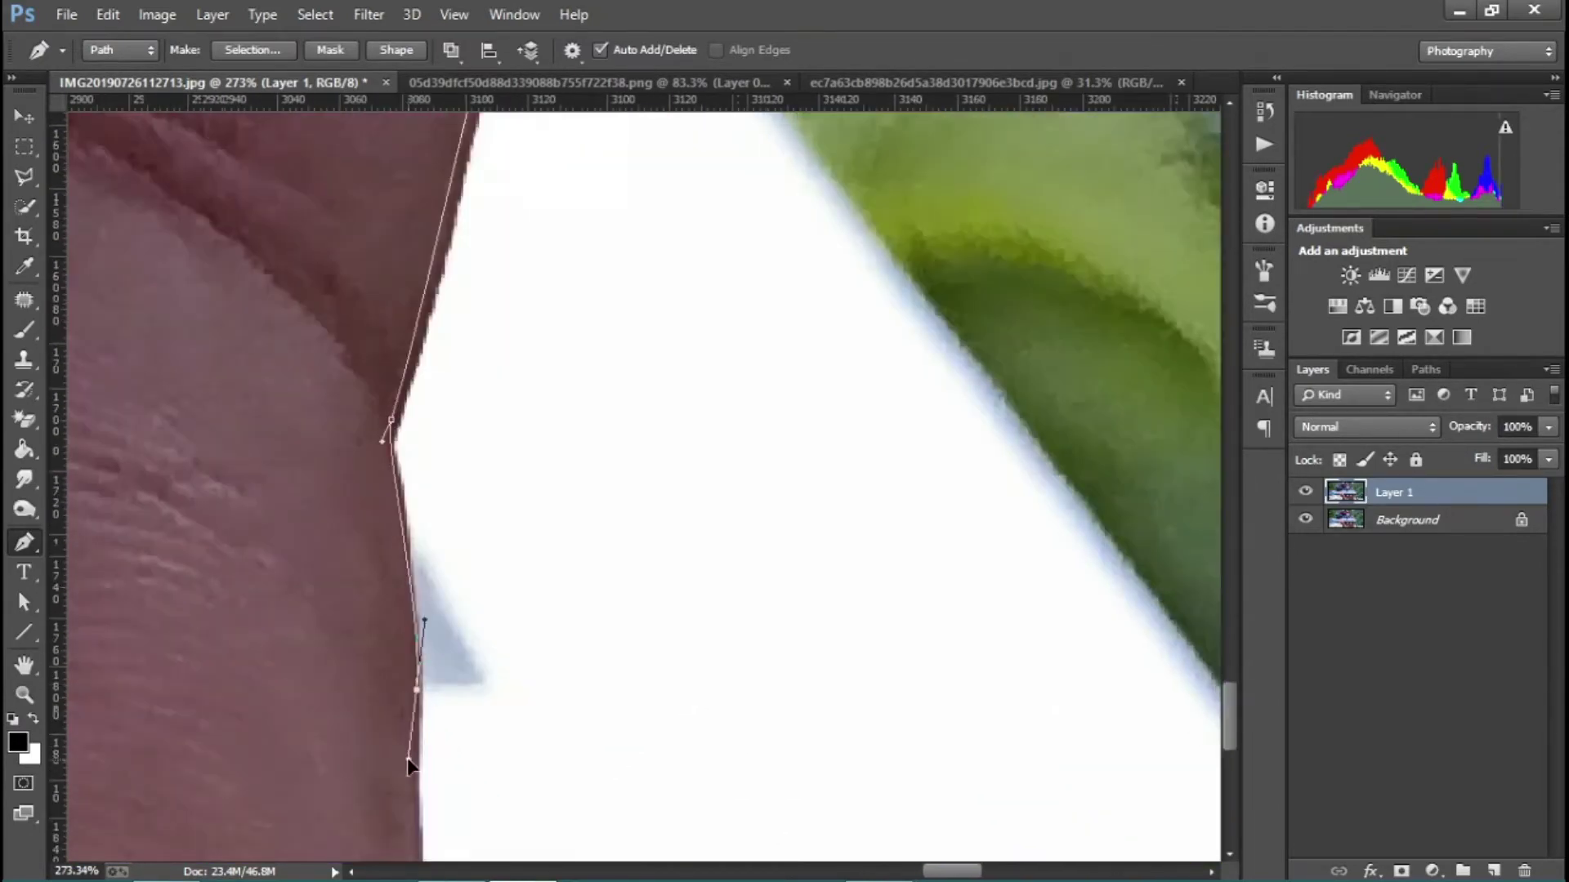
scroll(407, 758, "down", 3)
left_click(253, 438)
scroll(253, 438, "down", 3)
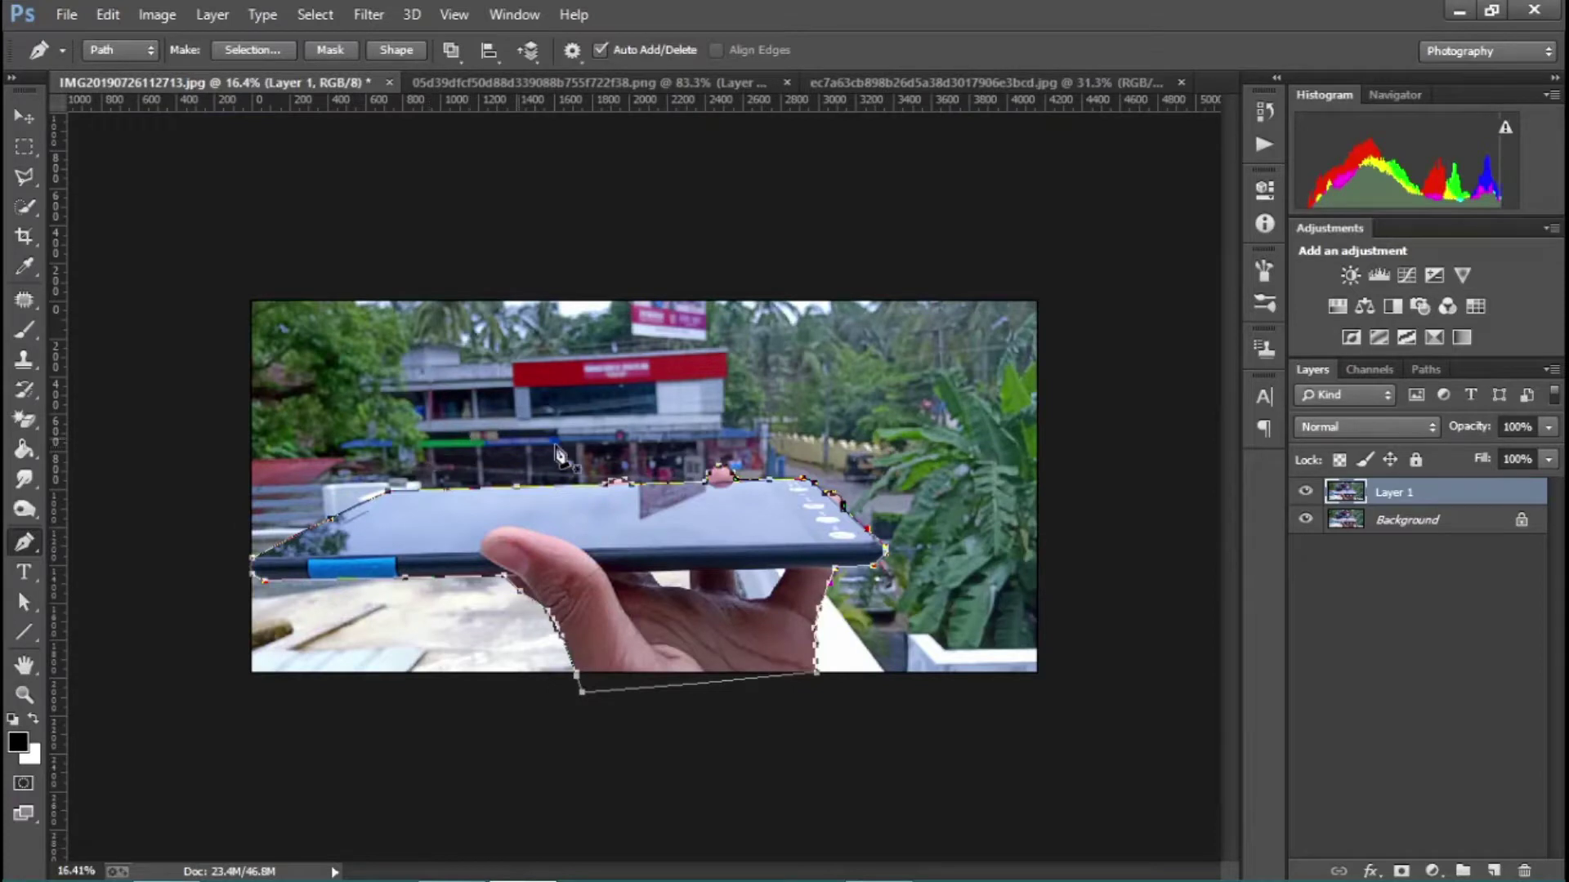
scroll(648, 515, "up", 2)
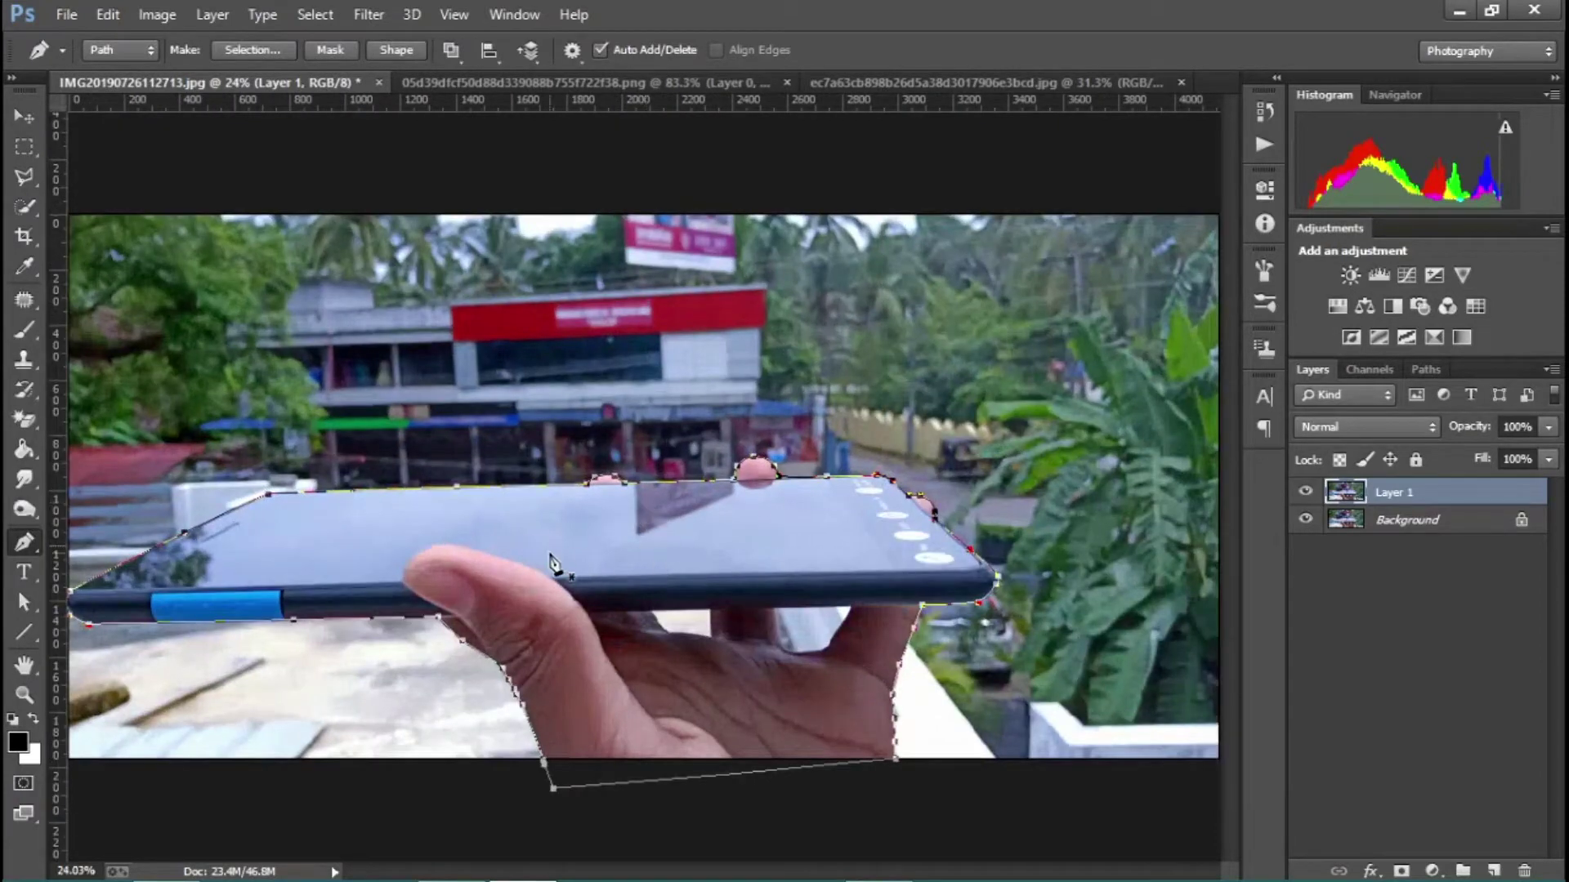
scroll(642, 678, "down", 2)
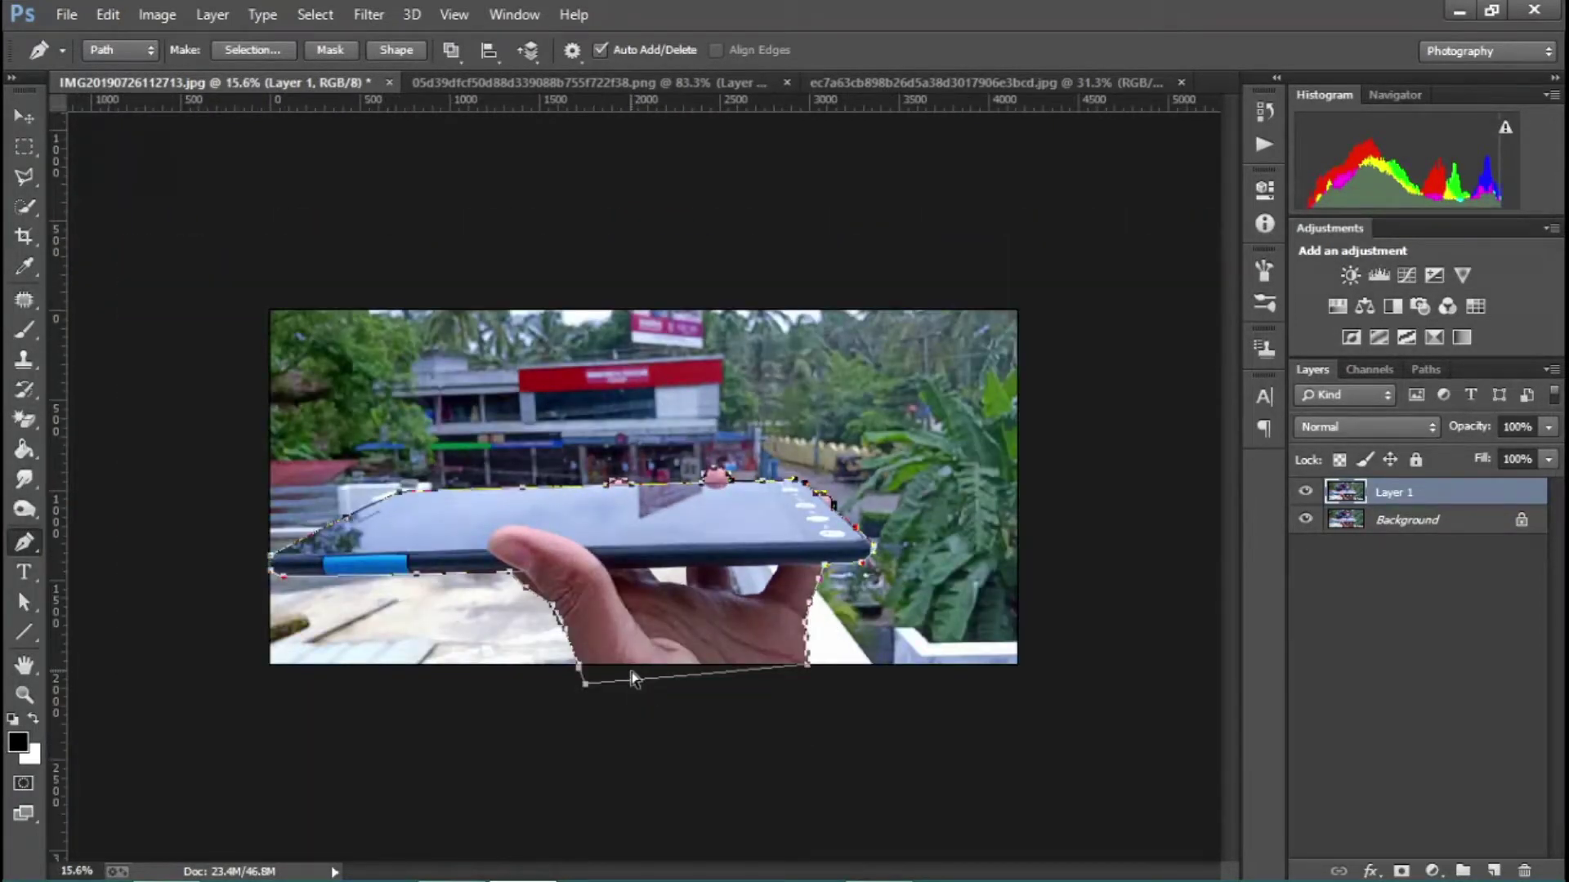
key("ctrl+Return")
scroll(641, 486, "up", 1)
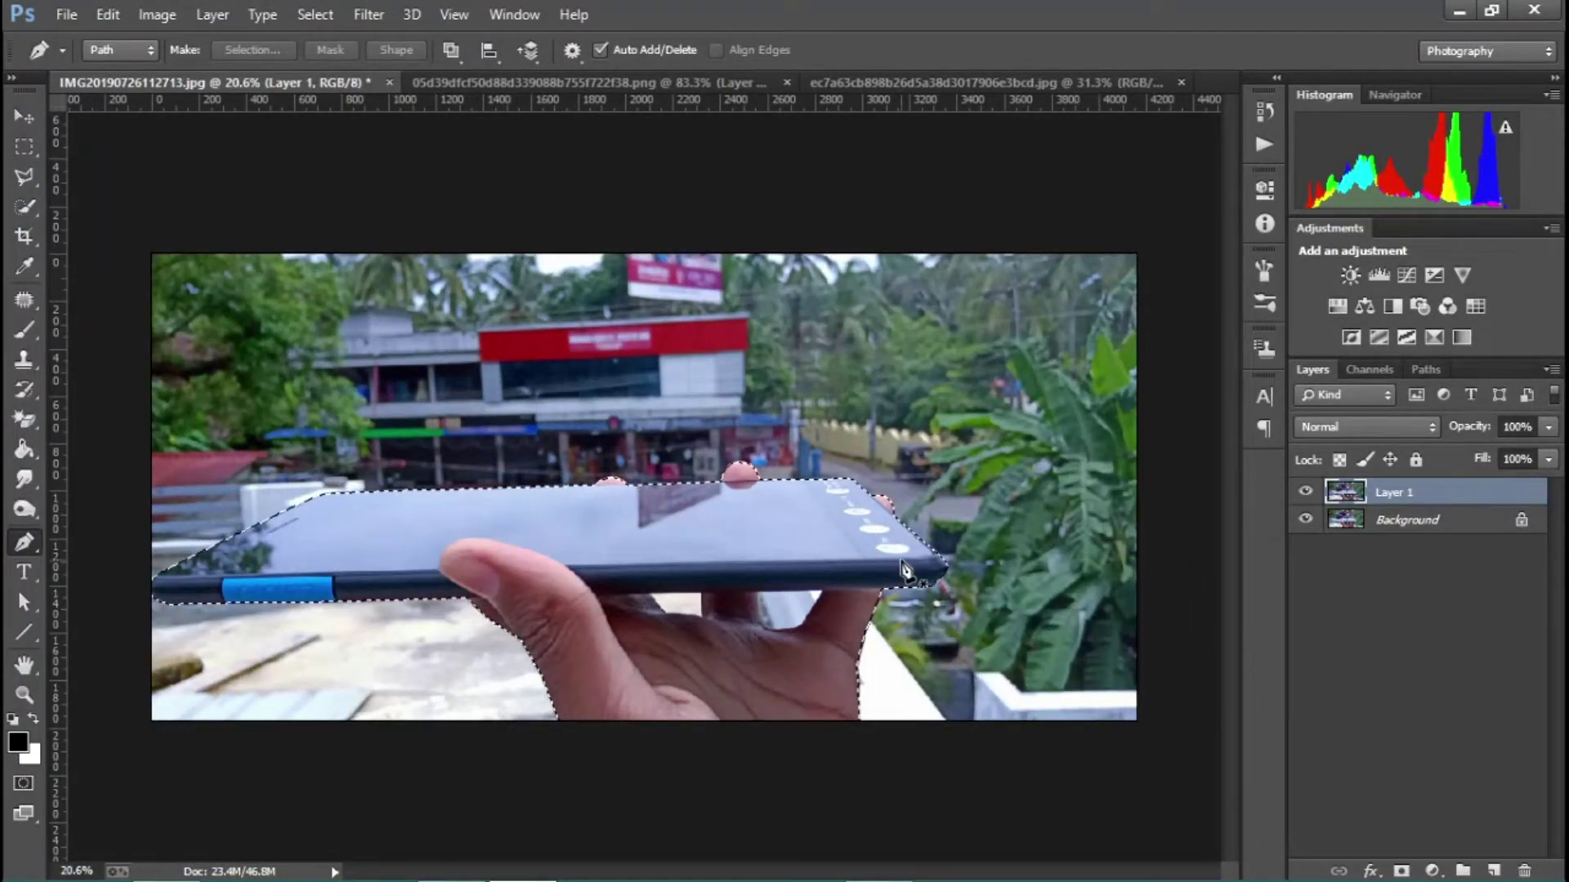
Invert the selection and apply a Gaussian Blur of about 19.6 pixels to the background
key("ctrl+shift+i")
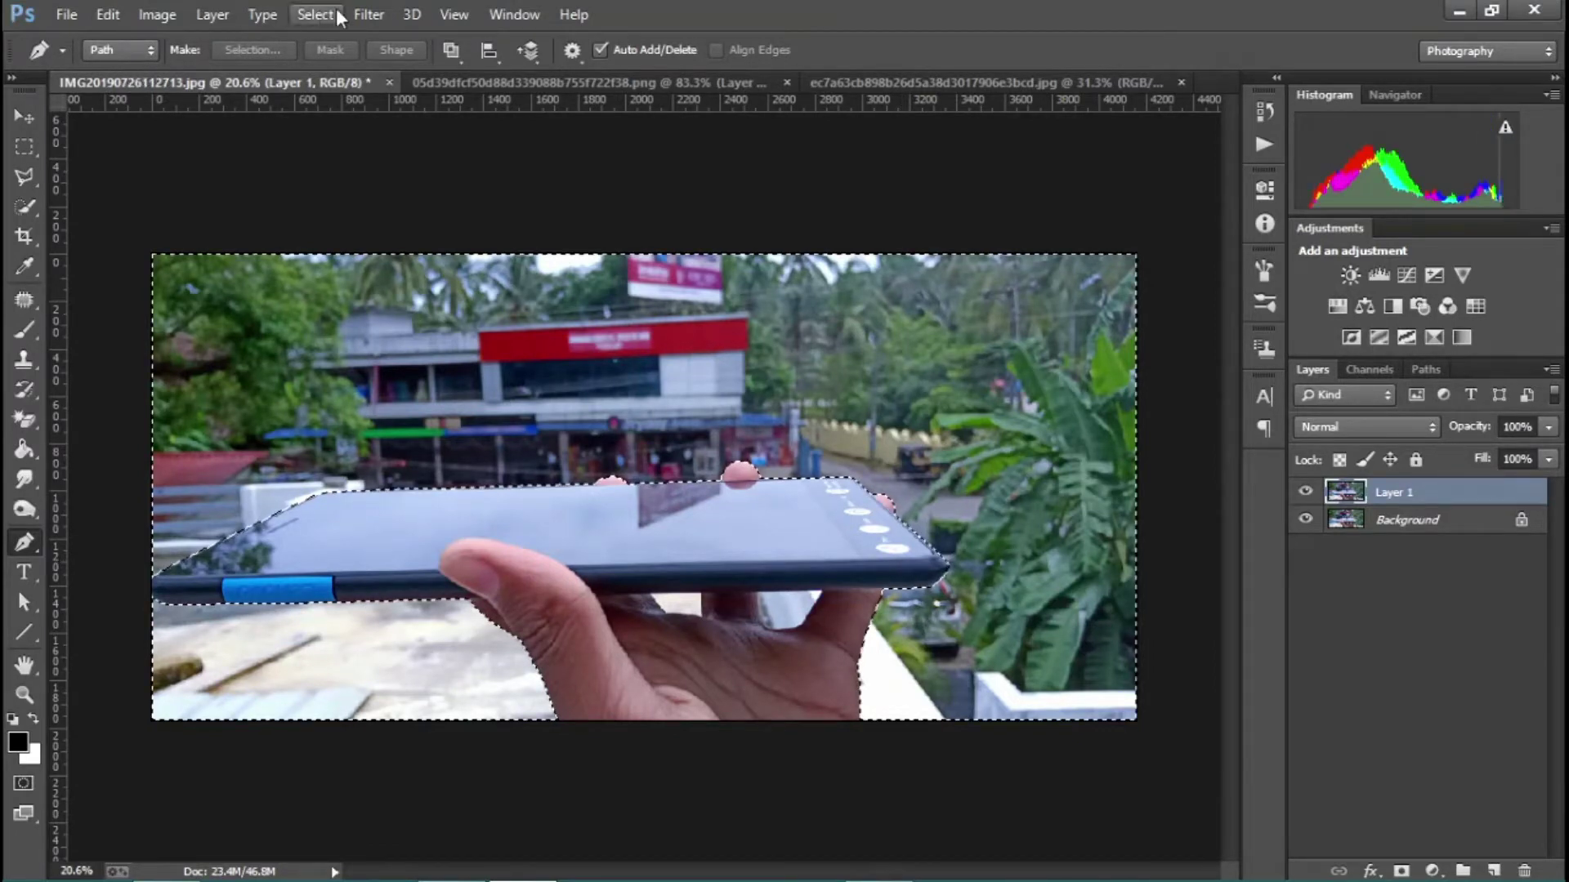
left_click(368, 13)
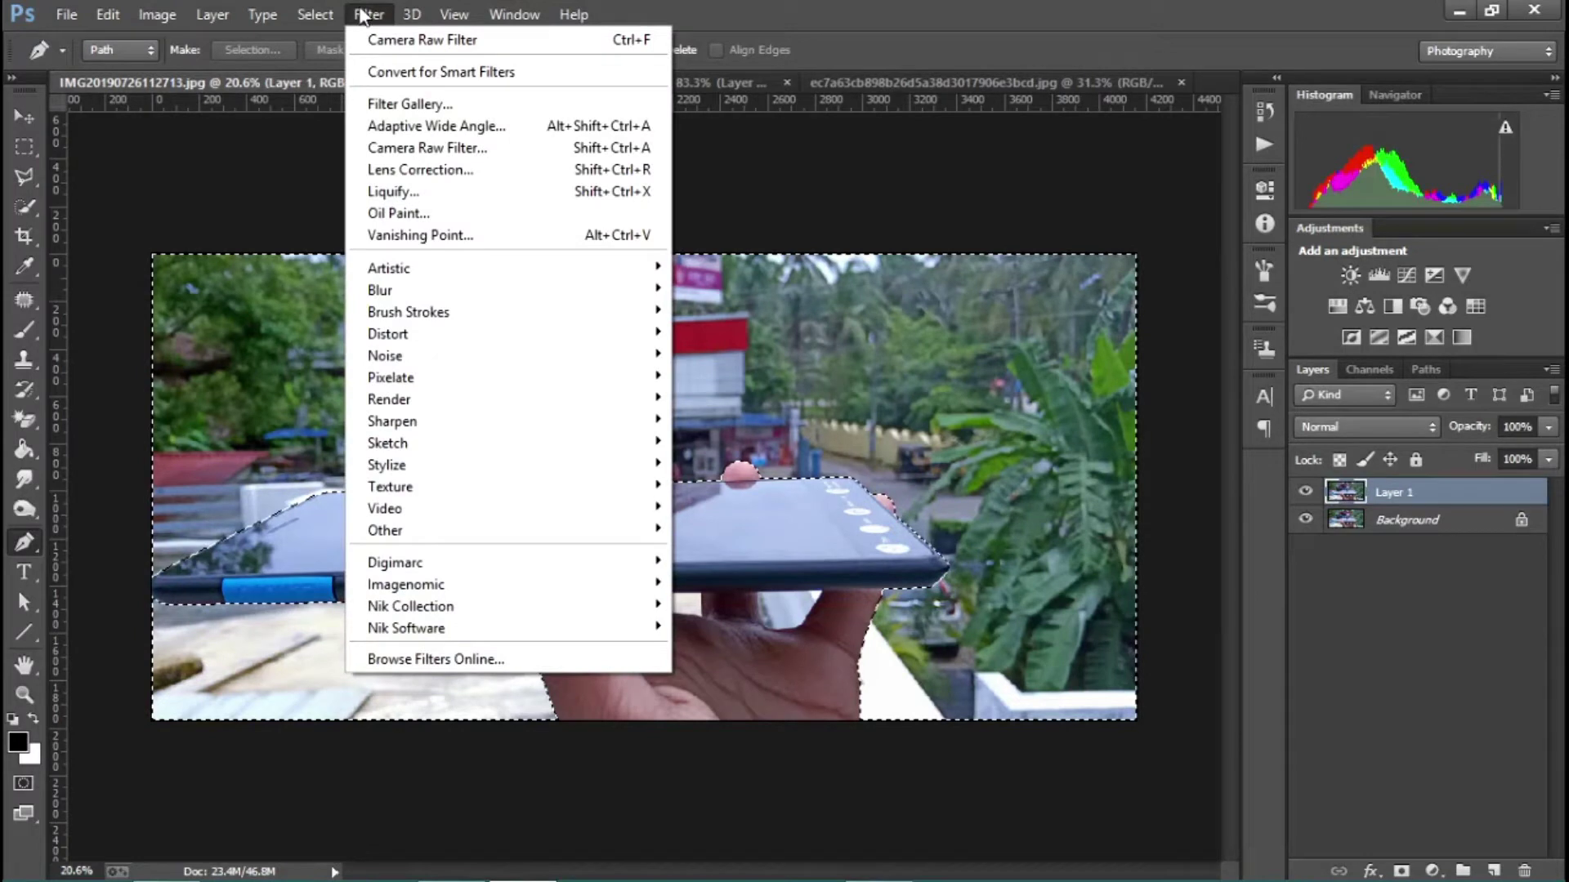
mouse_move(380, 290)
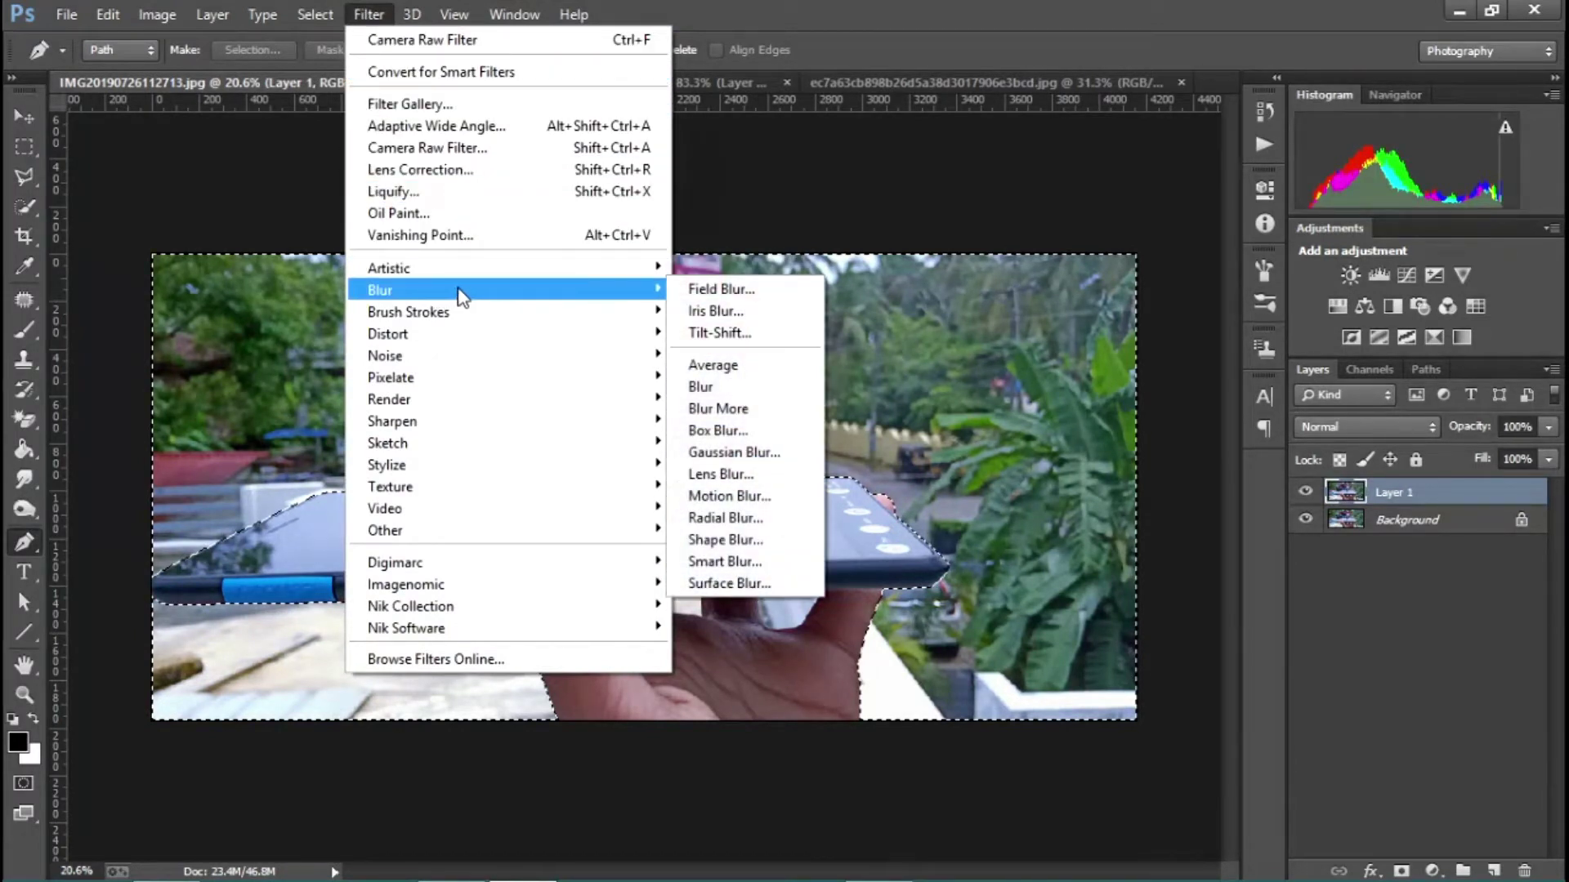
left_click(763, 454)
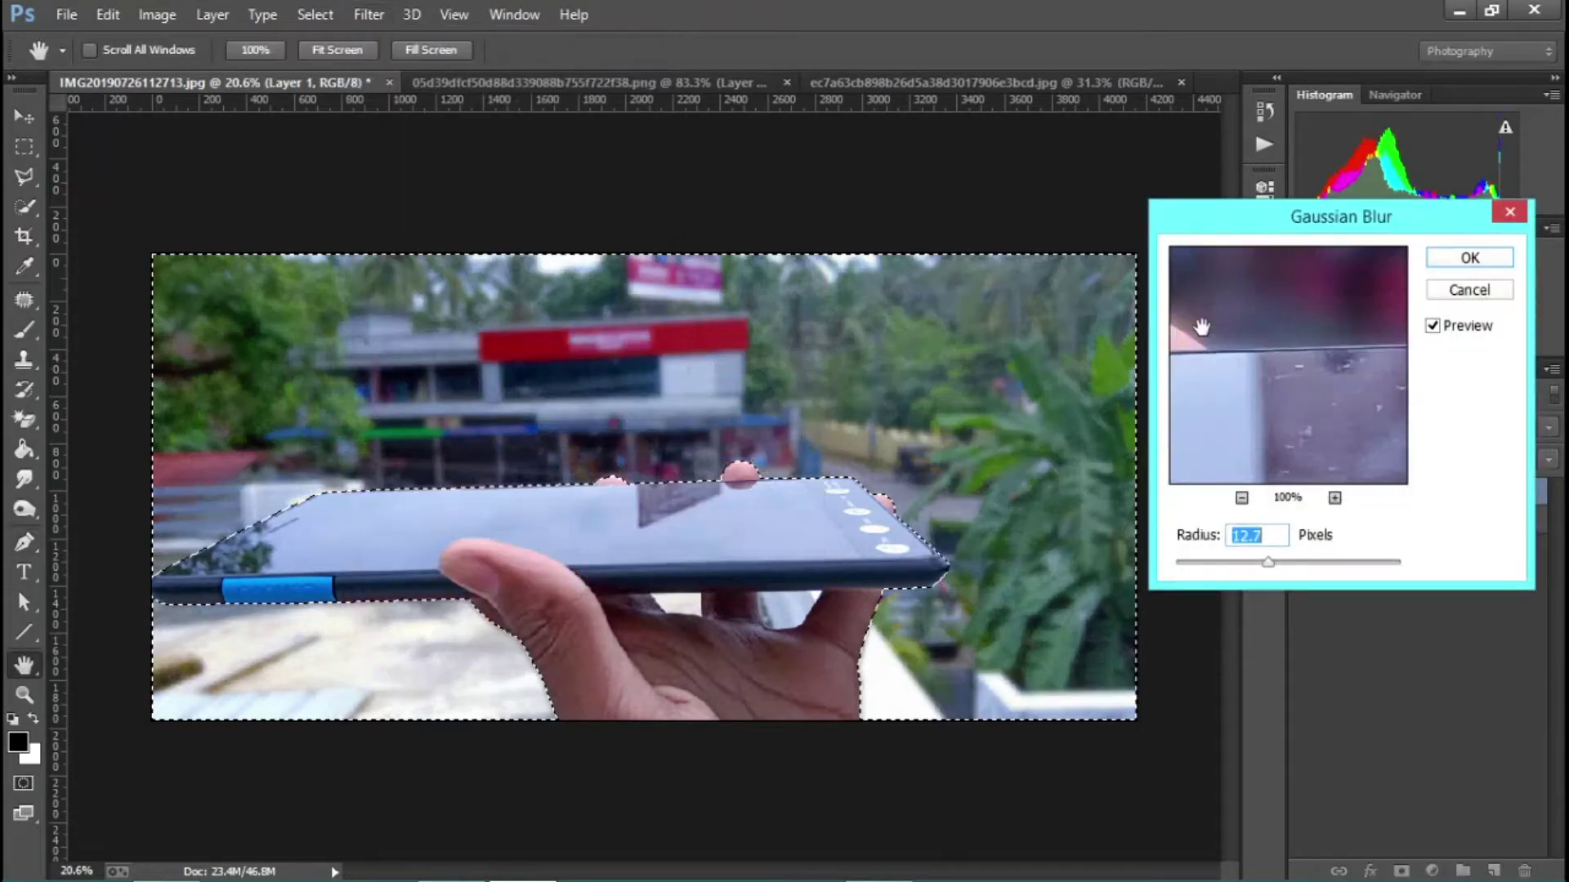
mouse_move(1319, 229)
left_mouse_down()
mouse_move(1318, 190)
mouse_move(1123, 170)
left_mouse_up()
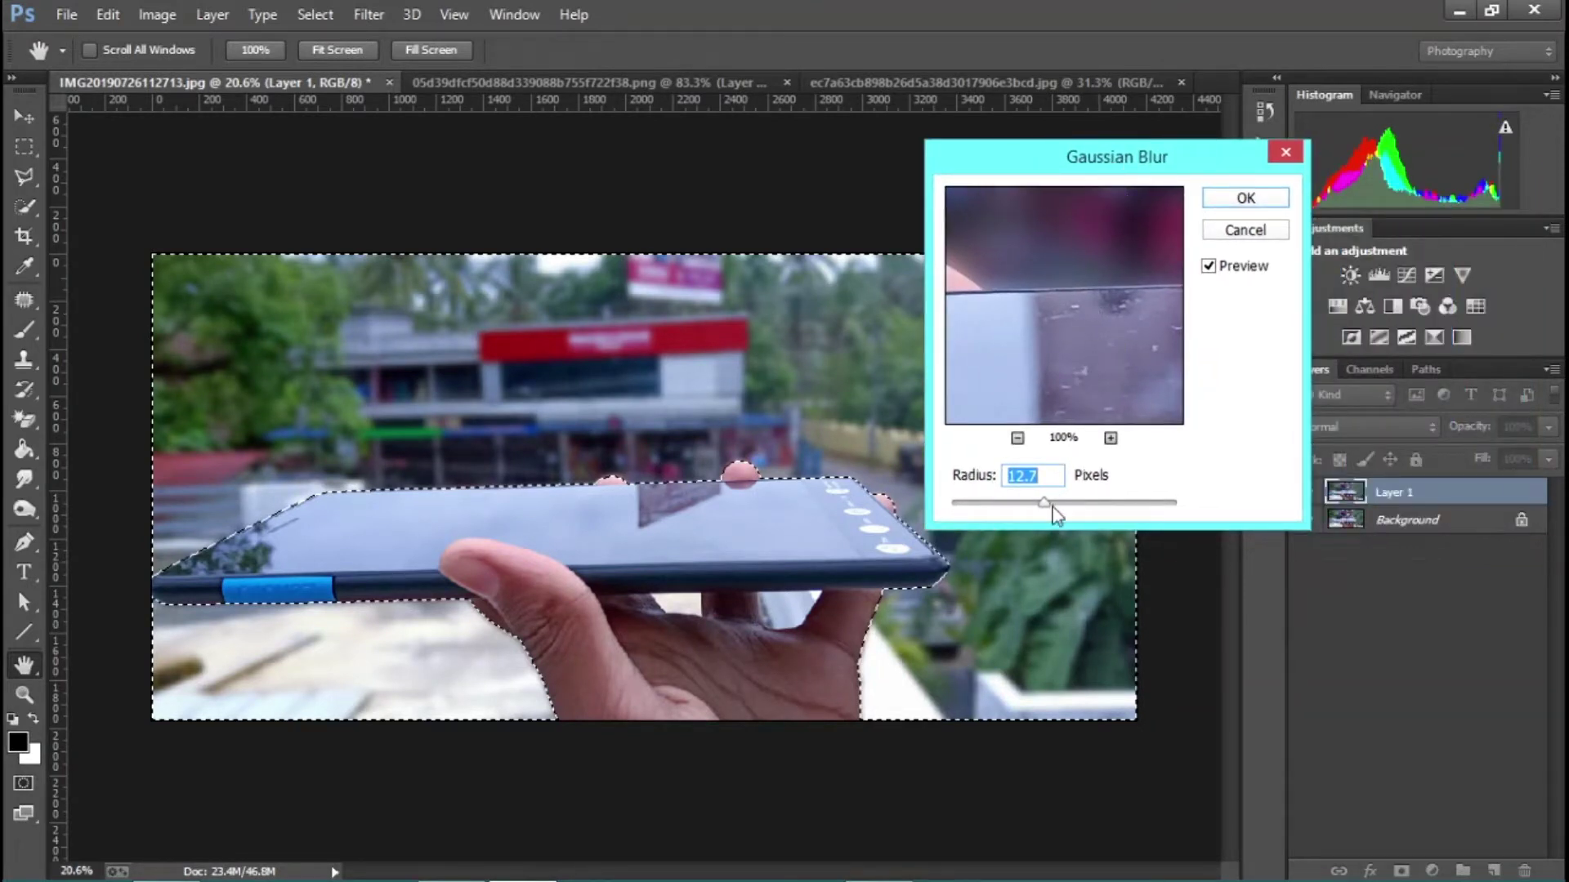
left_click_drag(1044, 504, 1050, 507)
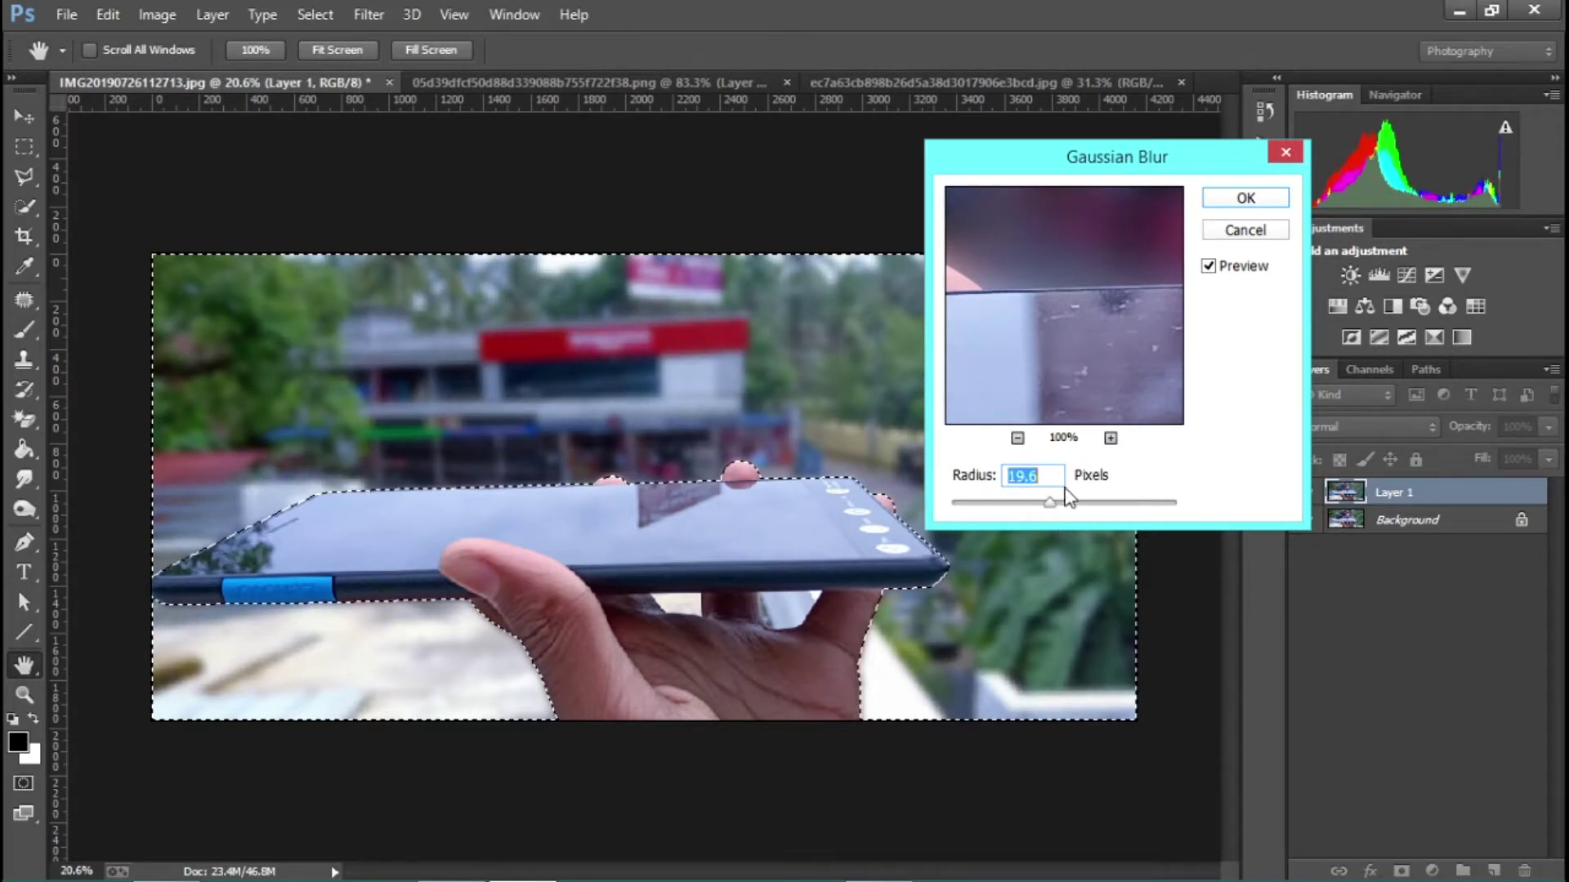
left_click(1235, 198)
Toggle Layer 1's visibility repeatedly to compare the blurred background with the sharp original
key("p")
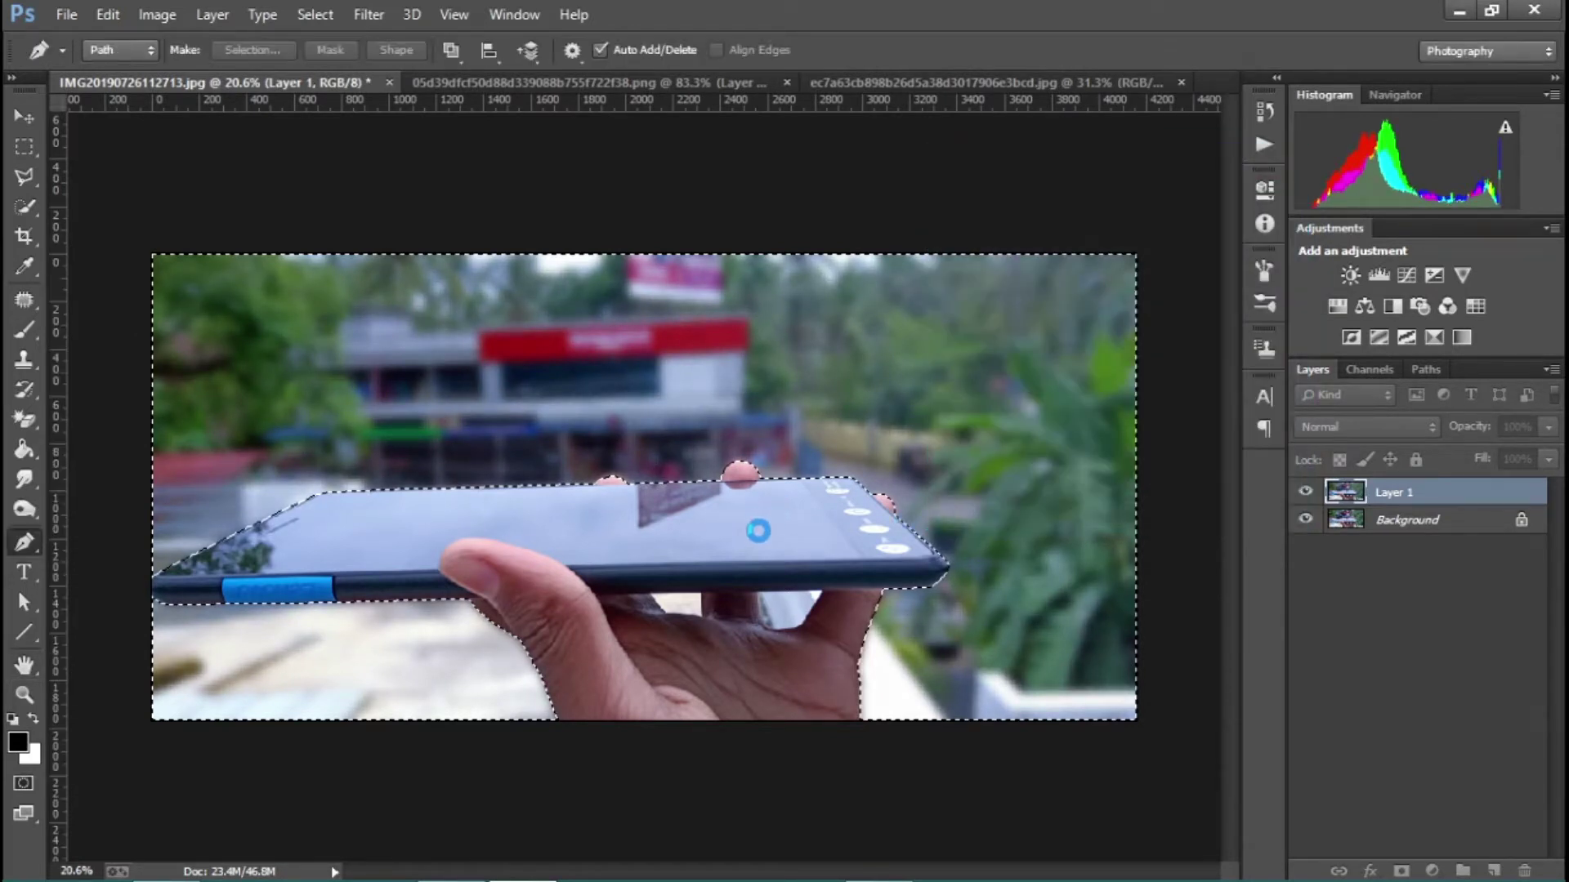
scroll(693, 602, "up", 1)
scroll(638, 654, "up", 2)
scroll(539, 711, "up", 2)
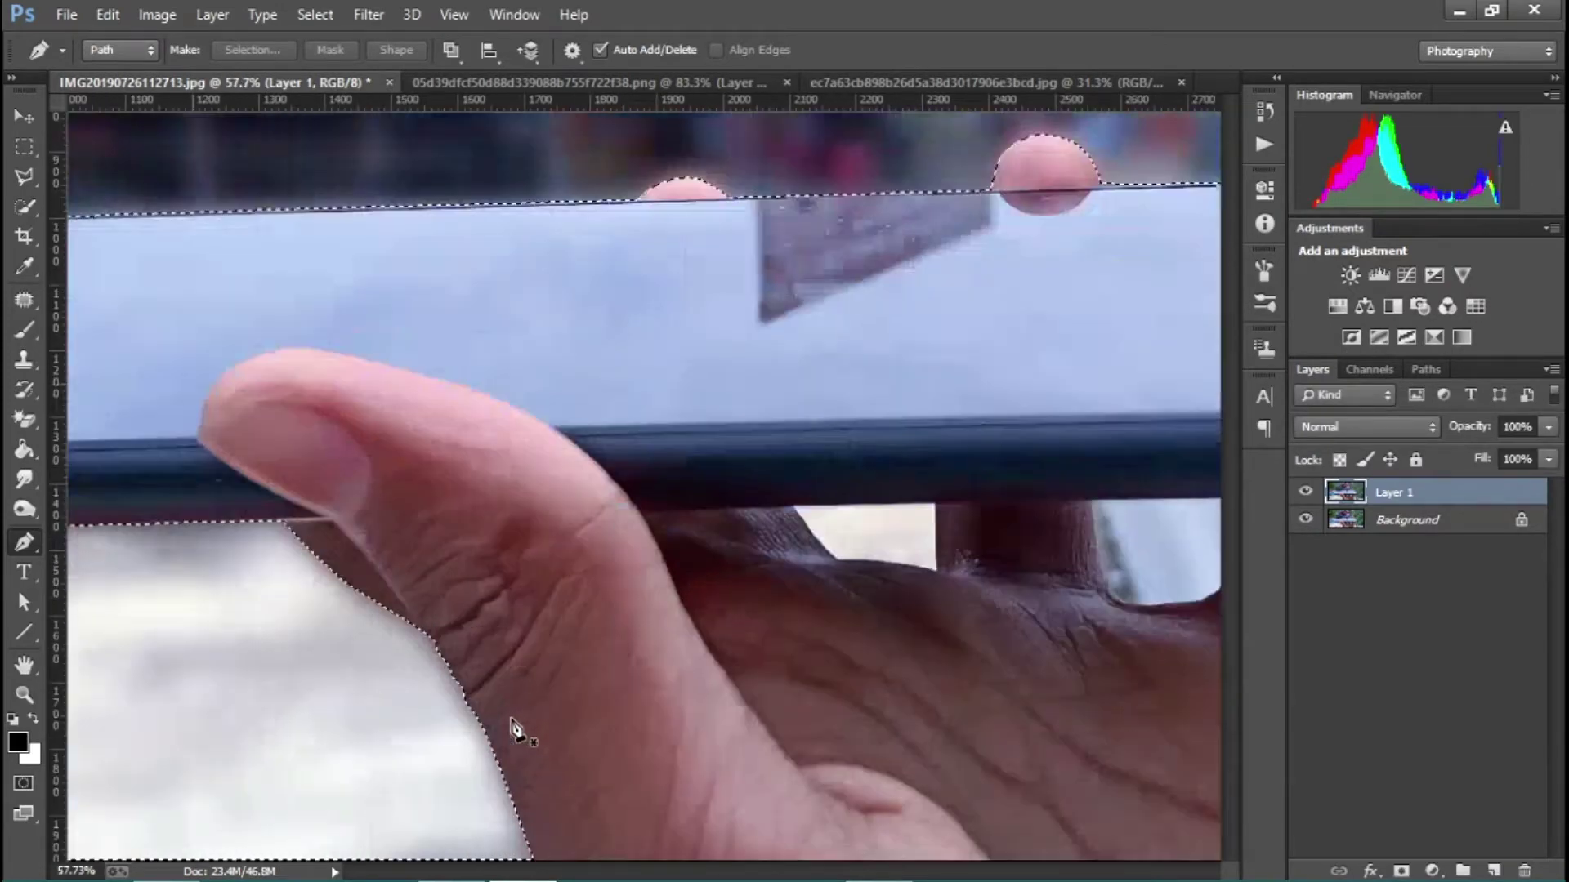
scroll(513, 726, "up", 2)
scroll(499, 748, "up", 1)
scroll(490, 752, "down", 2)
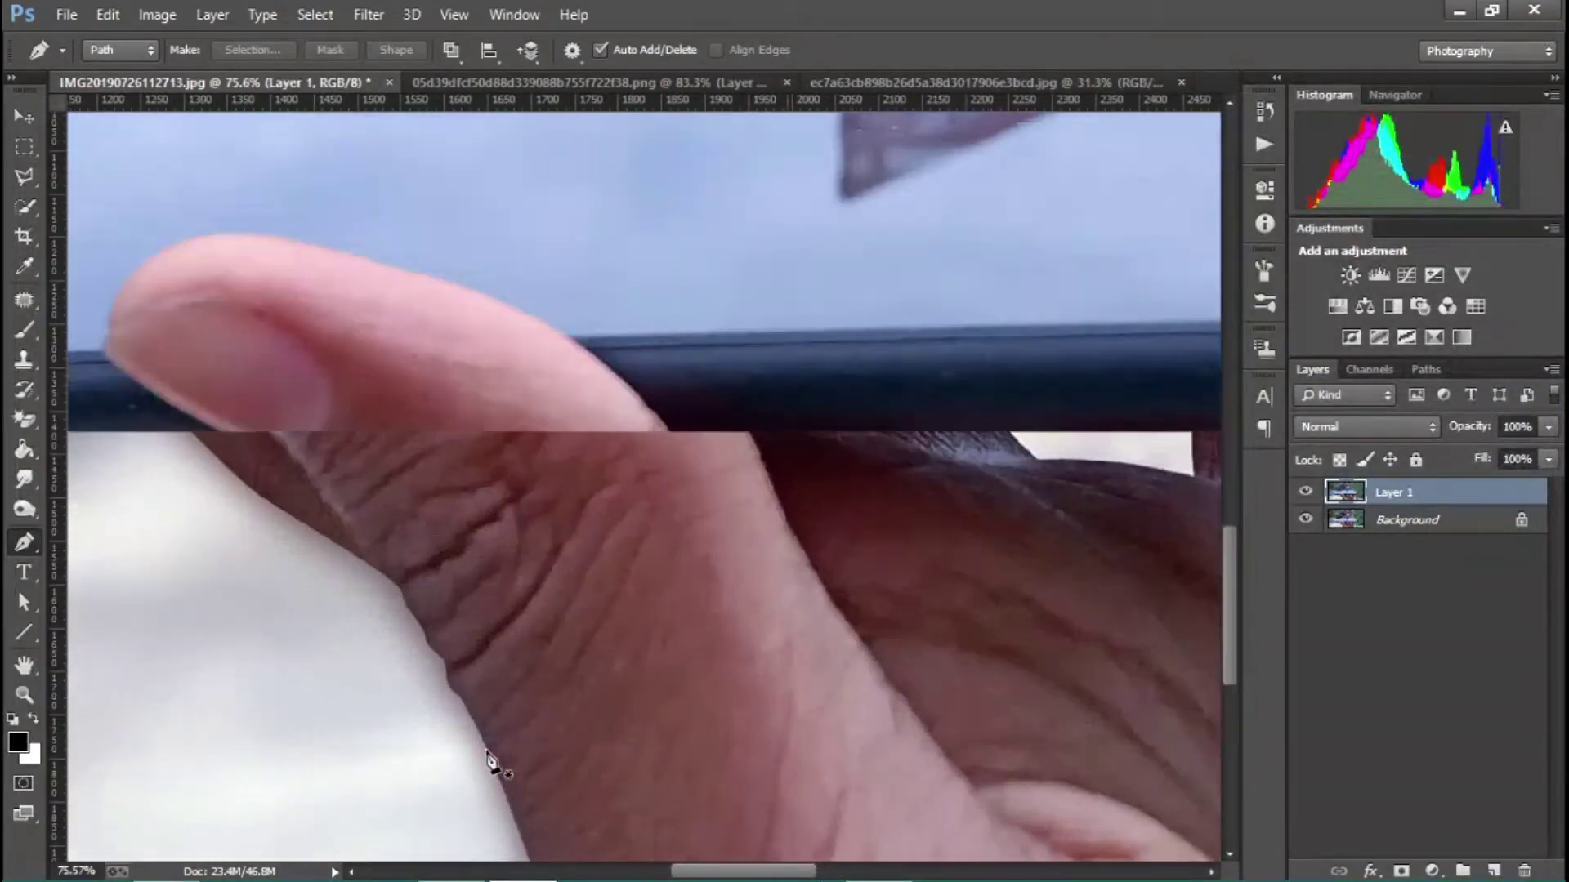
scroll(490, 756, "down", 1)
scroll(490, 762, "up", 1)
scroll(490, 760, "up", 2)
scroll(482, 735, "up", 1)
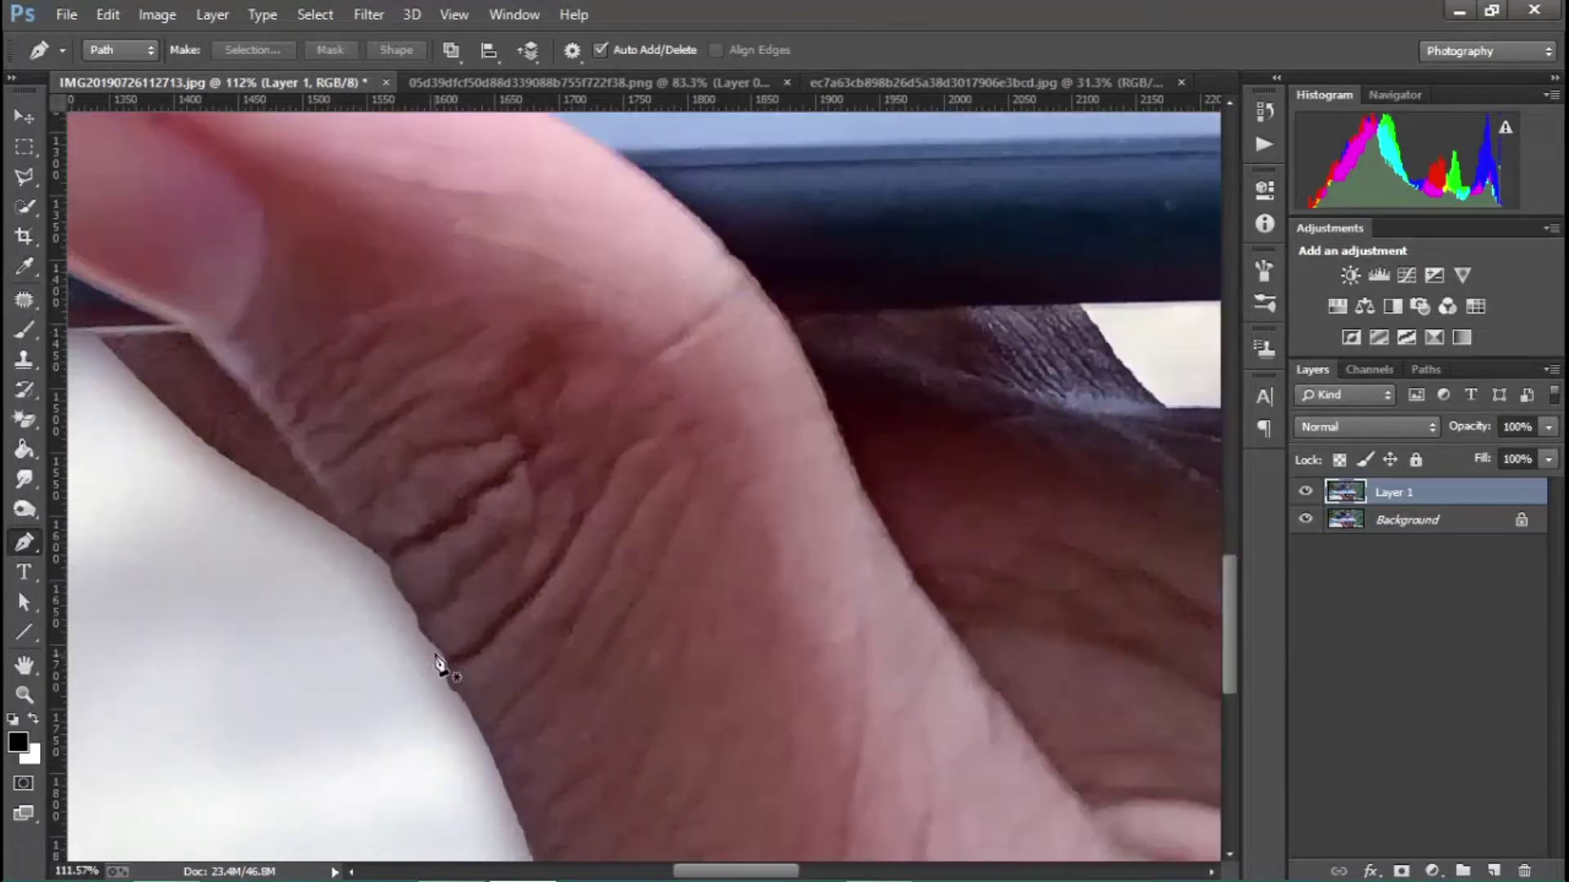
scroll(441, 629, "down", 2)
scroll(482, 711, "down", 1)
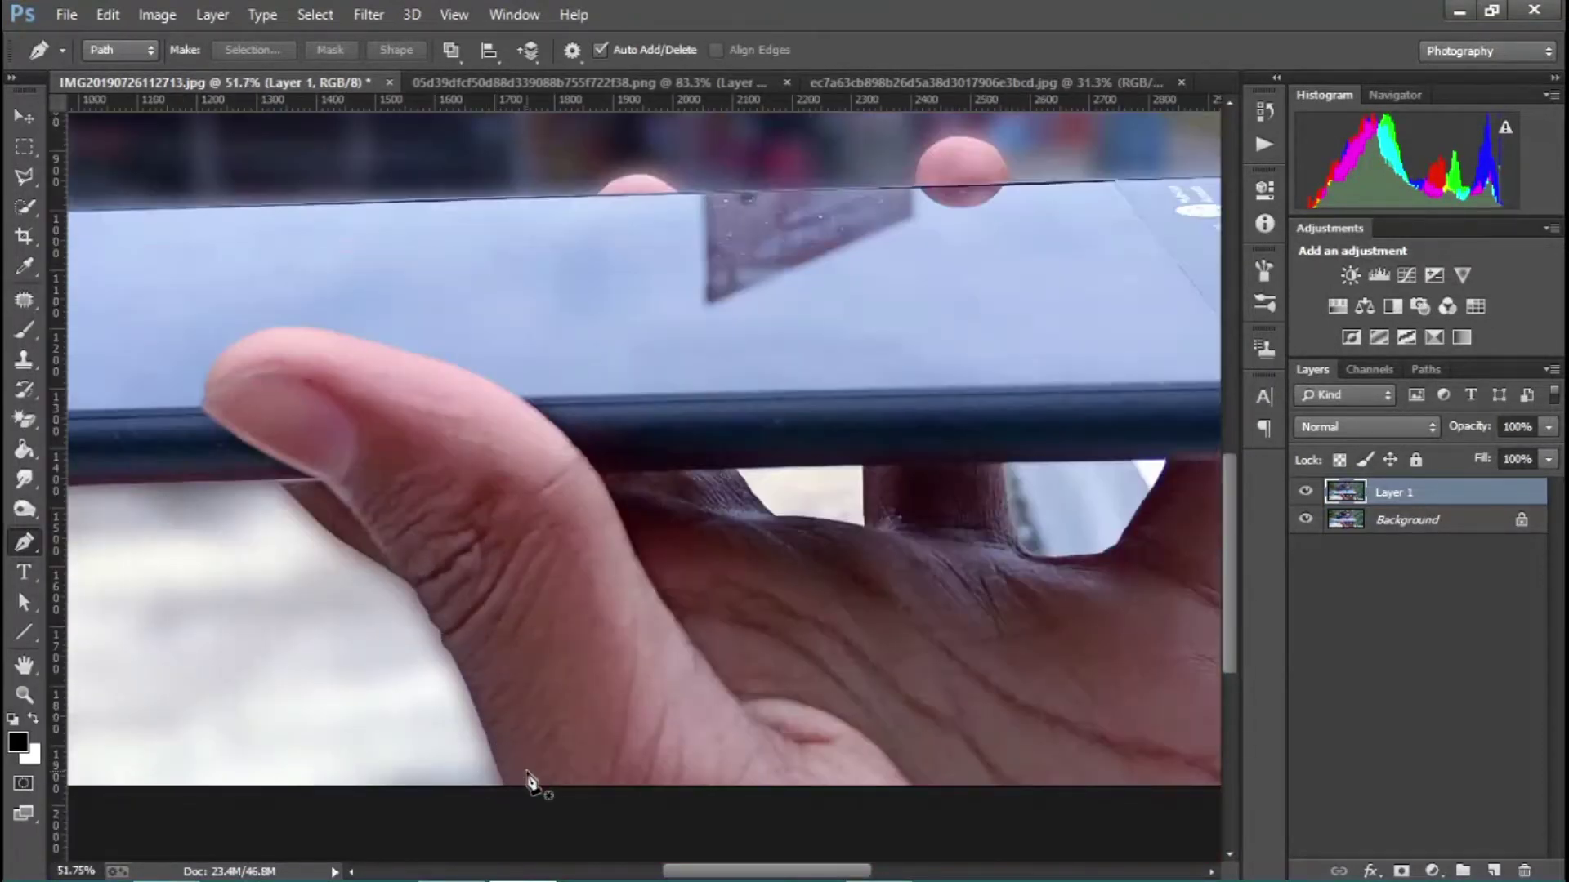
scroll(527, 780, "down", 2)
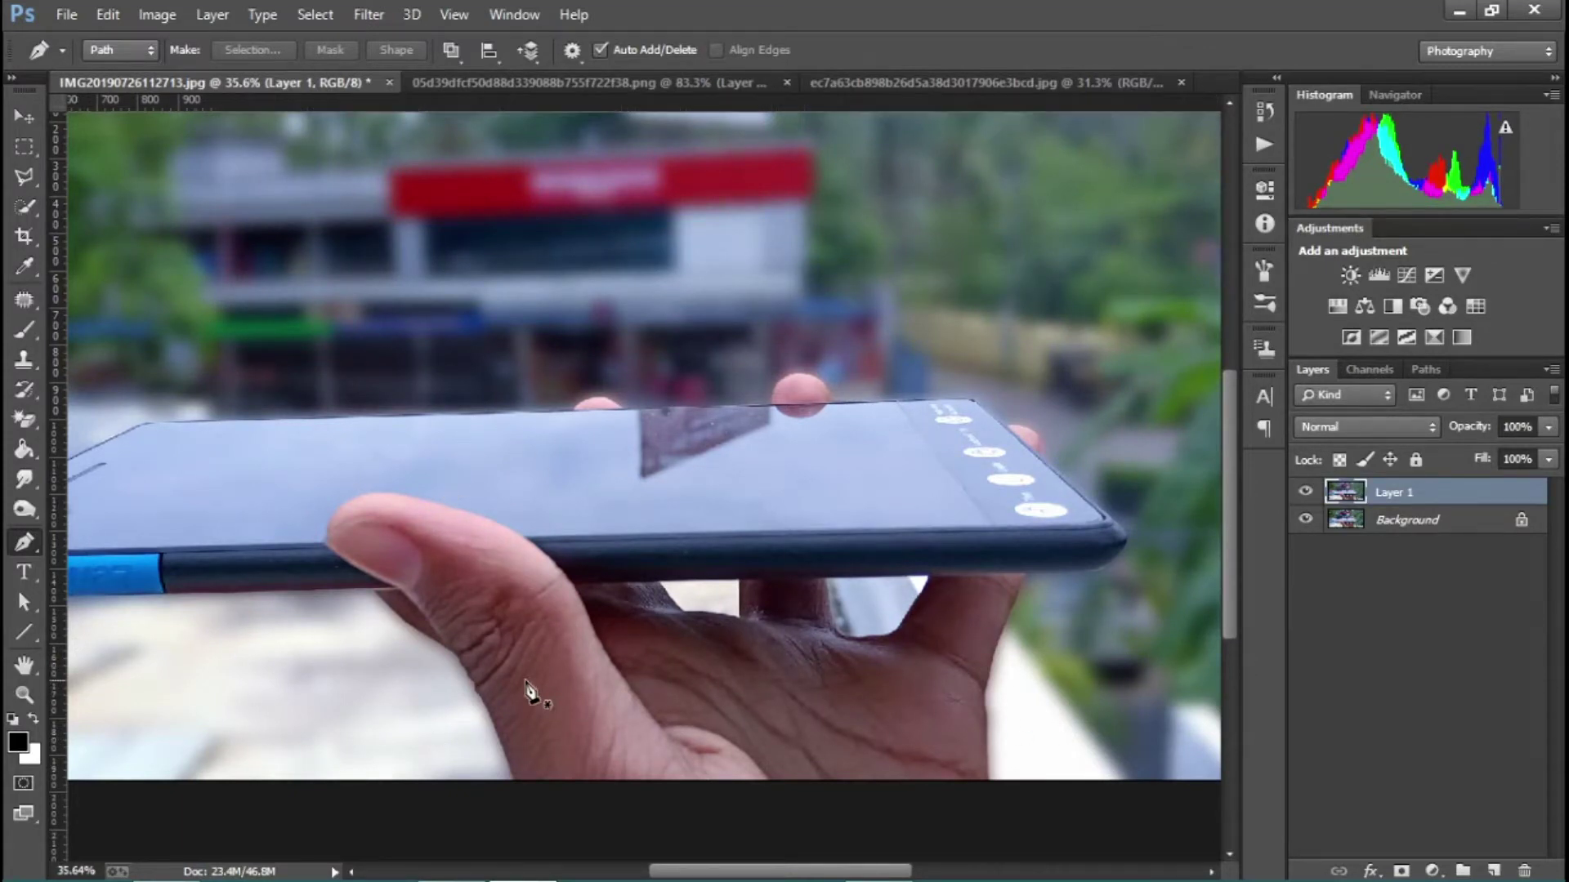
scroll(531, 690, "up", 2)
scroll(482, 683, "up", 2)
scroll(439, 650, "down", 3)
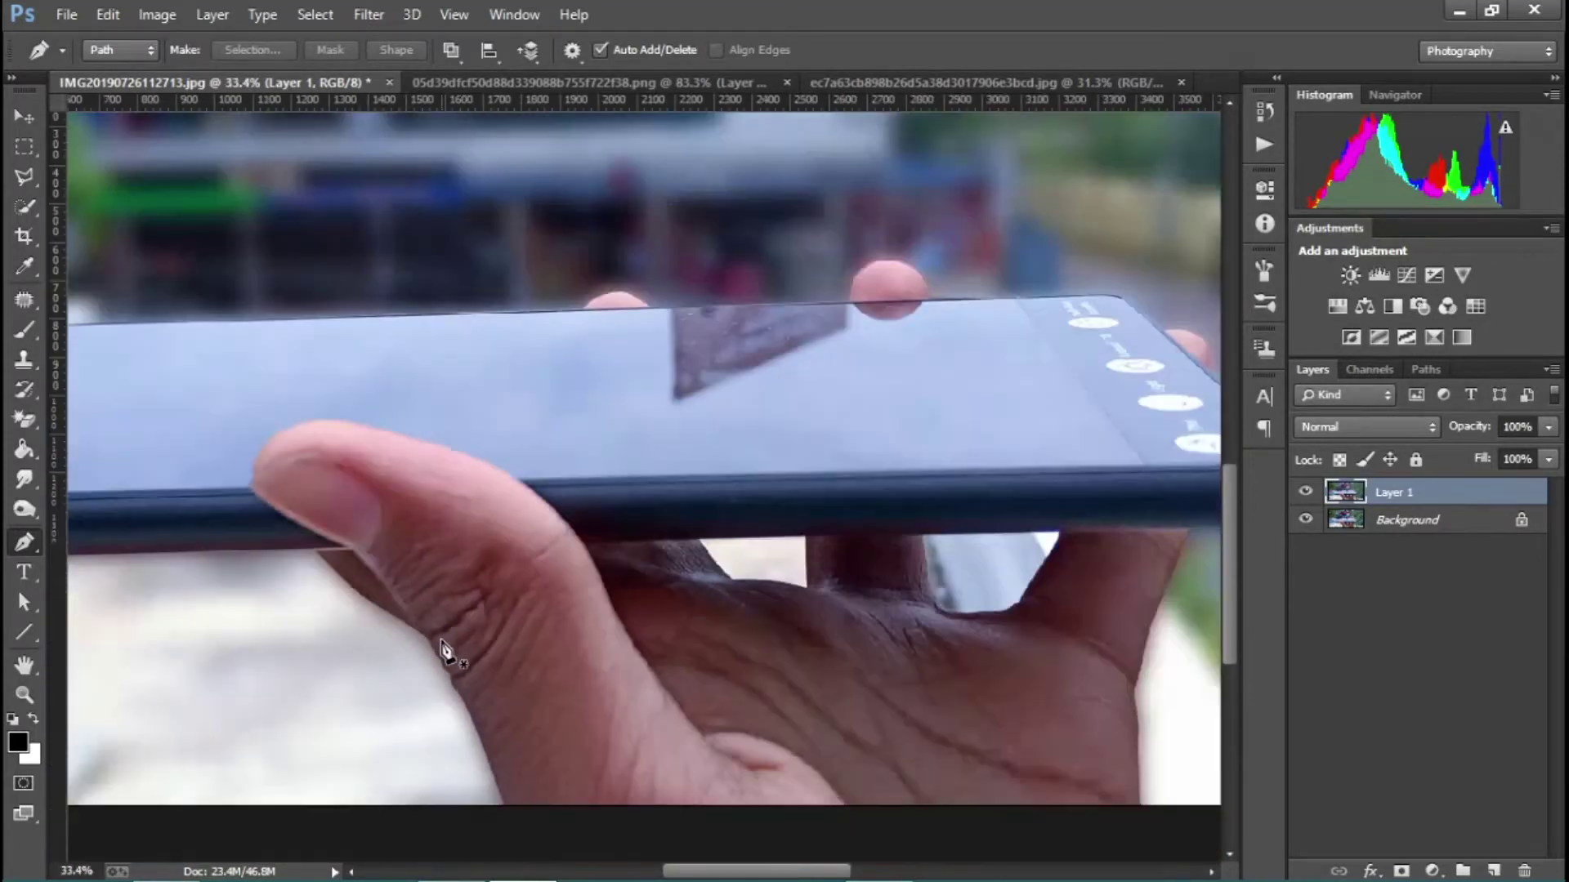
scroll(439, 650, "down", 2)
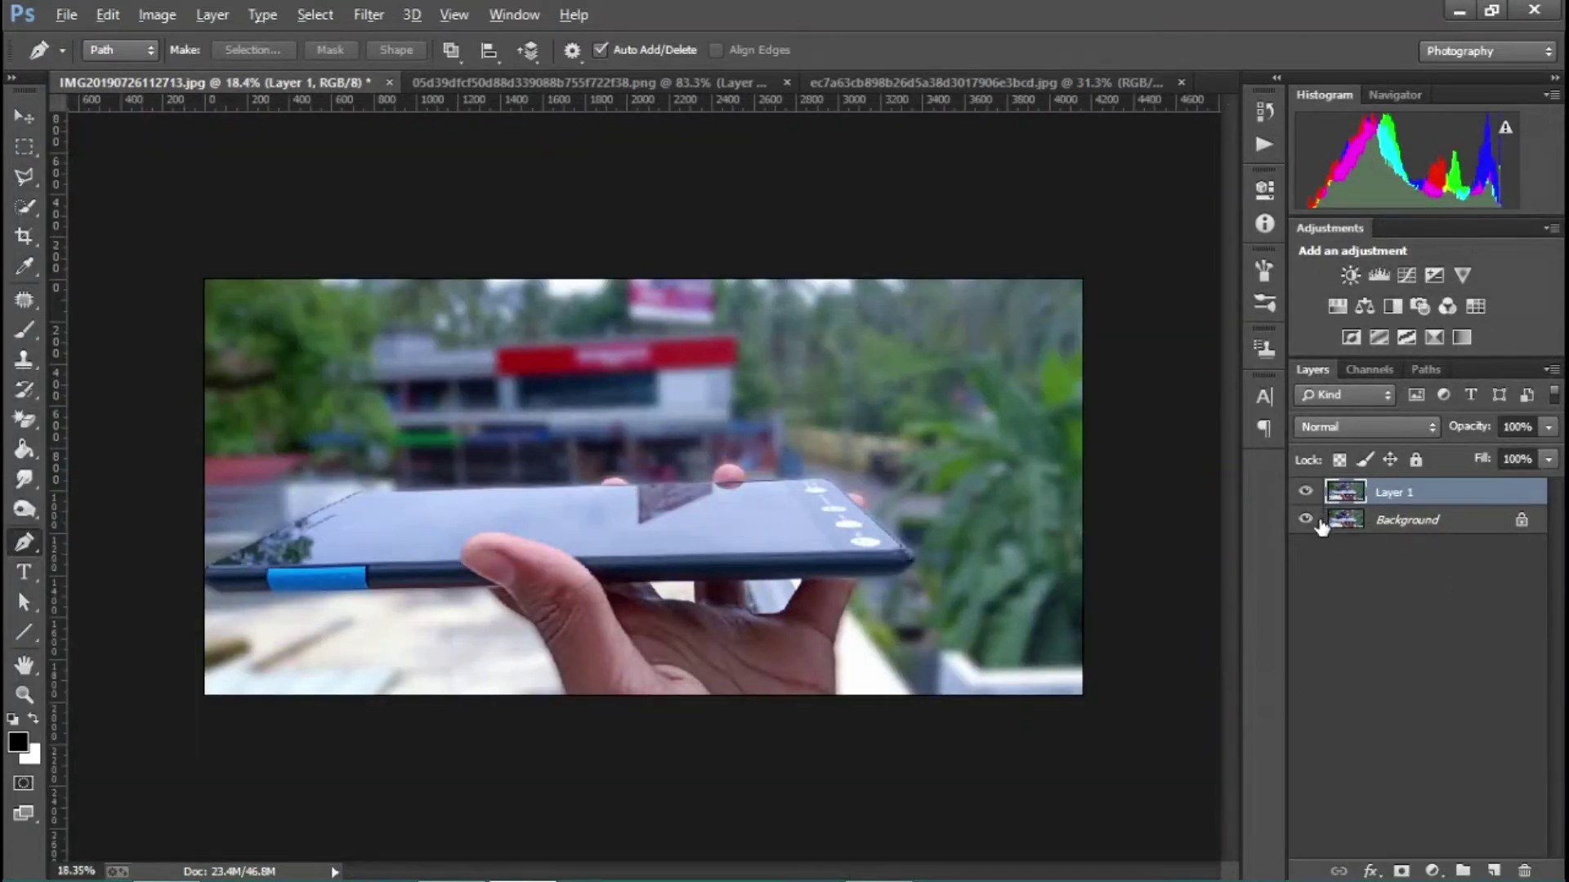
left_click(1305, 523, "alt")
left_click(1304, 523, "alt")
left_click(1304, 523, "alt")
left_click(1304, 523, "alt")
Zoom in on the tablet's screen corner and place a Pen anchor on its top edge
scroll(630, 543, "up", 2, "alt")
scroll(630, 543, "up", 2, "alt")
mouse_move(939, 466)
left_mouse_down()
mouse_move(852, 498)
mouse_move(708, 652)
mouse_move(502, 536)
mouse_move(691, 633)
mouse_move(595, 550)
left_mouse_up()
scroll(392, 480, "up", 1, "alt")
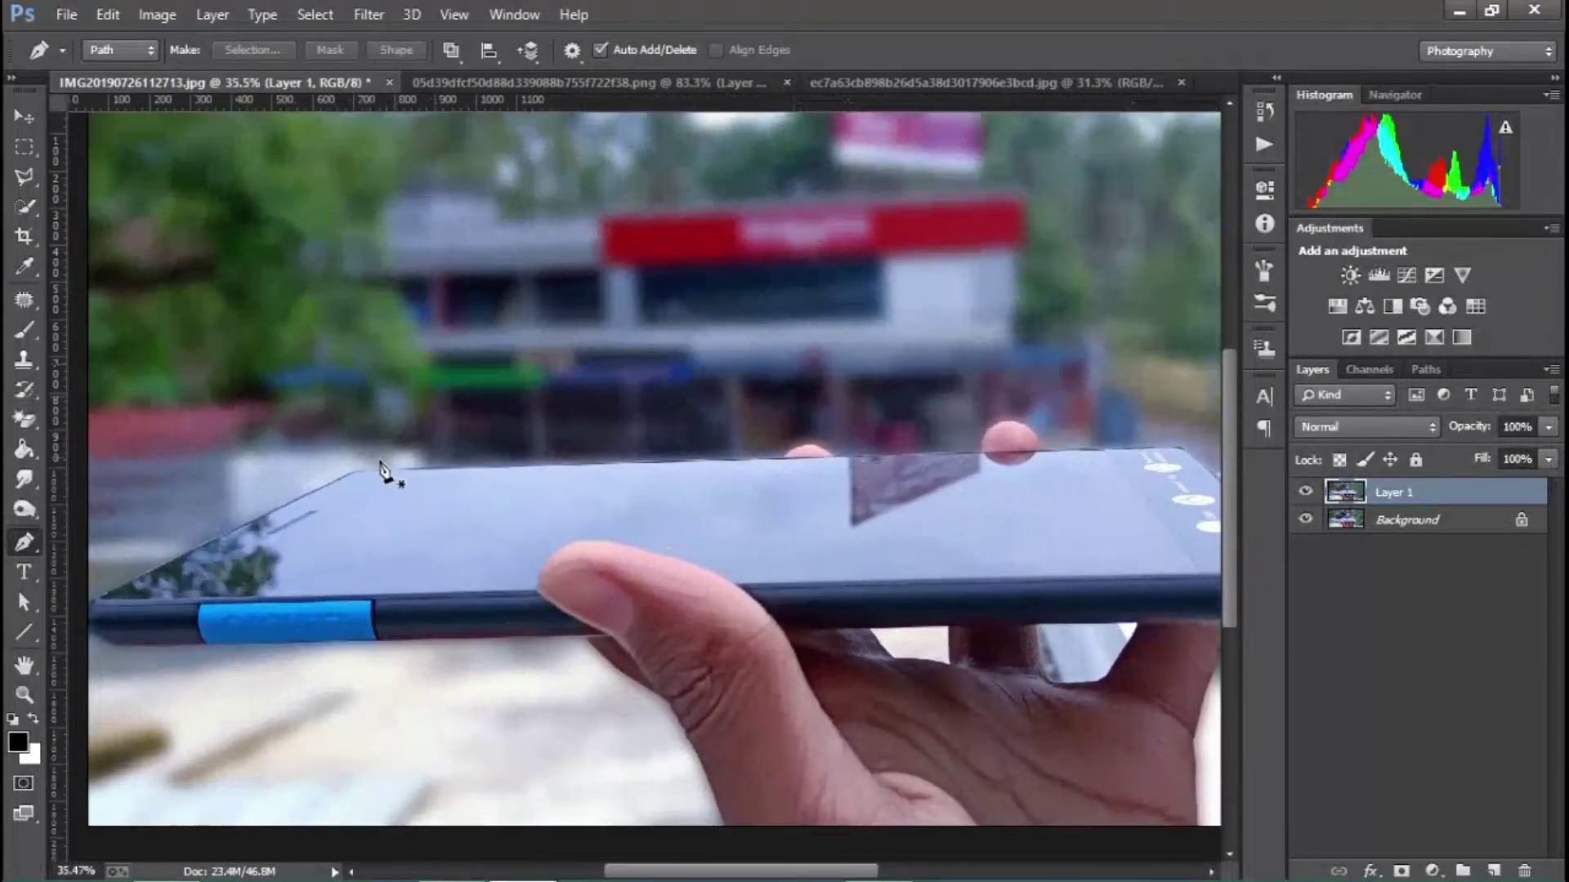
scroll(455, 483, "up", 1, "alt")
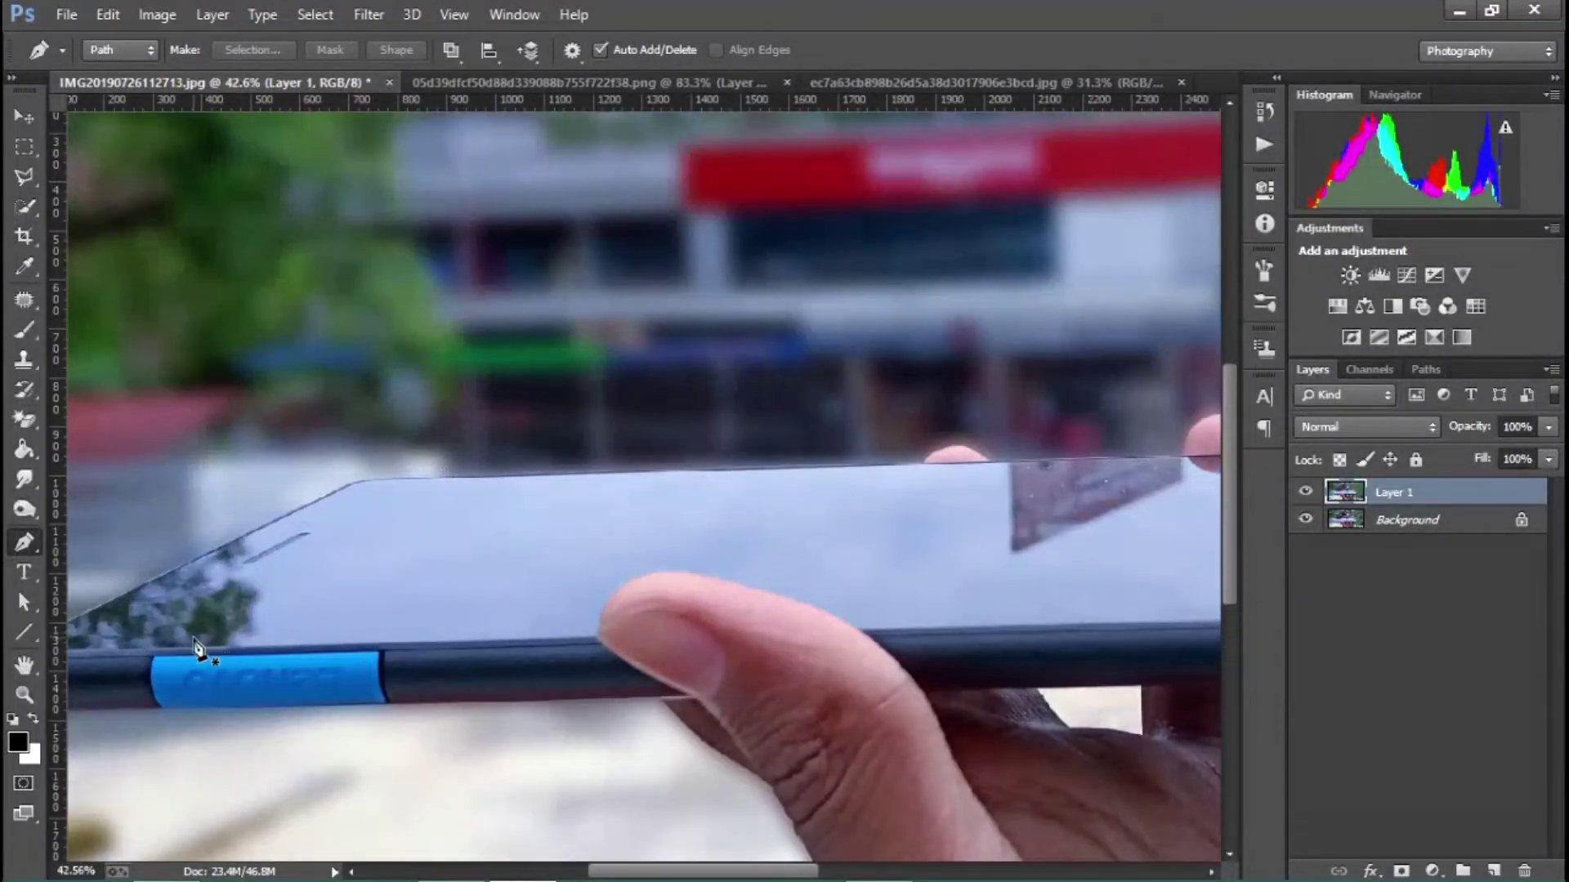
left_click_drag(985, 570, 641, 533)
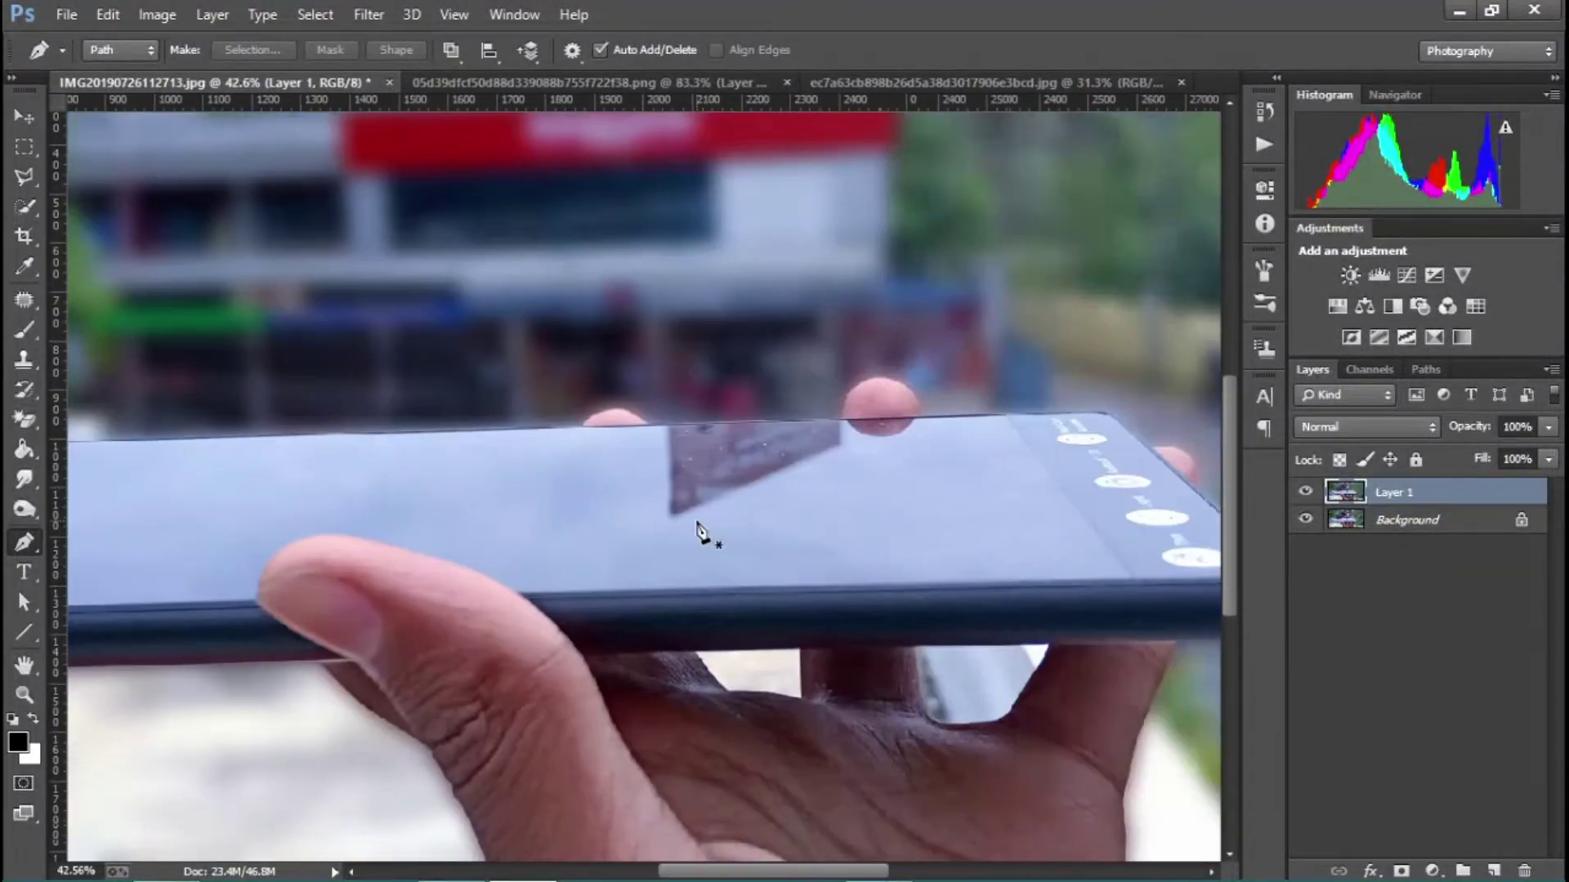
scroll(701, 533, "down", 1, "alt")
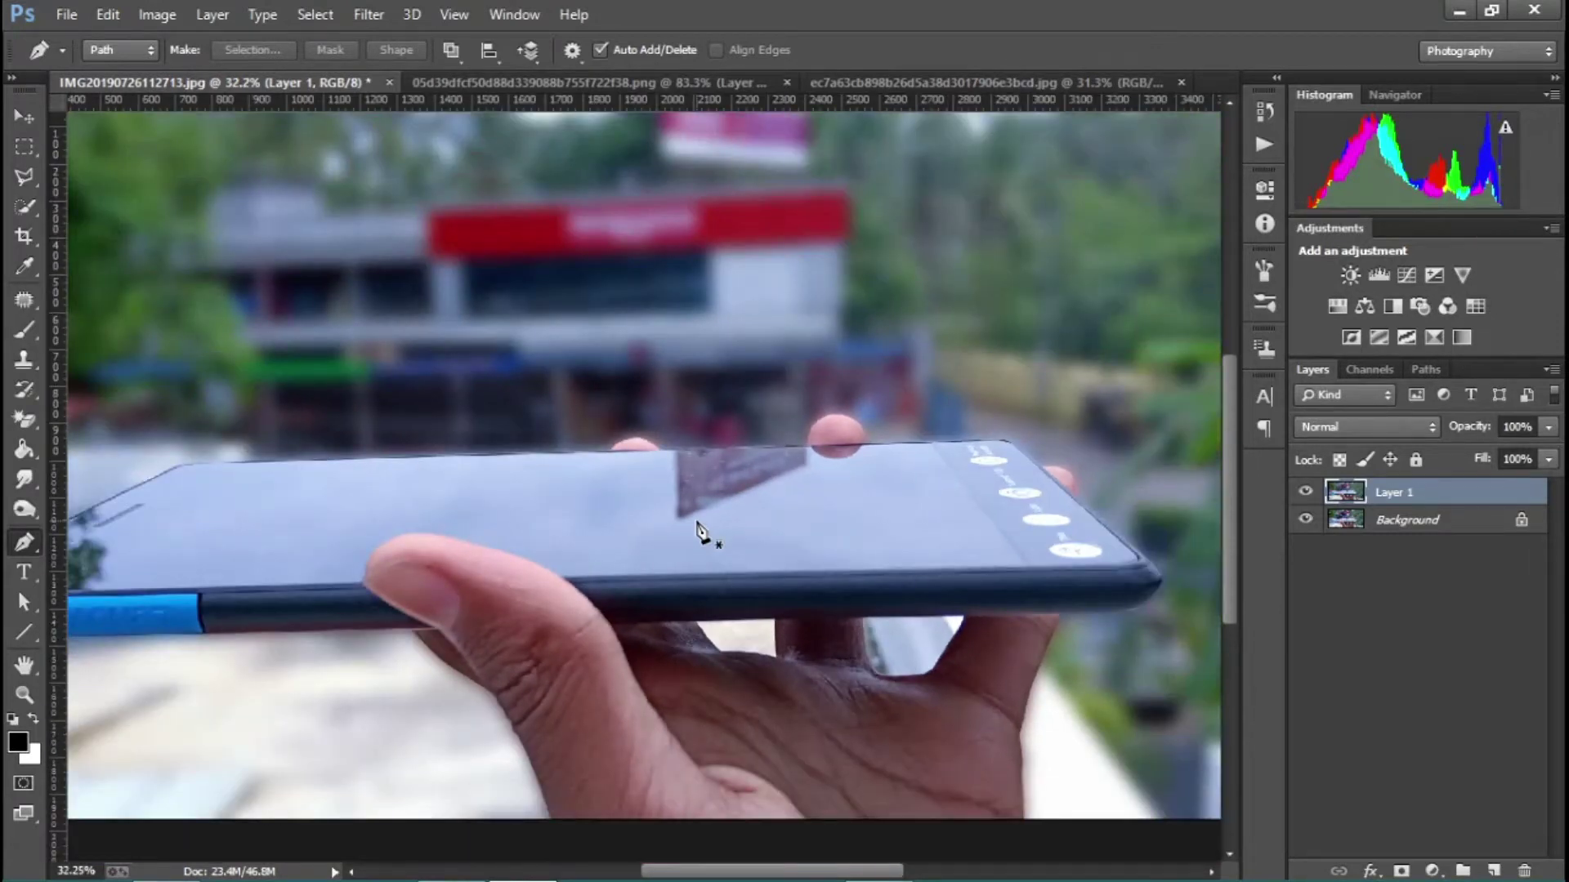
scroll(550, 456, "up", 1, "alt")
scroll(544, 448, "up", 1, "alt")
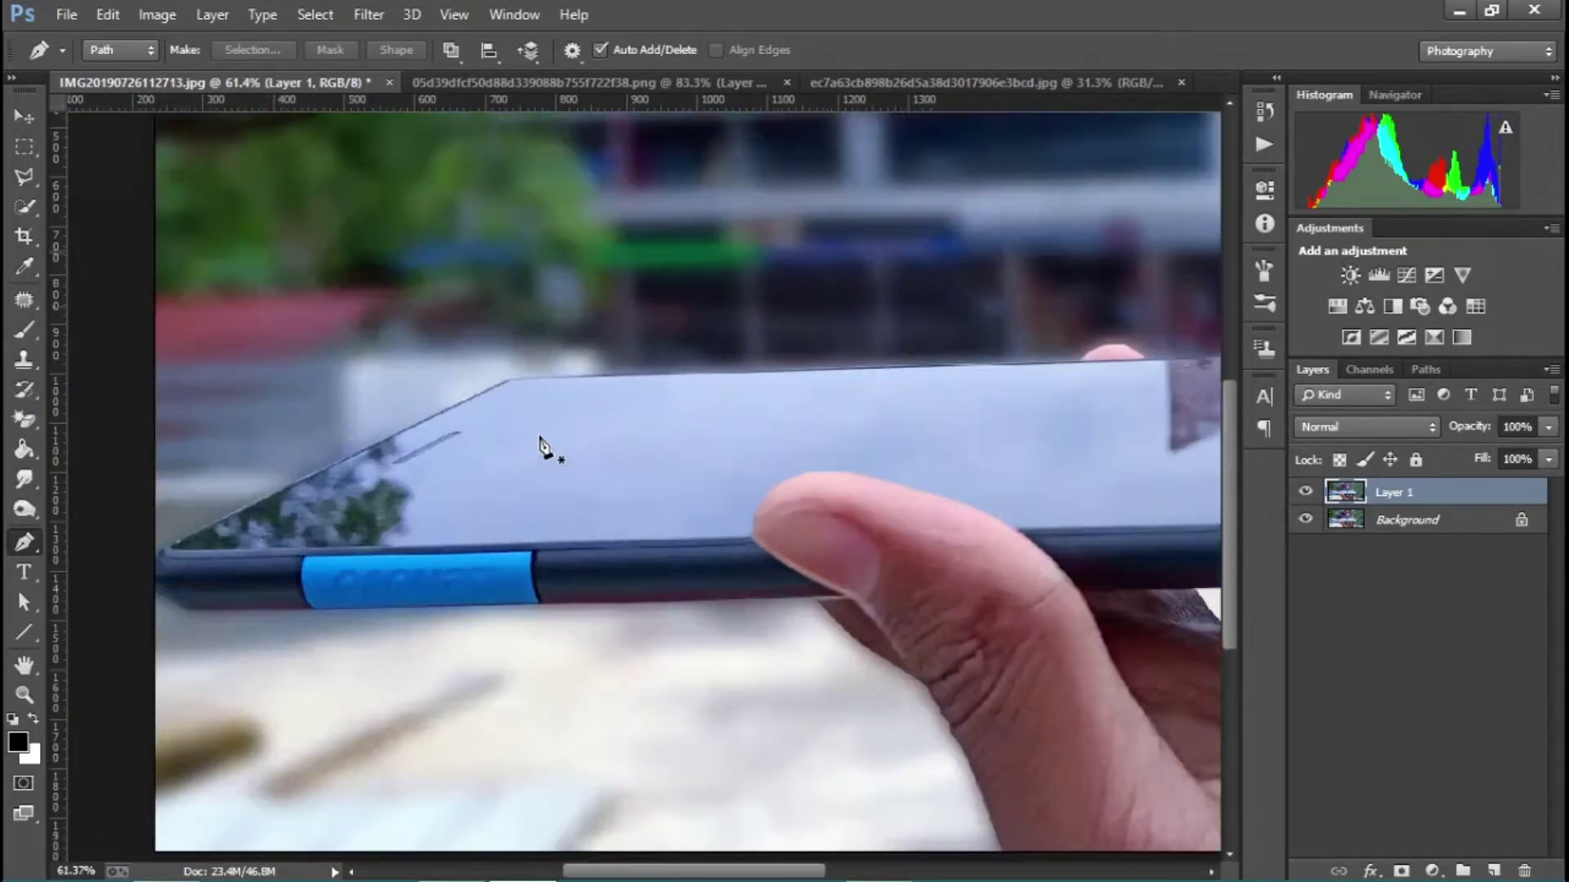
scroll(606, 378, "up", 1, "alt")
scroll(633, 347, "up", 1, "alt")
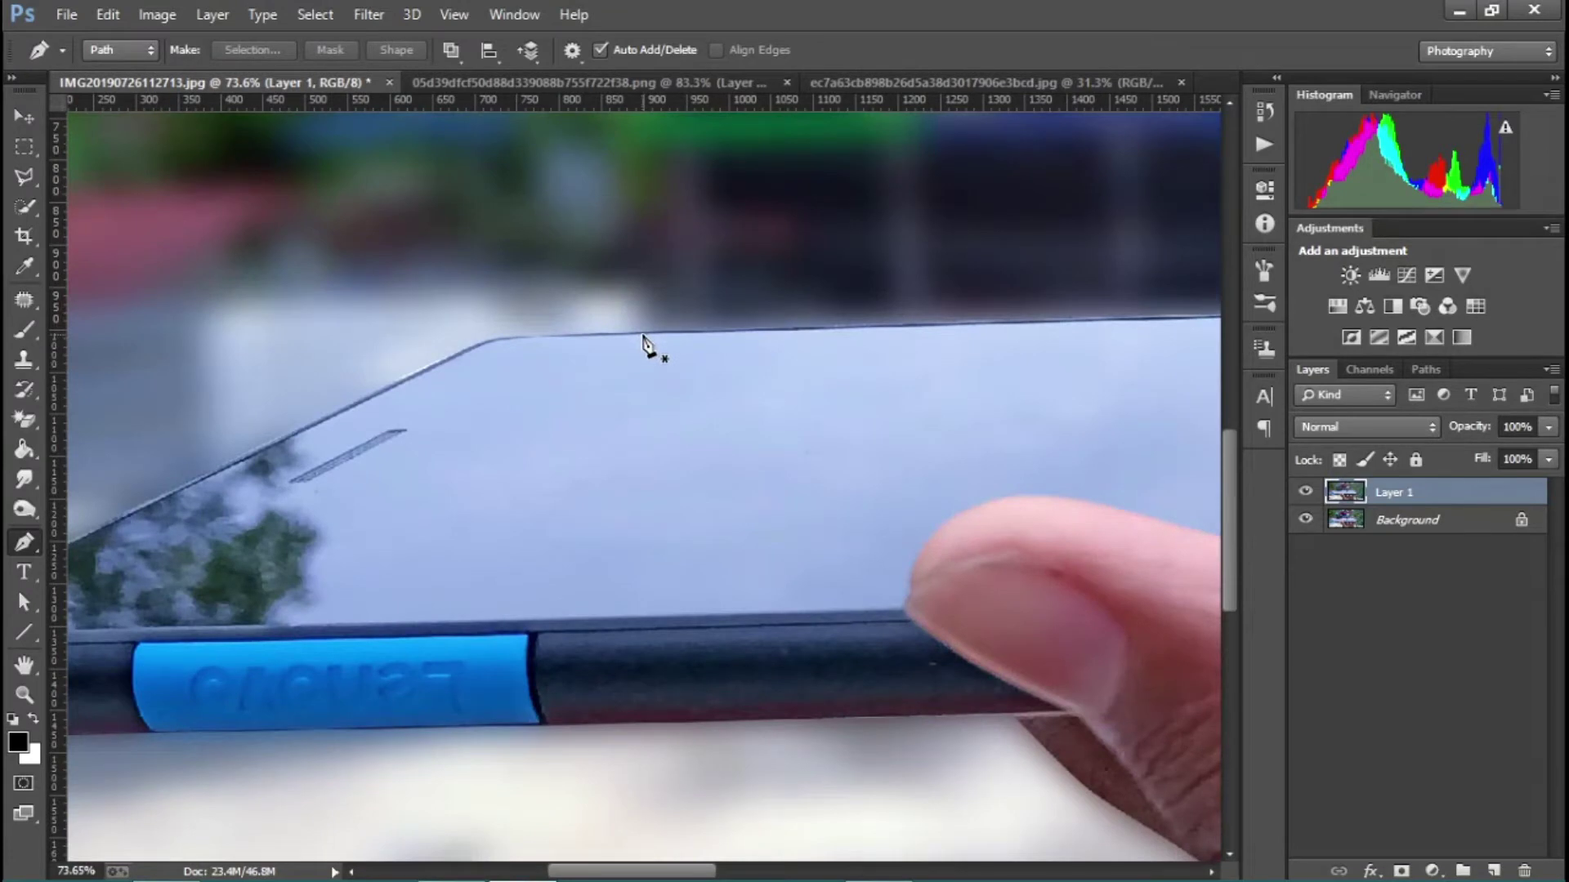
left_click(642, 338)
scroll(644, 393, "left", 3)
scroll(644, 439, "down", 1)
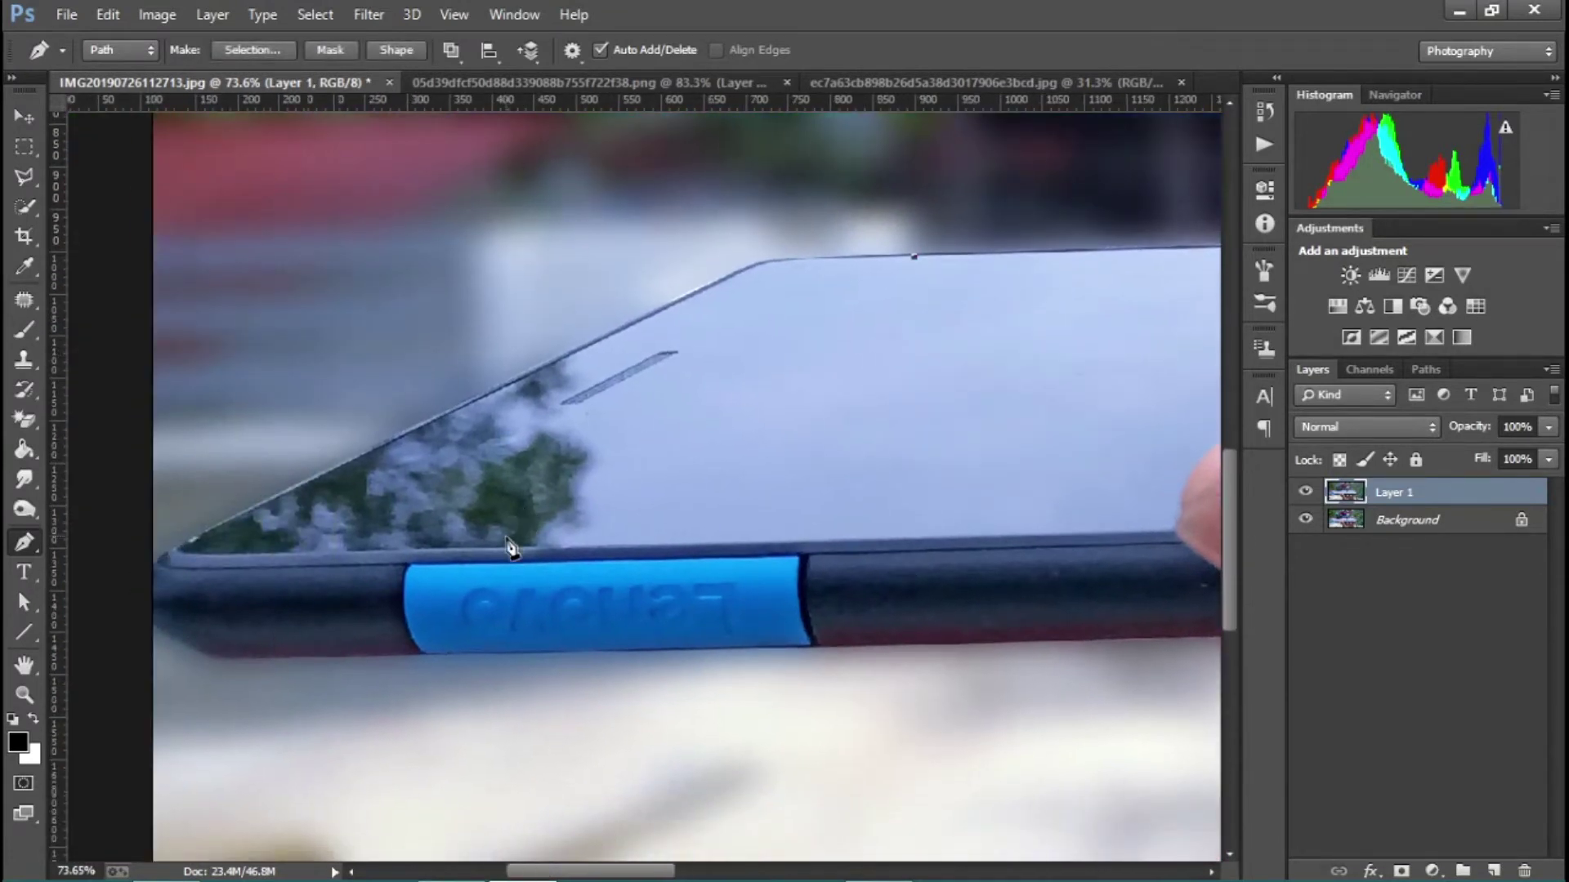
Discard the two-point path and restart it from the tablet's top edge to its lower edge
left_click(474, 548)
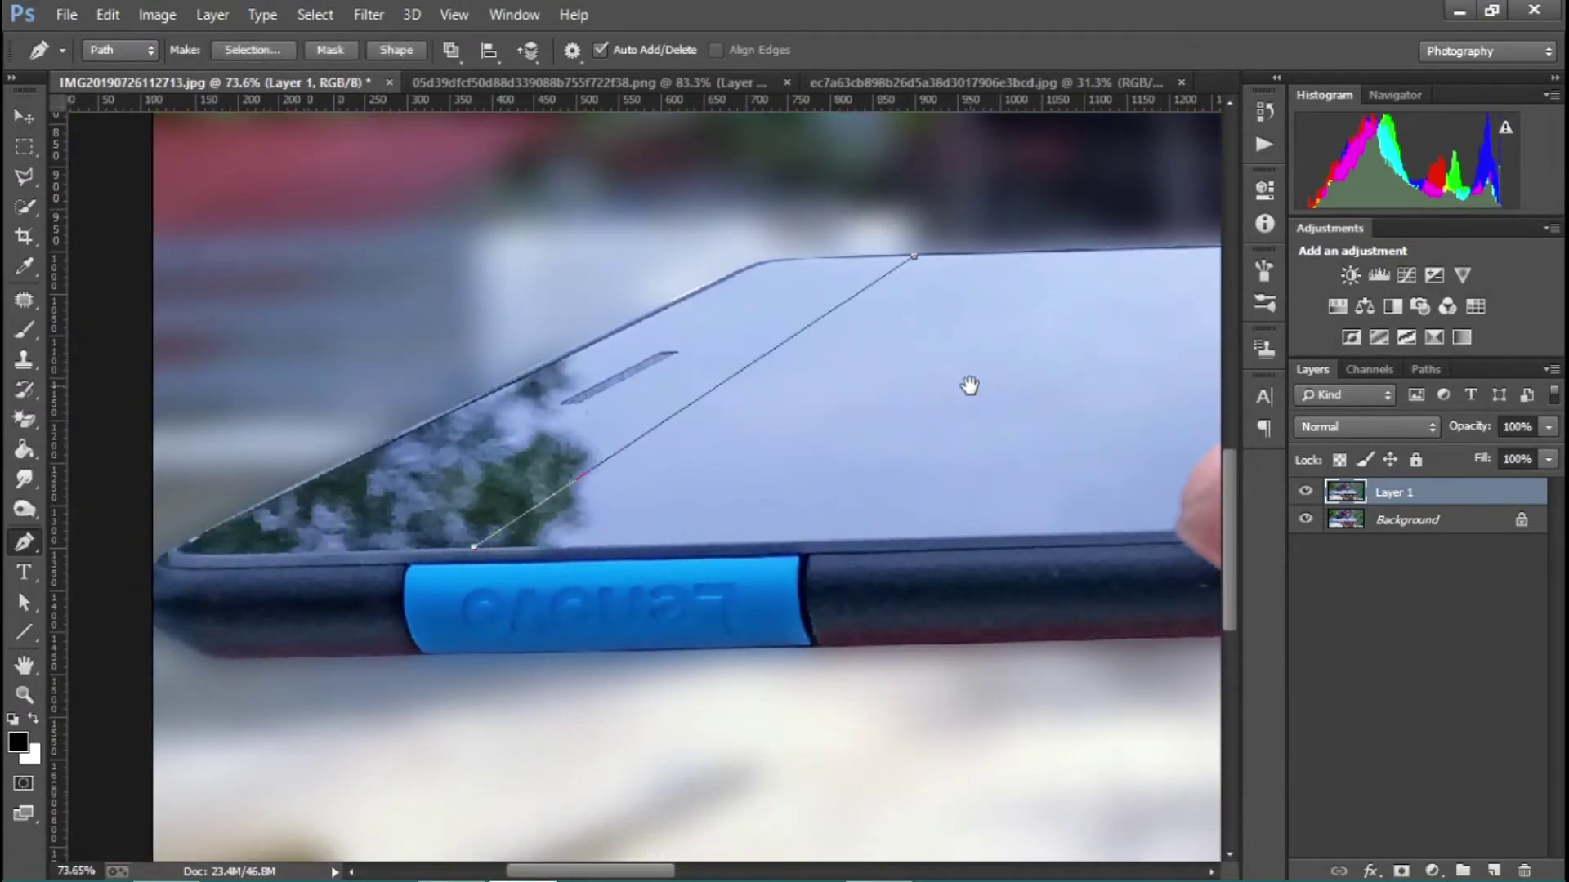
key("Delete")
key("Delete")
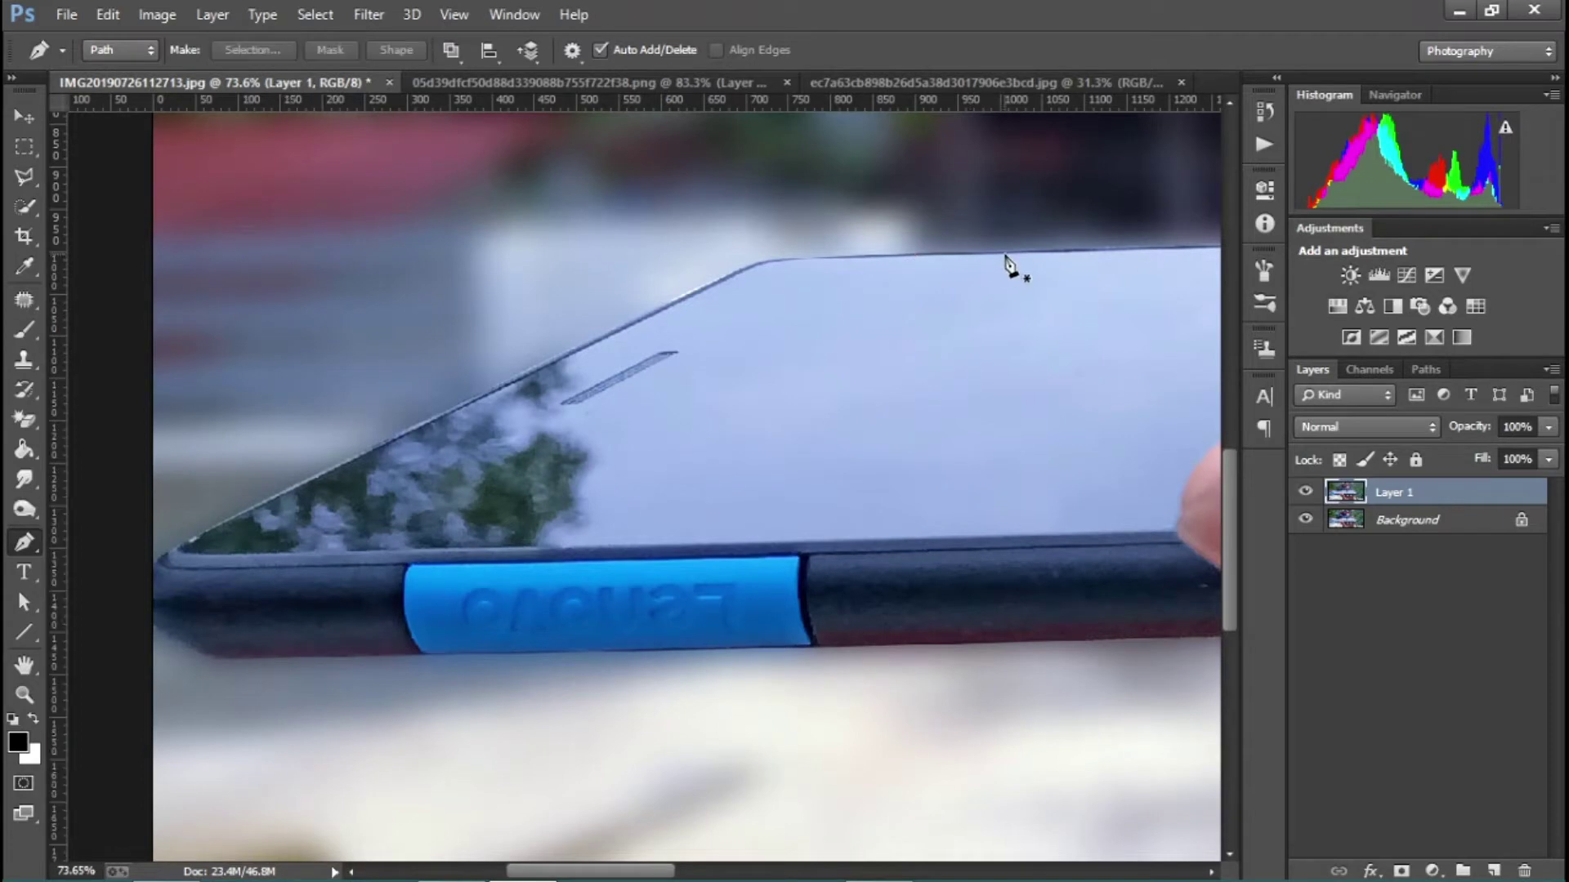
left_click(1004, 254)
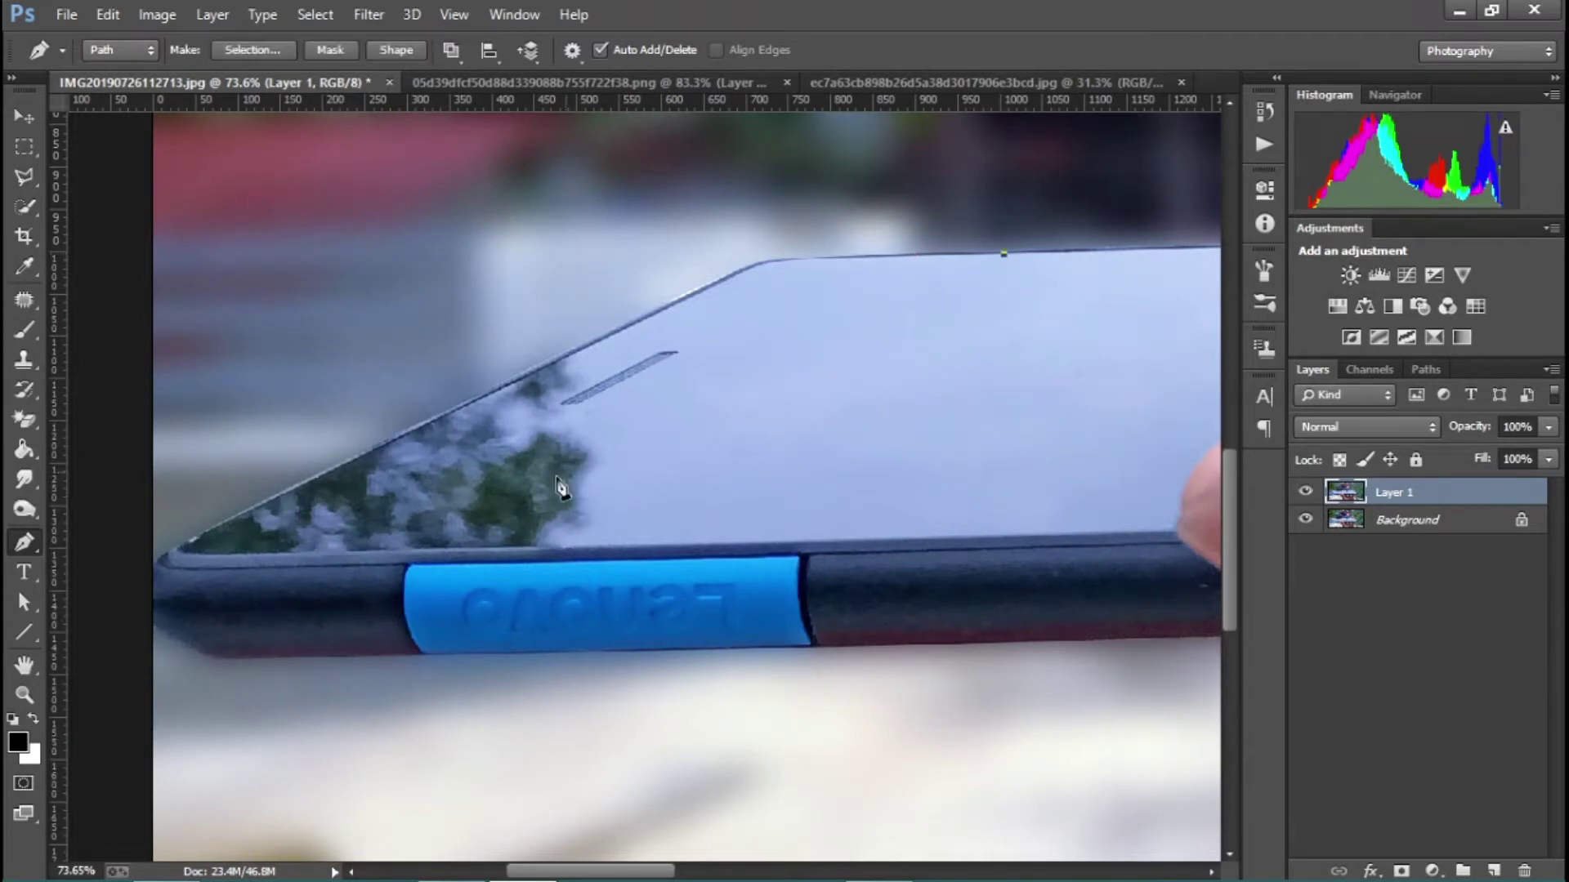
left_click(482, 550)
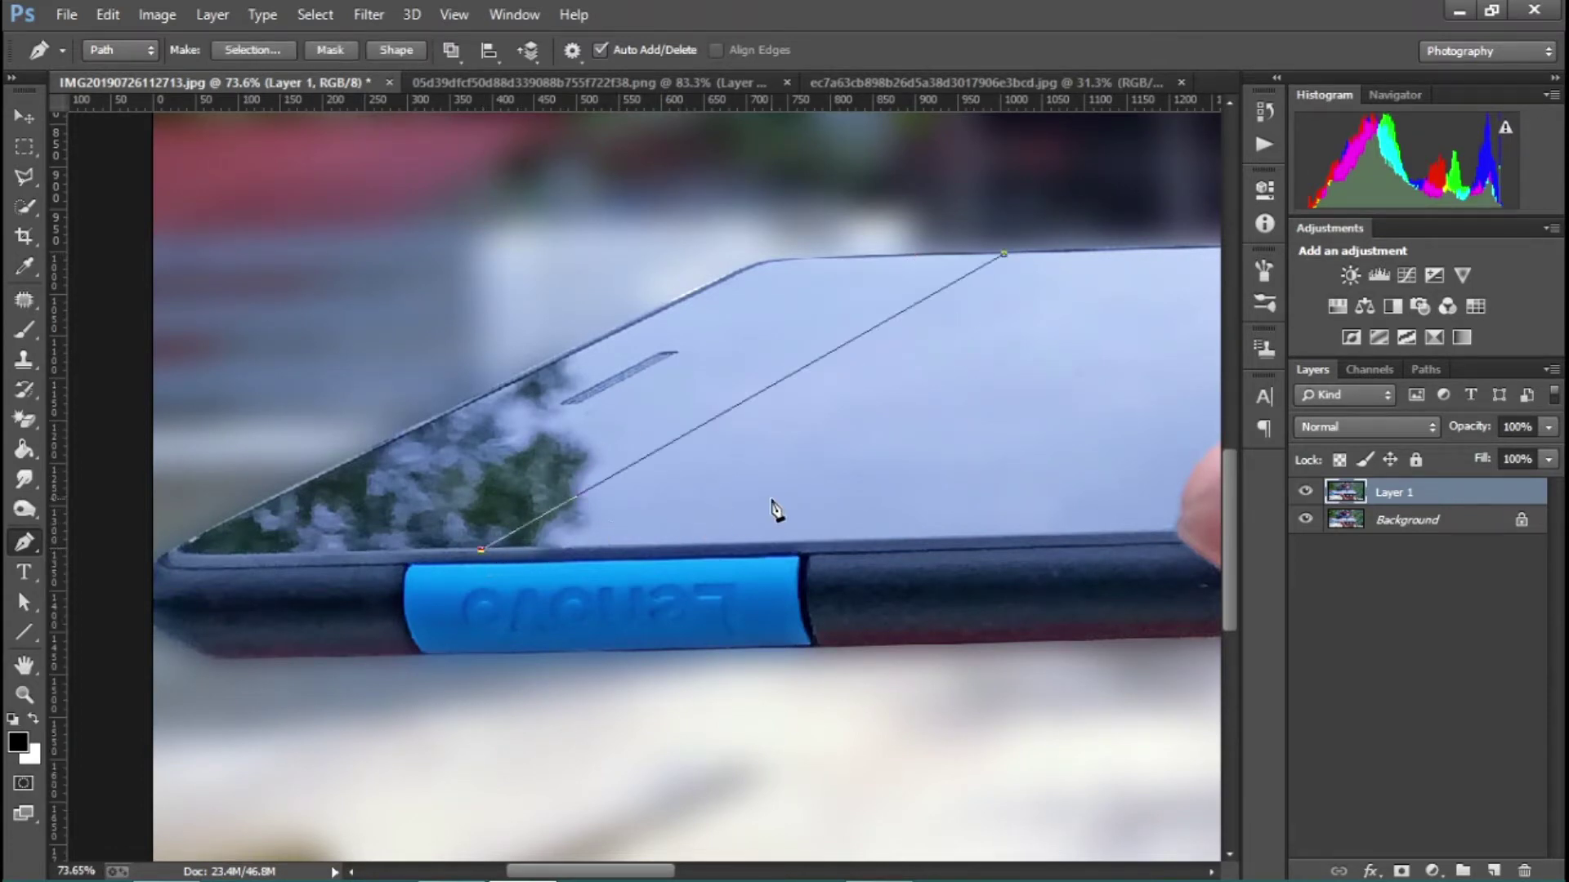
scroll(469, 498, "down", 2)
scroll(585, 495, "down", 1)
scroll(582, 494, "down", 2)
scroll(584, 494, "down", 1)
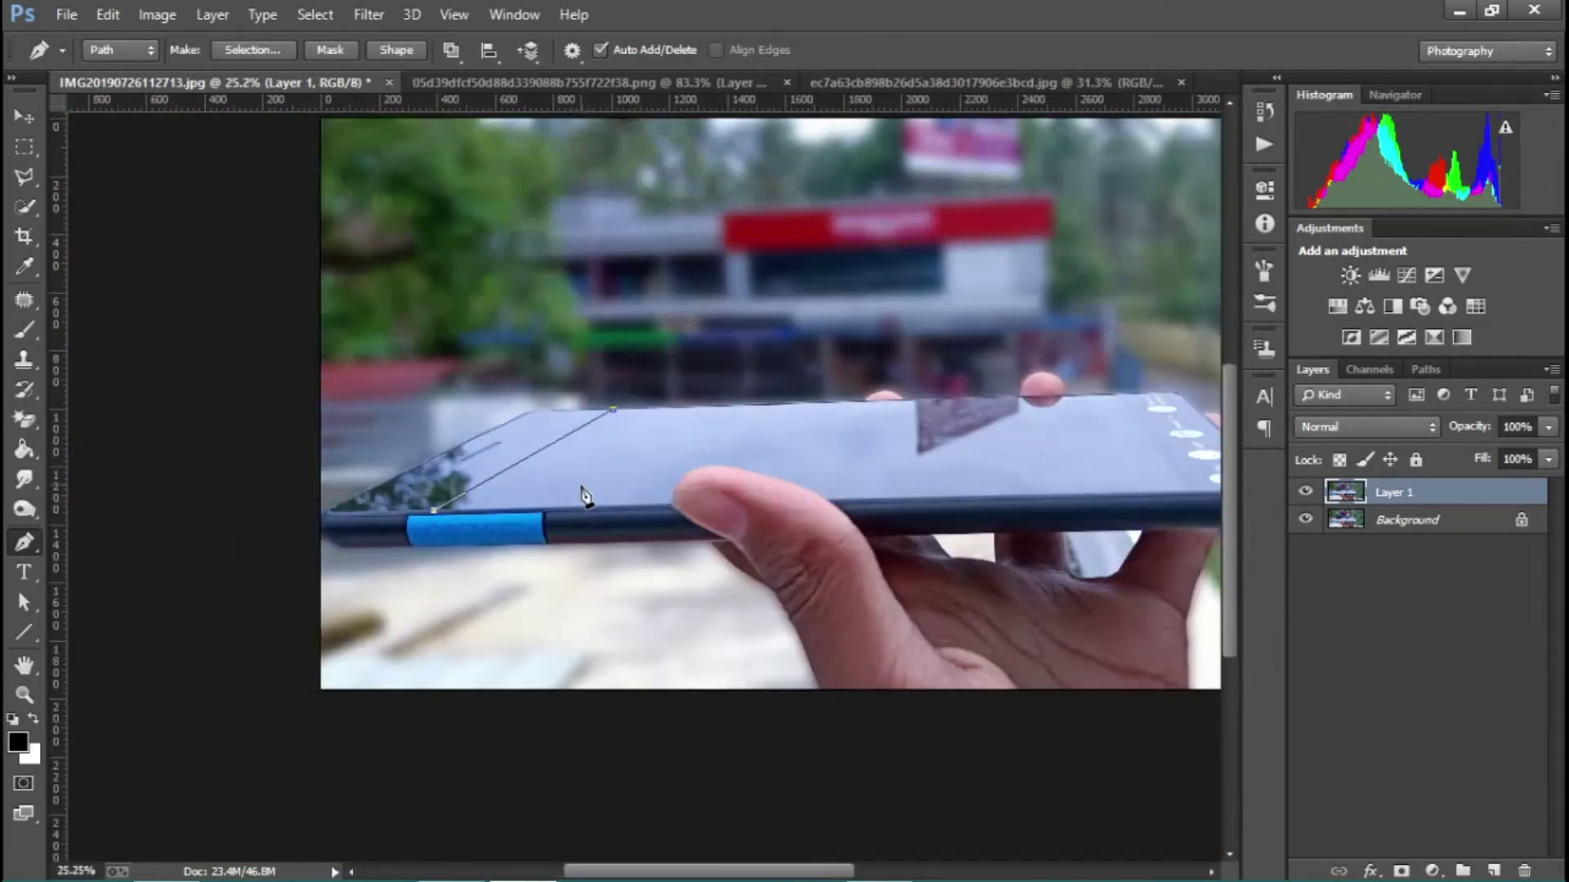
scroll(585, 496, "up", 1)
scroll(581, 500, "up", 1)
scroll(711, 511, "up", 3)
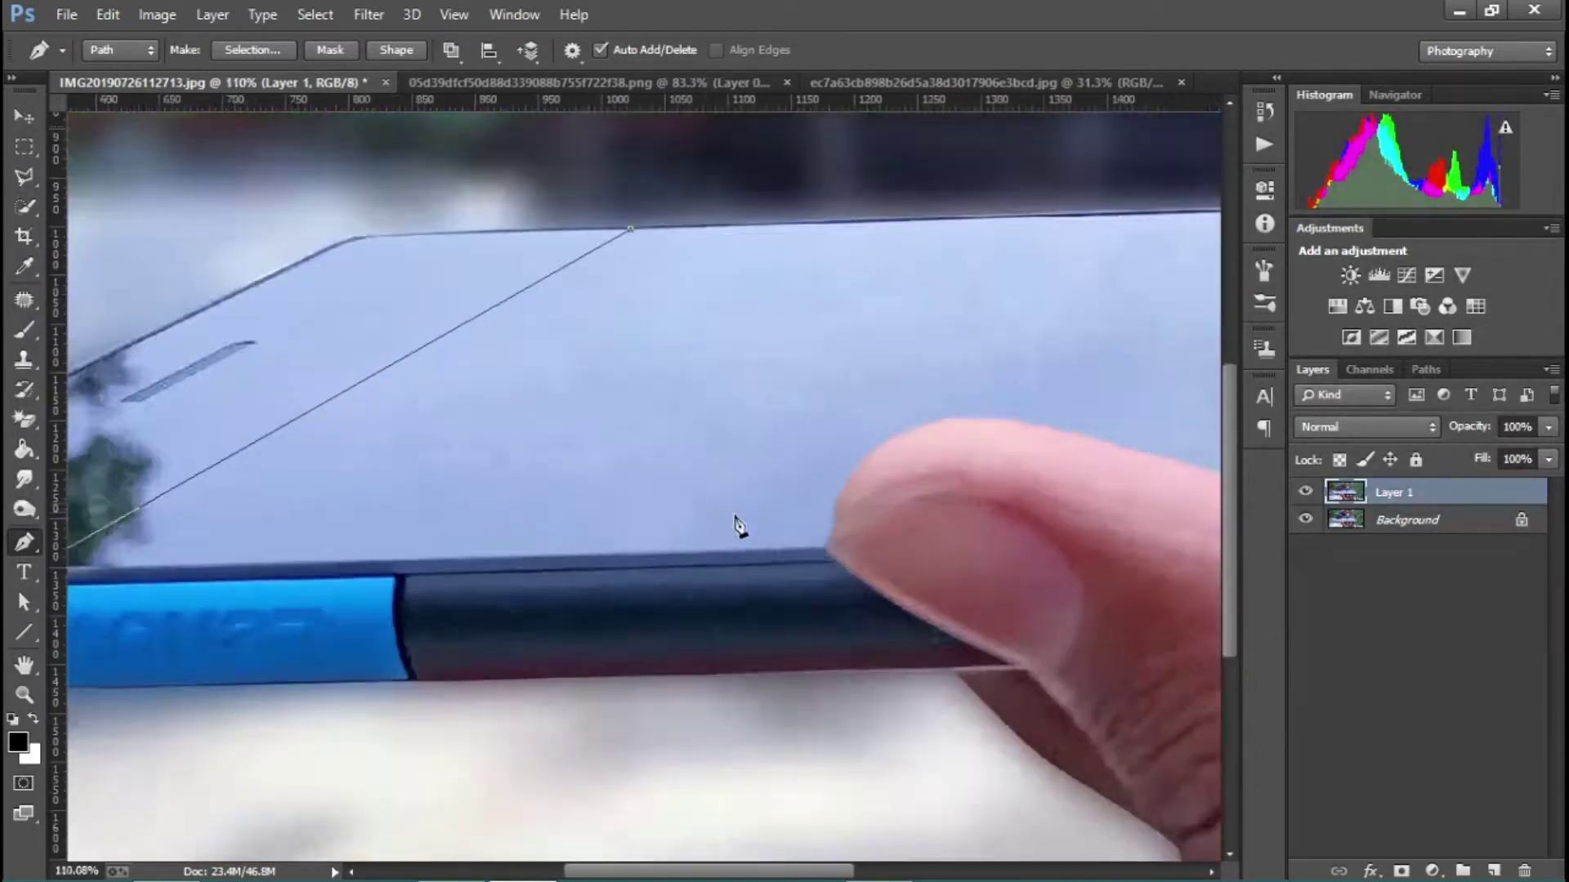
scroll(738, 529, "up", 1)
Trace along the tablet's bottom edge, curving the path around the fingertip and thumb
left_click(879, 562)
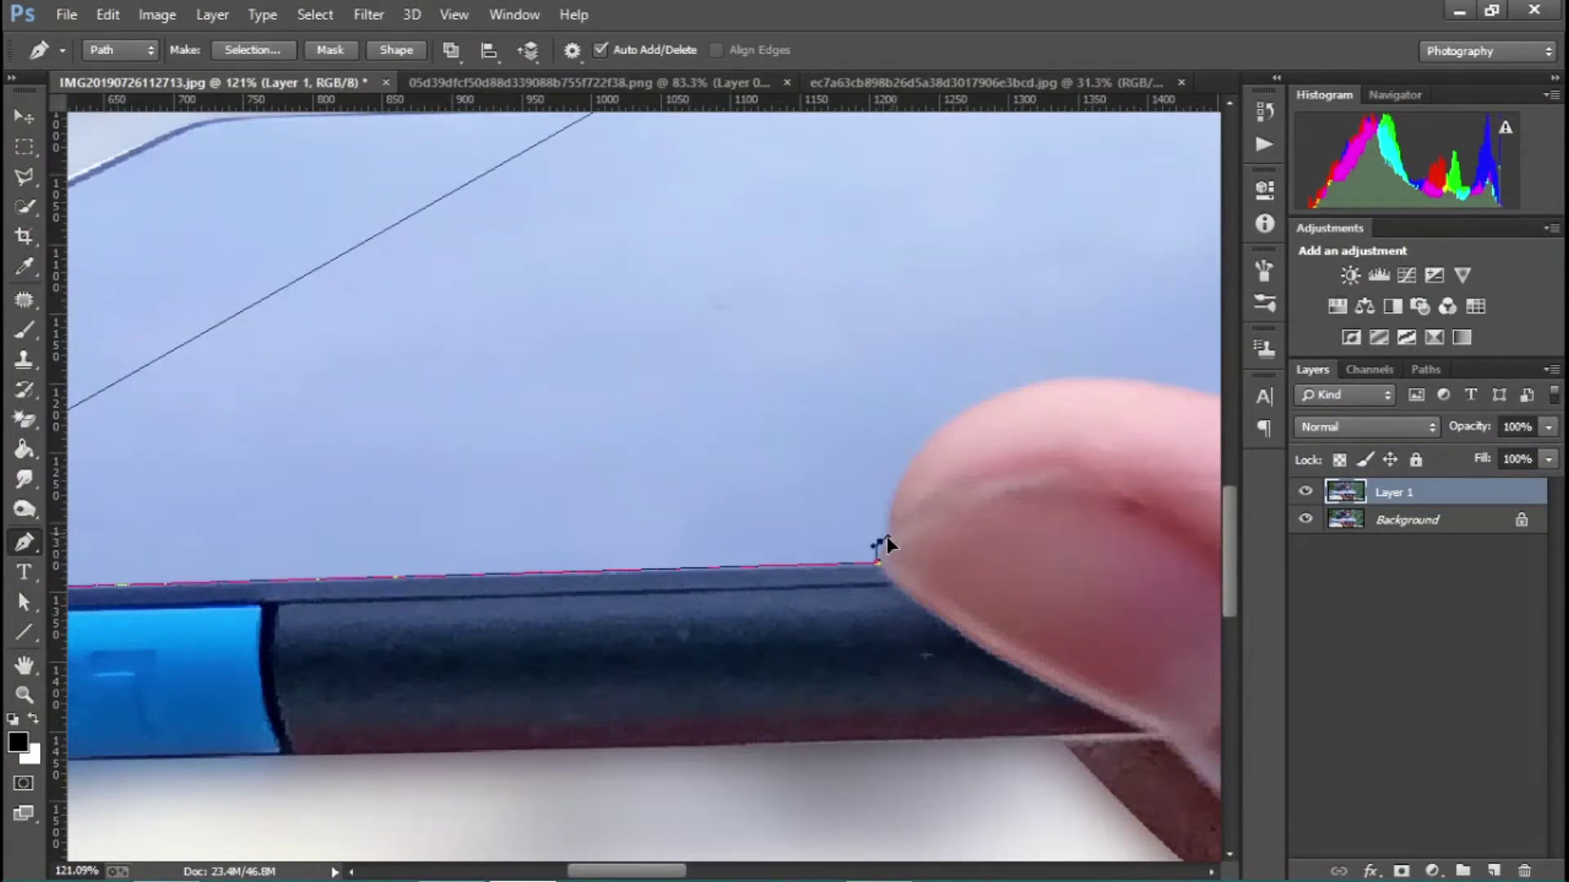
scroll(895, 498, "up", 2)
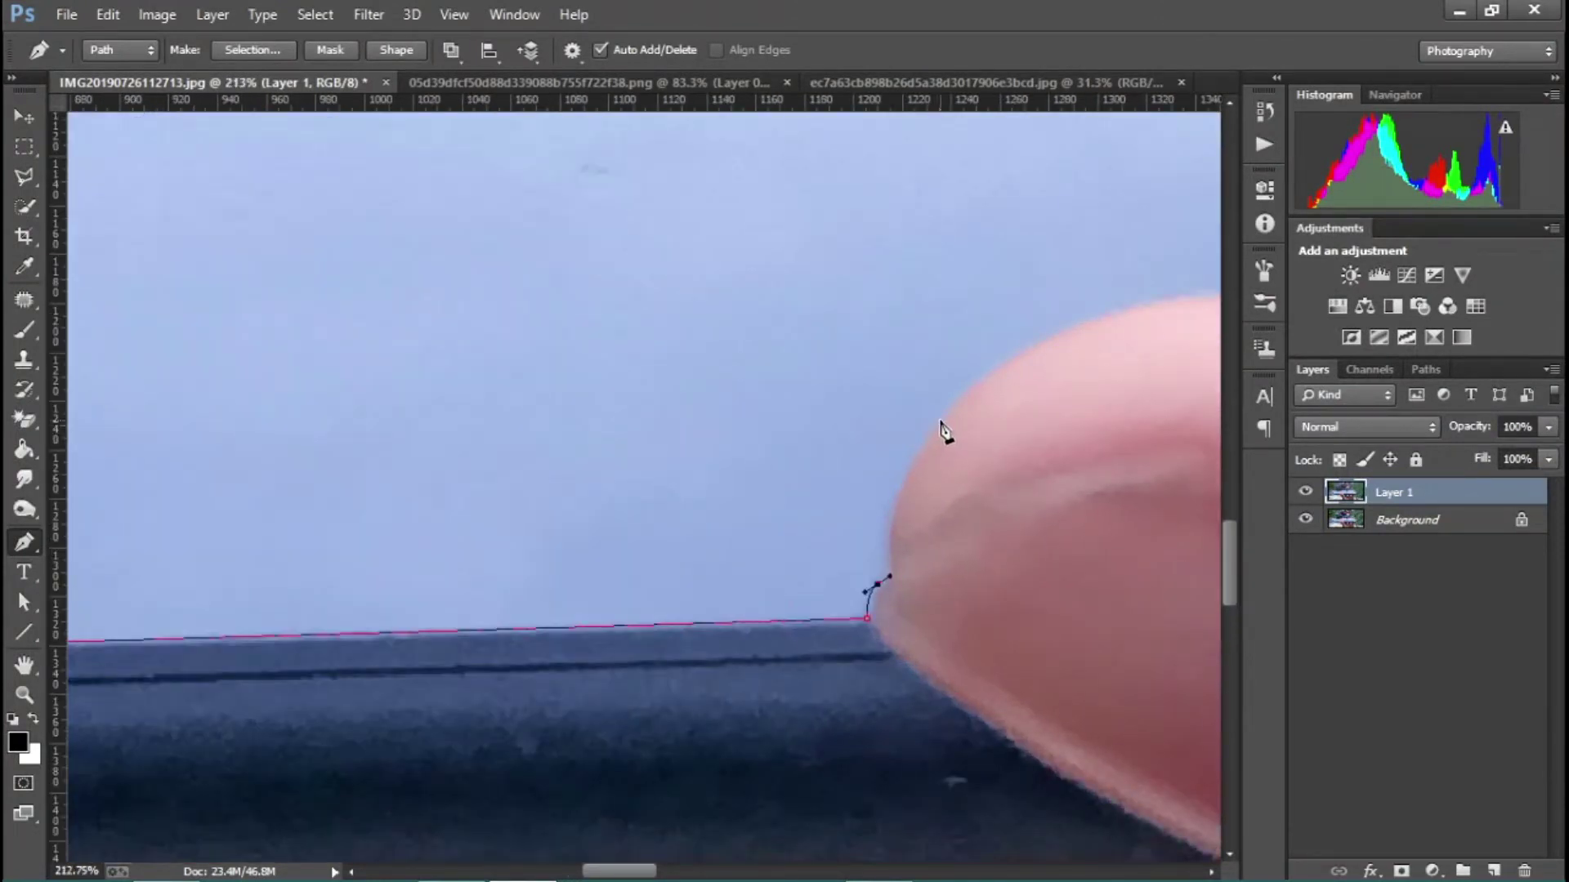
left_click_drag(931, 415, 1008, 358)
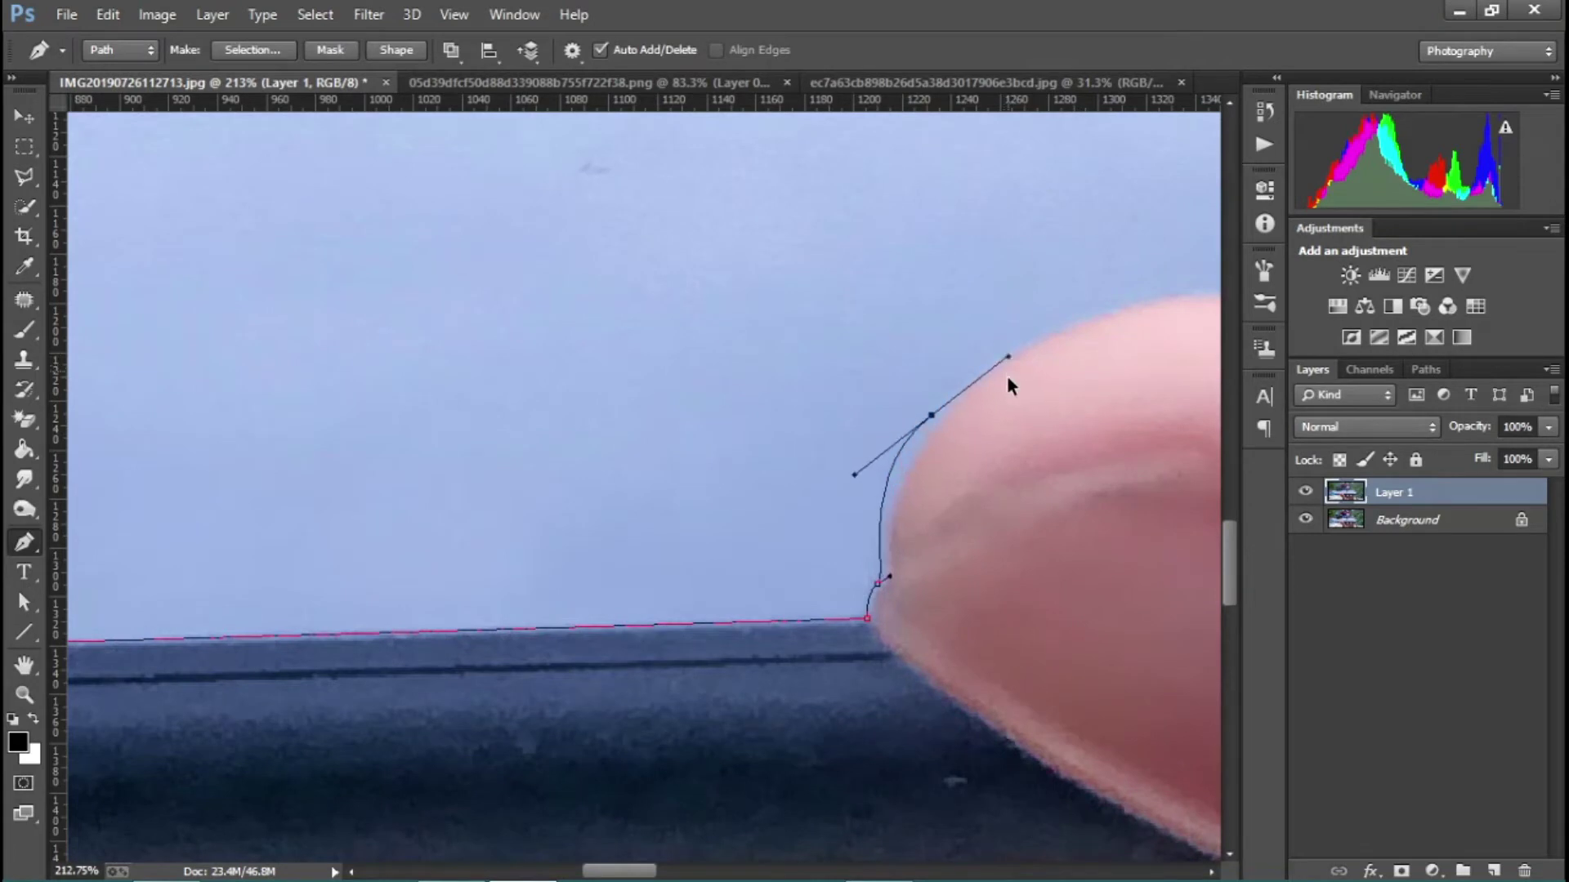
key("ctrl+z")
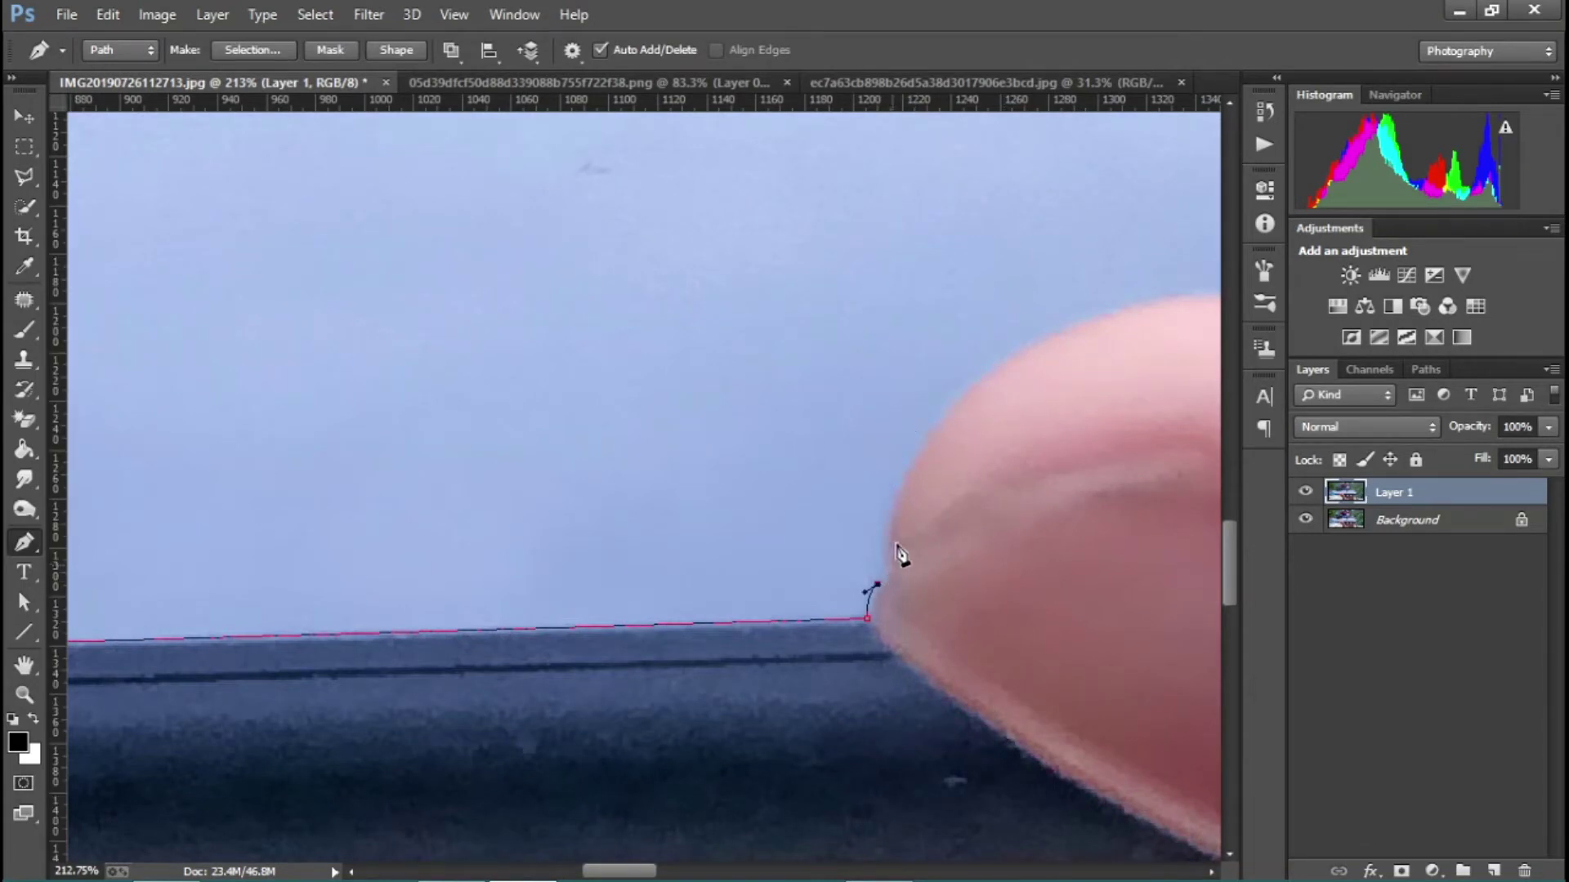
left_click_drag(887, 536, 509, 583)
left_click_drag(683, 413, 840, 351)
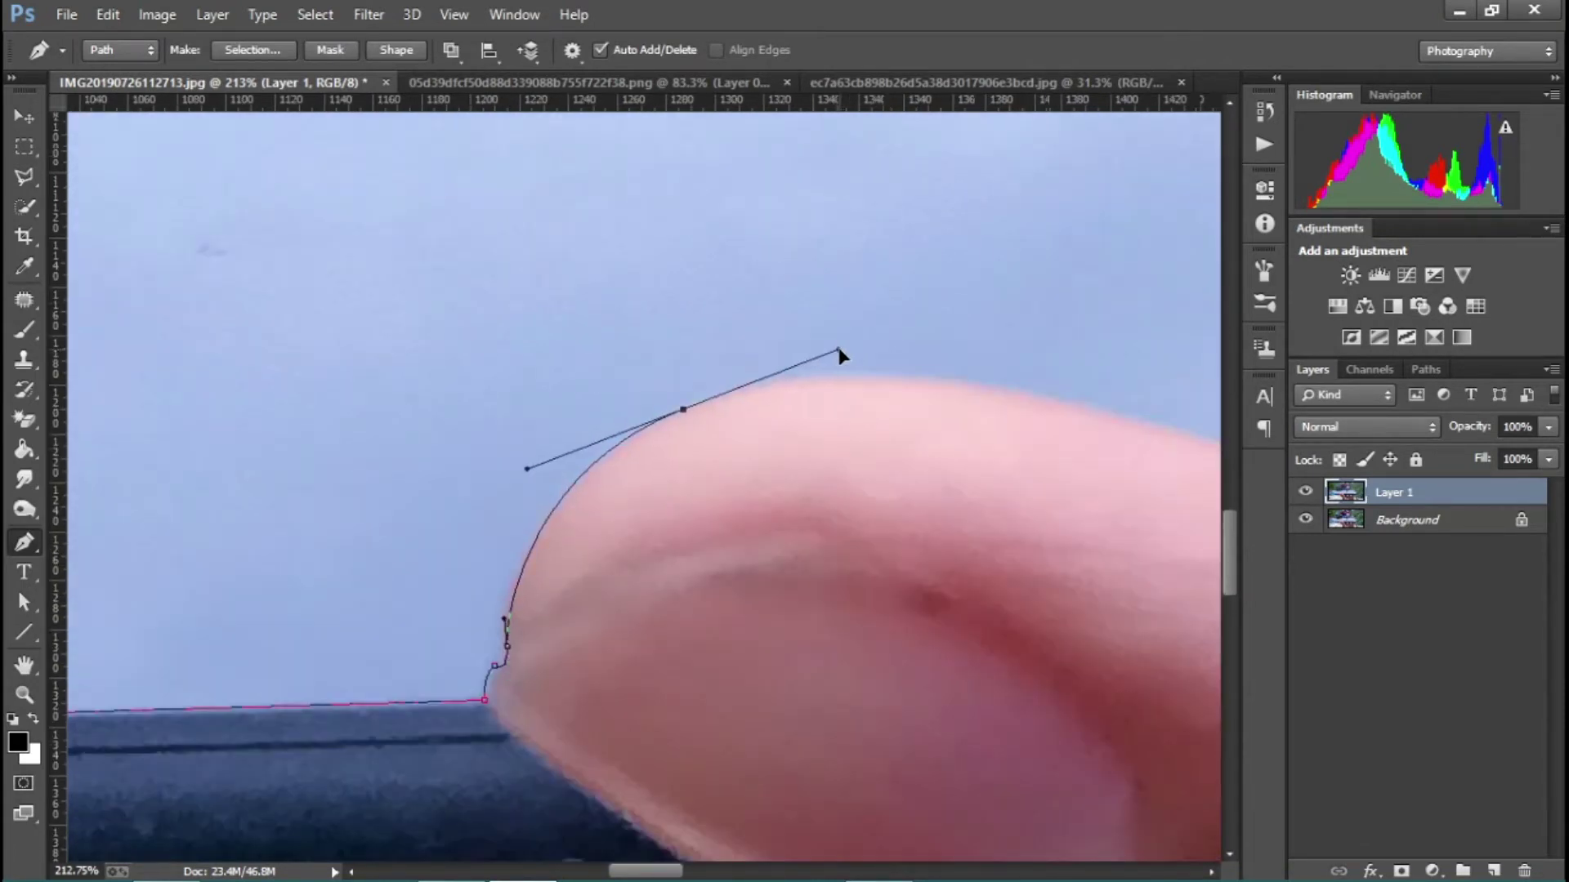
left_click_drag(886, 536, 512, 536)
mouse_move(938, 473)
left_mouse_down()
mouse_move(1137, 539)
mouse_move(336, 397)
left_mouse_up()
mouse_move(420, 473)
left_mouse_down()
mouse_move(736, 564)
mouse_move(890, 637)
mouse_move(914, 623)
mouse_move(675, 417)
left_mouse_up()
Curve the path over the top fingertip, close it, and load it as a selection
scroll(675, 417, "down", 1)
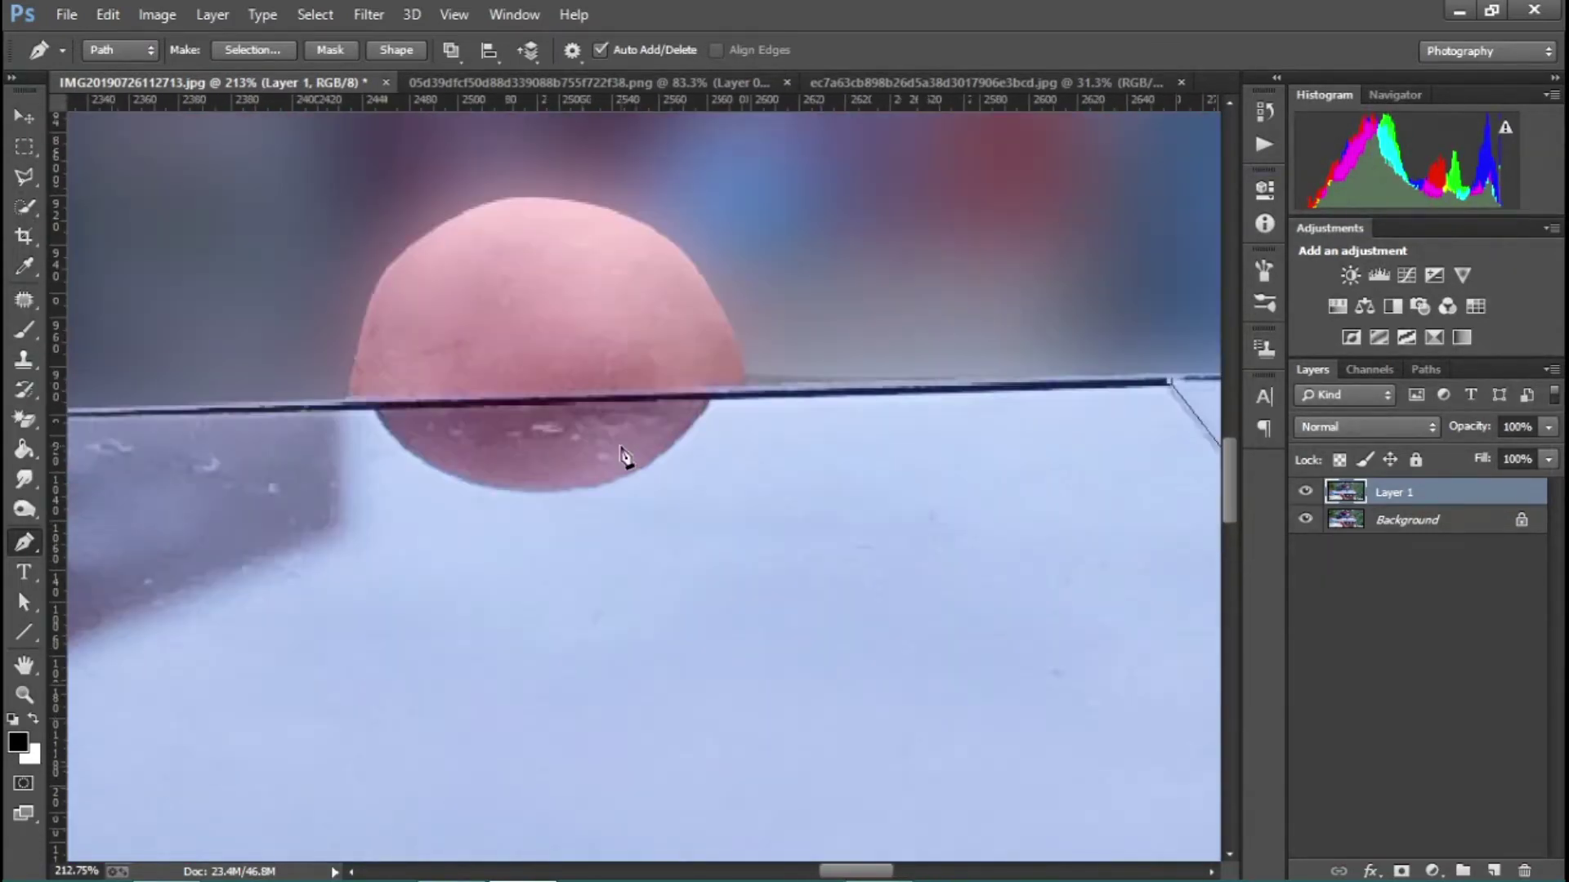
scroll(988, 393, "up", 1)
scroll(542, 463, "up", 2)
left_click_drag(473, 282, 417, 210)
scroll(417, 210, "down", 1)
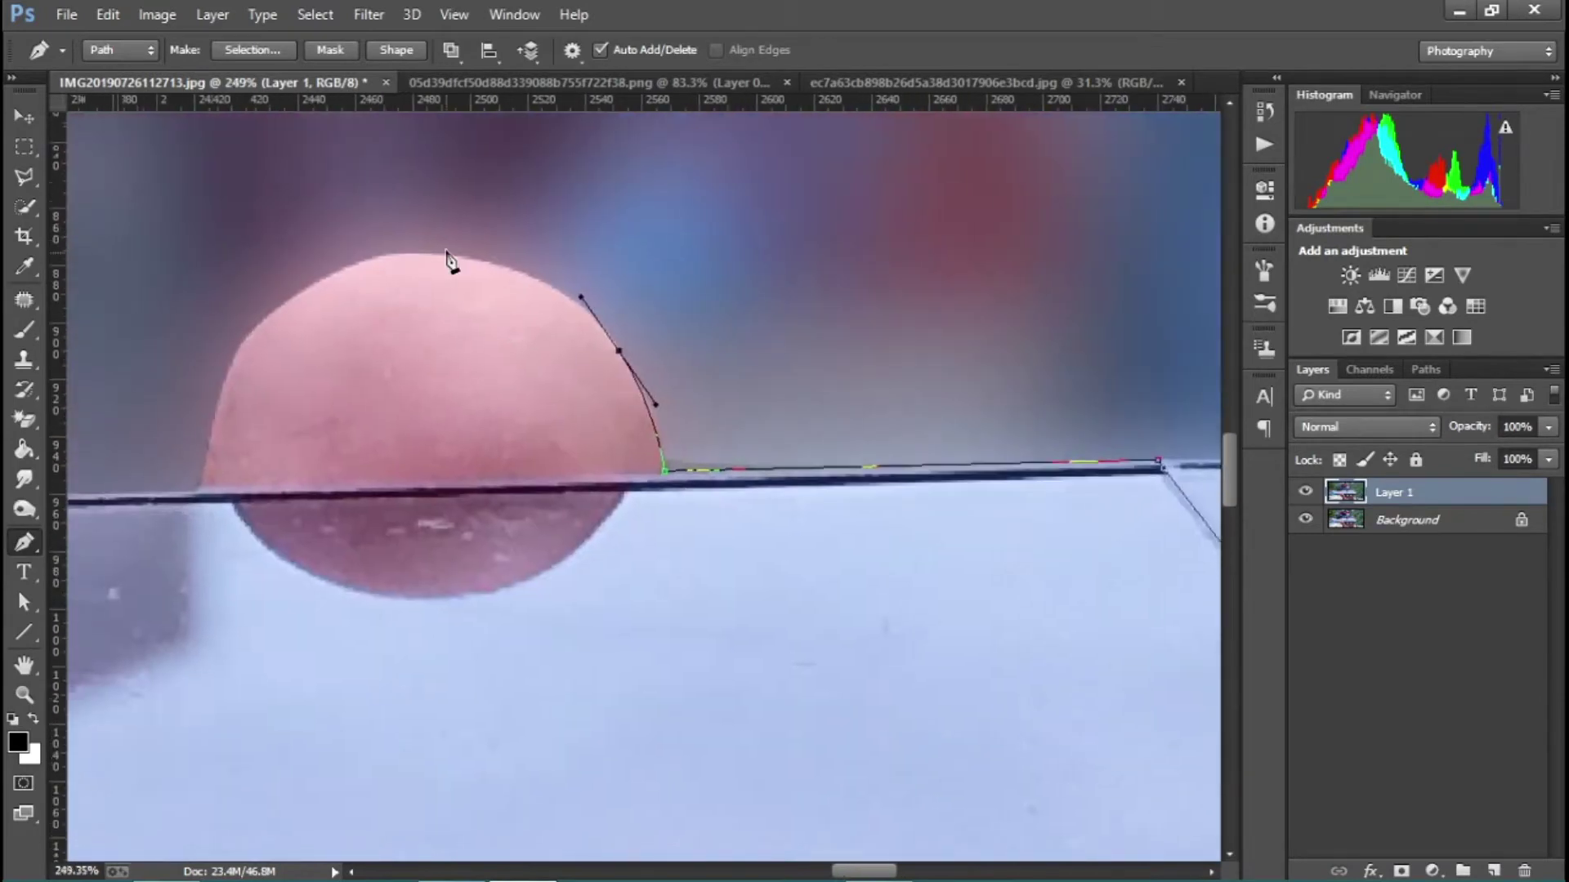
left_click_drag(368, 255, 223, 286)
left_click_drag(189, 378, 201, 395)
mouse_move(149, 483)
left_mouse_down()
mouse_move(372, 400)
mouse_move(585, 605)
mouse_move(850, 577)
mouse_move(463, 501)
left_mouse_up()
scroll(869, 564, "down", 2)
scroll(681, 493, "down", 5)
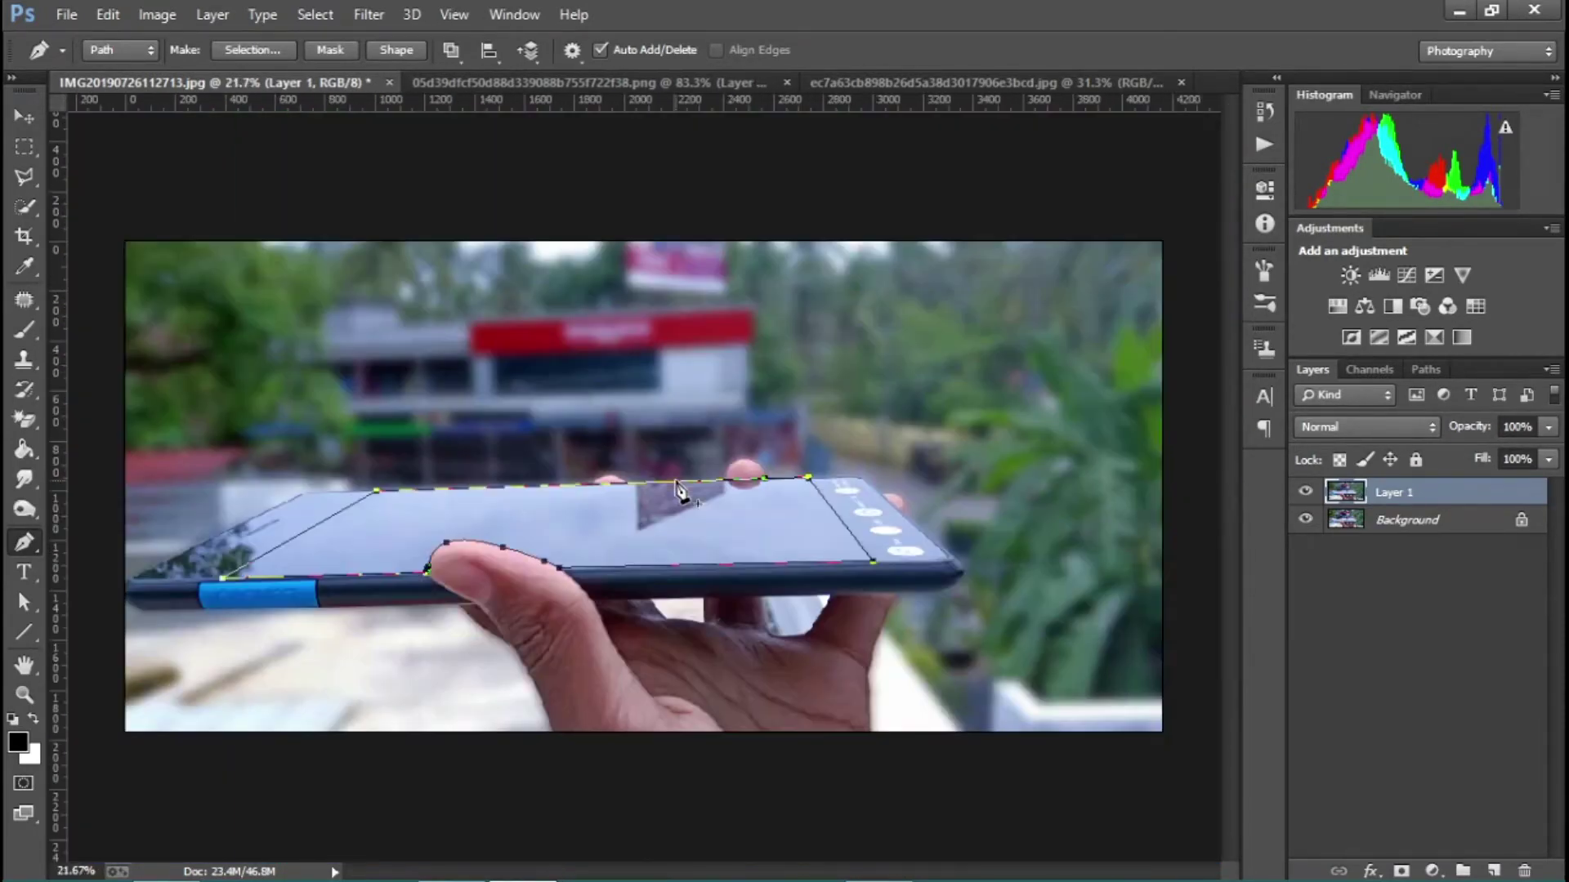
key("ctrl+Return")
Mask the tablet screen out of Layer 1 using the inverted screen selection
scroll(745, 515, "up", 2)
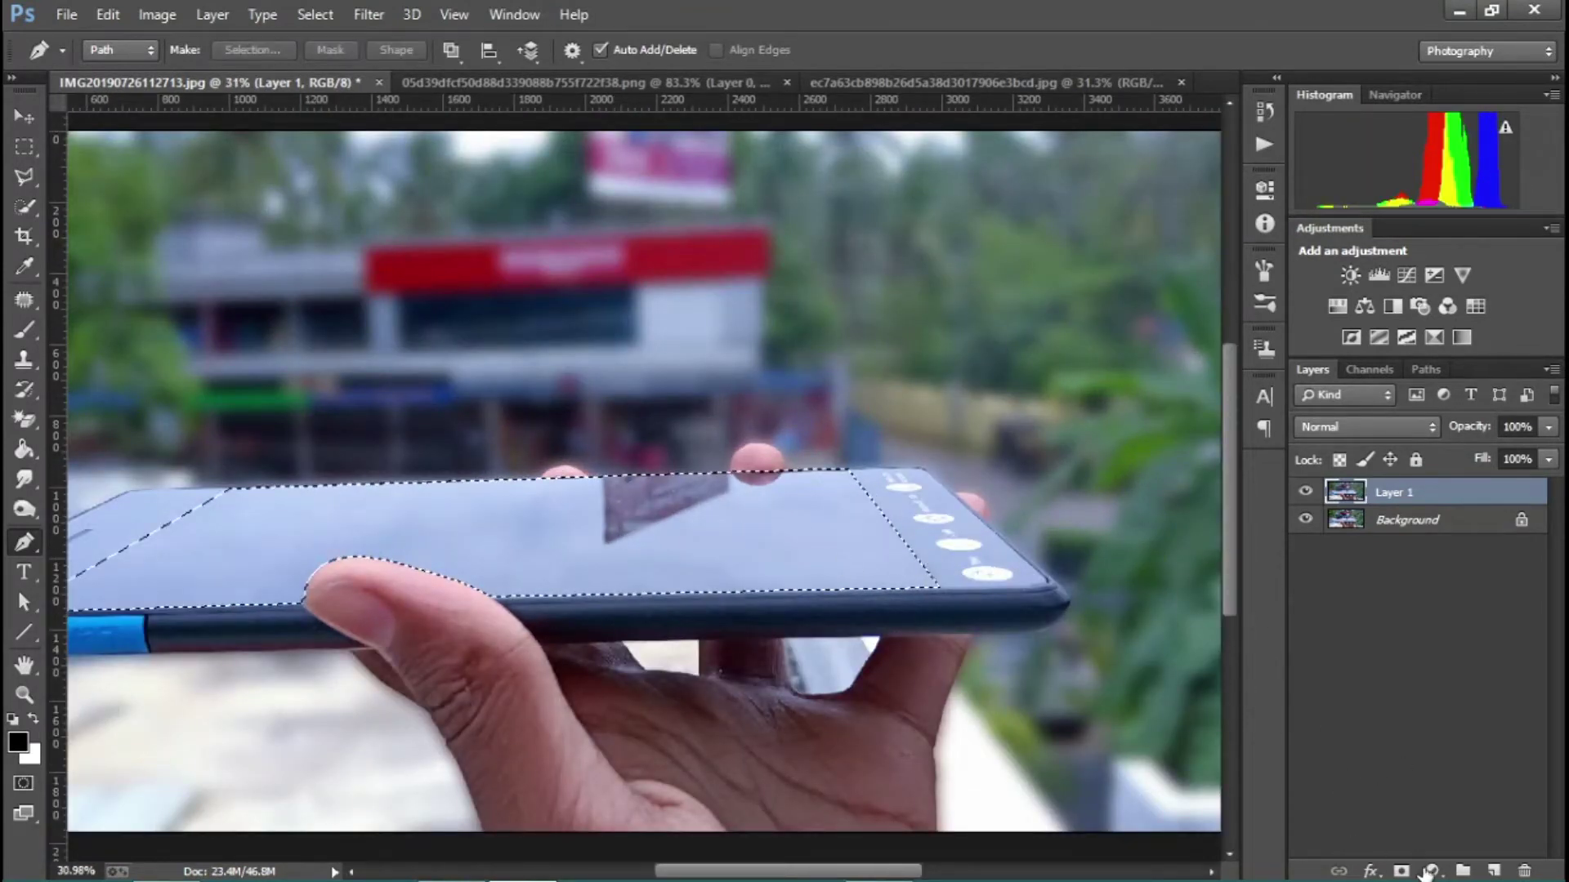
left_click(1400, 871)
scroll(854, 536, "down", 1)
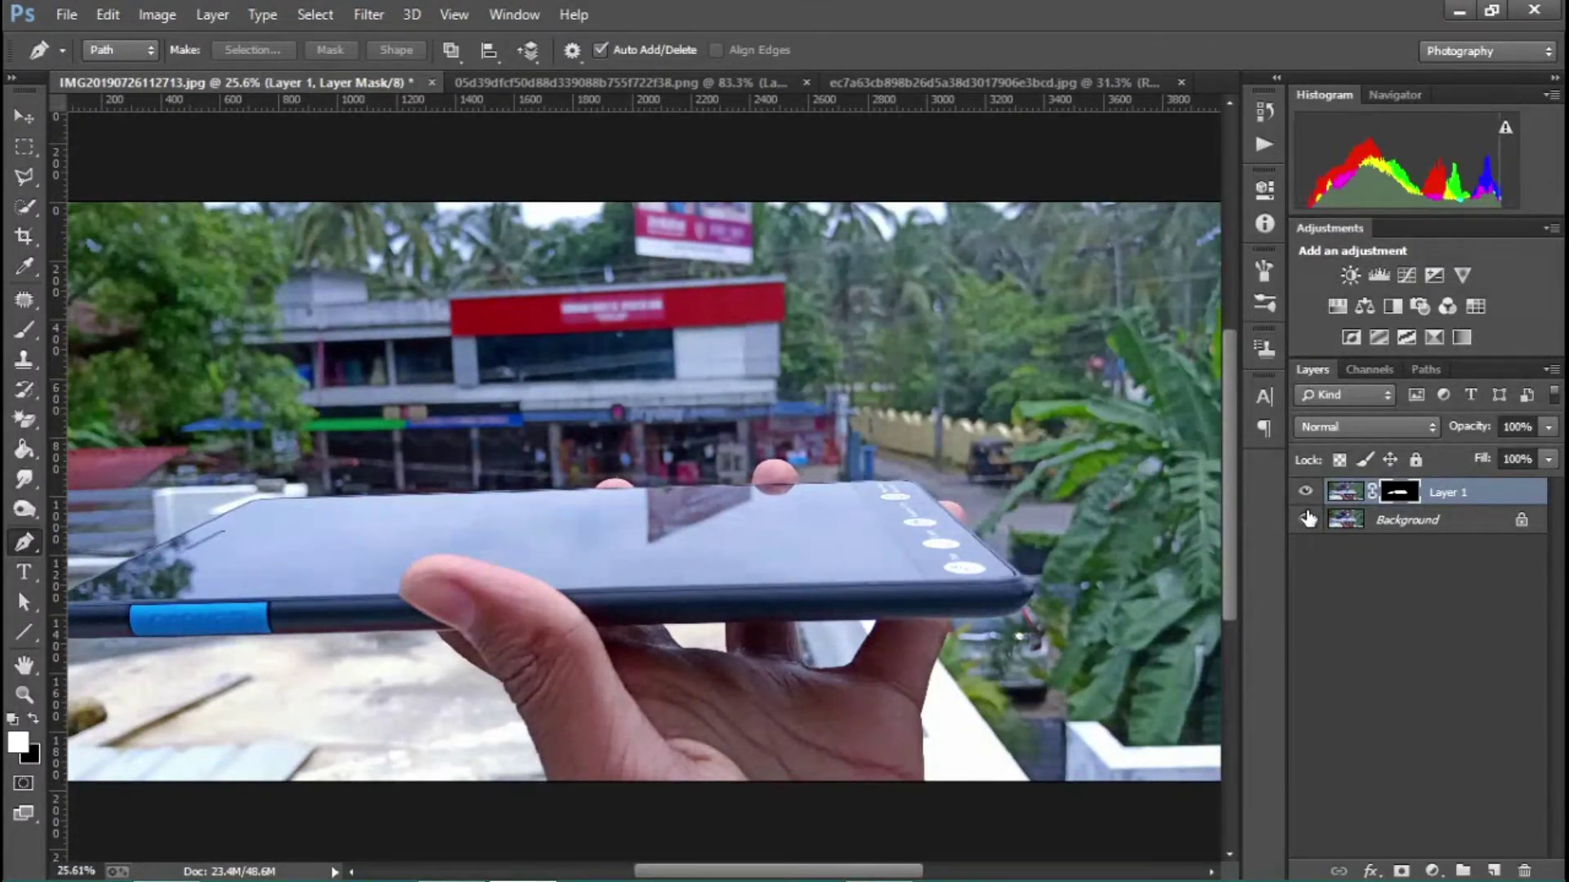
key("ctrl+z")
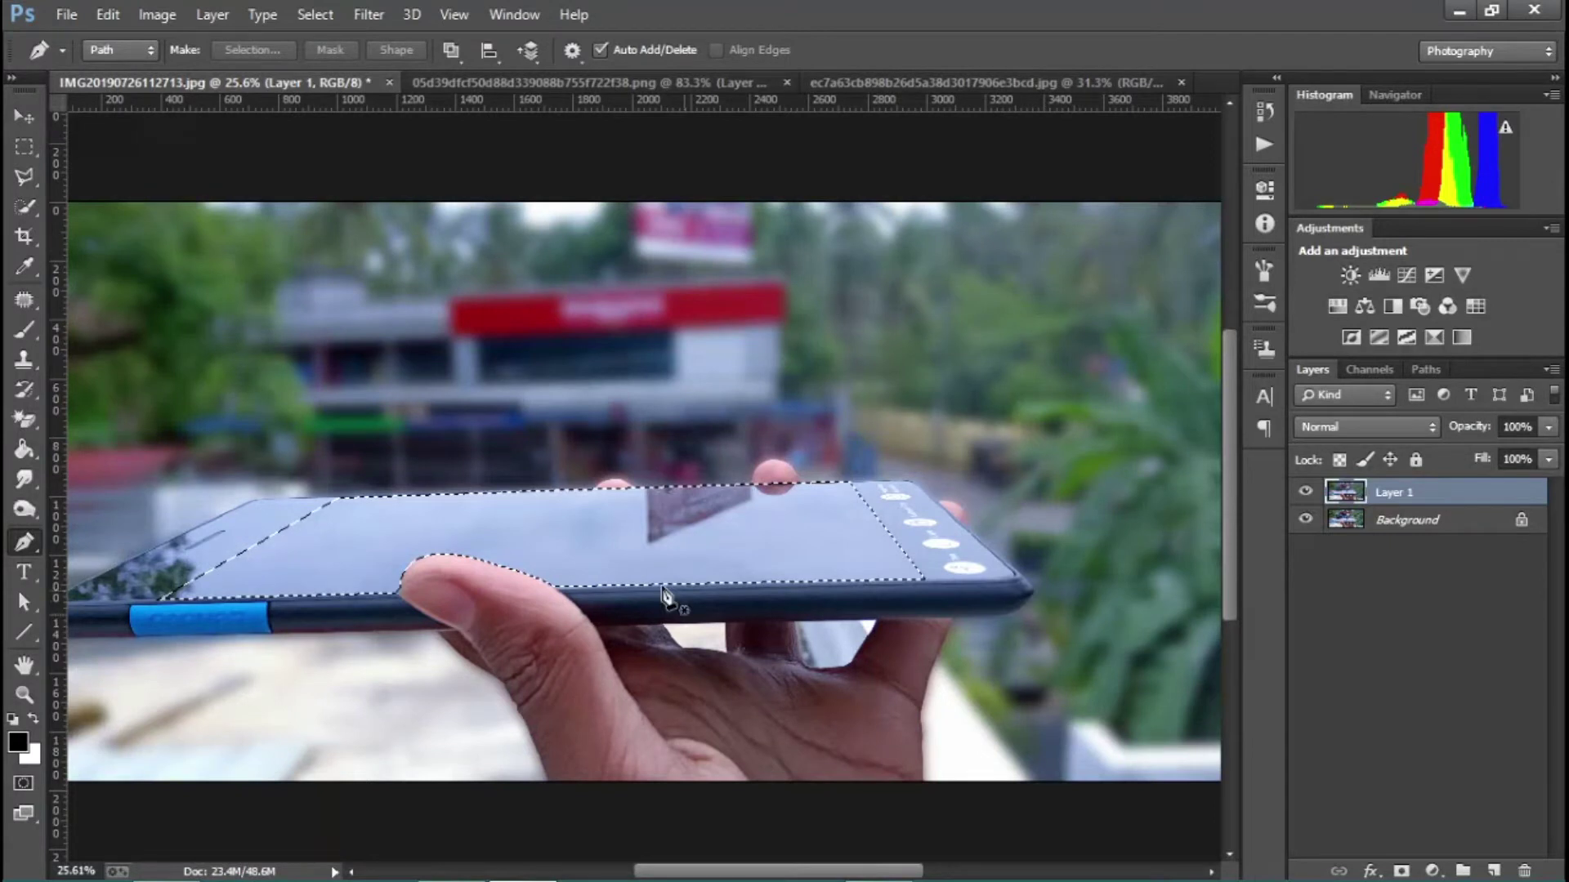
scroll(733, 549, "down", 1)
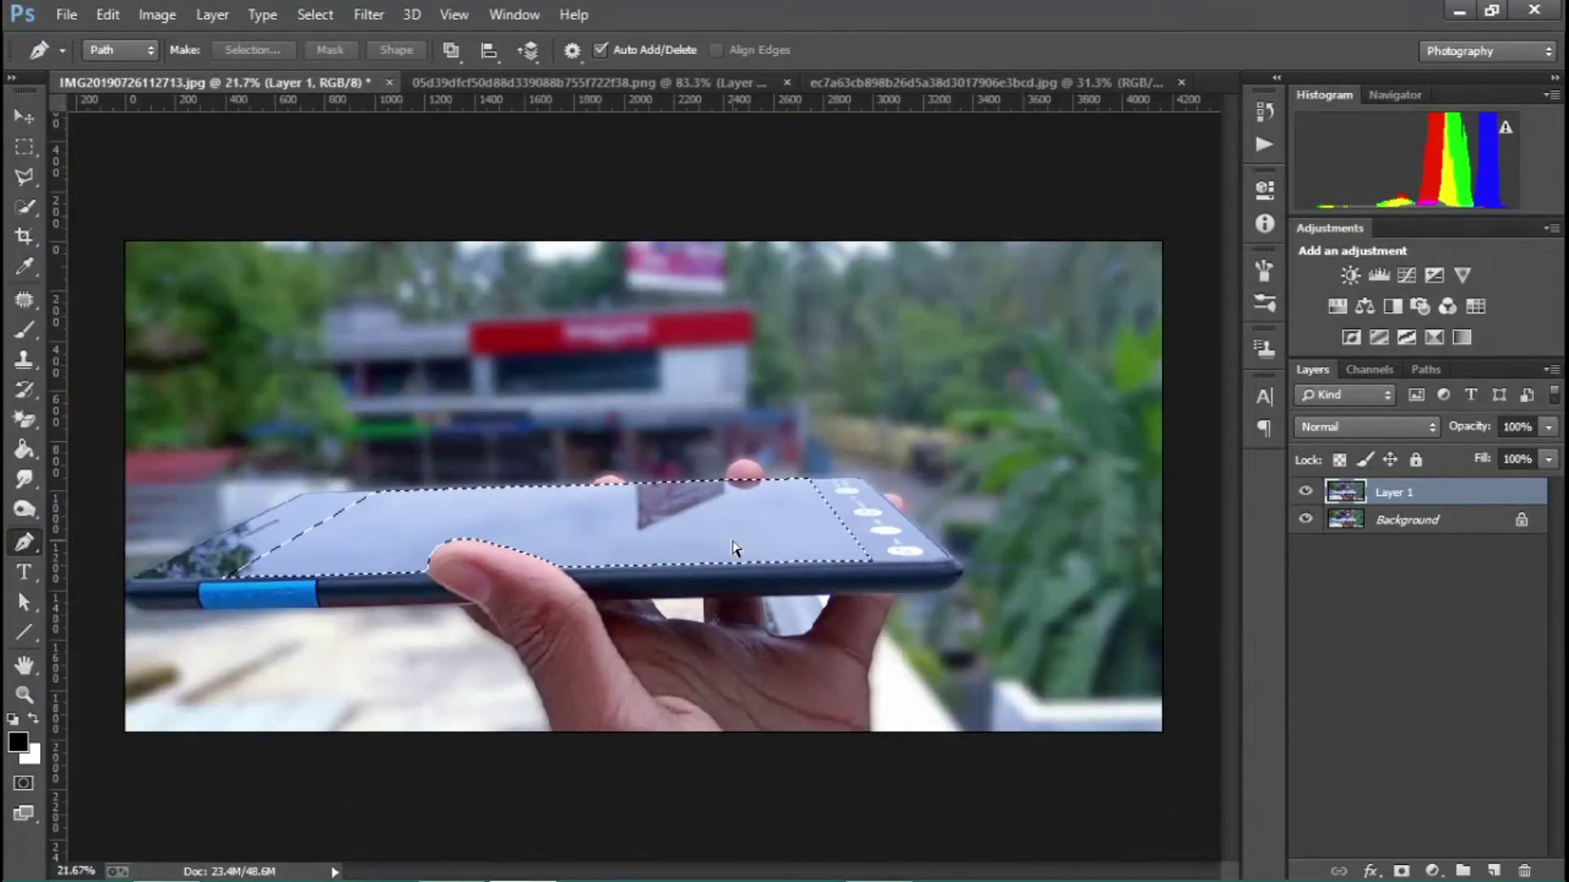
key("ctrl+shift+i")
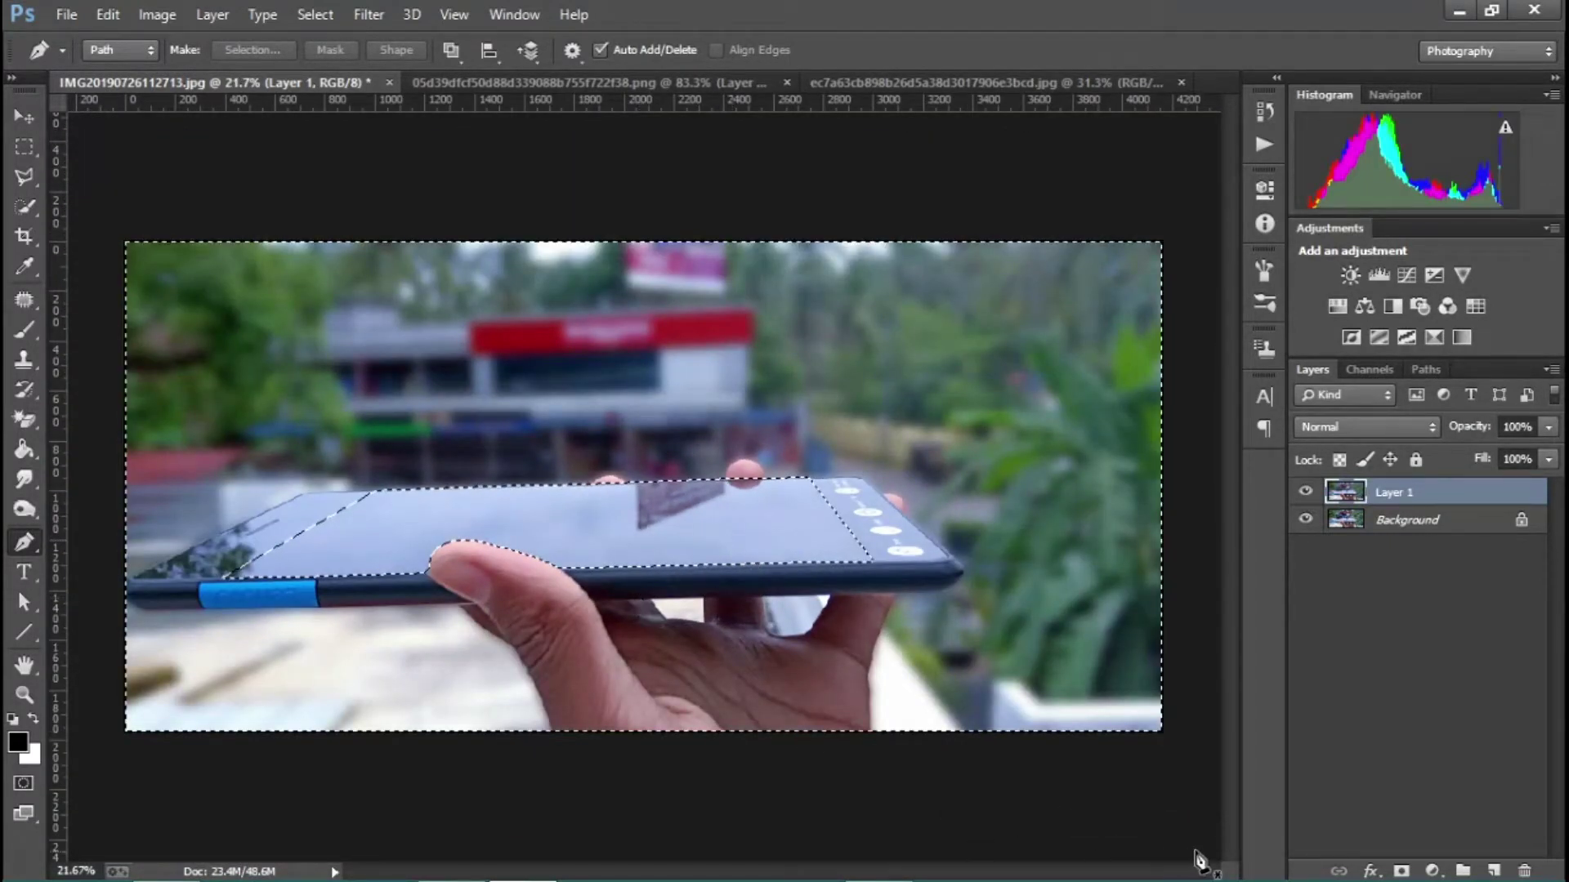
left_click(1407, 868)
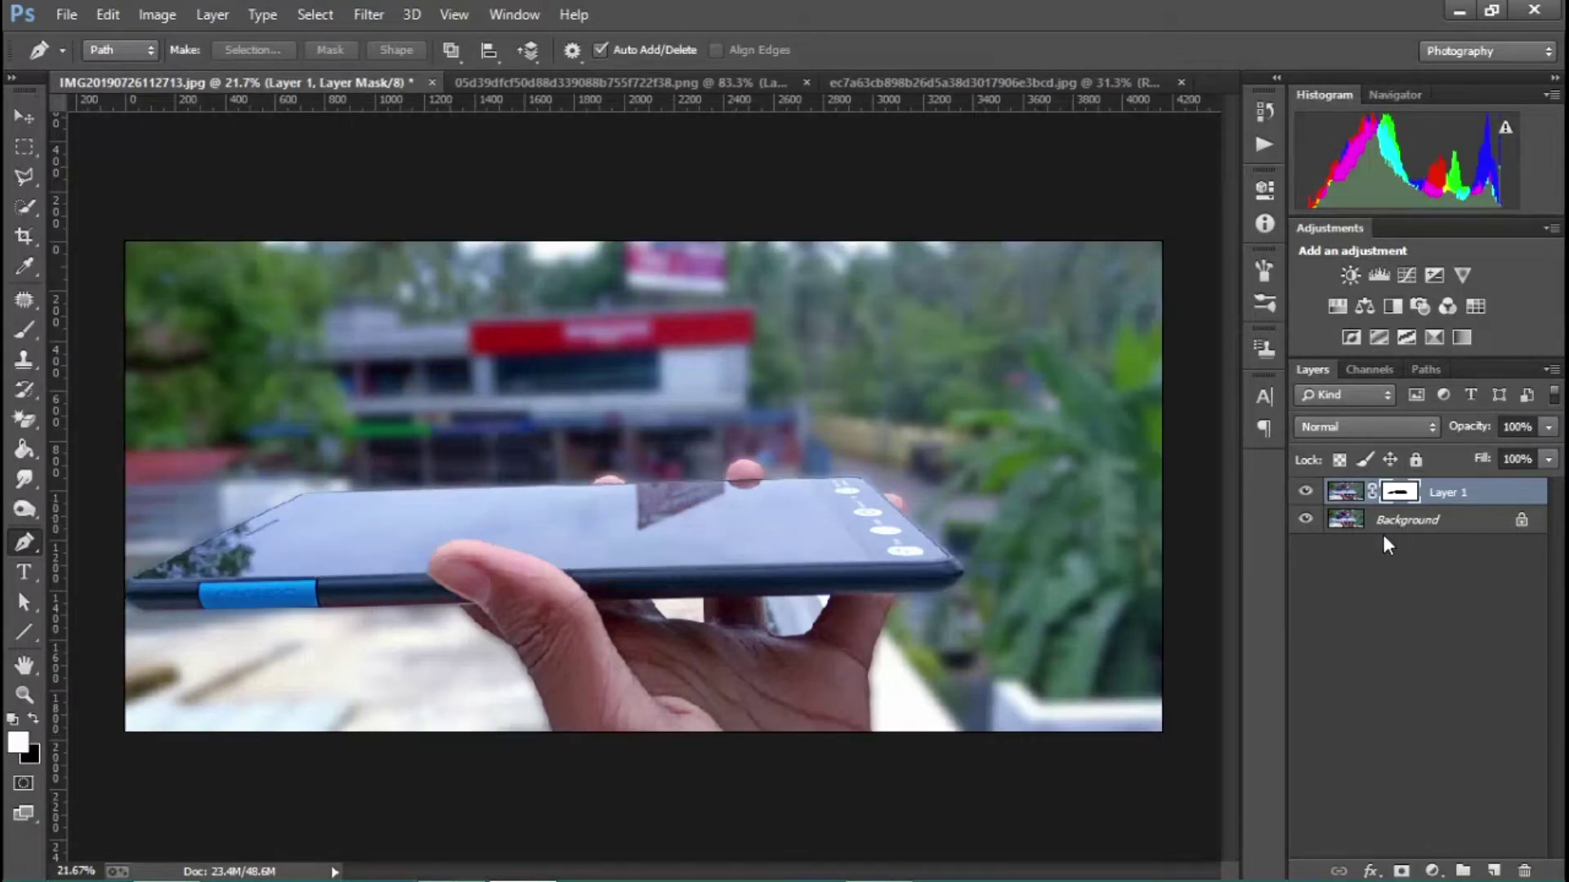
Hide the Background layer so the screen shows transparent, then bring up the wheat-field image
scroll(404, 572, "up", 2)
scroll(298, 490, "up", 2)
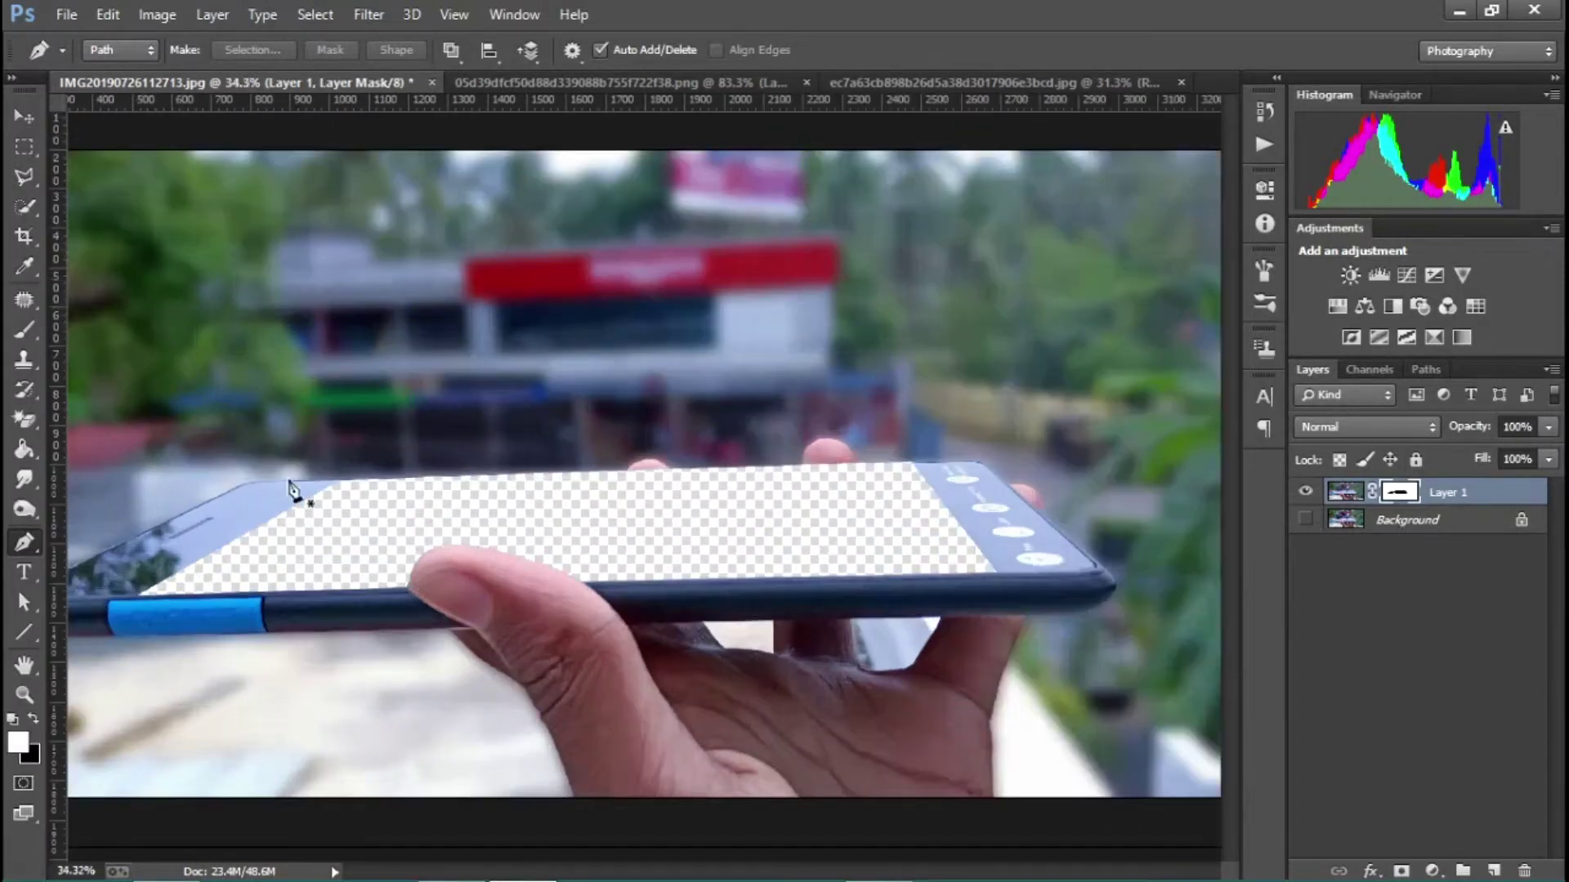
scroll(572, 523, "up", 1)
scroll(403, 468, "down", 1)
scroll(690, 375, "down", 1)
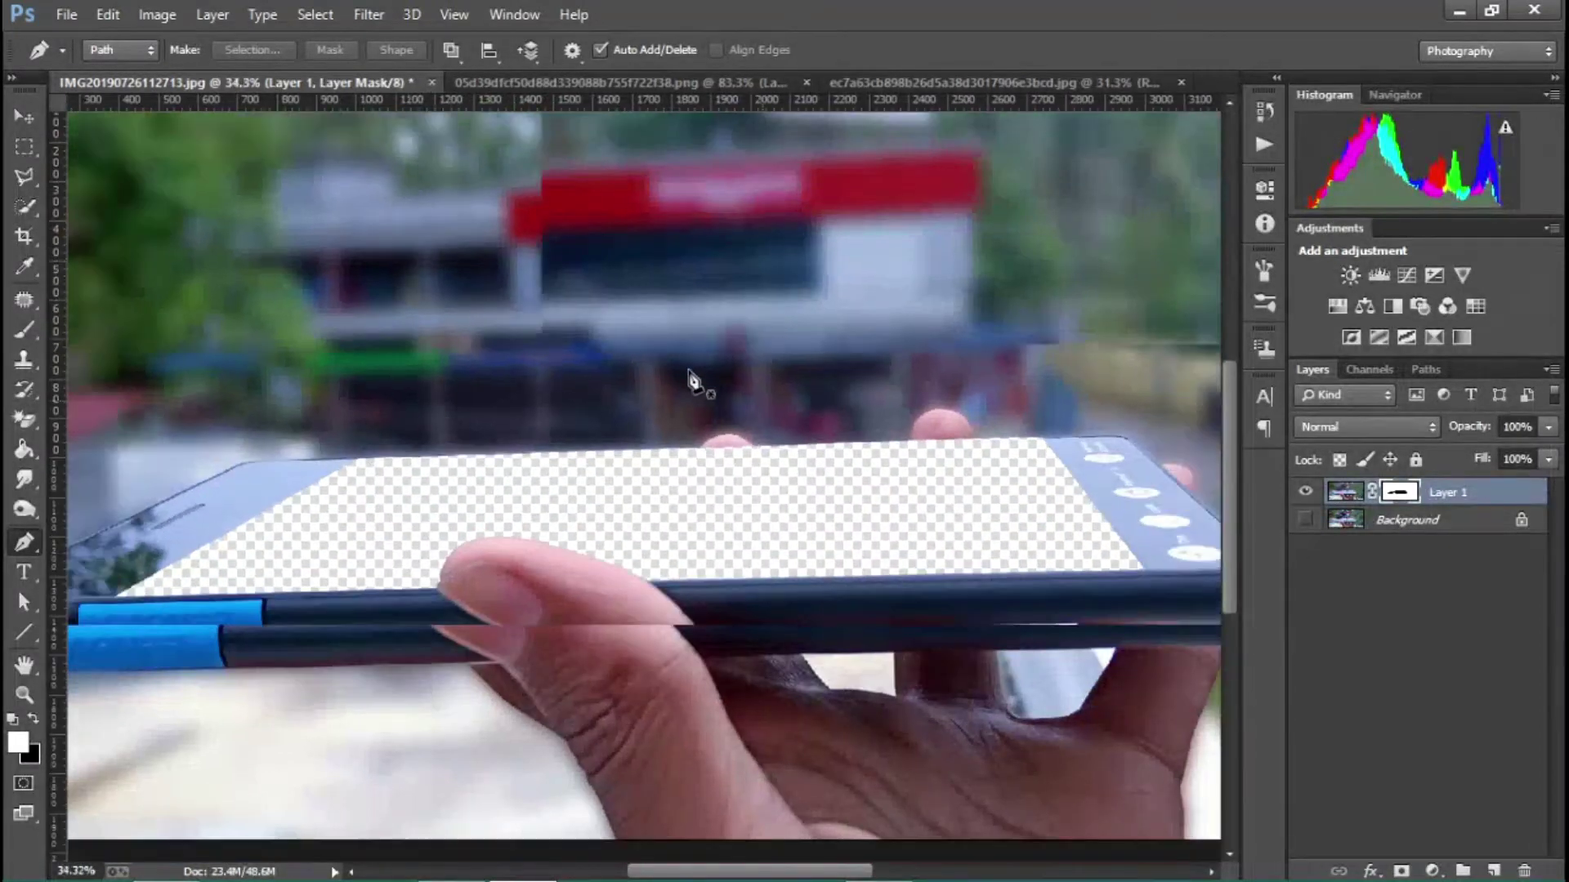
scroll(691, 379, "down", 1)
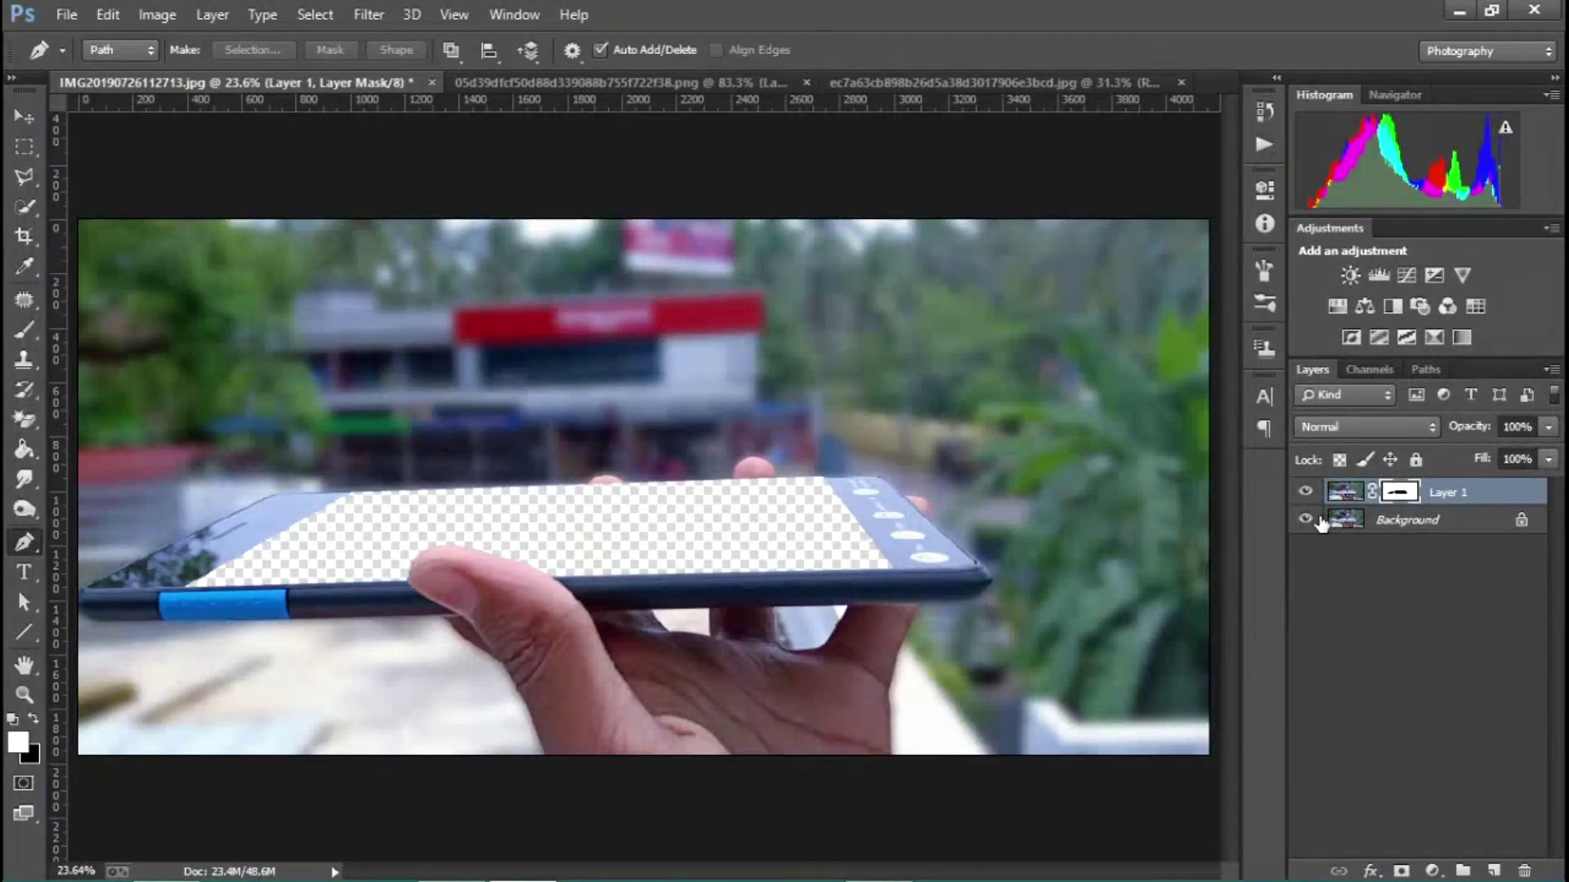
left_click(1318, 519)
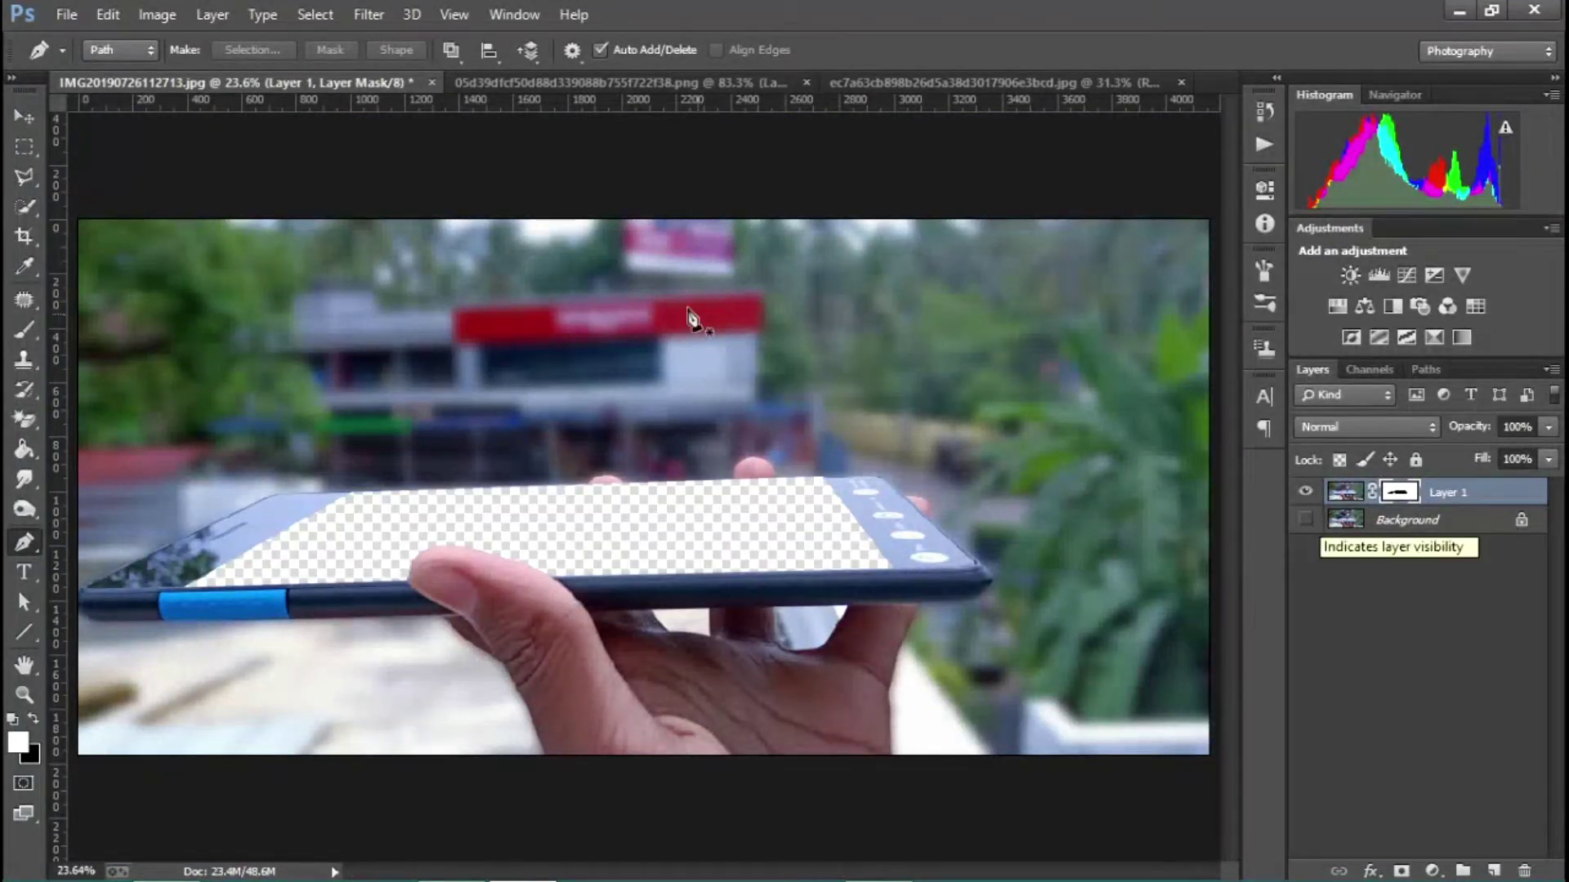
left_click(621, 83)
Bring the wheat-field image in as Layer 2, scaled up about 249% and centred over the tablet
key("v")
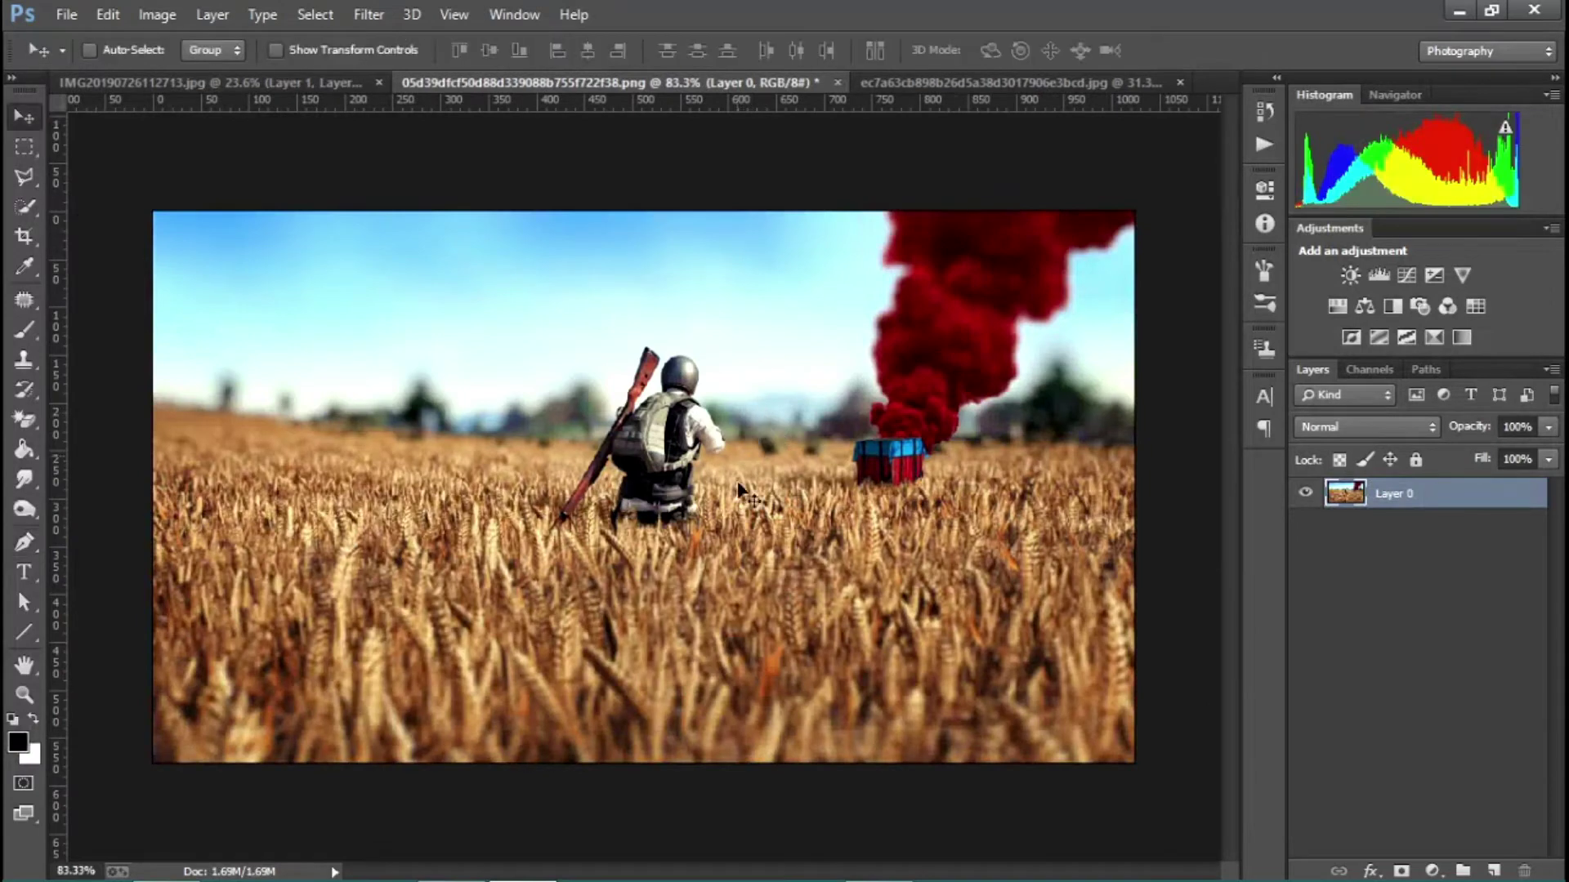
mouse_move(756, 505)
left_mouse_down()
mouse_move(265, 85)
mouse_move(552, 486)
mouse_move(438, 551)
mouse_move(381, 558)
left_mouse_up()
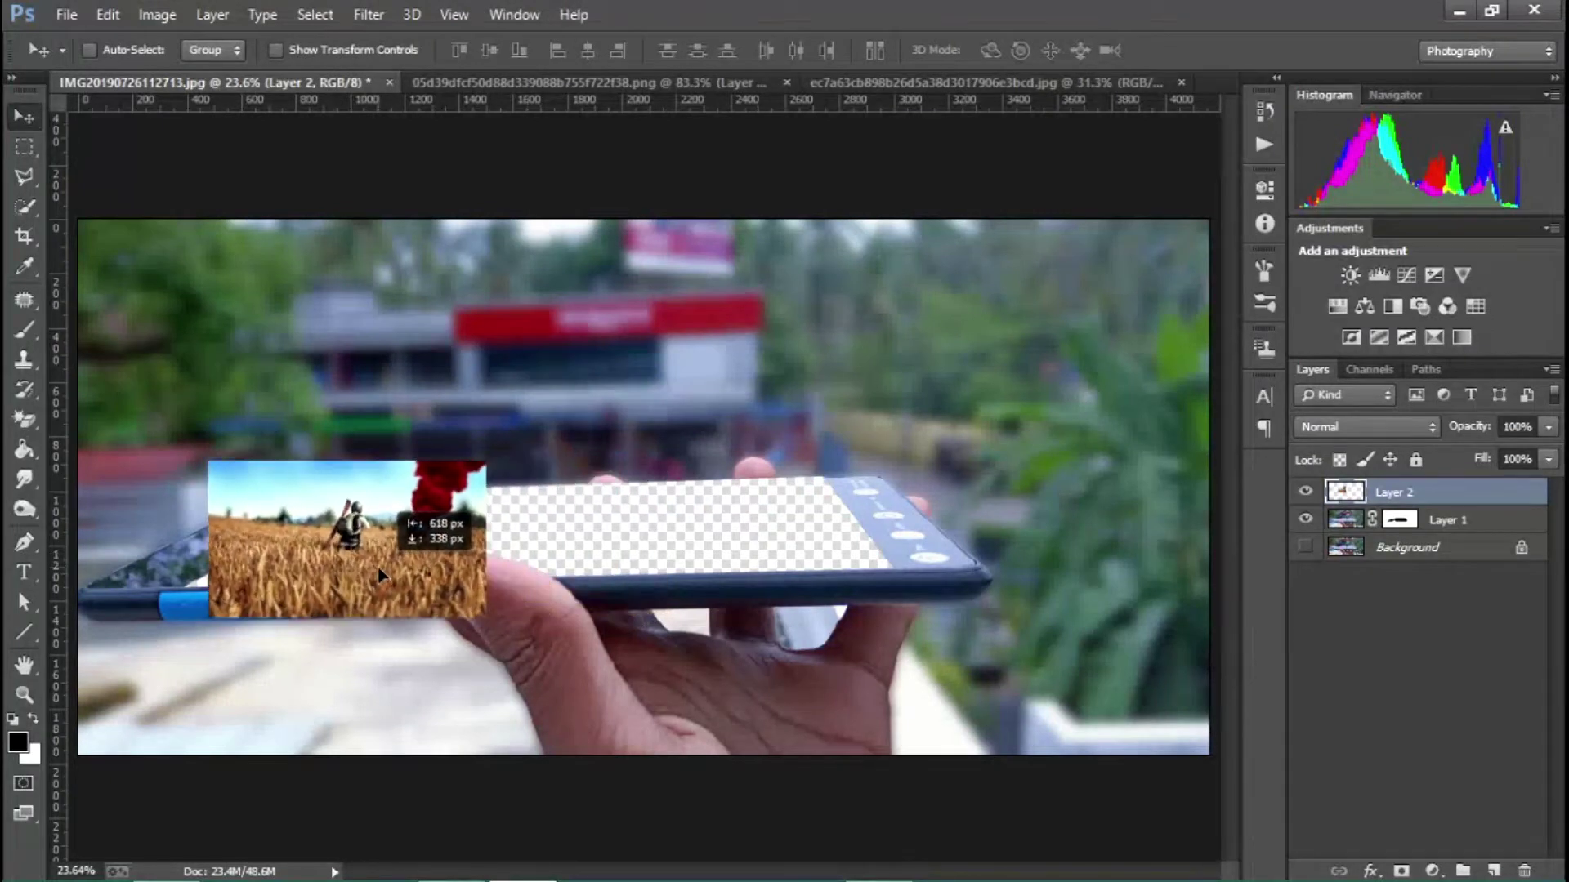
key("ctrl+t")
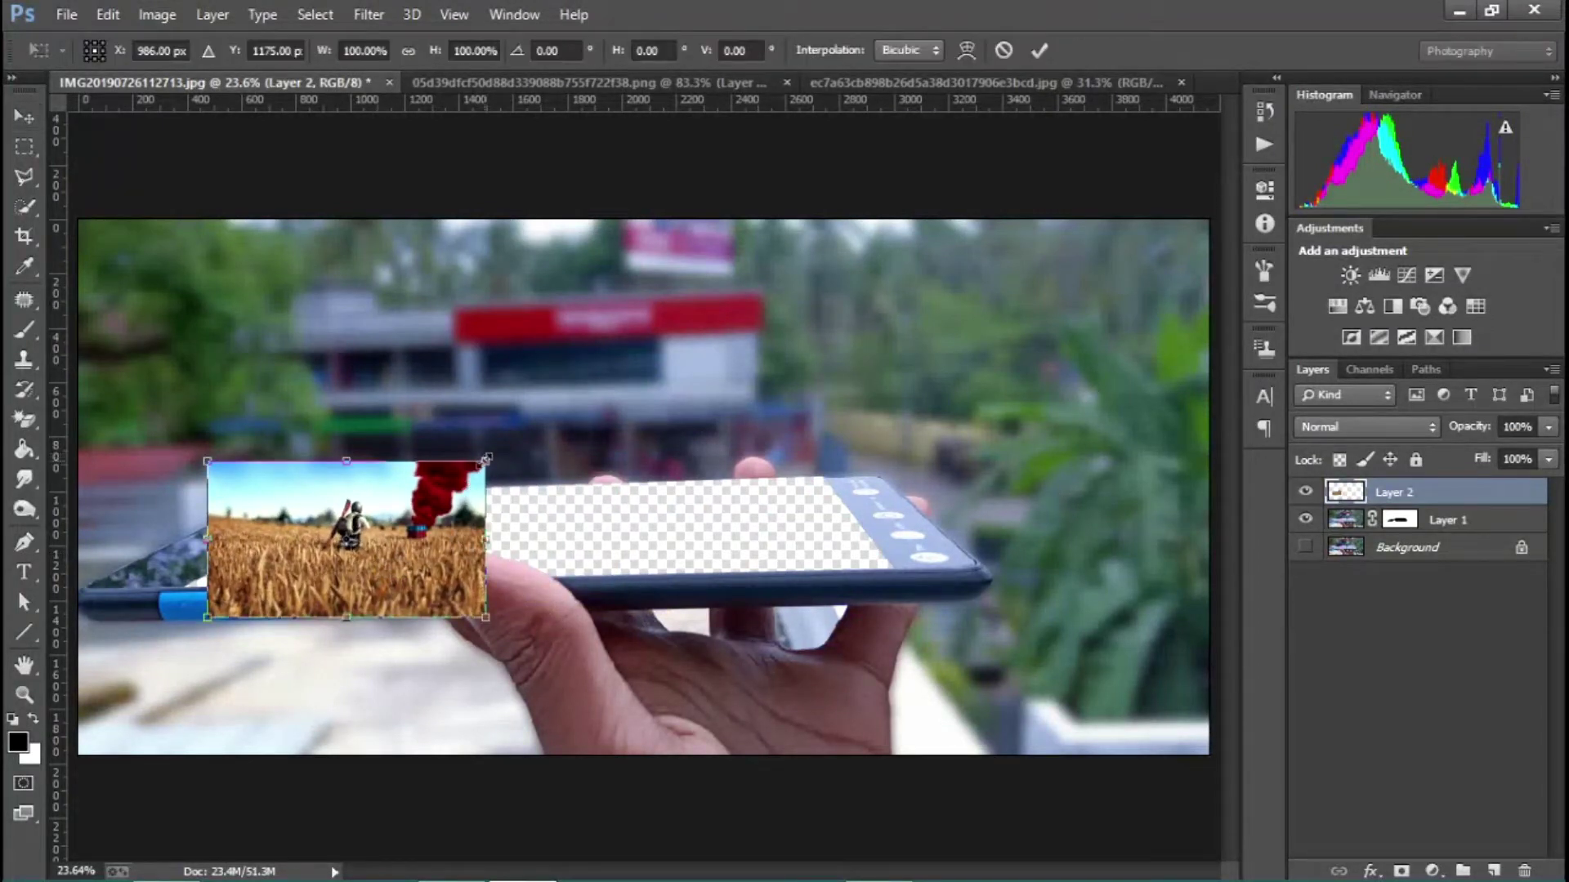
left_click_drag(487, 460, 923, 315)
key("ctrl+z")
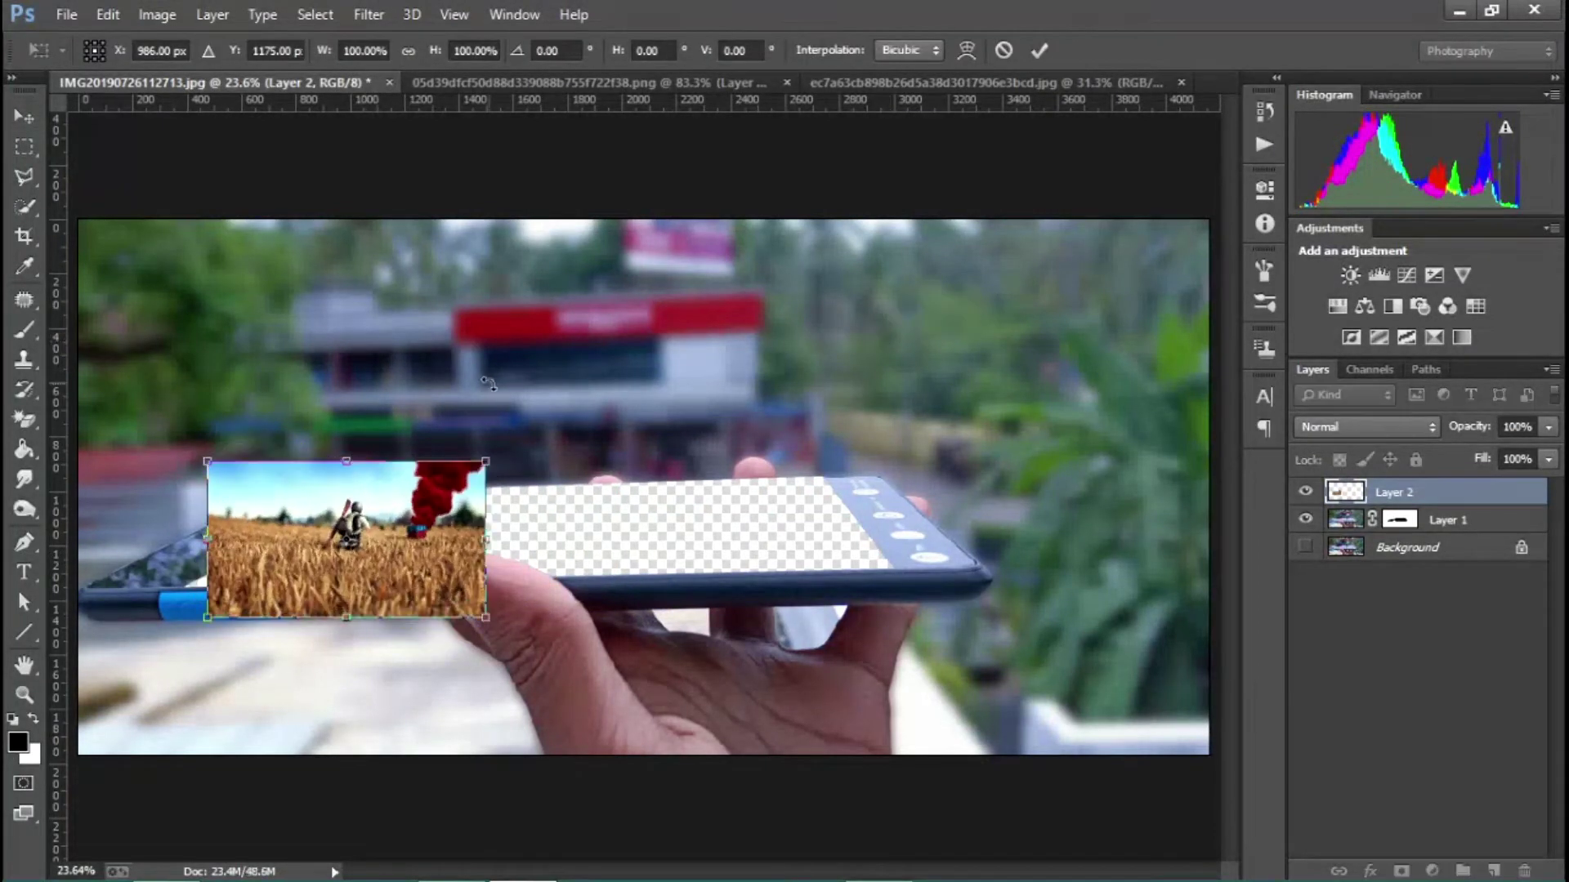
left_click_drag(485, 461, 505, 464)
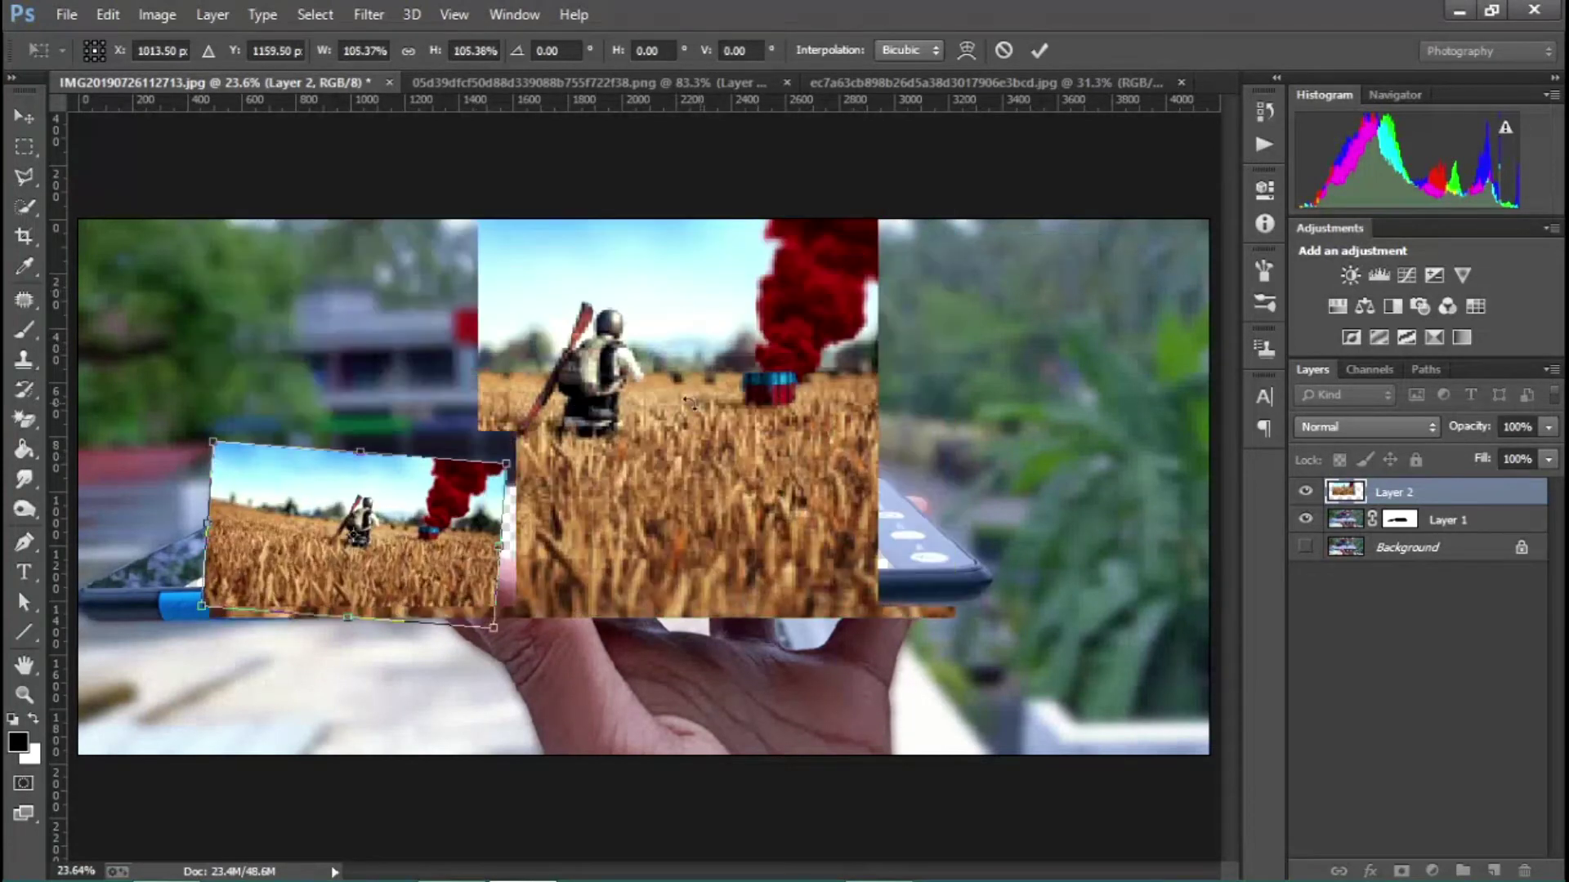
mouse_move(614, 417)
left_mouse_down()
mouse_move(621, 439)
mouse_move(523, 435)
mouse_move(901, 226)
left_mouse_up()
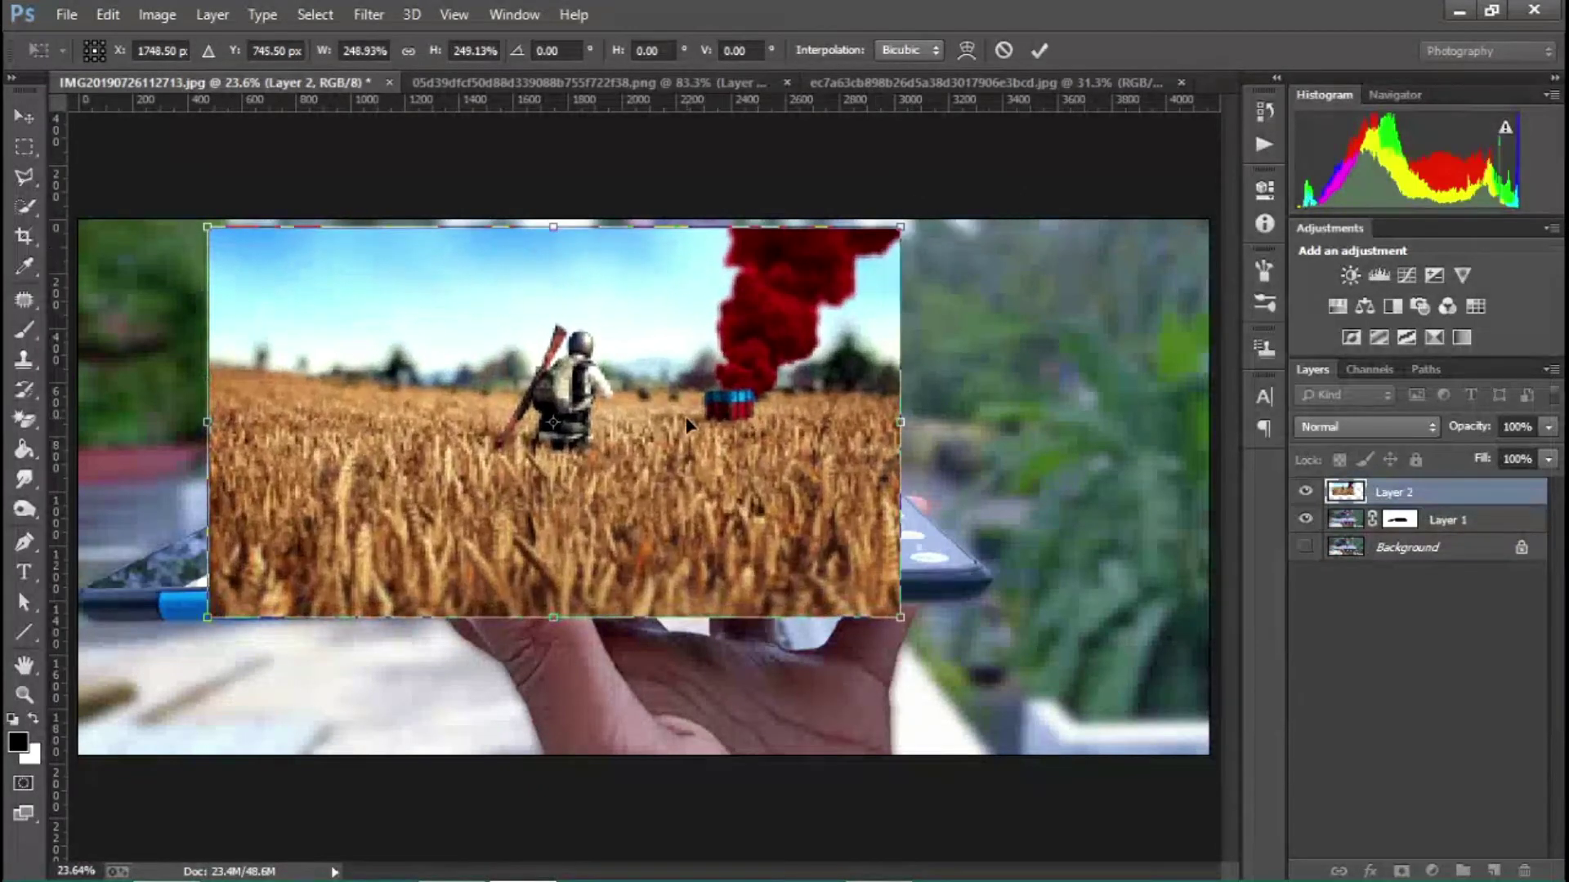
left_click_drag(685, 416, 716, 506)
key("Return")
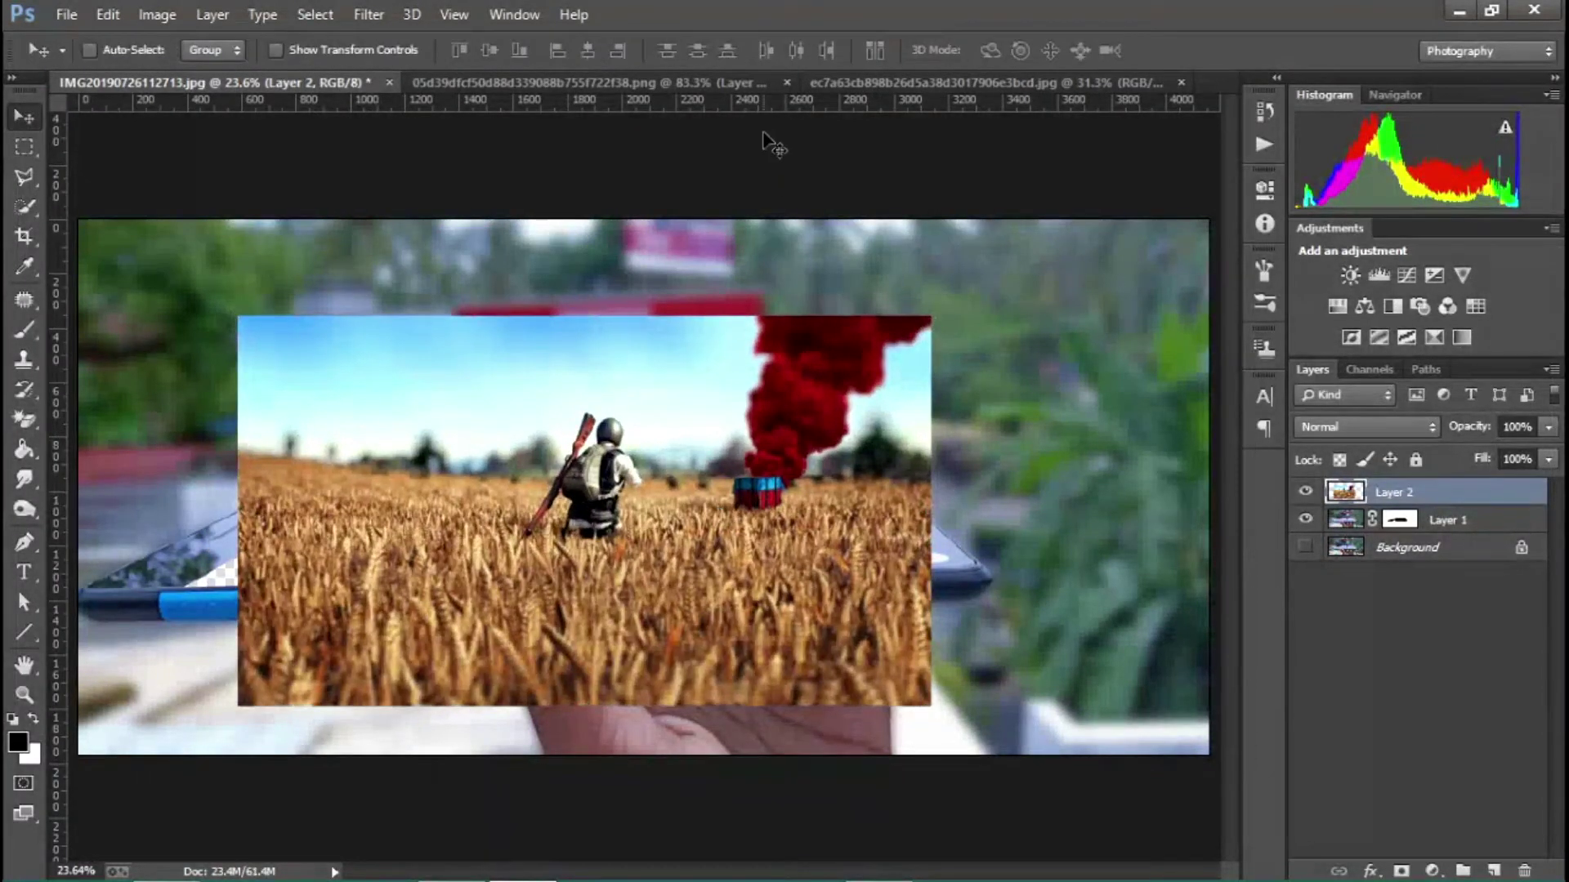
Set a horizontal guide at the canvas top and move the wheat-field layer over the photo
left_click_drag(763, 105, 695, 475)
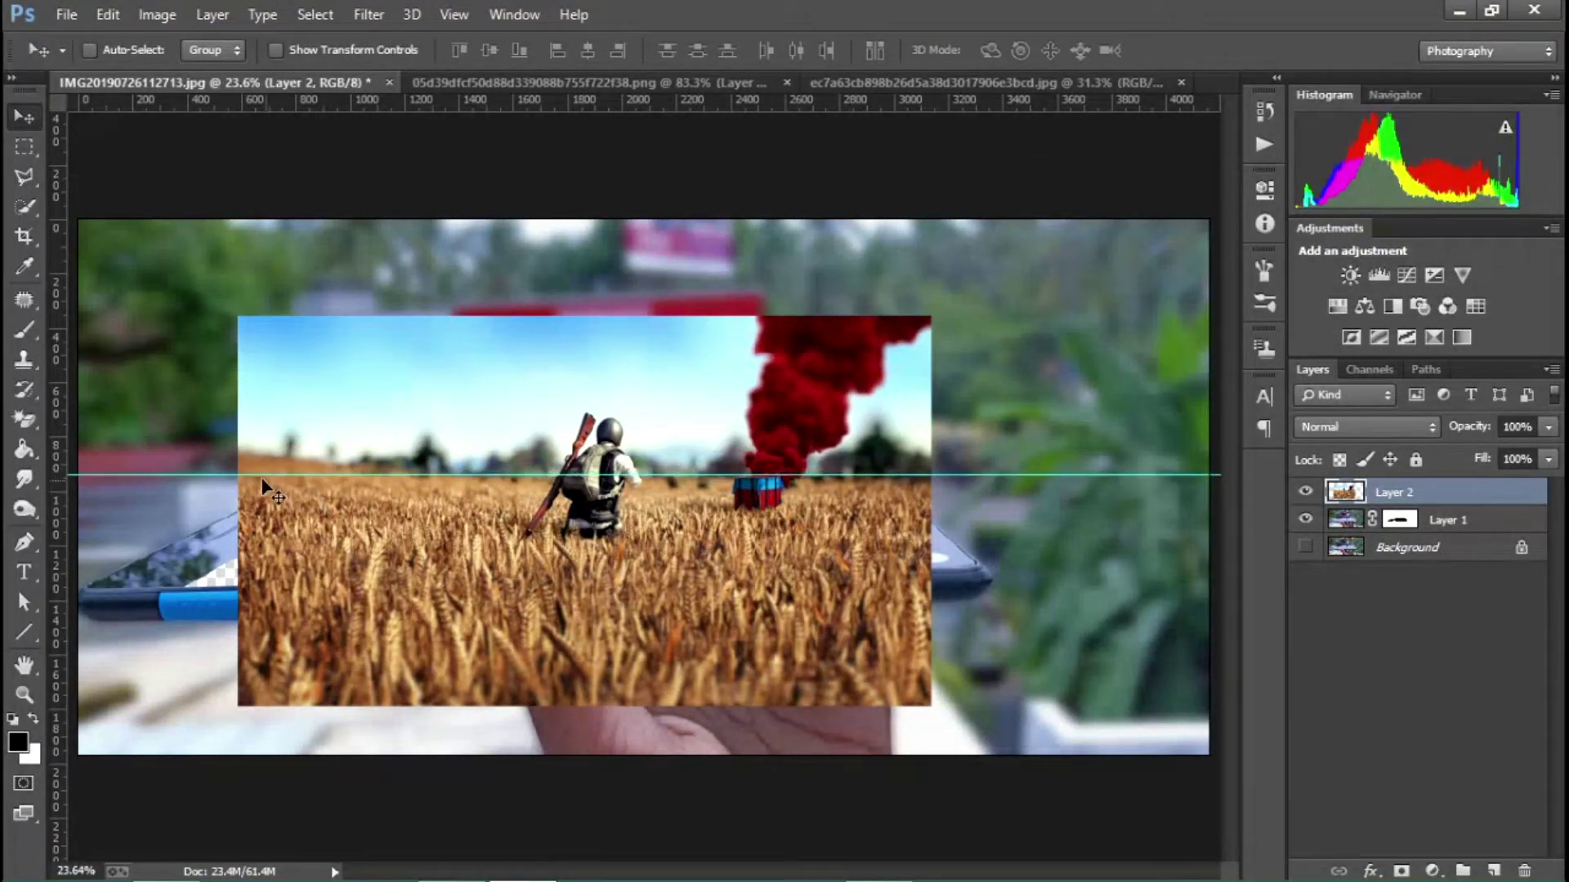
left_click_drag(296, 474, 359, 112)
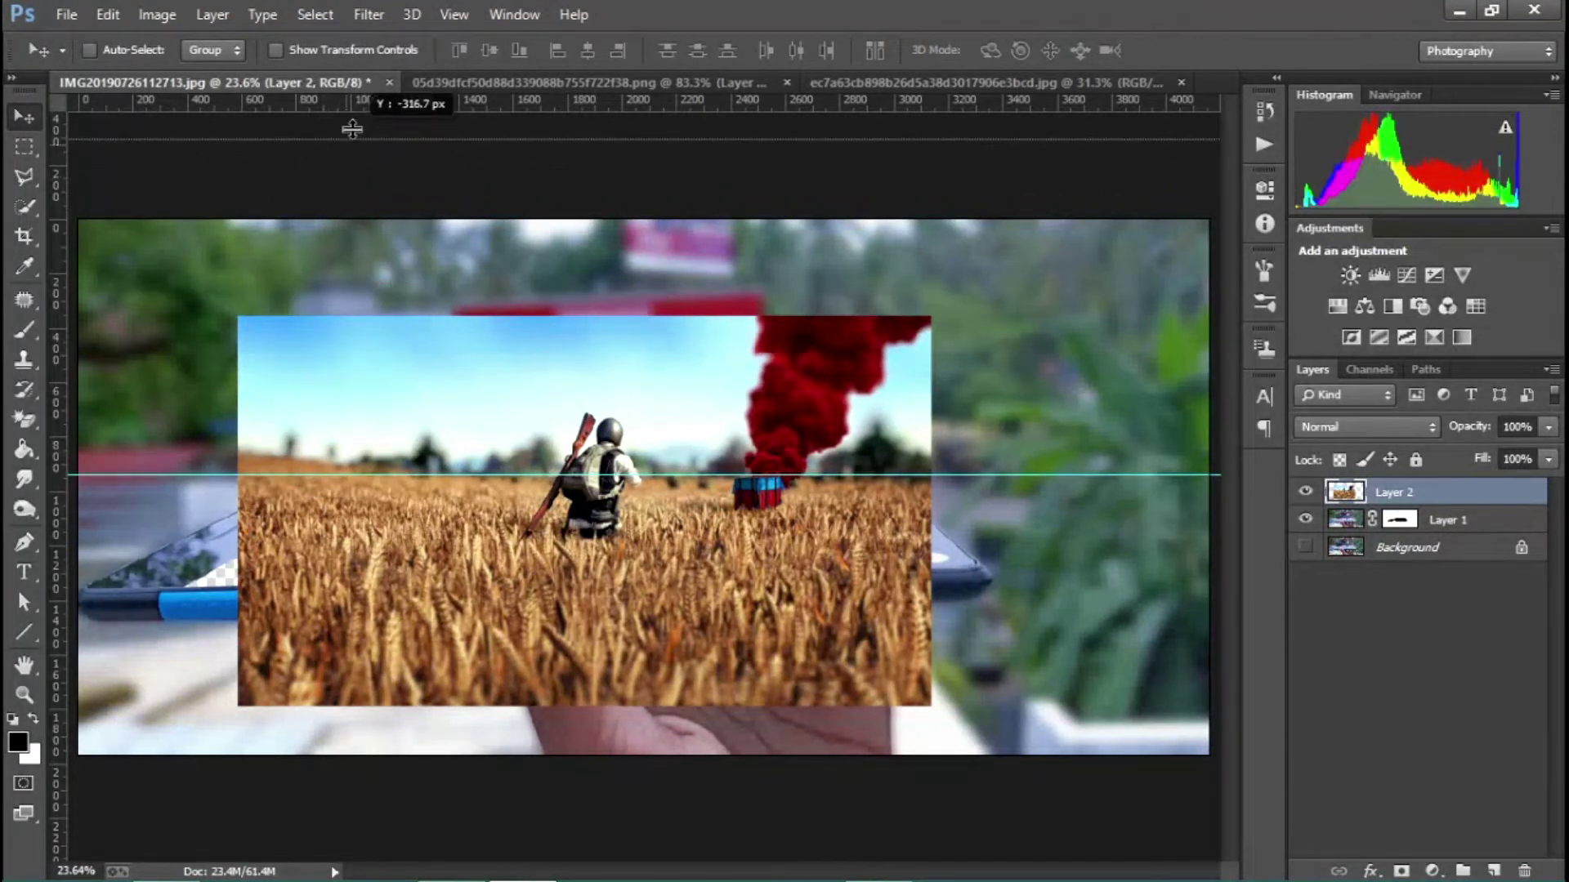
left_click_drag(428, 437, 875, 554)
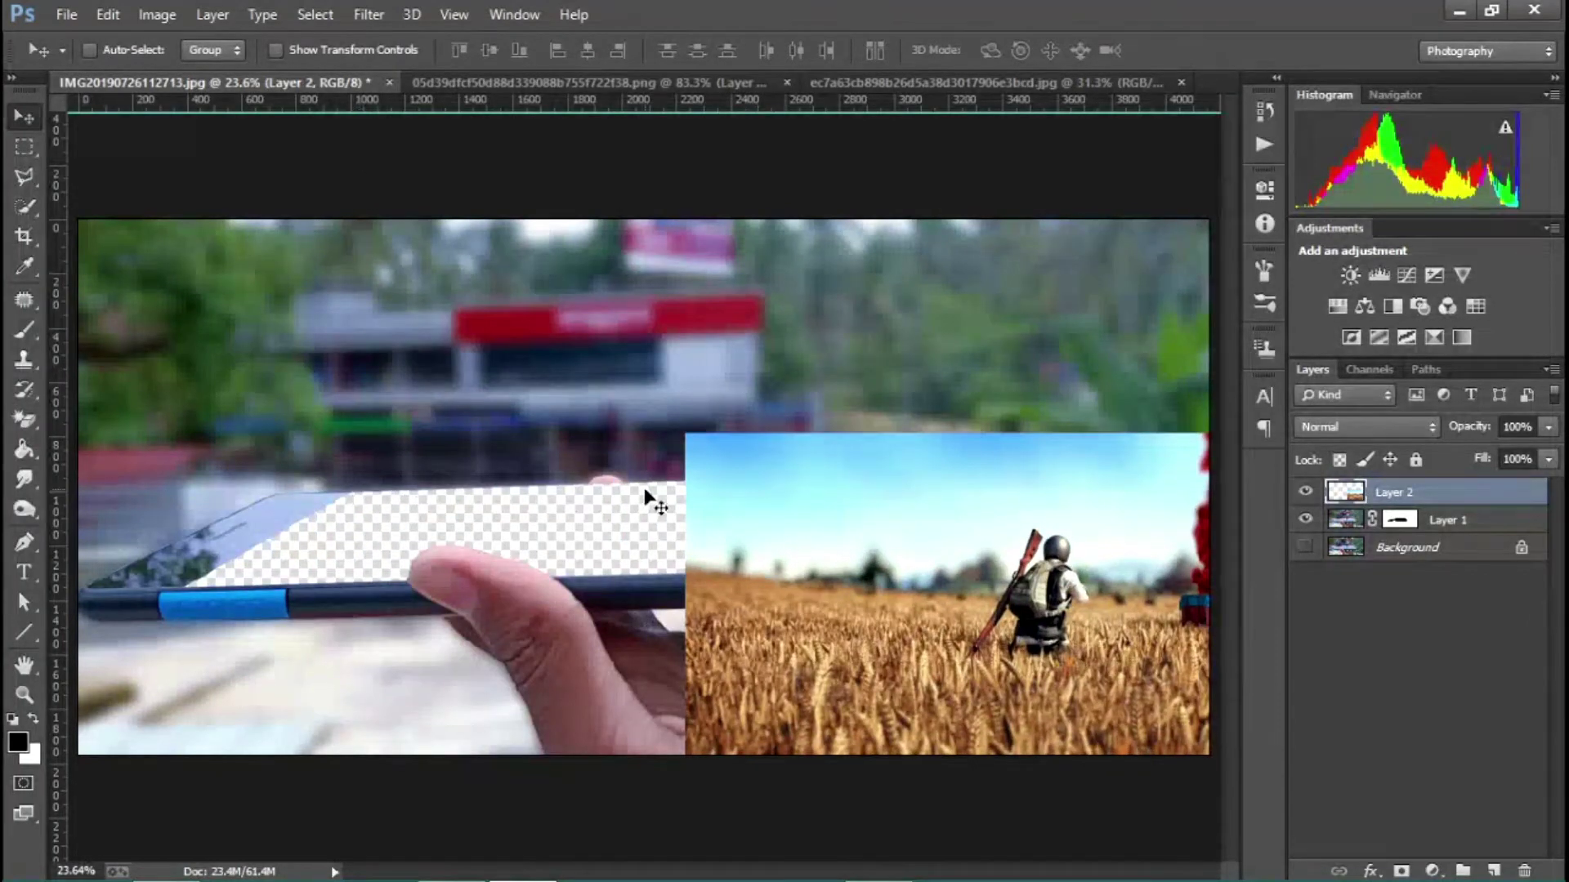
left_click_drag(1121, 644, 650, 357)
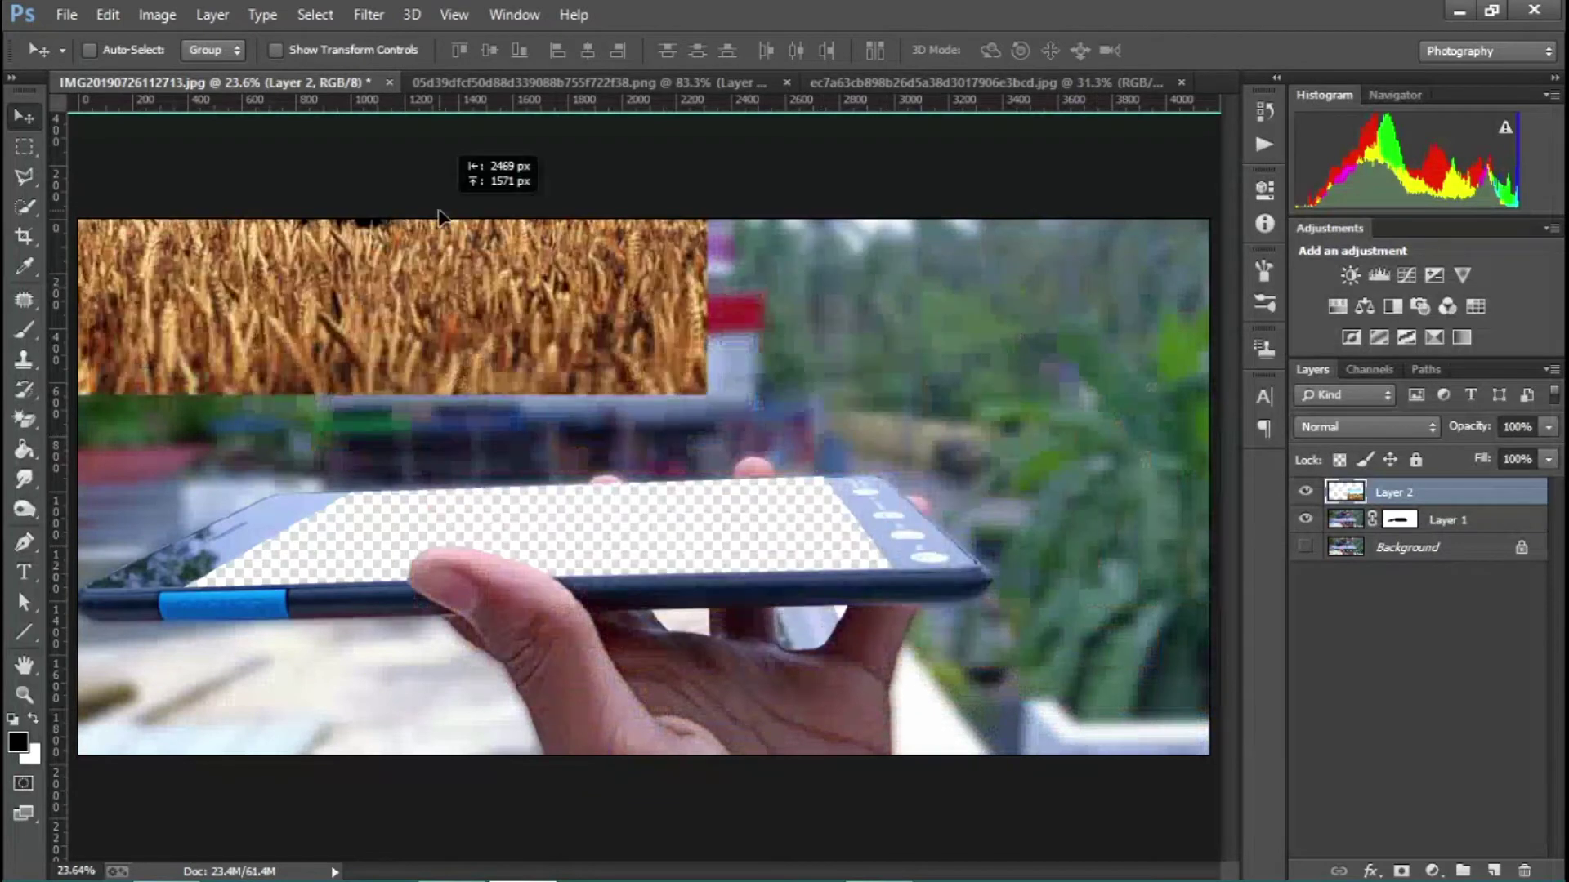
left_click_drag(650, 357, 656, 496)
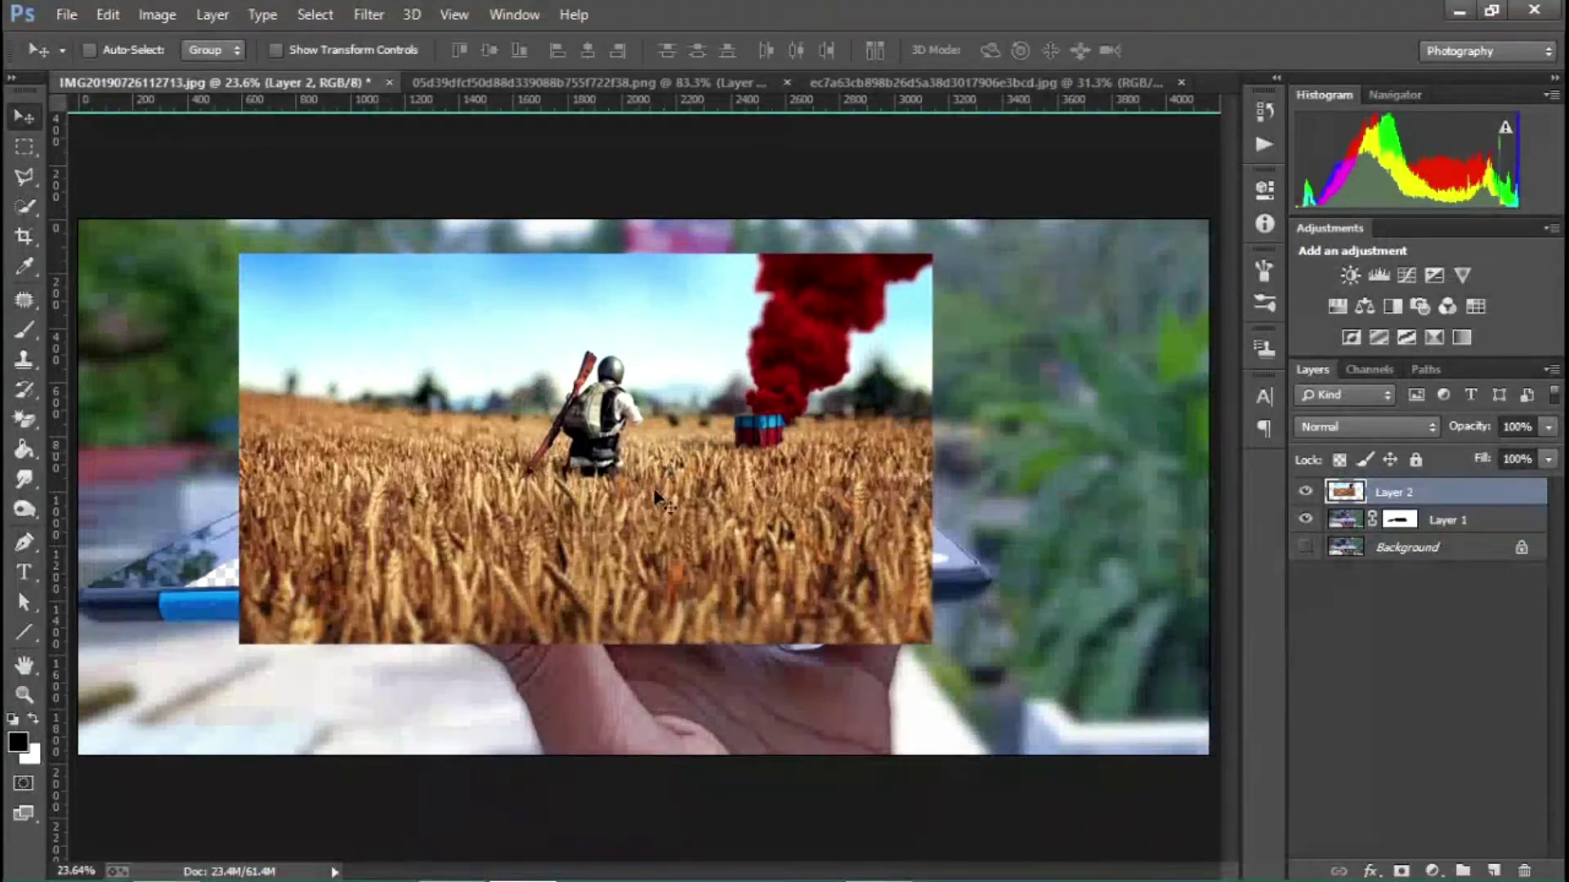
Lower Layer 2's opacity to align the wheat field over the screen, then restore 100%
left_click_drag(1486, 434, 1408, 458)
mouse_move(744, 445)
left_mouse_down()
mouse_move(732, 491)
mouse_move(716, 490)
left_mouse_up()
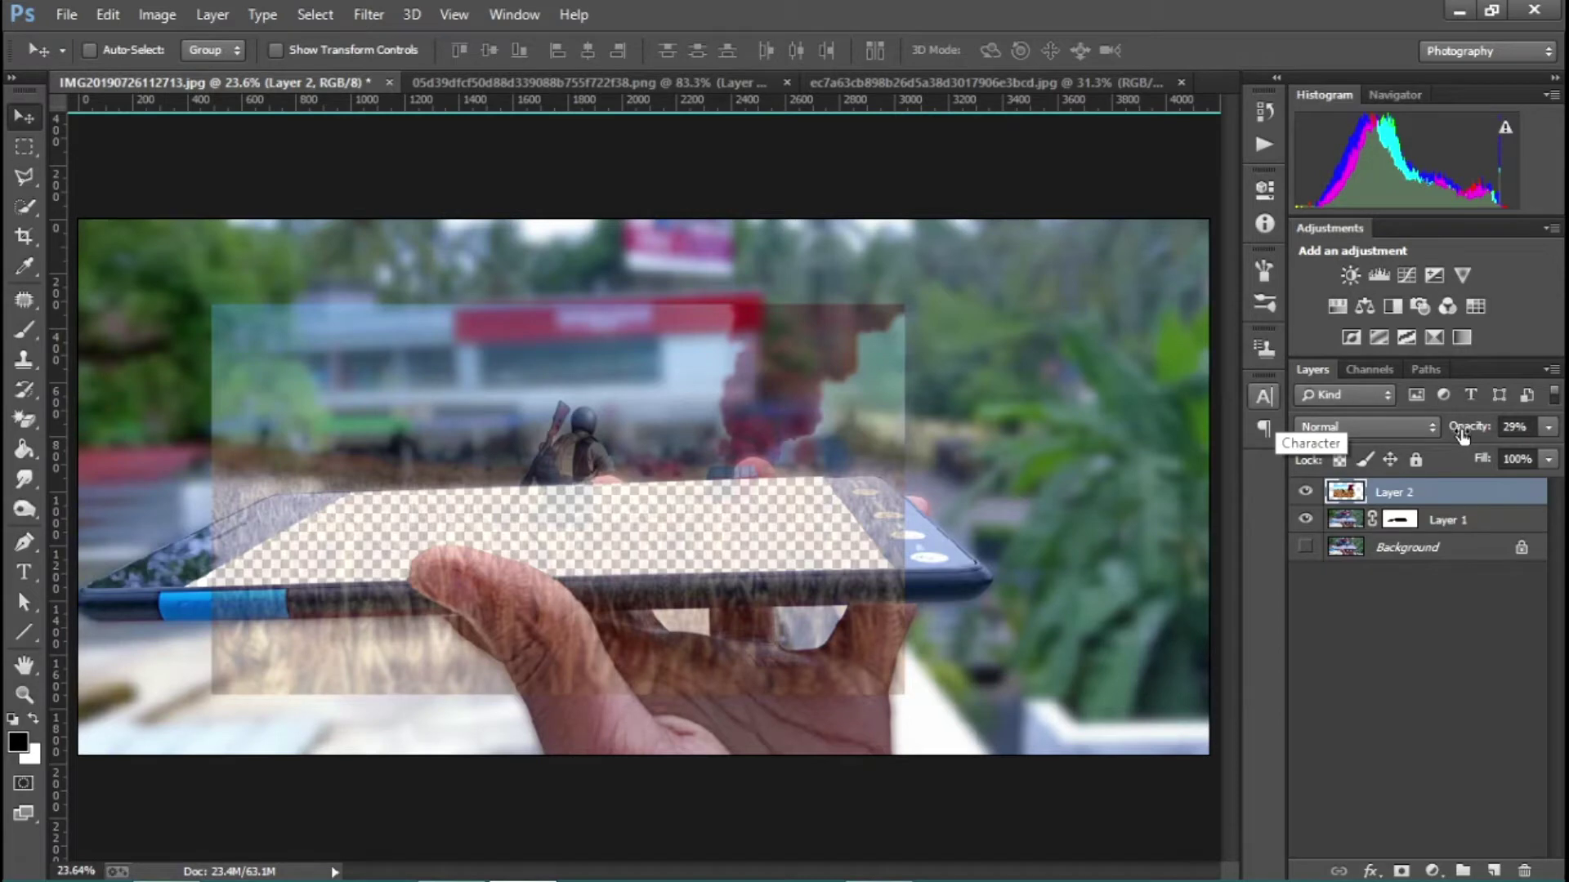
left_click_drag(1463, 435, 1552, 442)
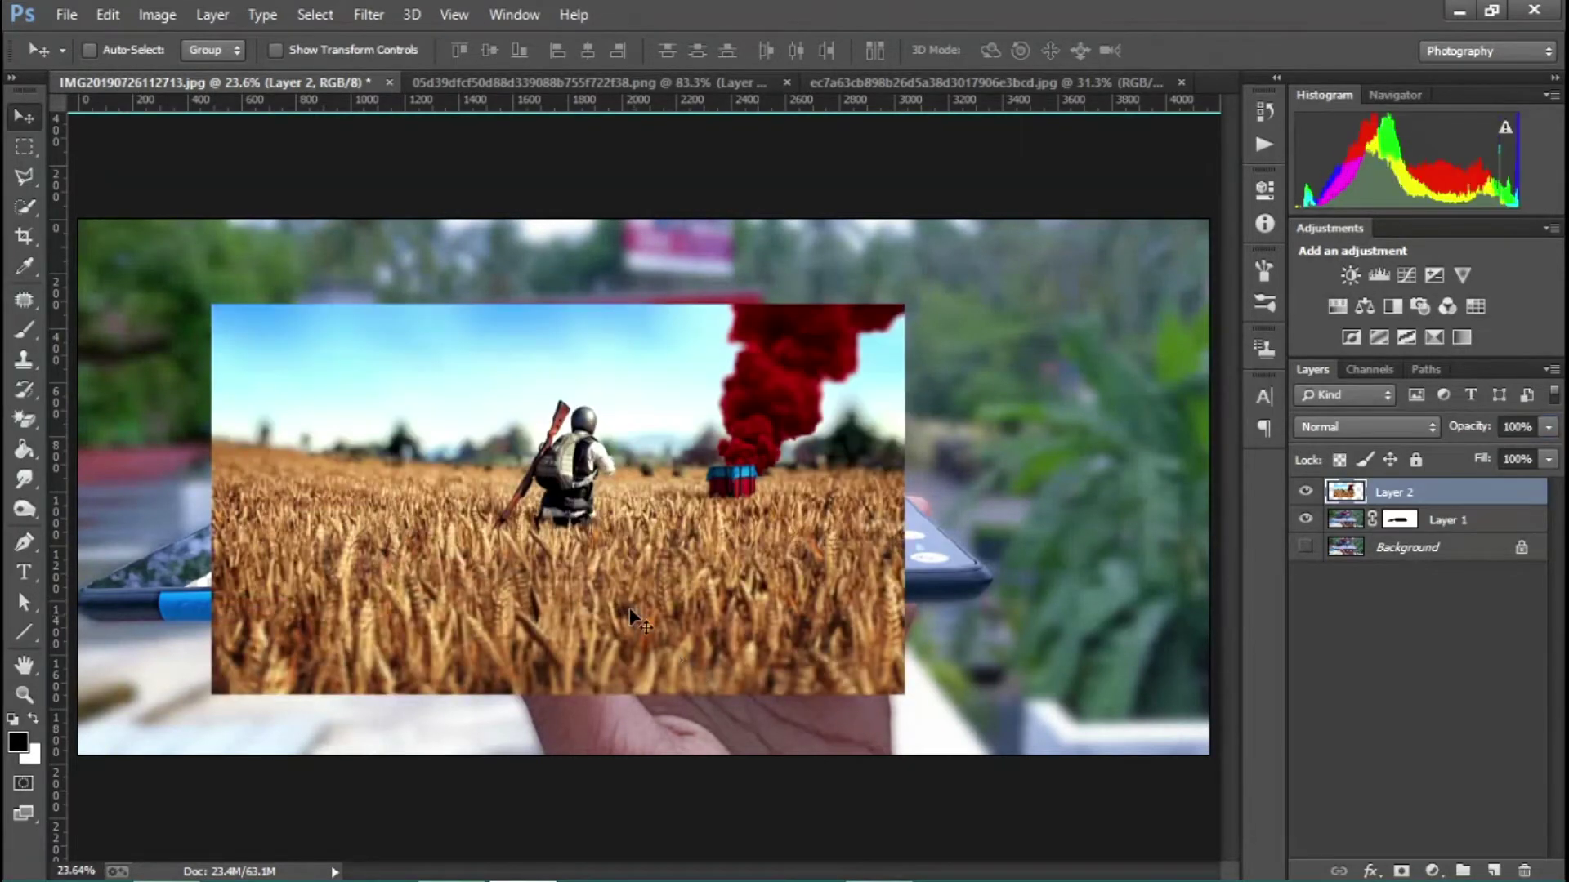
scroll(814, 562, "up", 1)
scroll(814, 562, "up", 3)
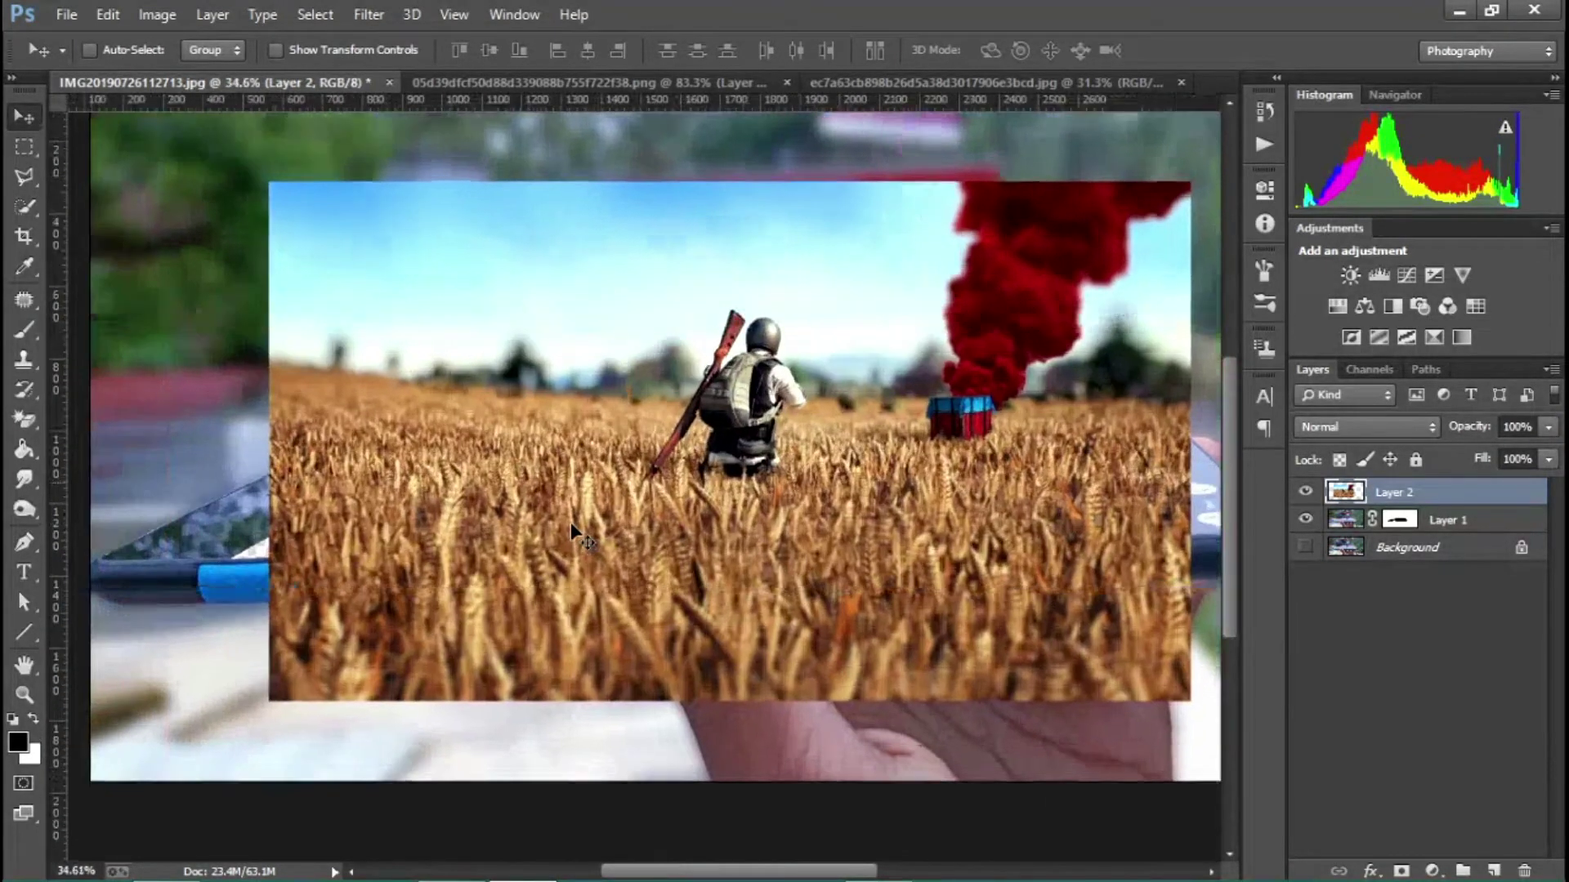
scroll(846, 552, "down", 2)
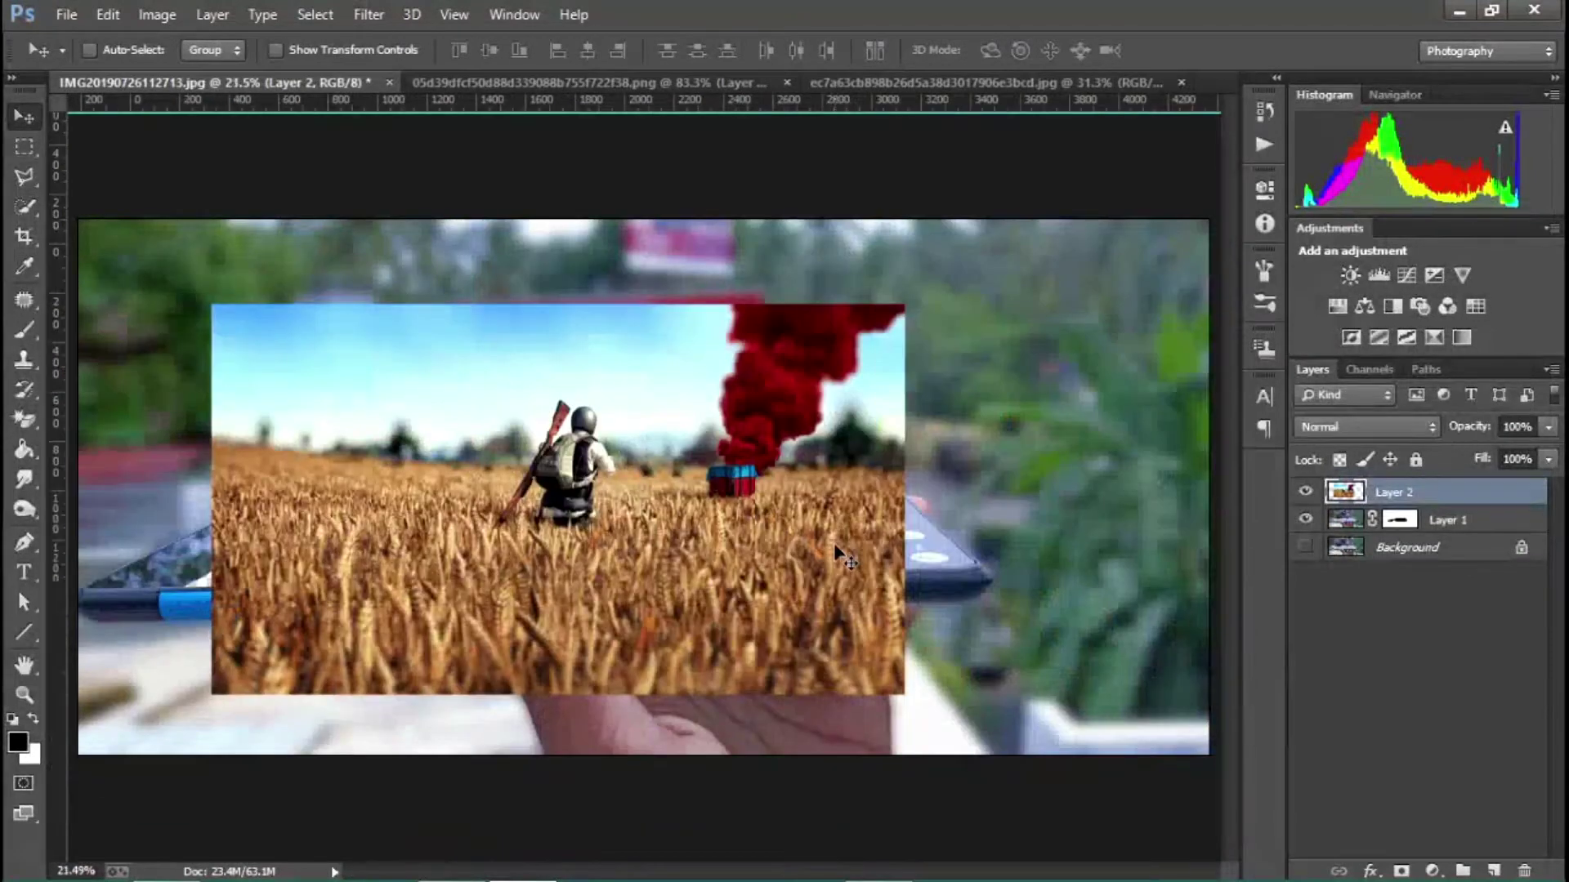
scroll(817, 523, "down", 2)
Scale the wheat-field layer up about 106.75% and reposition it over the tablet screen
key("ctrl+t")
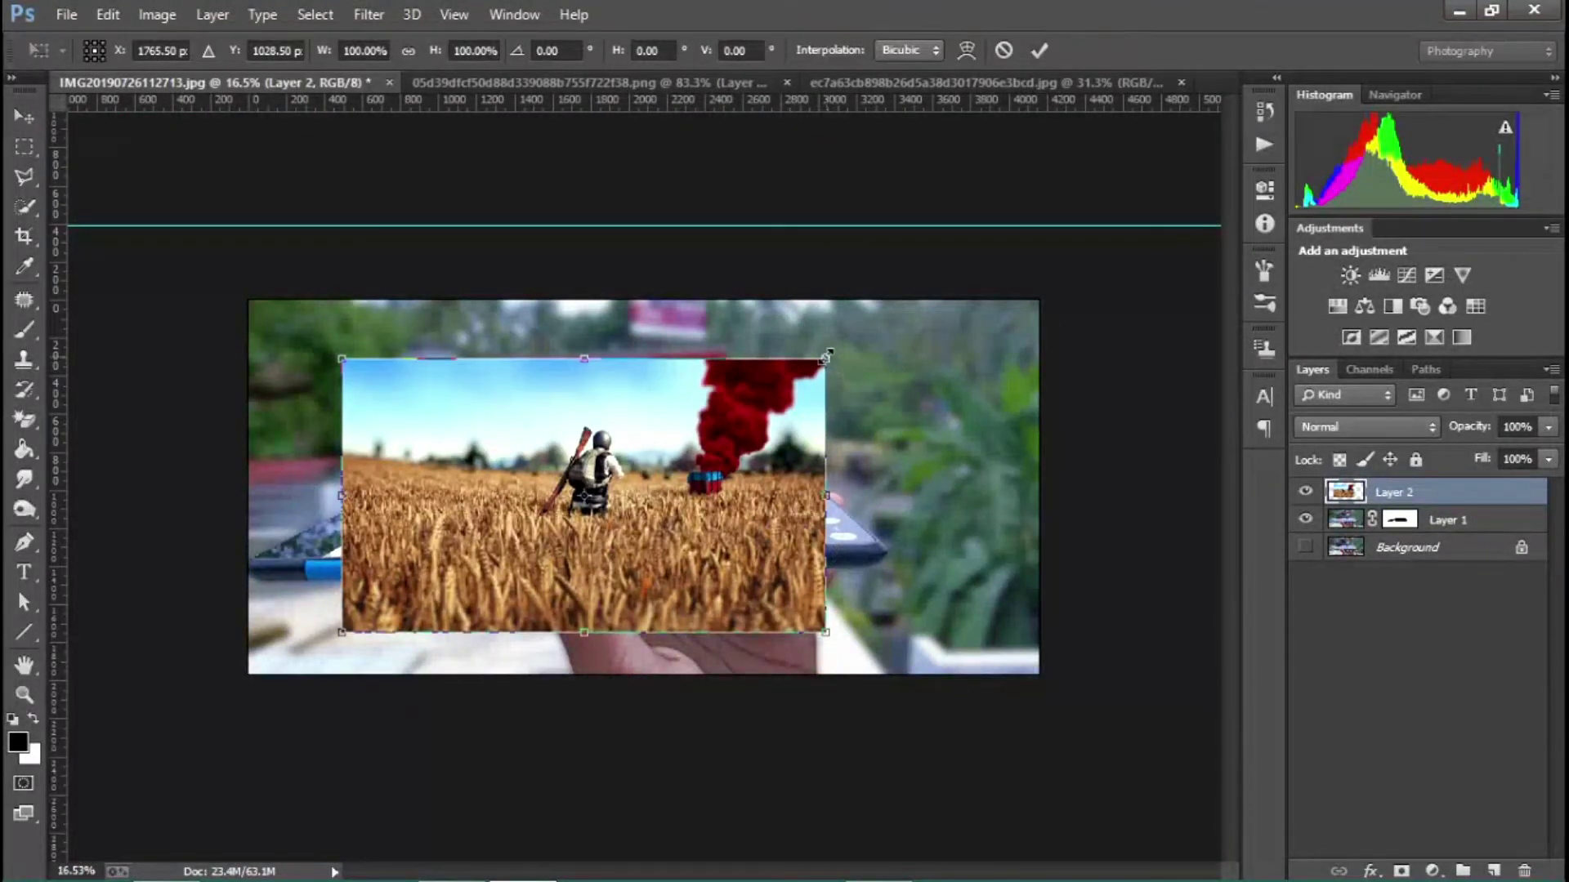
left_click_drag(825, 356, 858, 340)
left_click_drag(760, 462, 745, 473)
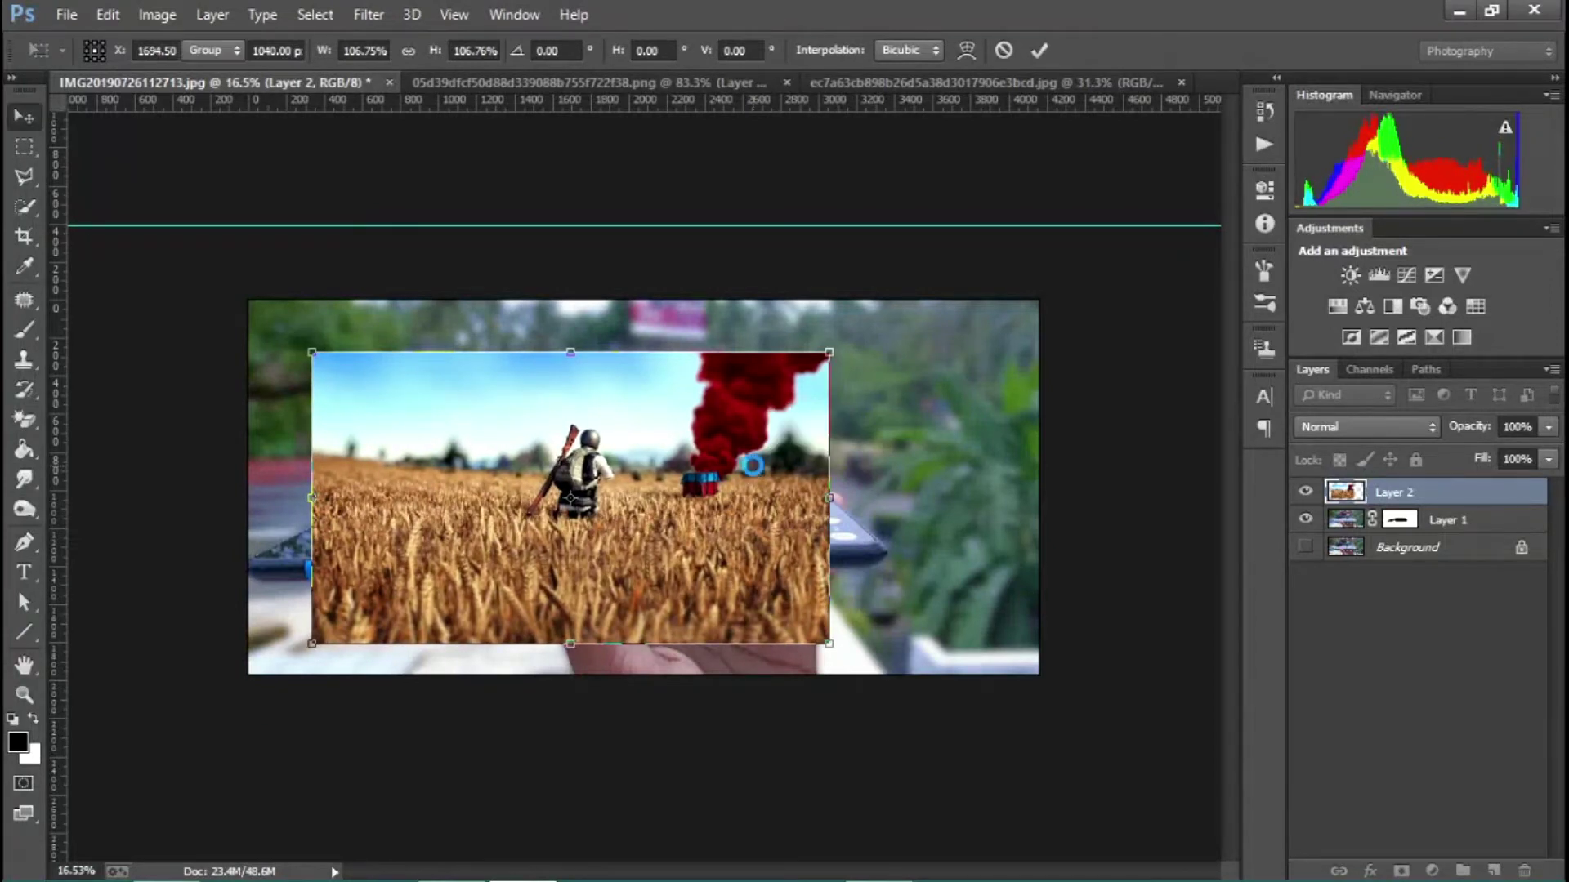
key("Return")
scroll(779, 527, "up", 2)
scroll(829, 478, "up", 1)
scroll(828, 478, "up", 1)
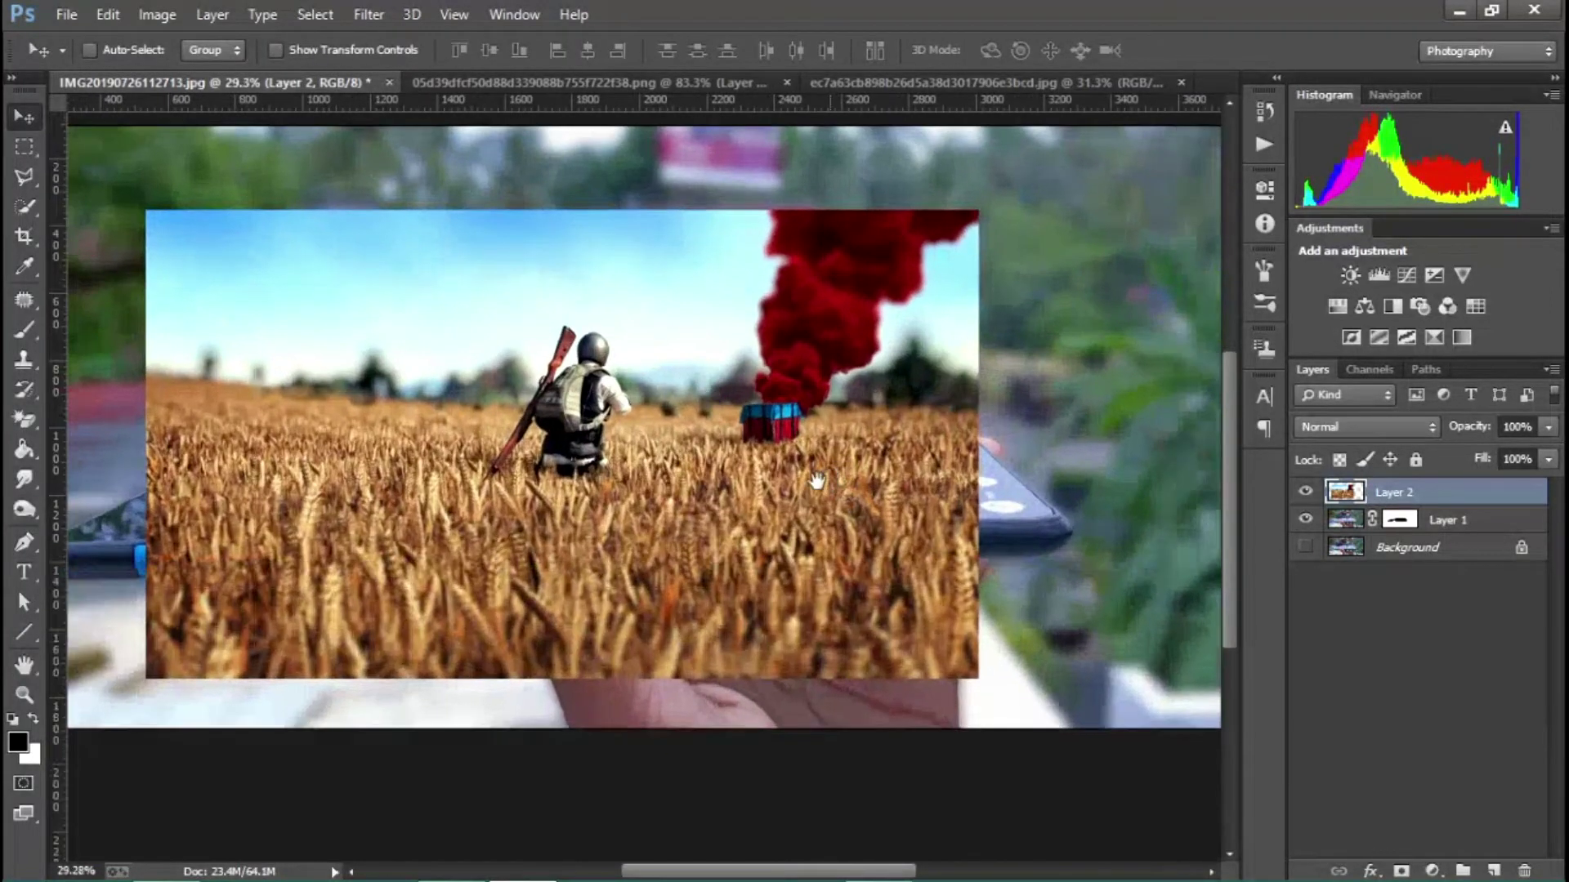
scroll(771, 489, "up", 1)
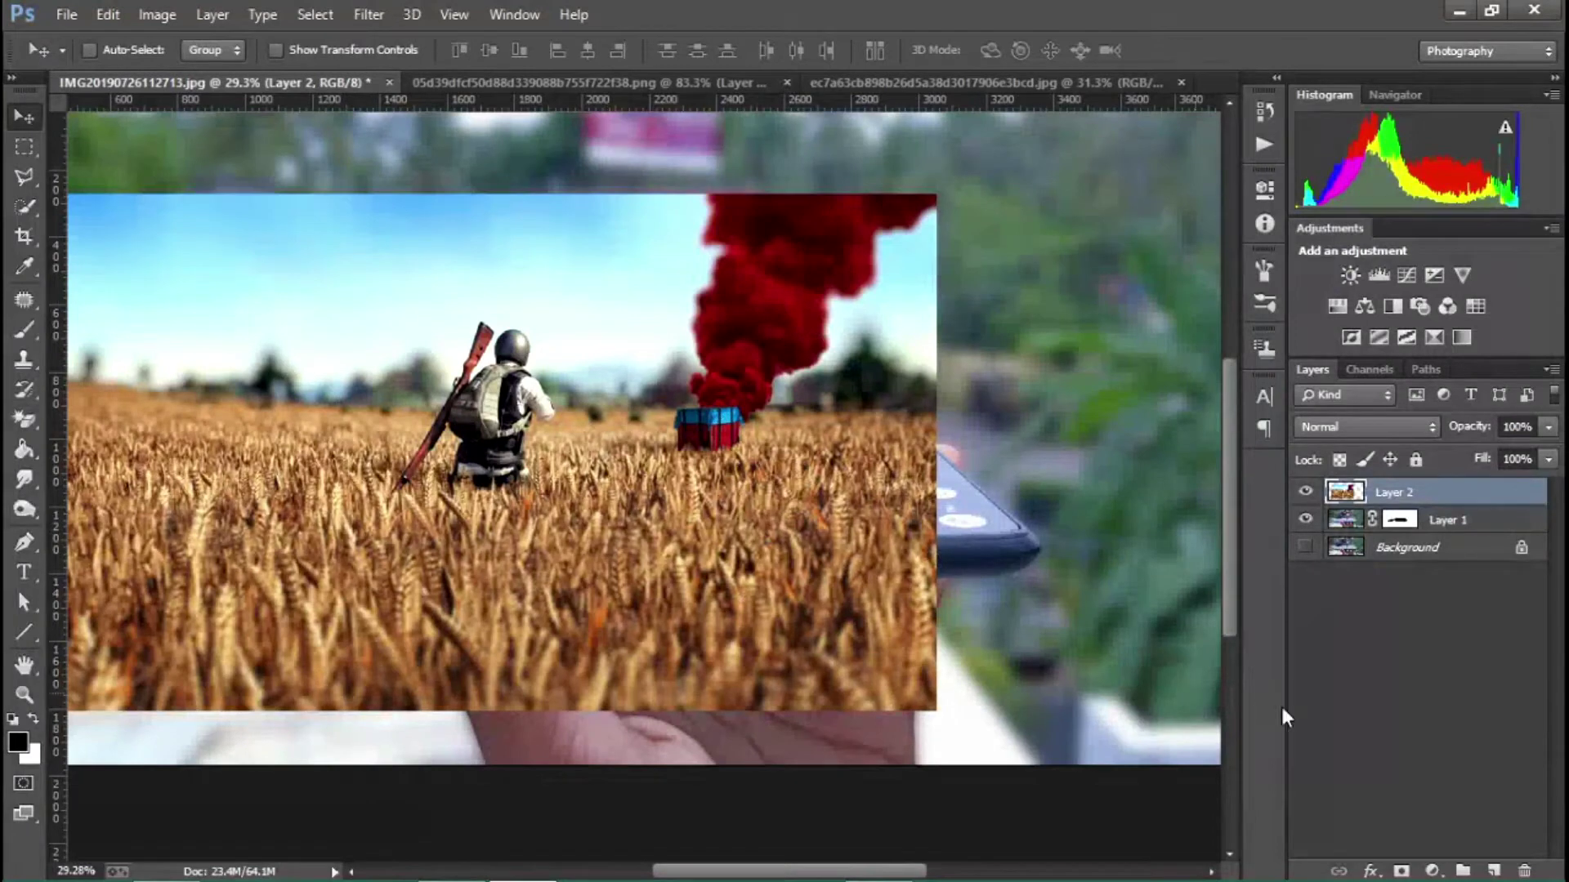
Copy Layer 1's mask onto Layer 2 and invert it so the wheat shows only on screen
left_click(1402, 871)
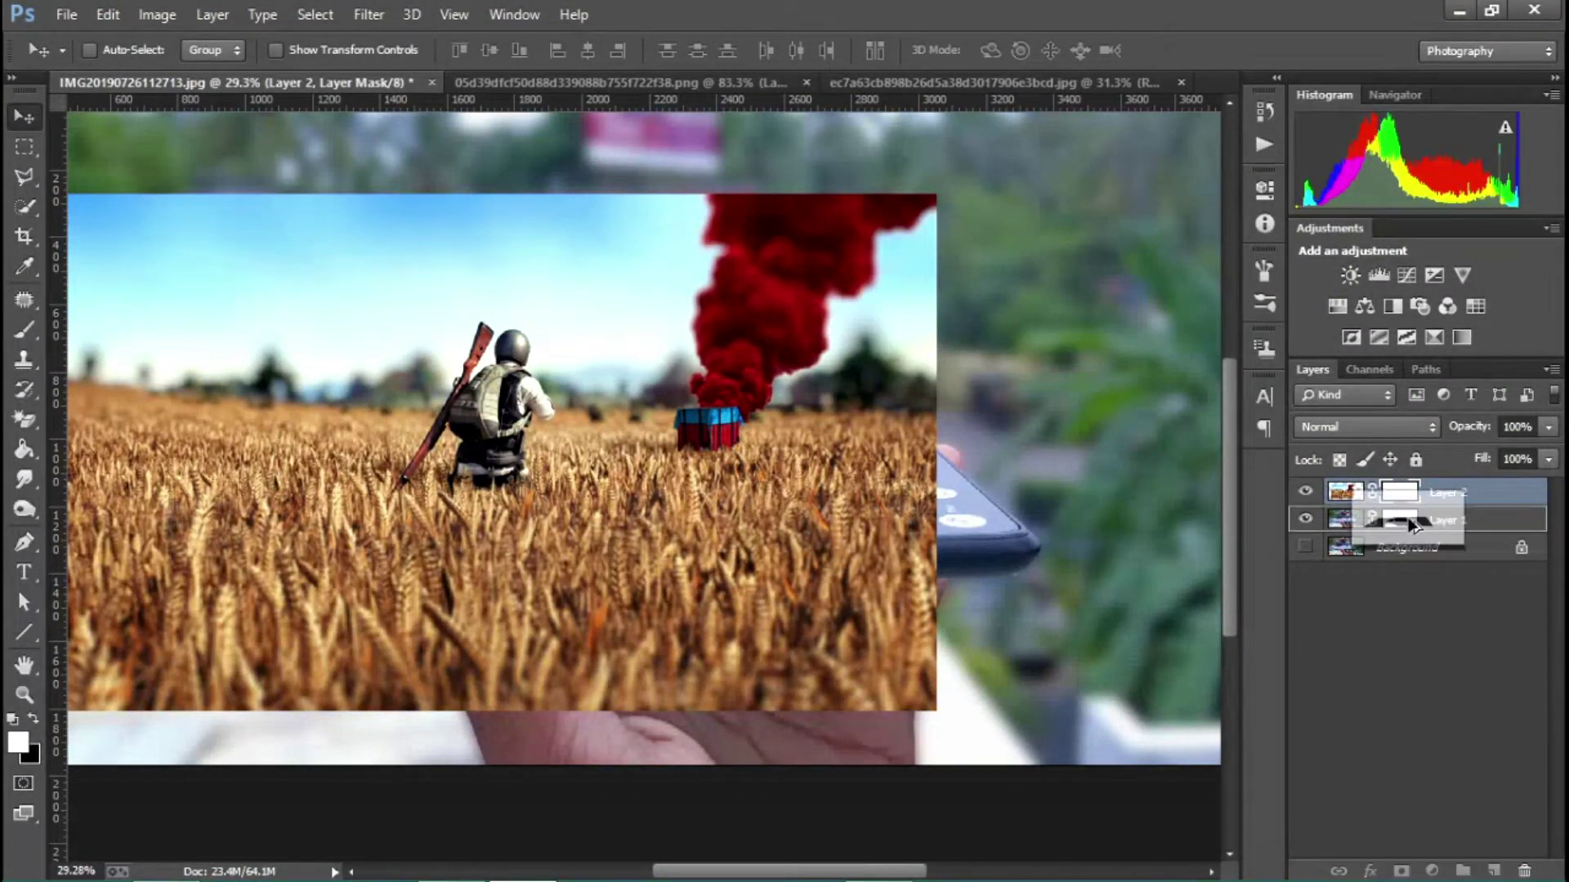
left_click_drag(1402, 531, 1399, 491)
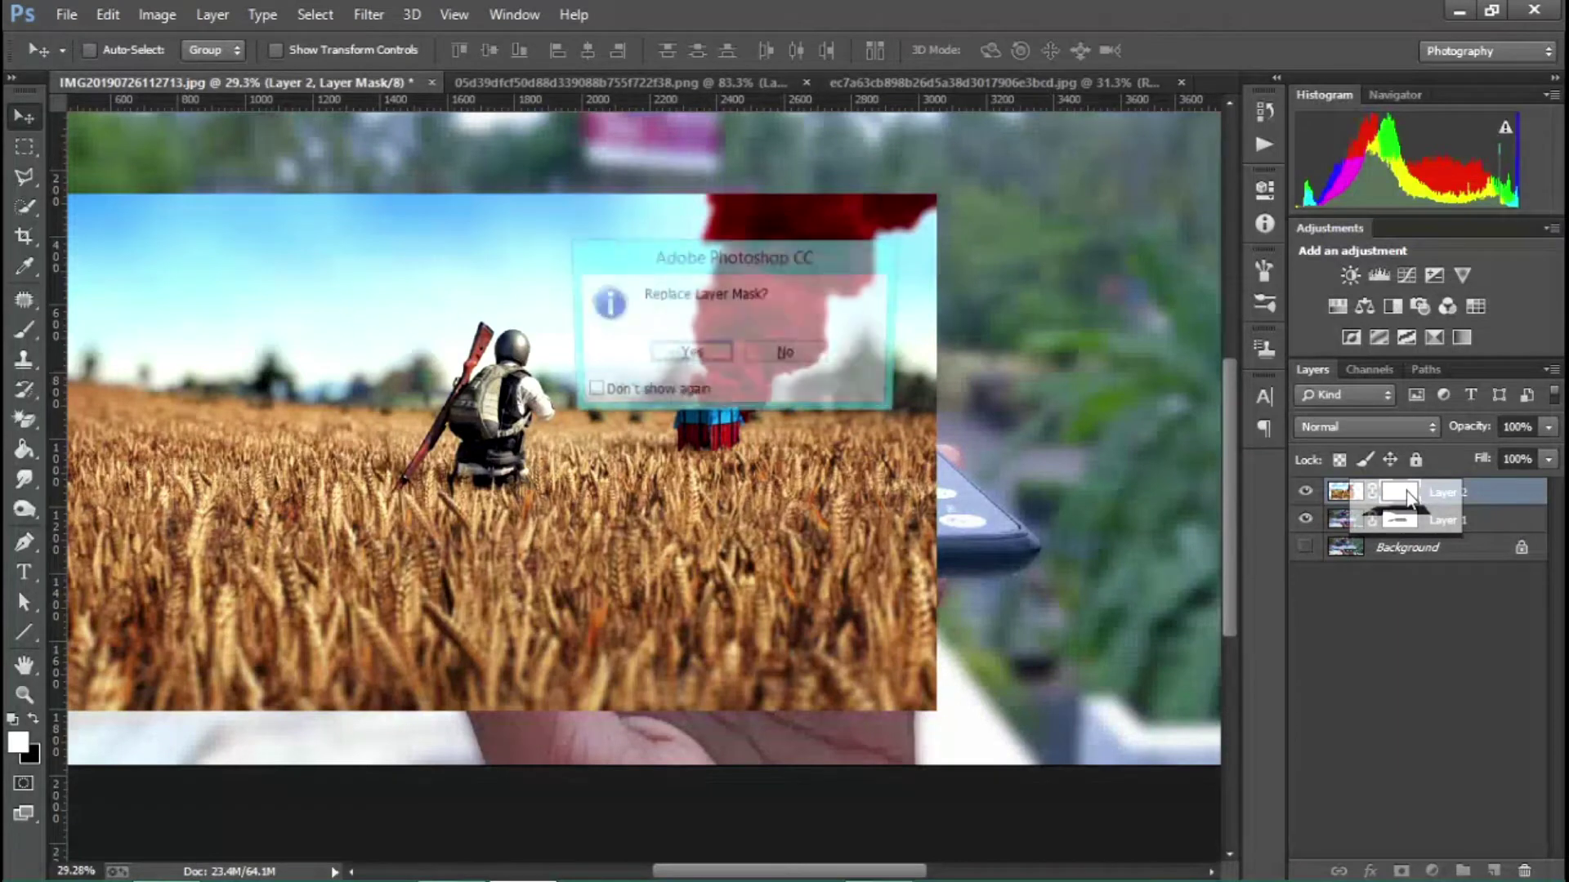
left_click(691, 356)
left_click_drag(619, 461, 798, 456)
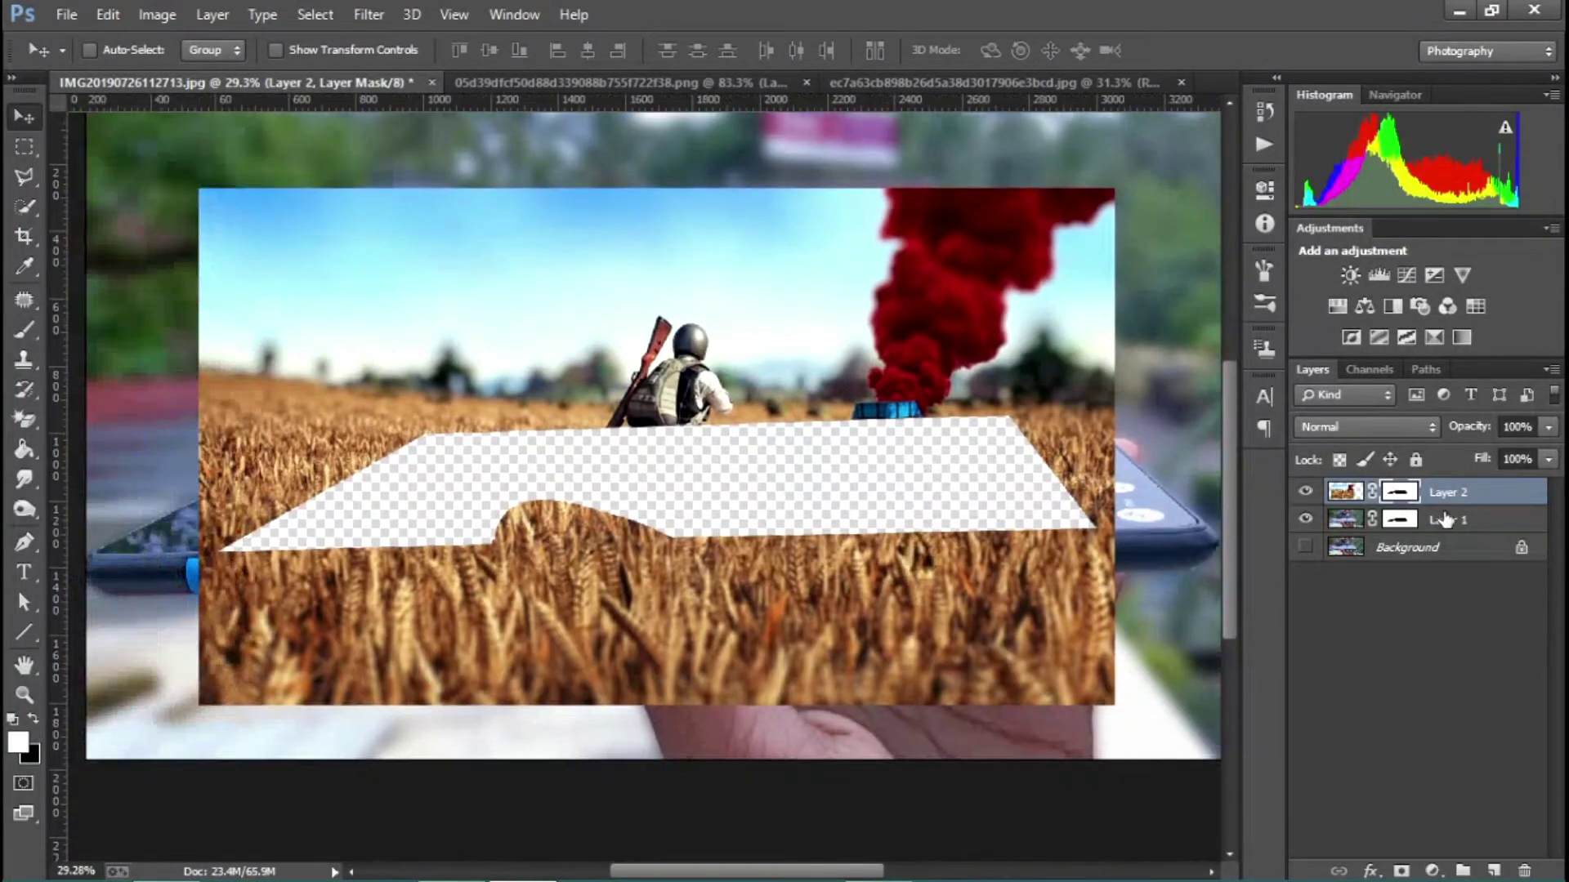
key("ctrl+i")
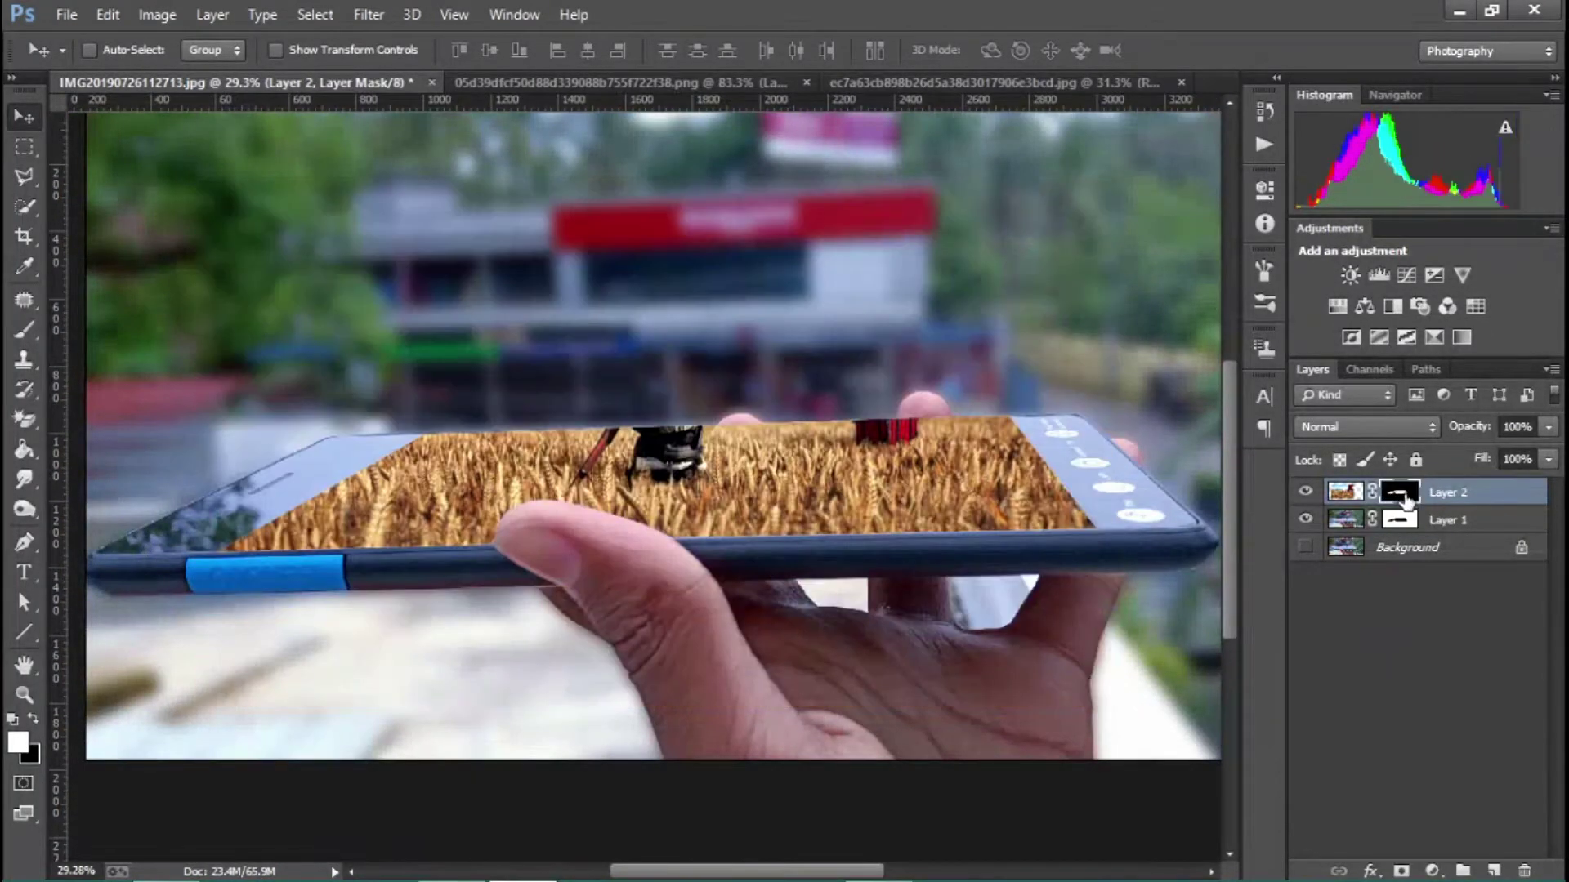
scroll(1054, 556, "down", 2)
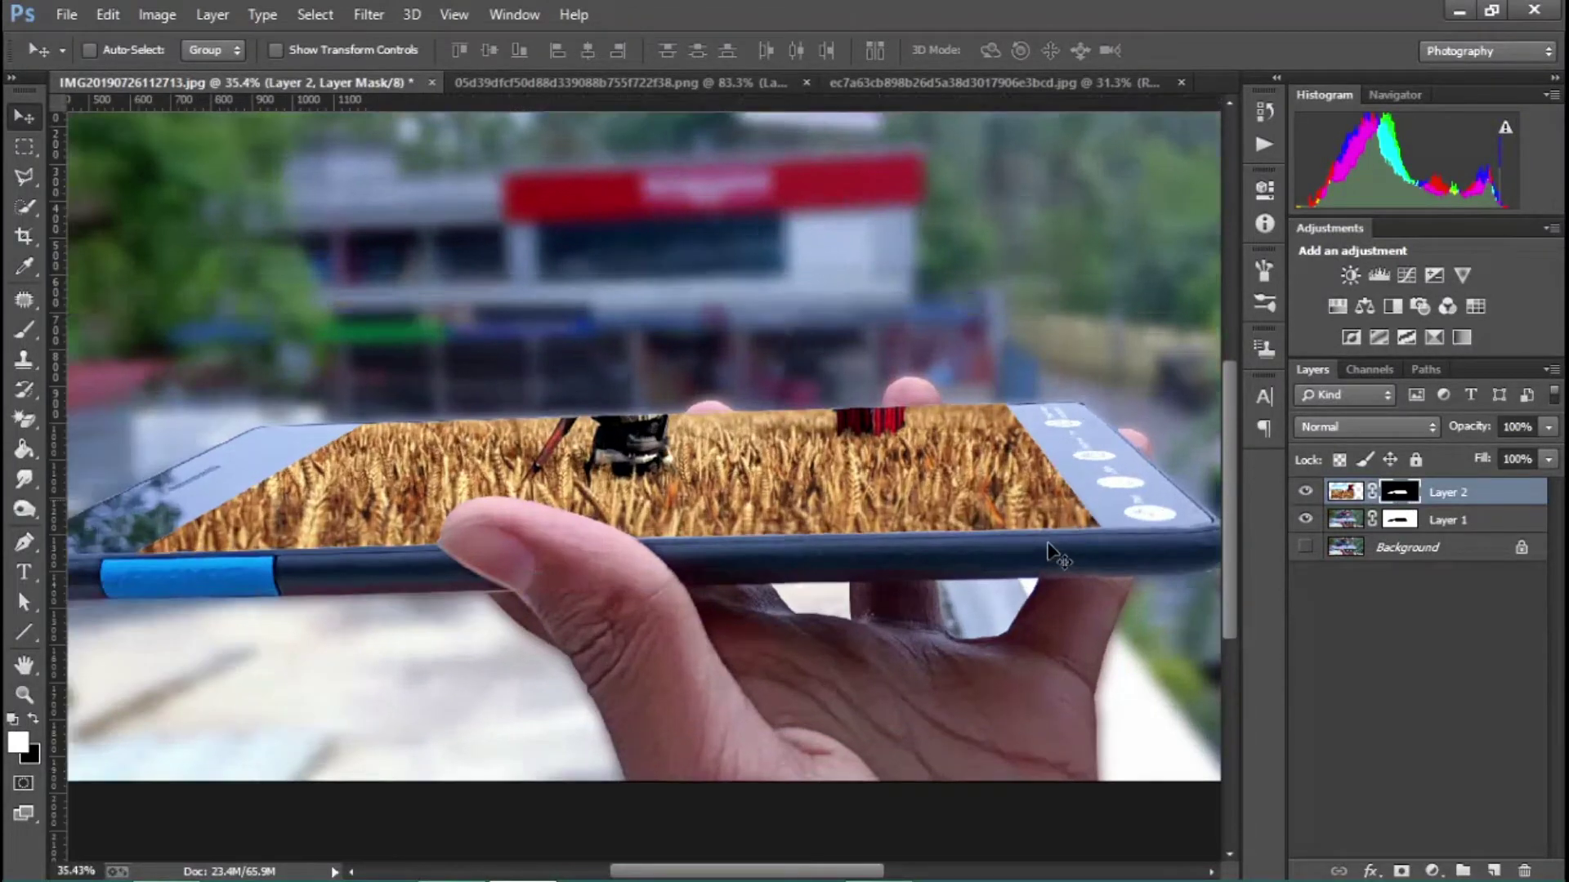
scroll(621, 409, "down", 1)
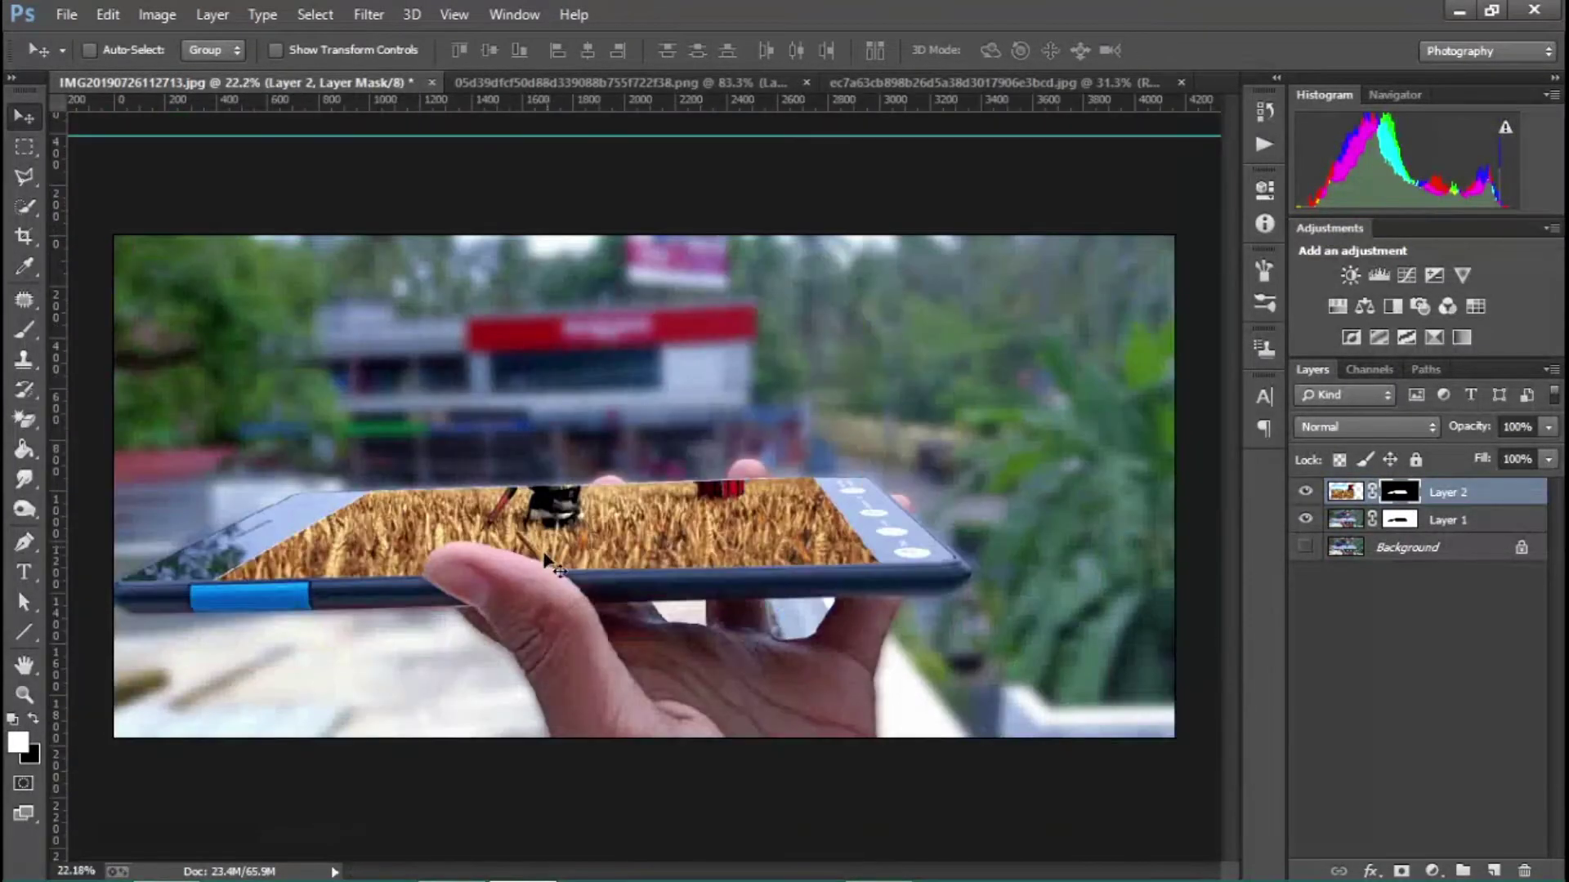
scroll(509, 582, "up", 1)
scroll(520, 587, "up", 1)
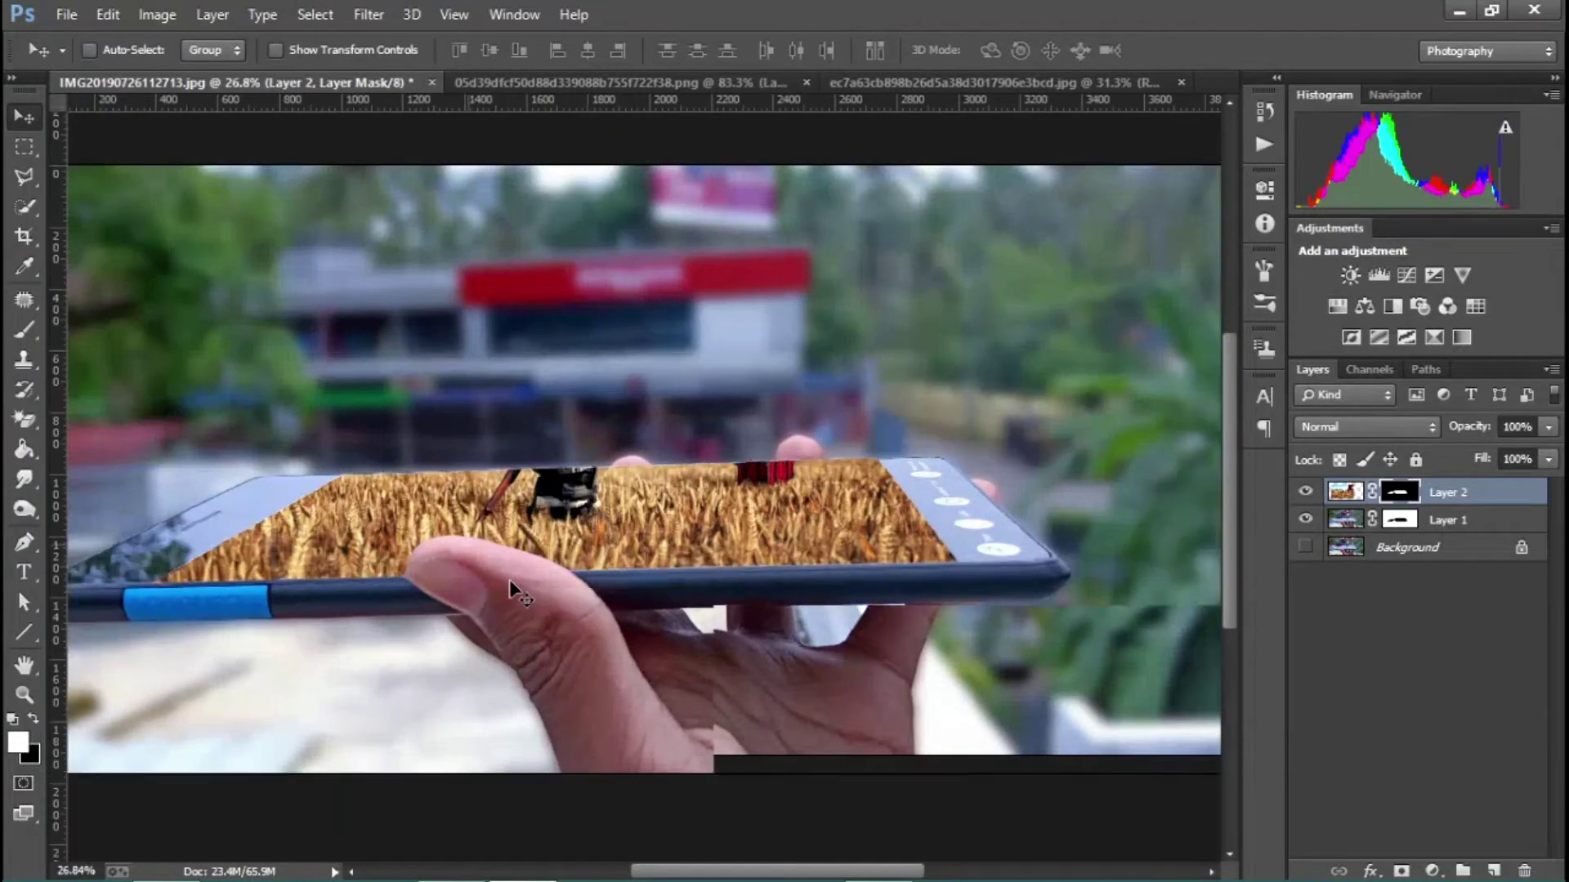
scroll(520, 584, "up", 1)
scroll(527, 531, "up", 2)
Choose a hard round brush for painting the mask
key("b")
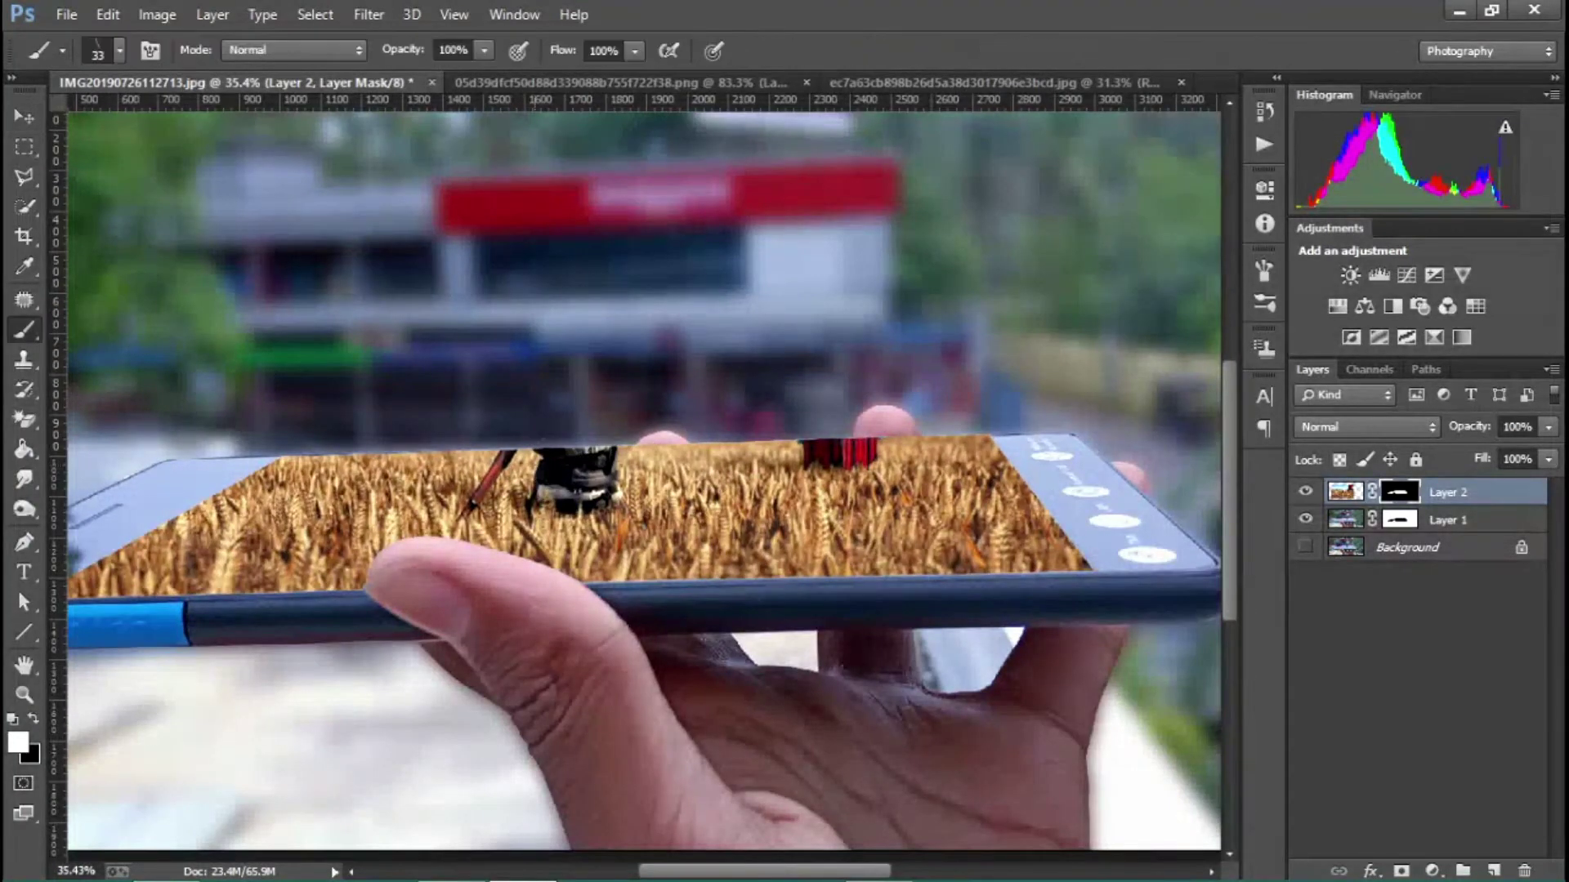
right_click(545, 256)
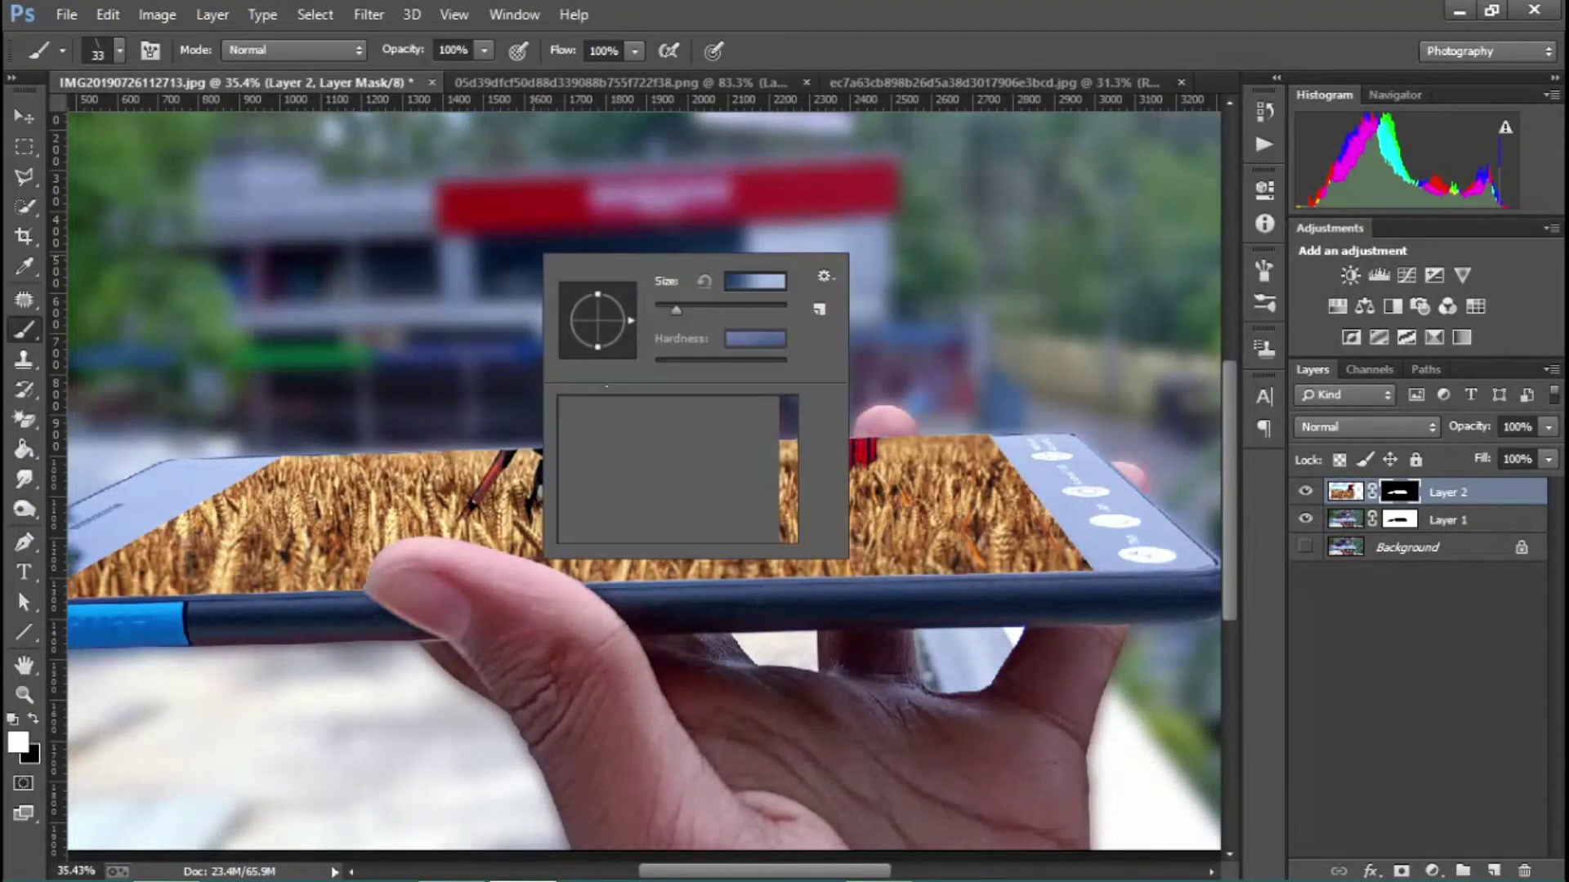
left_click(609, 415)
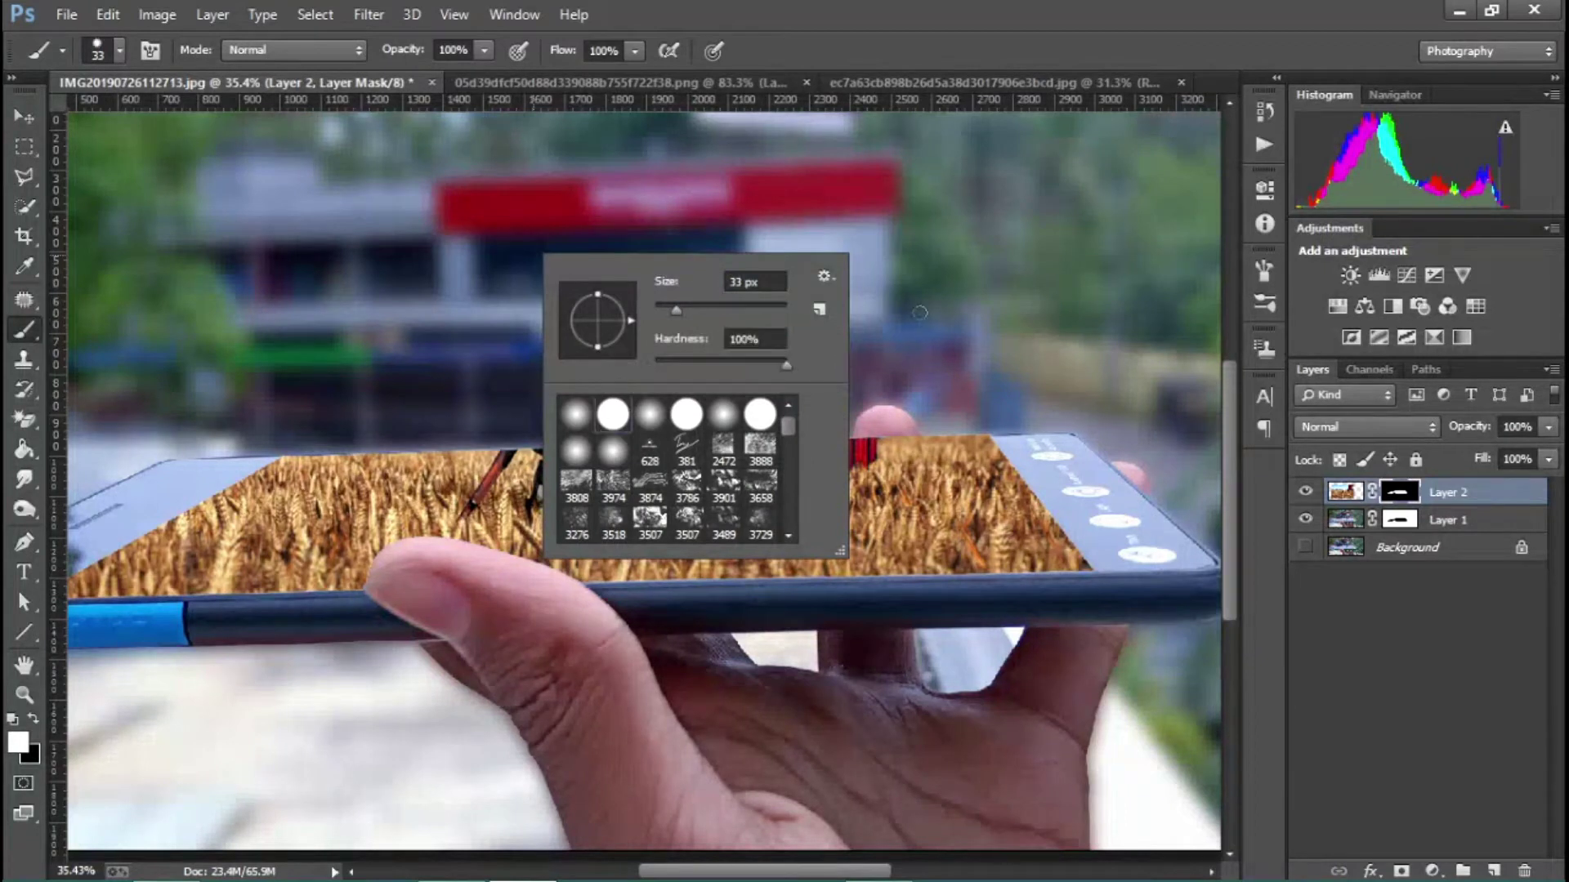
key("Return")
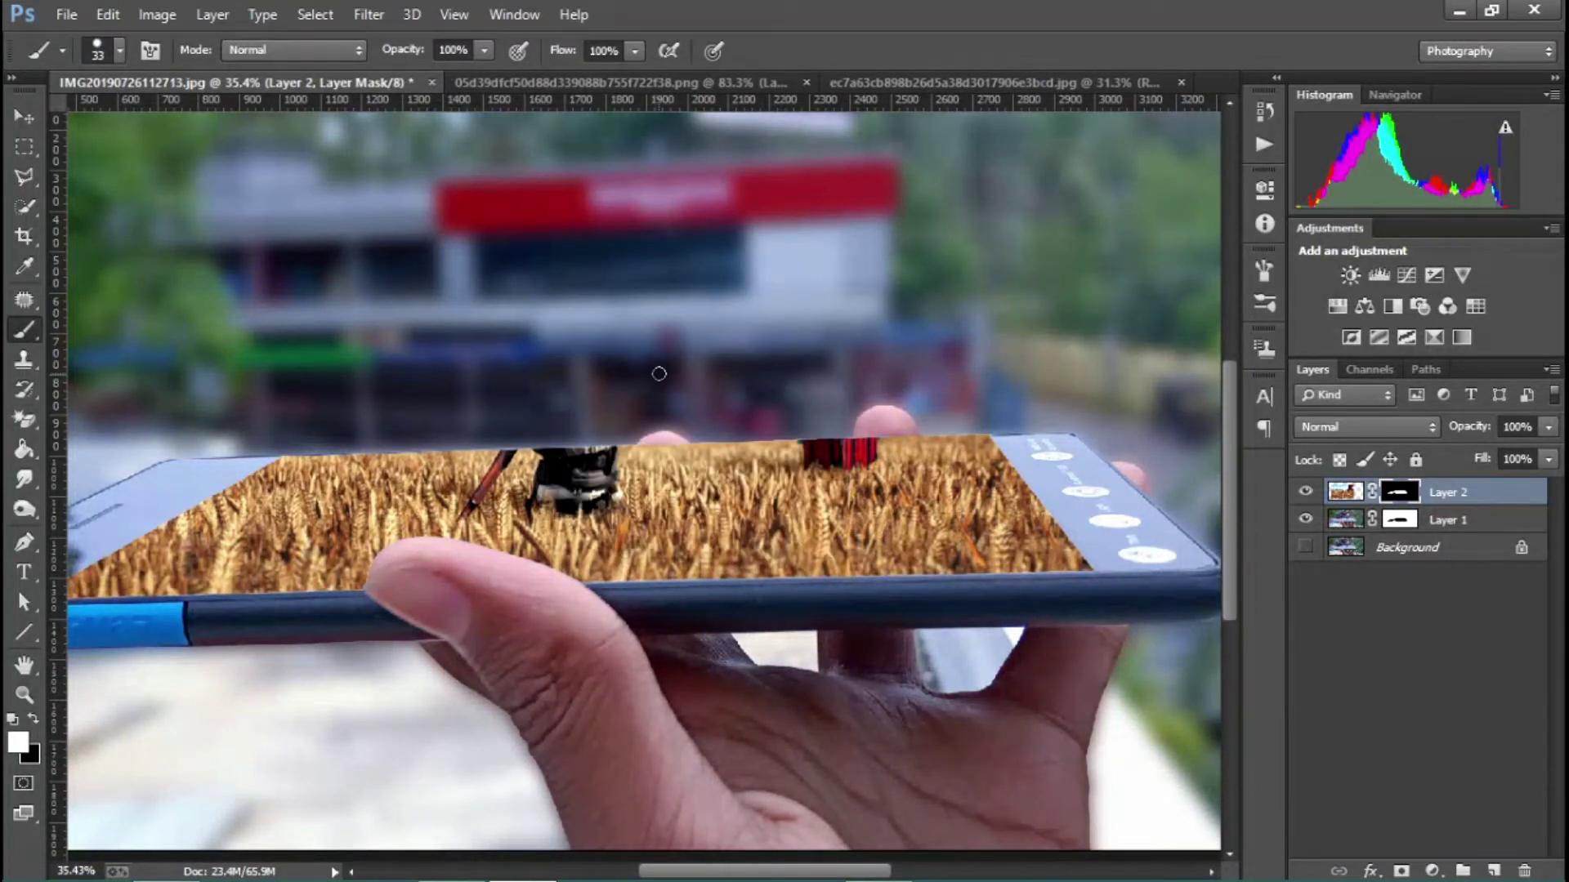
With a 656 px brush, paint Layer 2's mask to reveal the soldier, crate and red smoke
left_click_drag(338, 468, 413, 444)
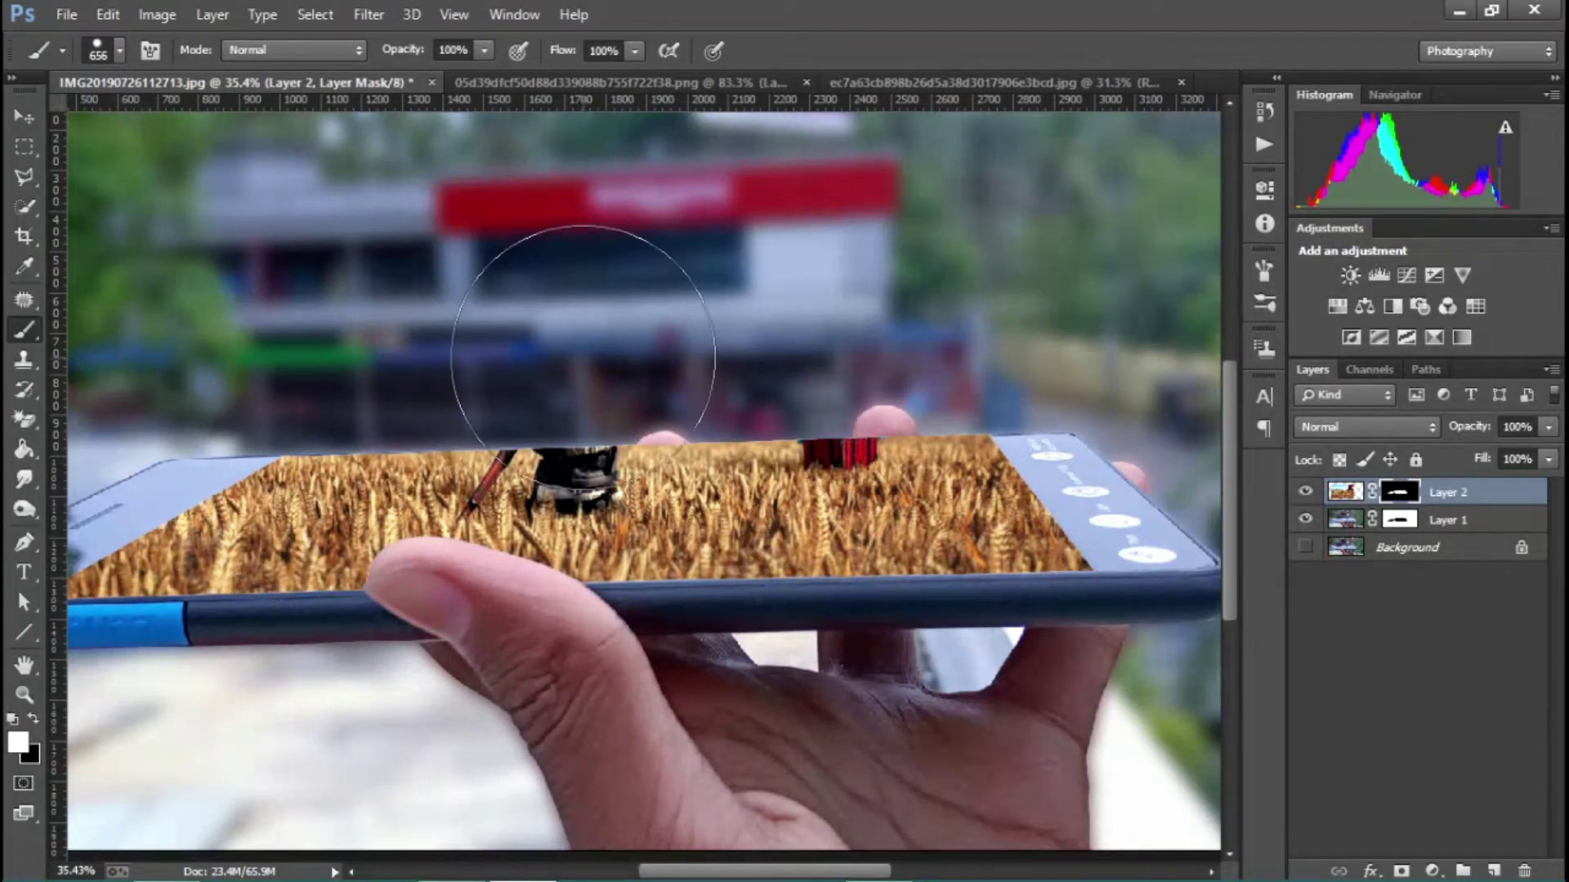
left_click(554, 350)
left_click(856, 380)
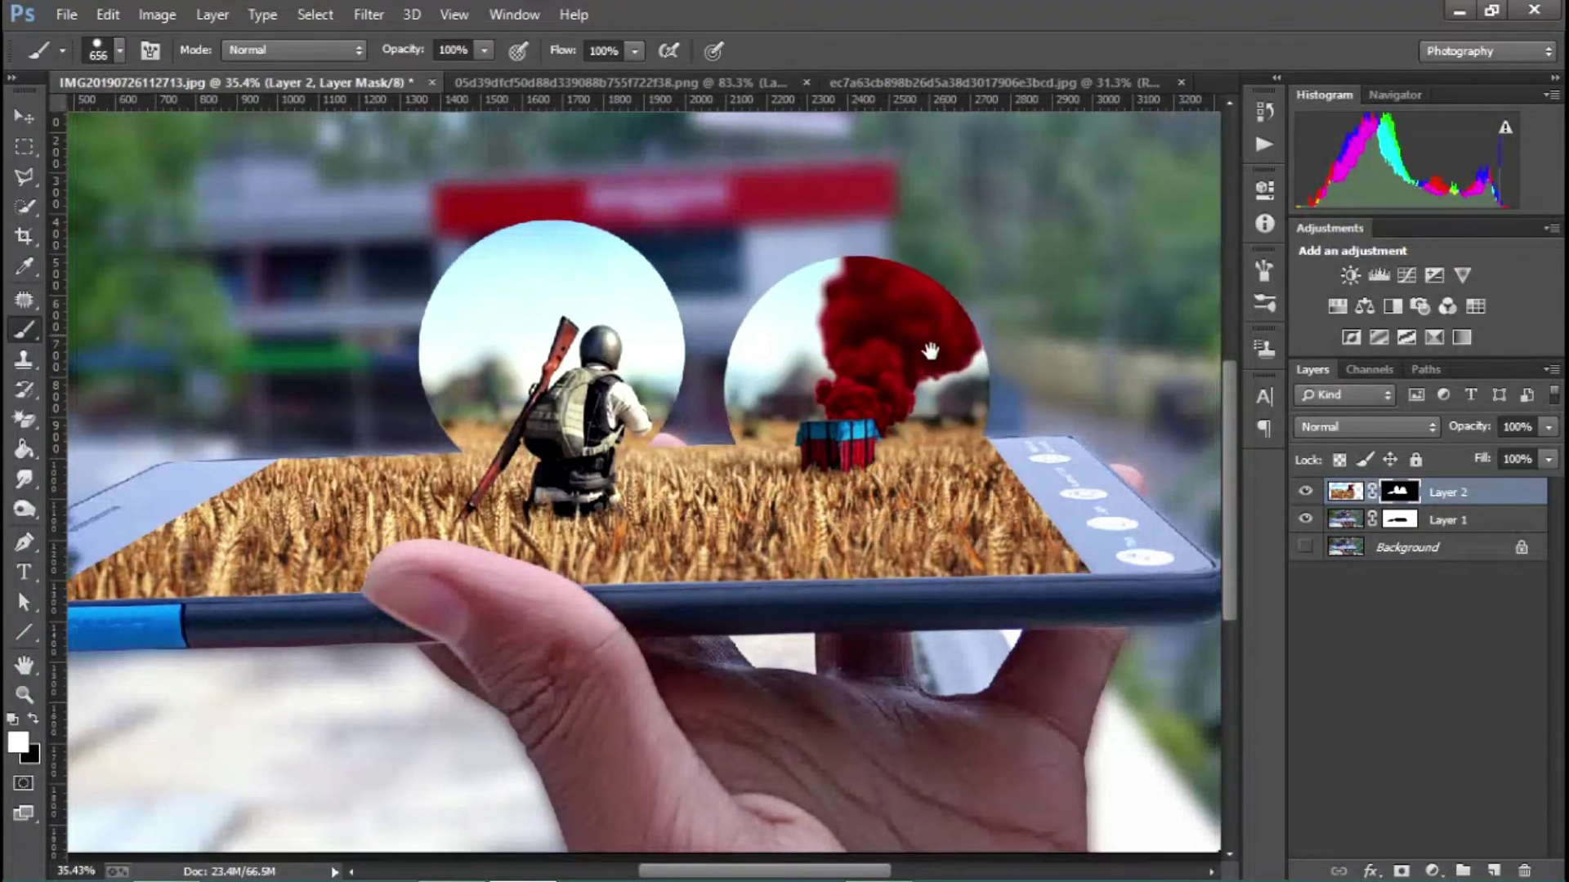
left_click_drag(850, 343, 711, 506)
mouse_move(834, 441)
left_mouse_down()
mouse_move(820, 292)
mouse_move(748, 384)
mouse_move(883, 322)
left_mouse_up()
mouse_move(799, 435)
left_mouse_down()
mouse_move(946, 264)
mouse_move(663, 381)
left_mouse_up()
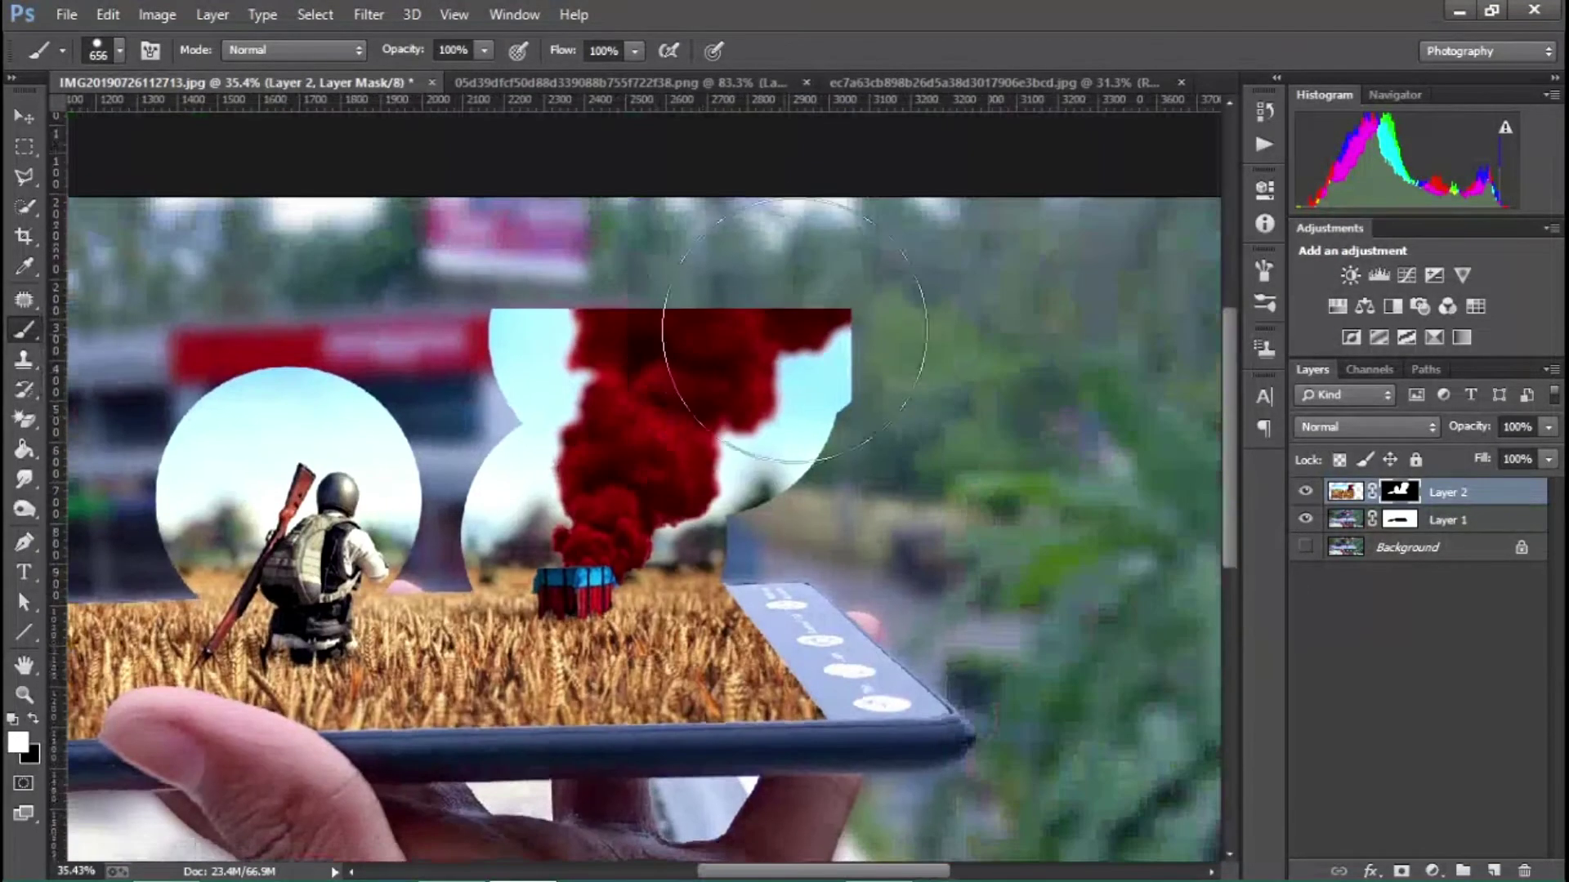
Try widening the revealed area around the soldier, then undo that extra stroke
scroll(578, 455, "down", 1)
scroll(537, 531, "down", 1)
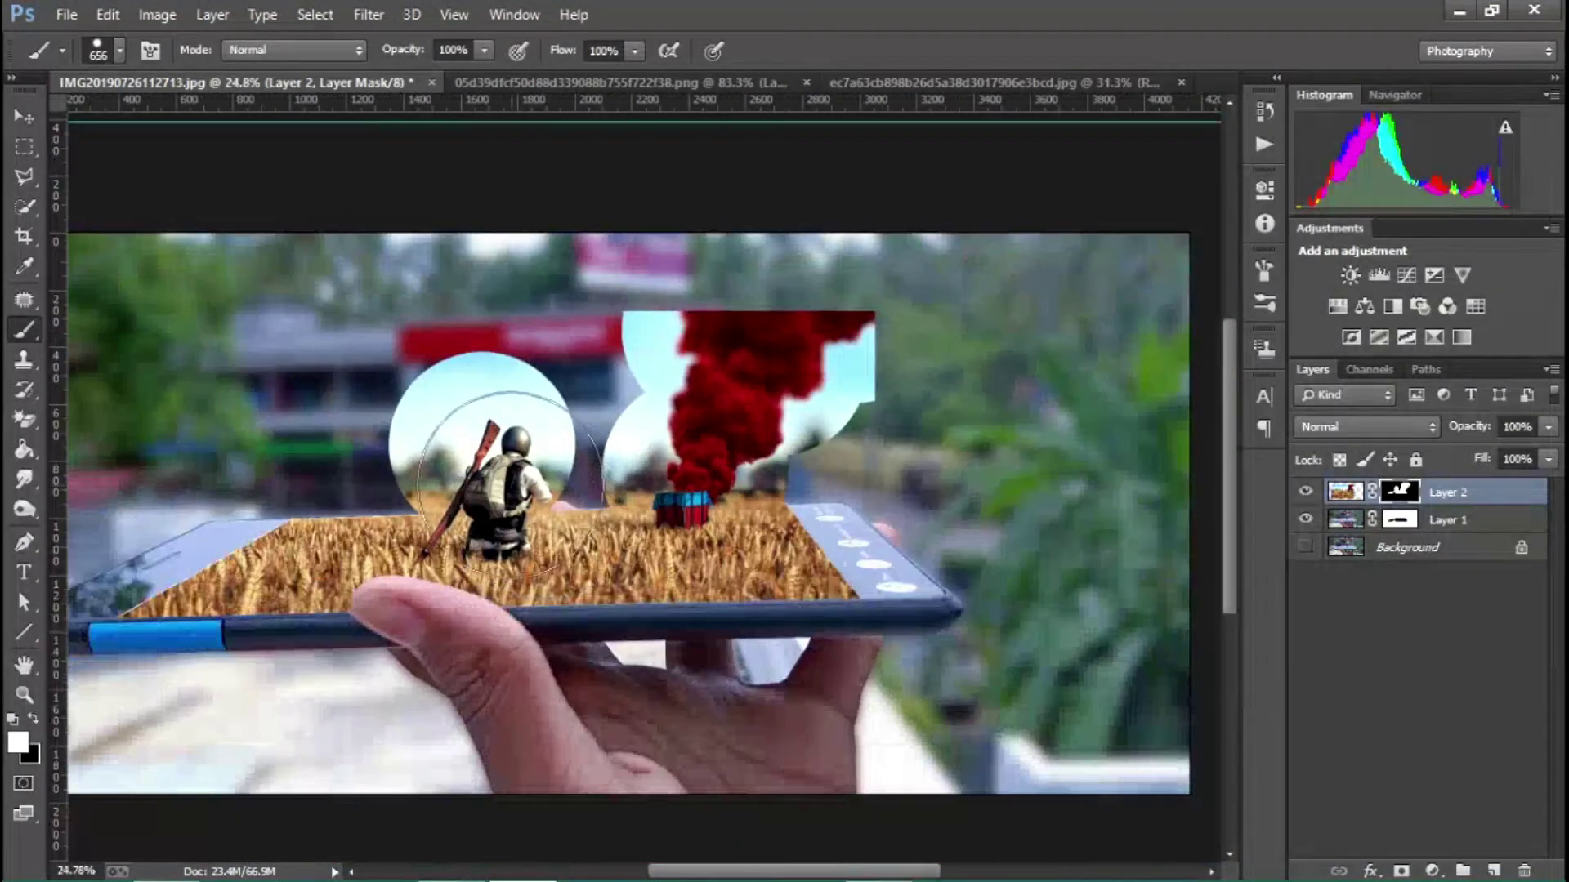
left_click_drag(499, 523, 588, 408)
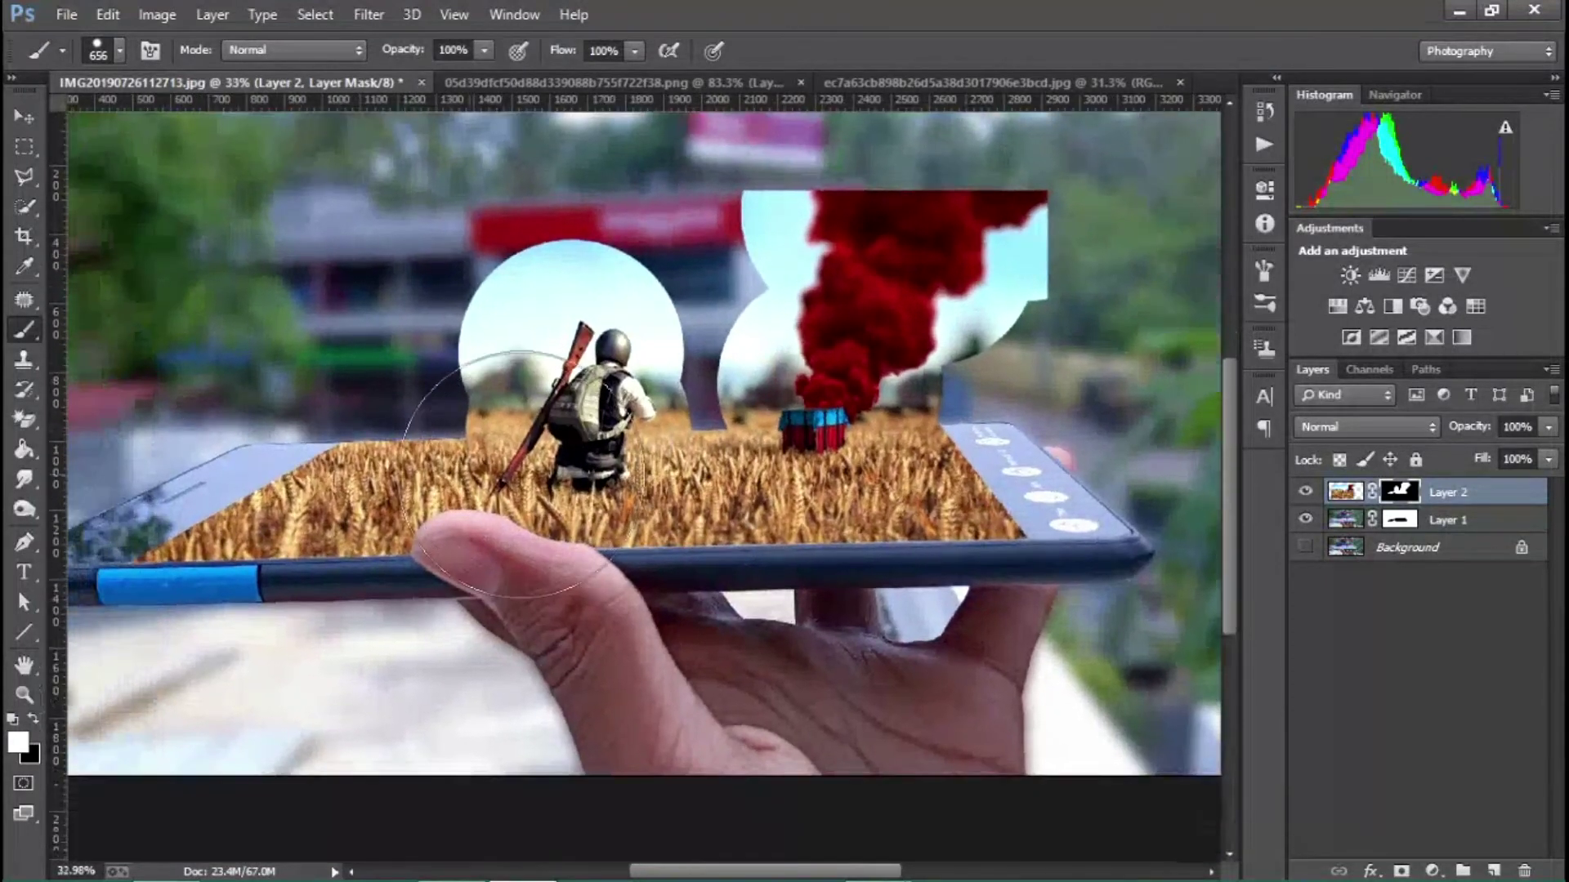
scroll(520, 473, "up", 4)
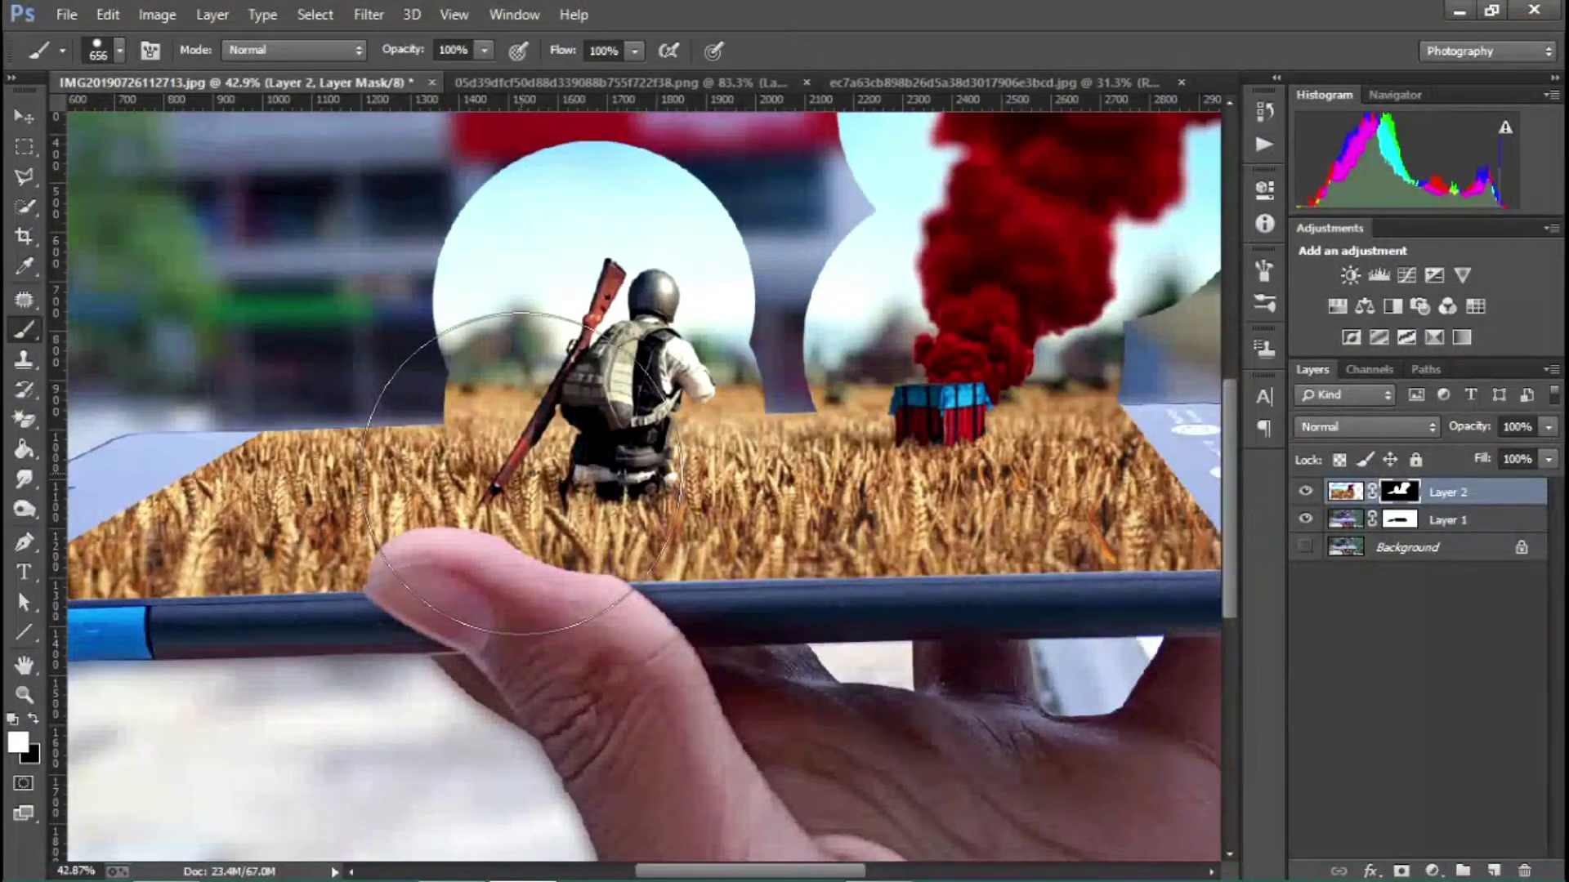
right_click(529, 477)
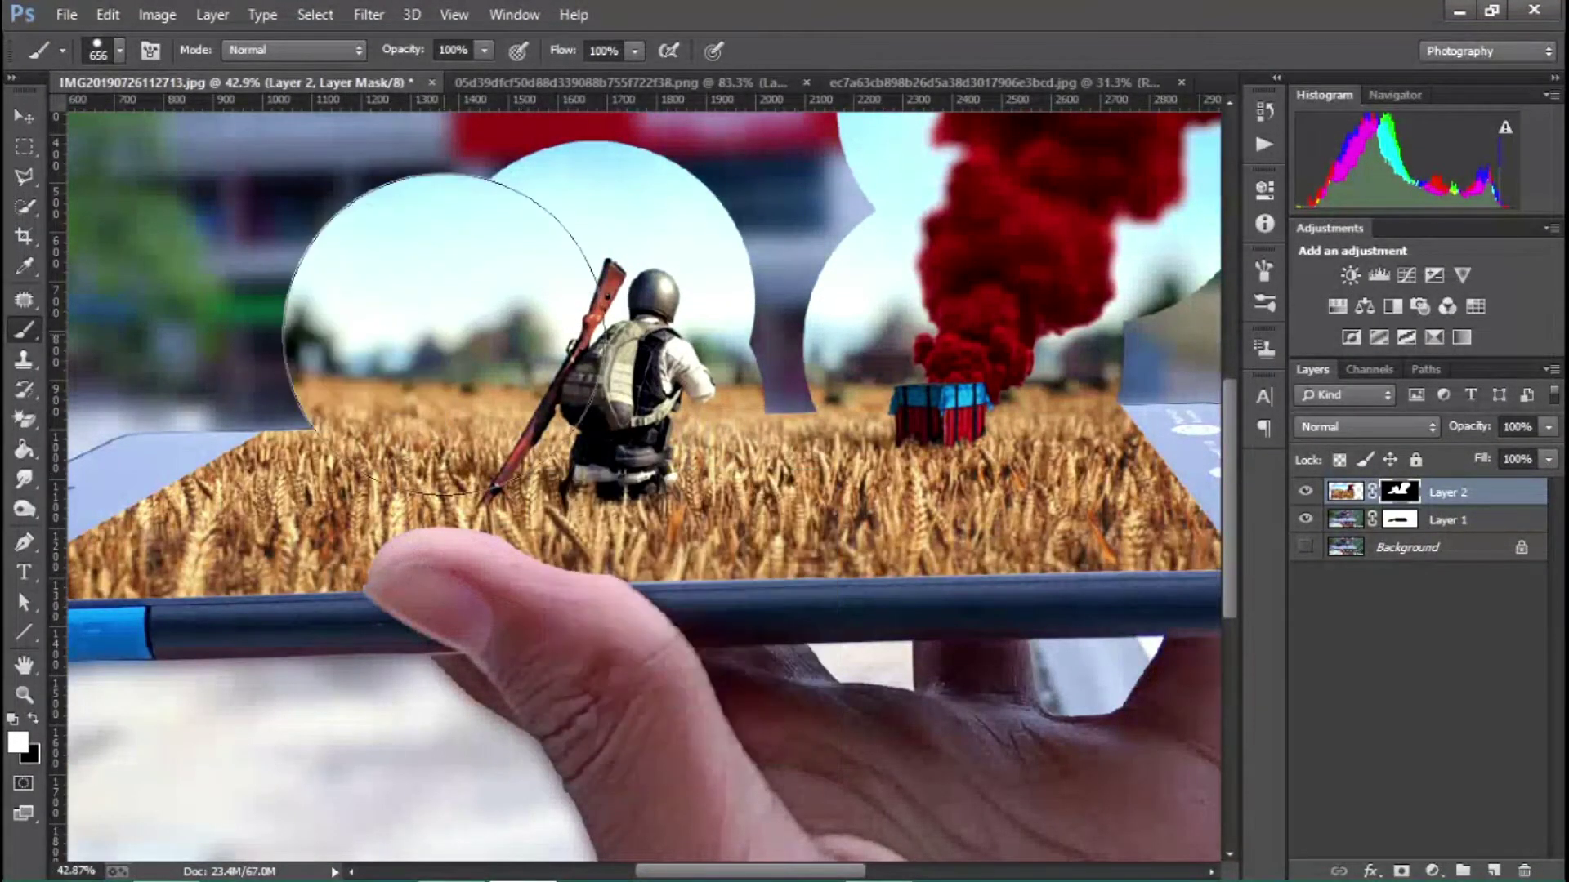
left_click_drag(386, 302, 490, 270)
key("ctrl+z")
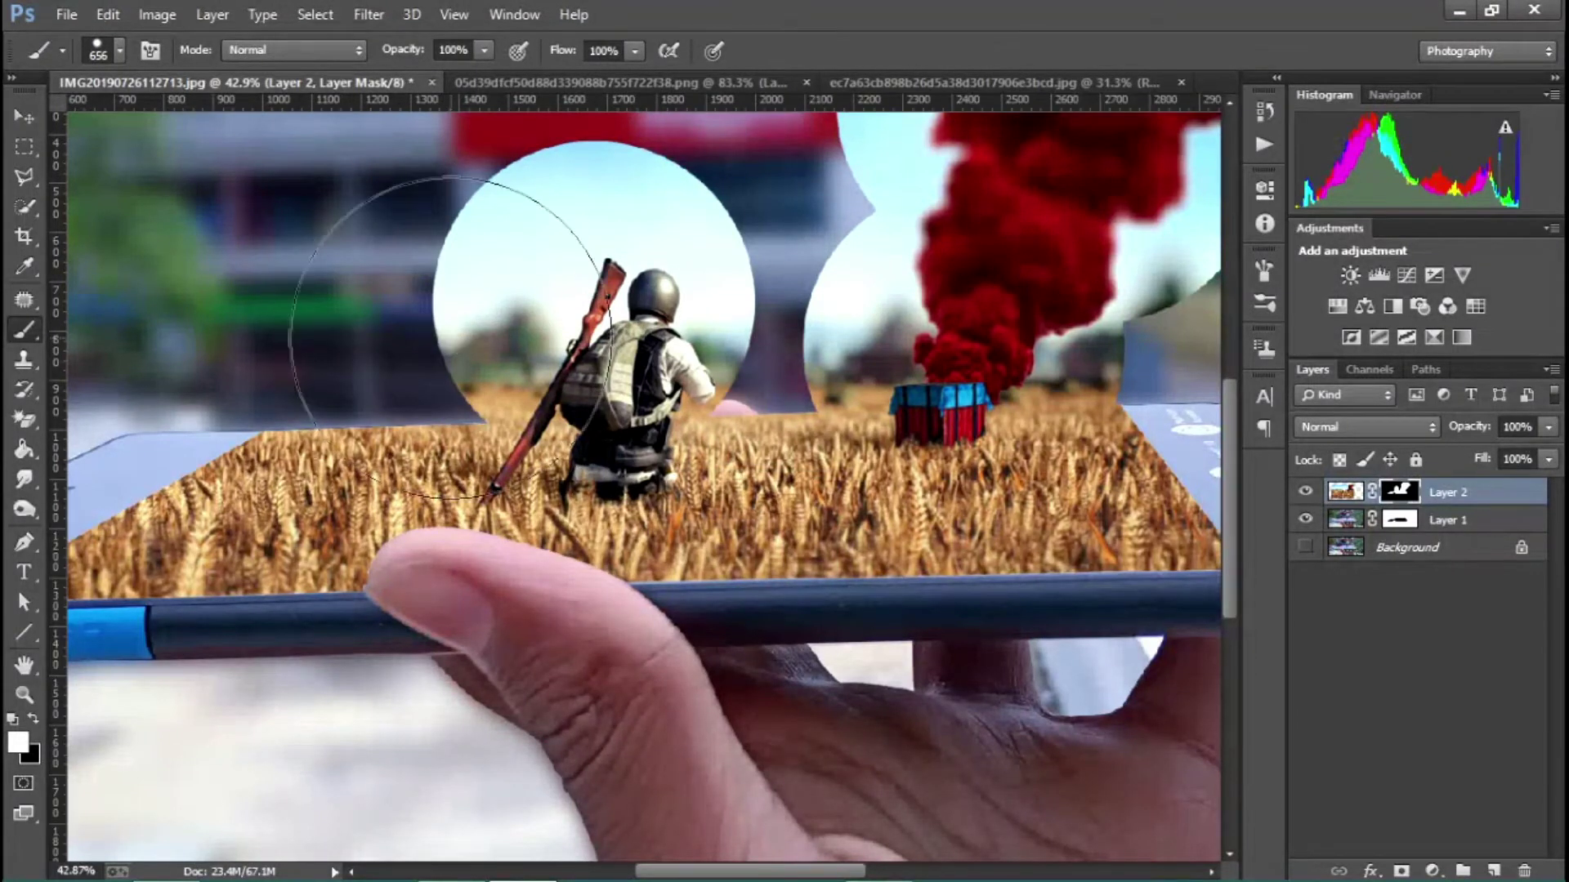
scroll(549, 414, "up", 6)
Reduce the mask brush to about 8 px and zoom in on the tablet edge
scroll(549, 414, "up", 2)
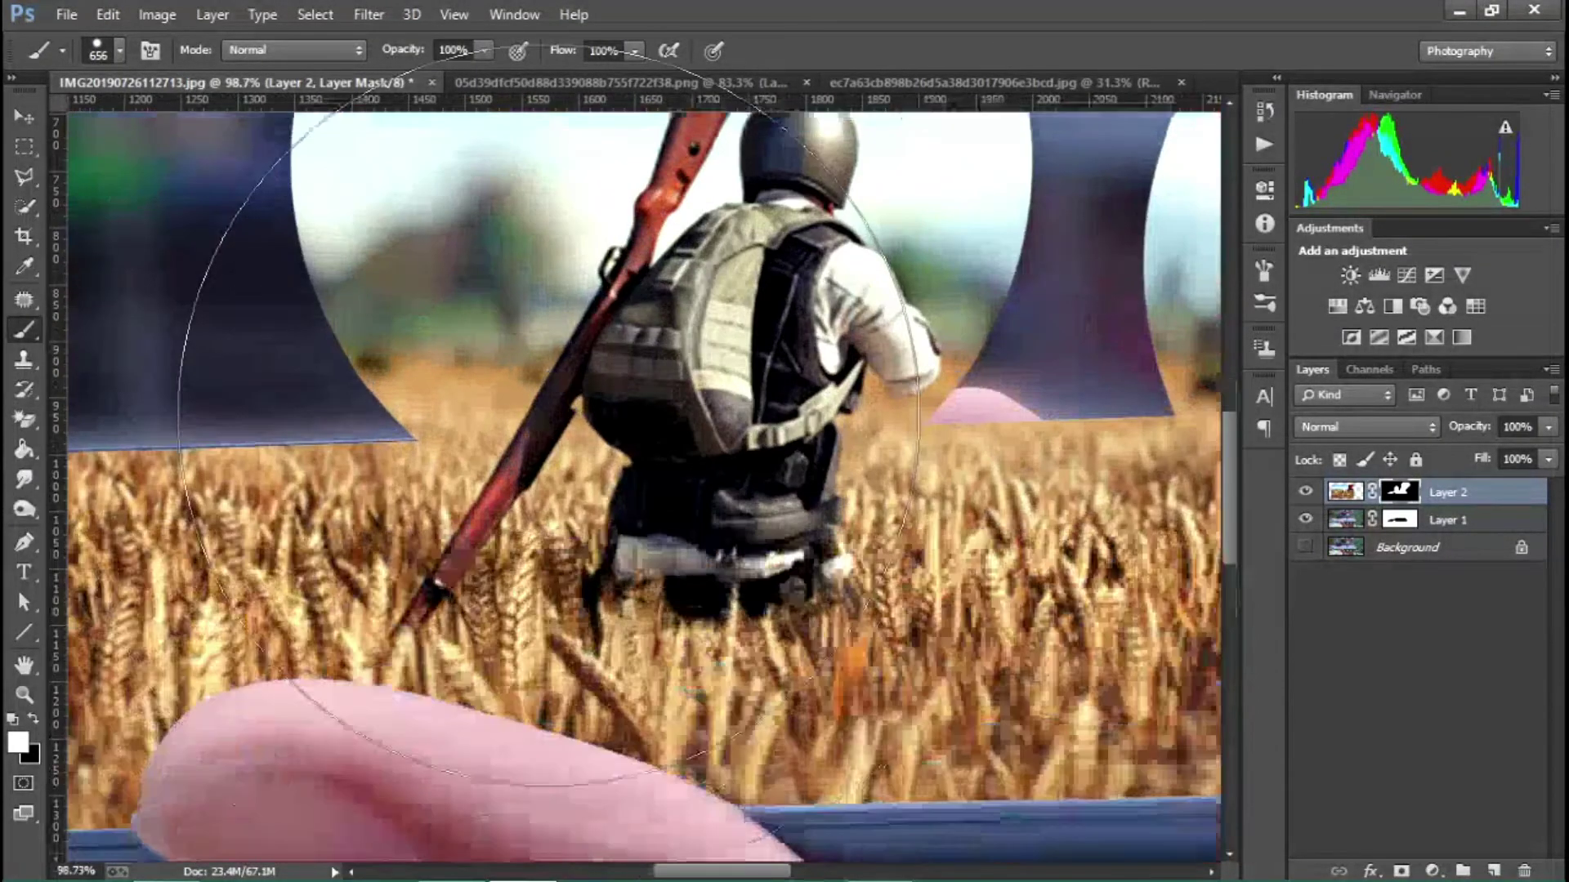
key("bracketleft")
key("bracketleft")
key("bracketleft")
mouse_move(416, 475)
left_mouse_down()
mouse_move(193, 575)
mouse_move(231, 549)
left_mouse_up()
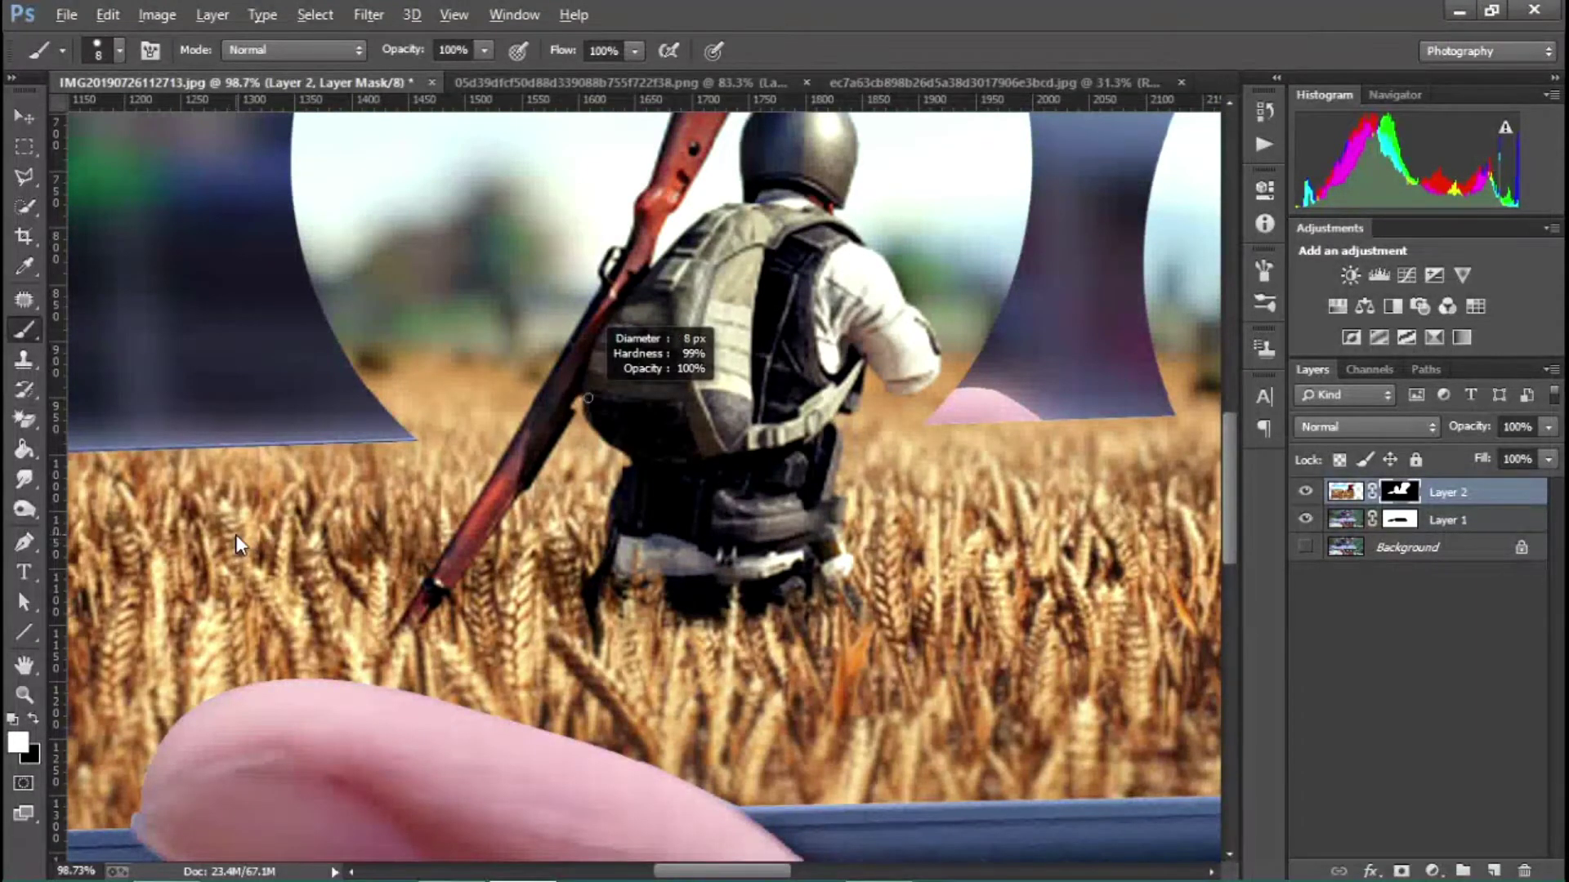
scroll(413, 440, "up", 5)
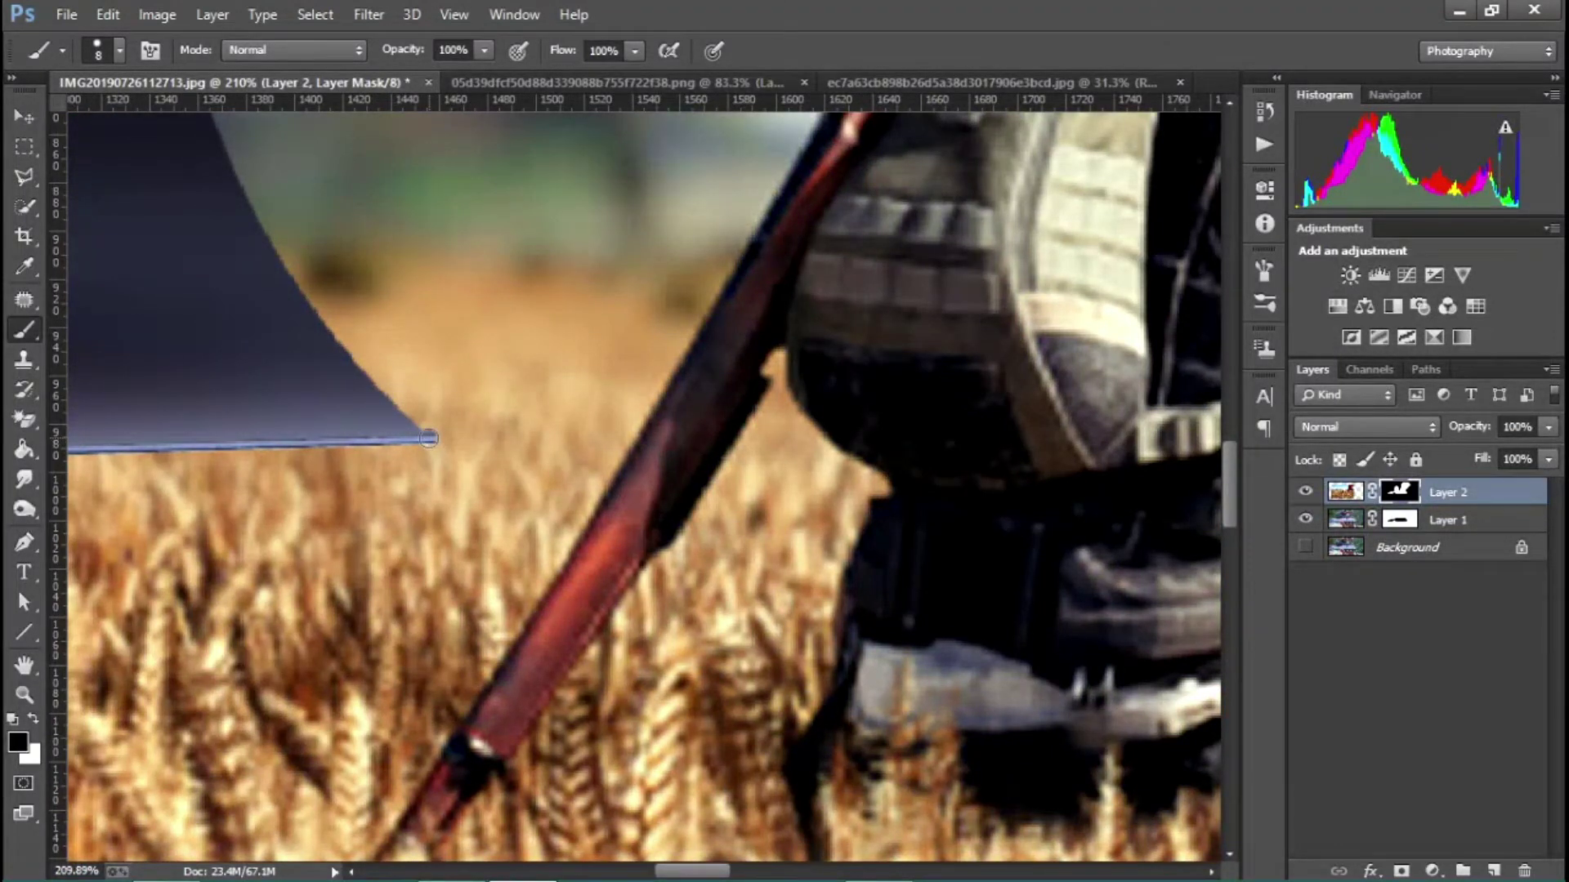
Draw a straight mask stroke extending the thin blue tablet edge right to the rifle
left_click(635, 441, "shift")
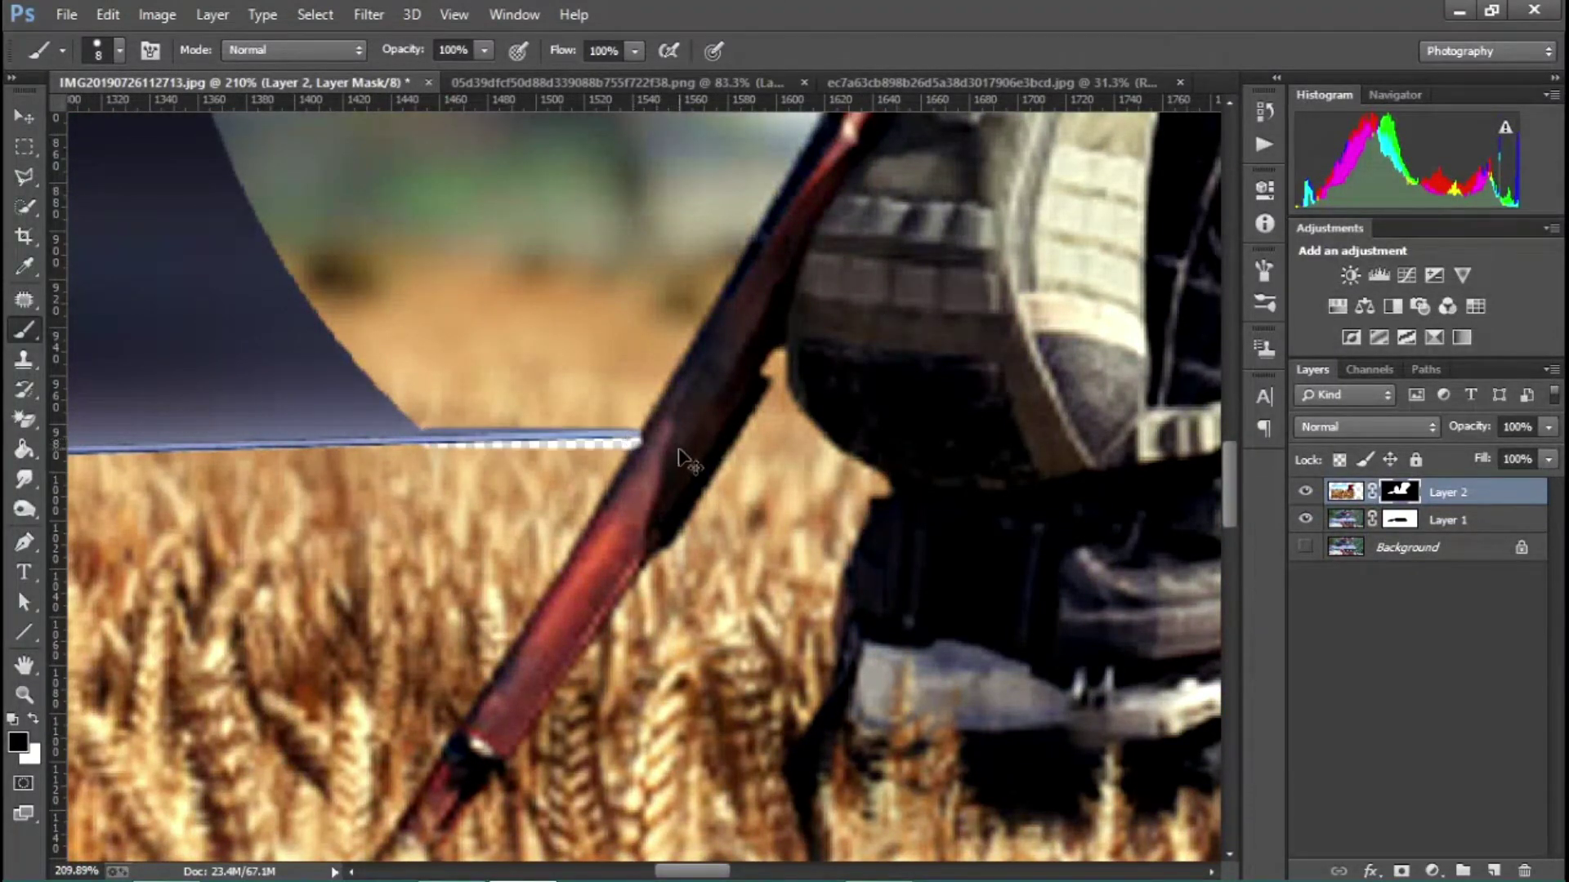
key("ctrl+z")
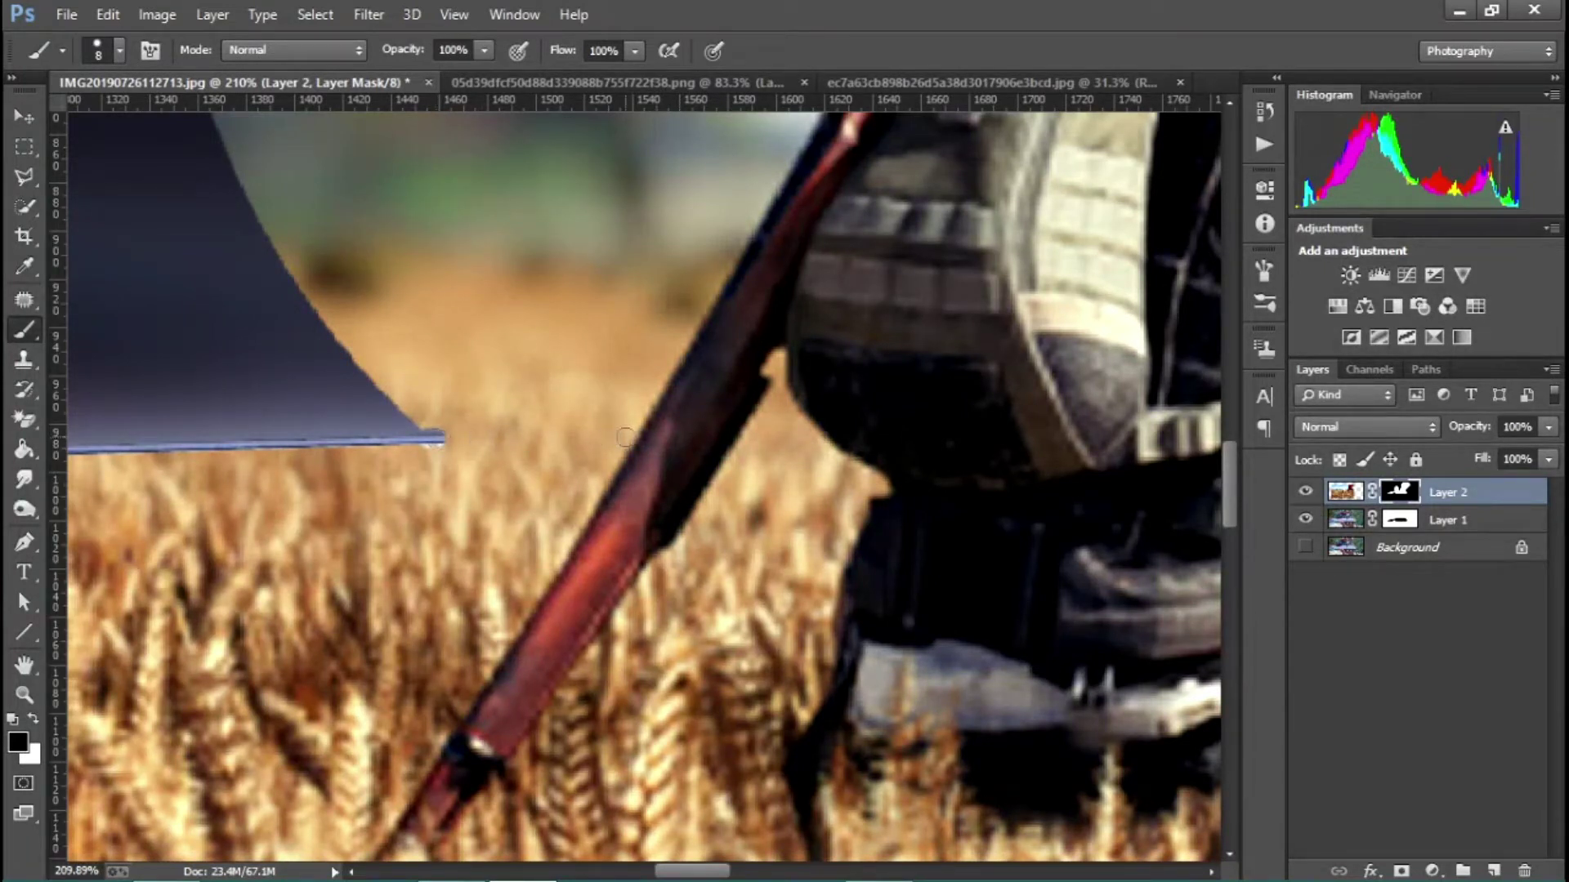
left_click(636, 433, "shift")
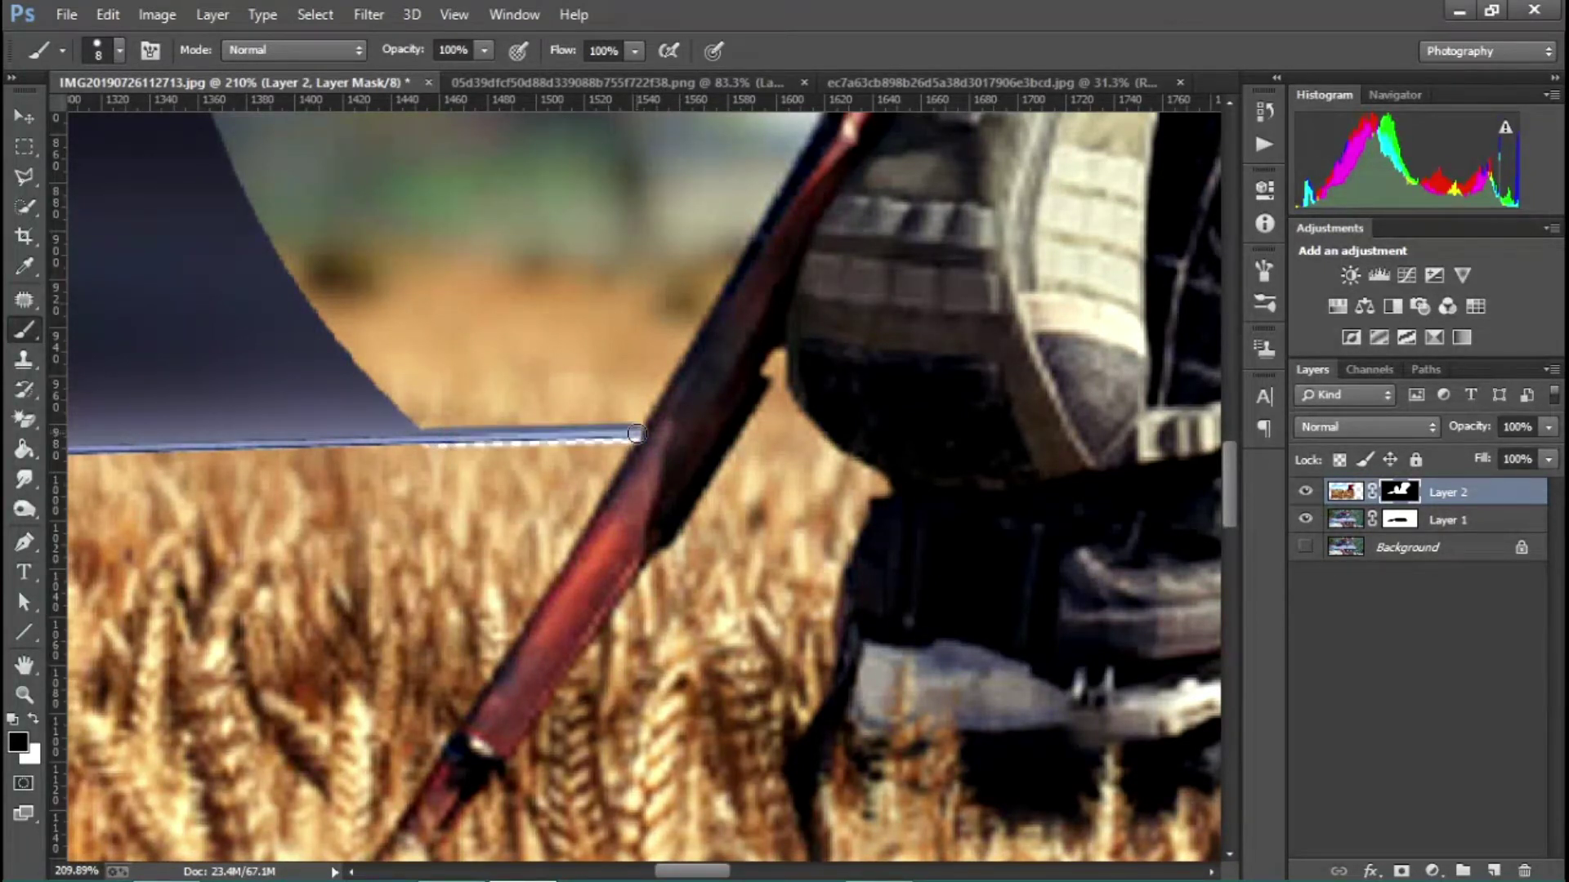
key("ctrl+z")
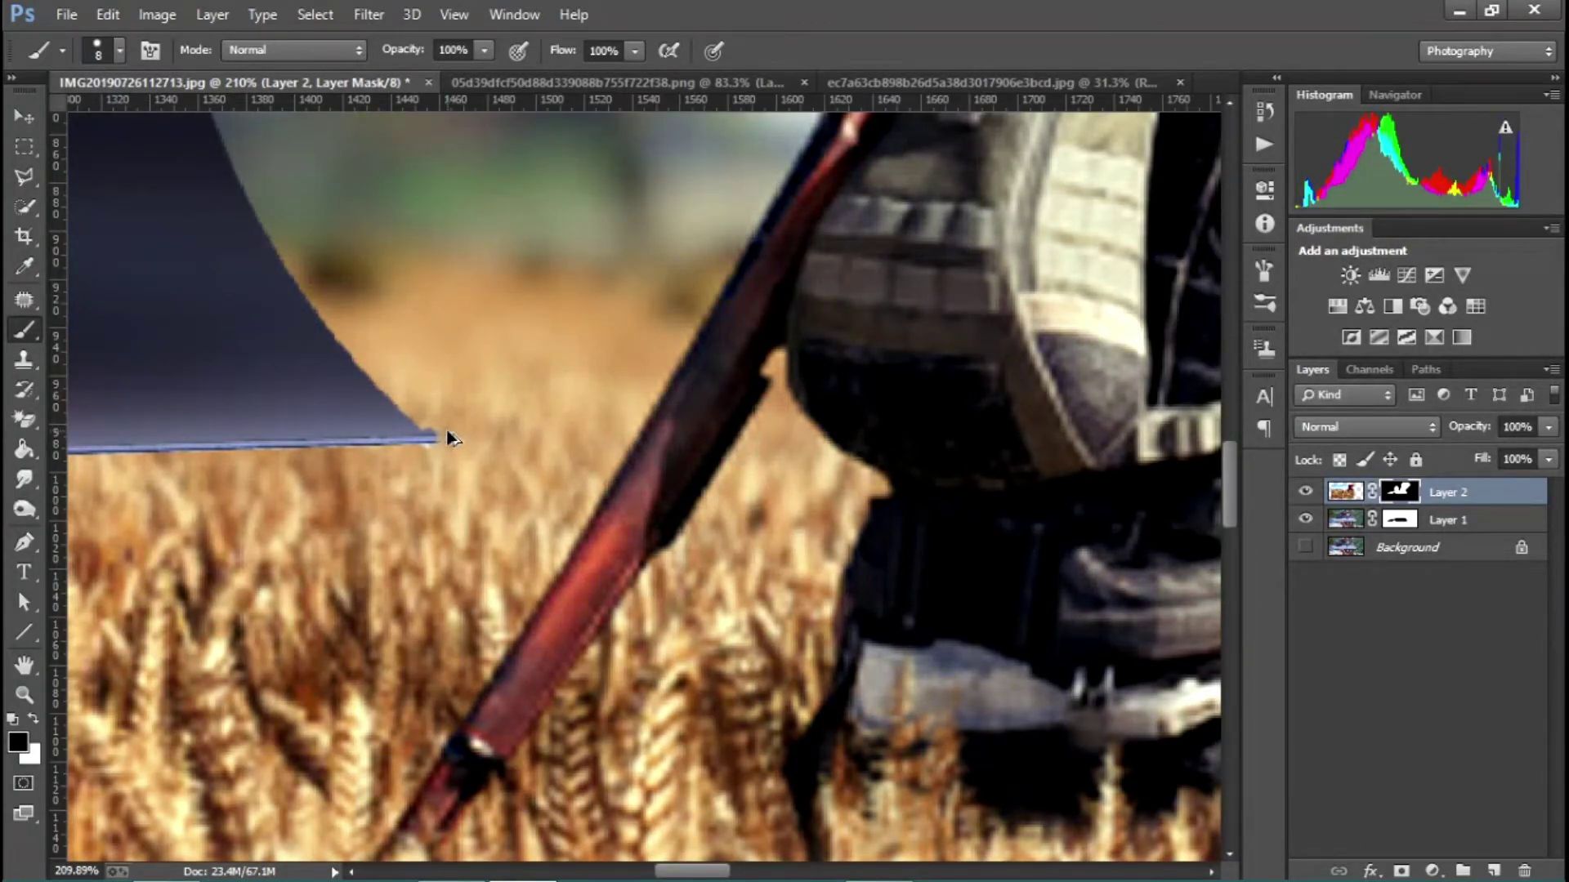
left_click(637, 437, "shift")
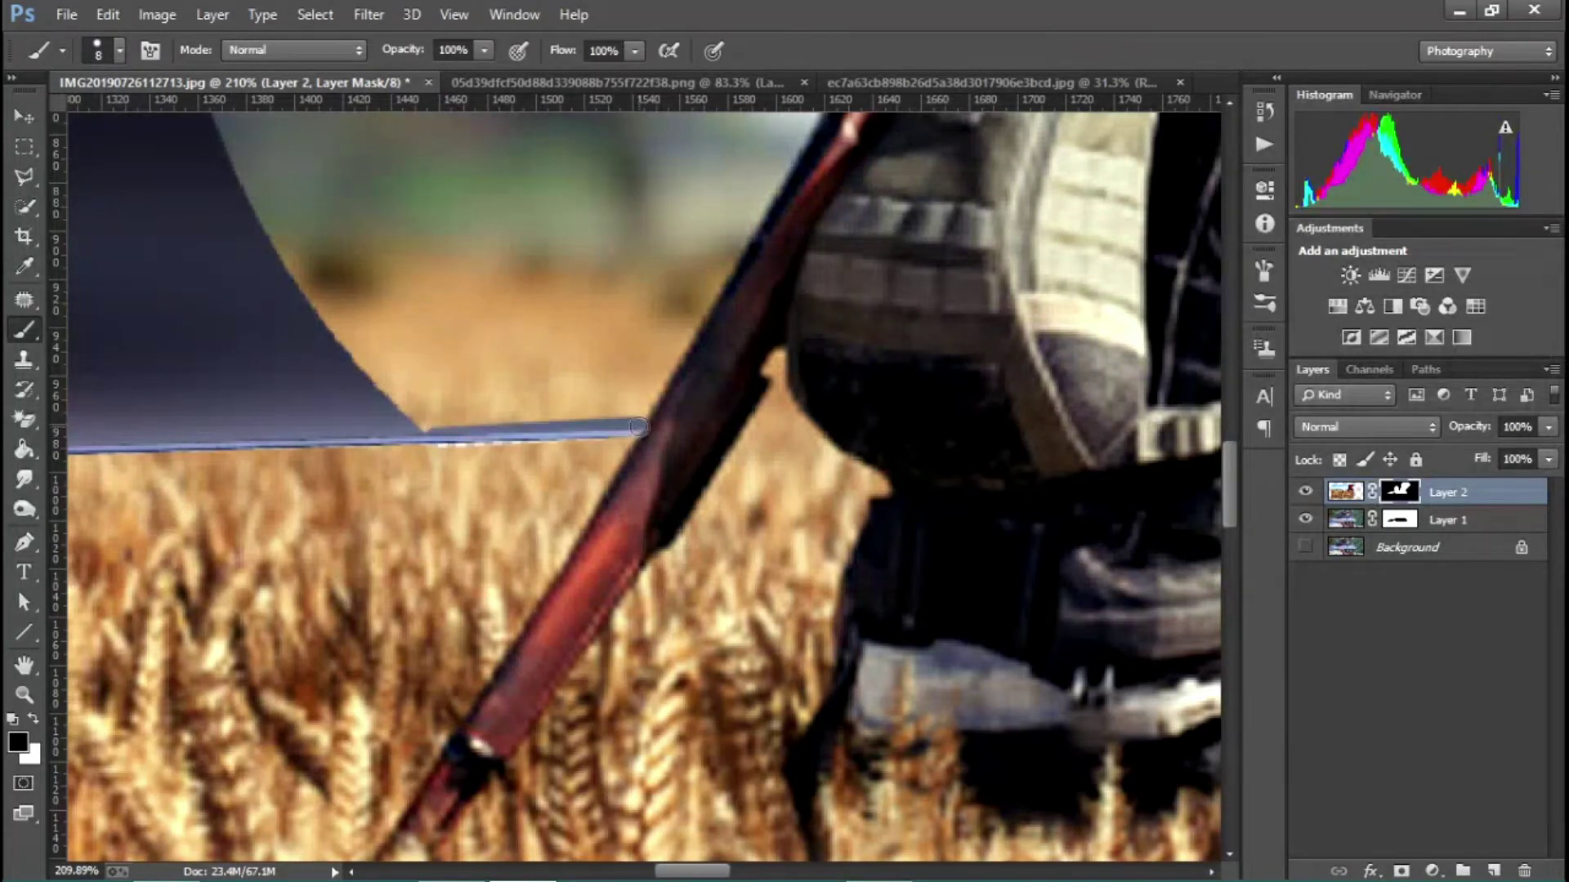
scroll(608, 429, "up", 3)
scroll(619, 406, "up", 3)
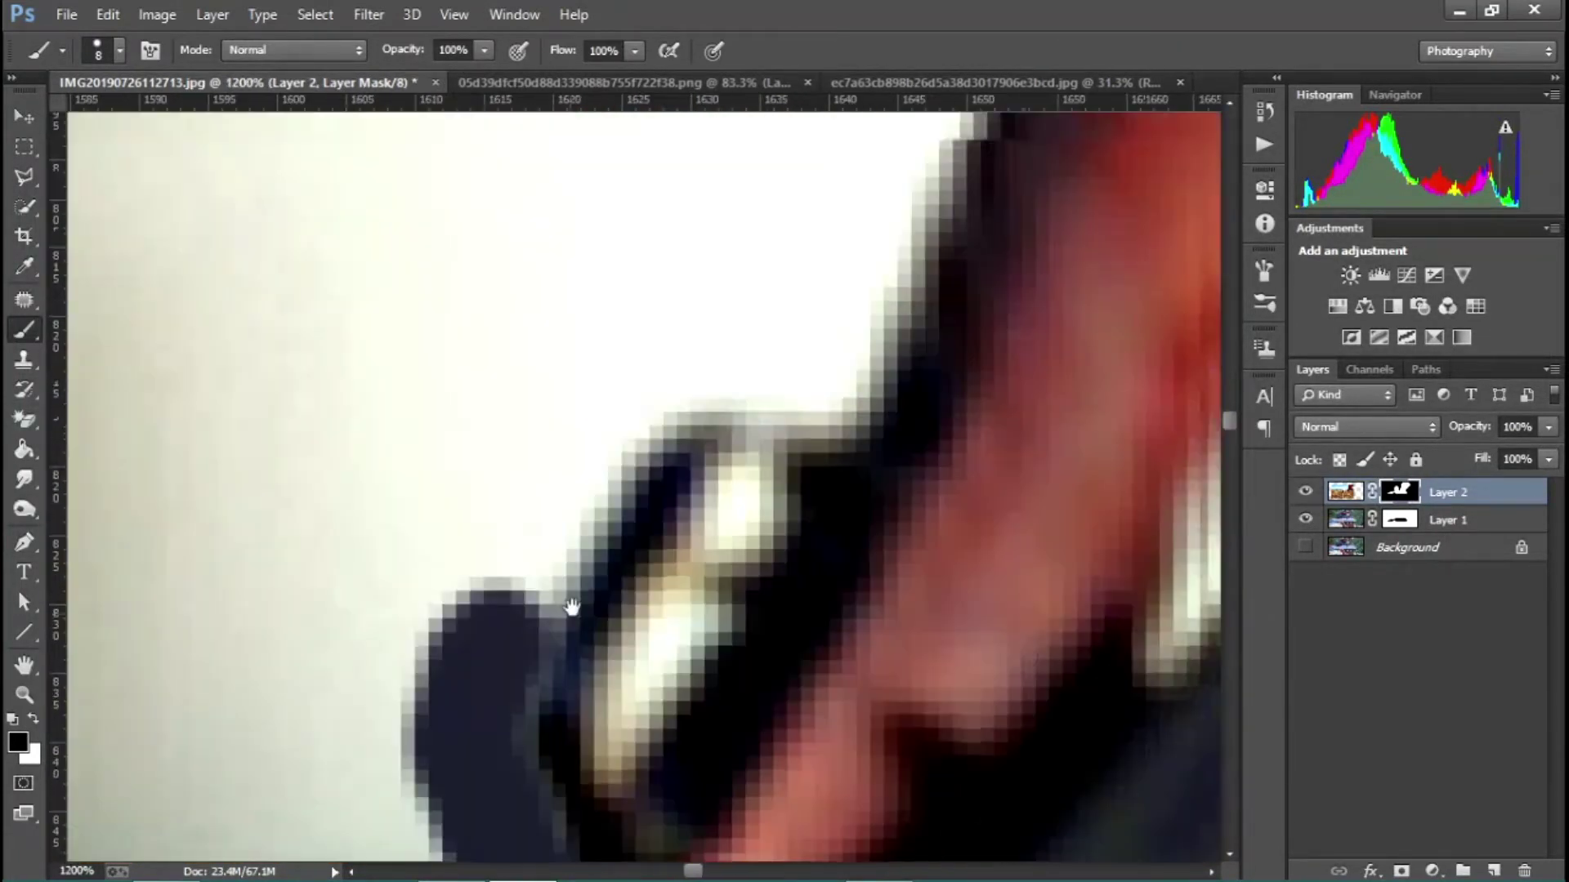
Paint Layer 2's mask around the rifle buckle and strap edge with a smaller brush
left_click_drag(572, 613, 842, 421)
left_click(732, 219, "shift")
scroll(731, 219, "up", 5)
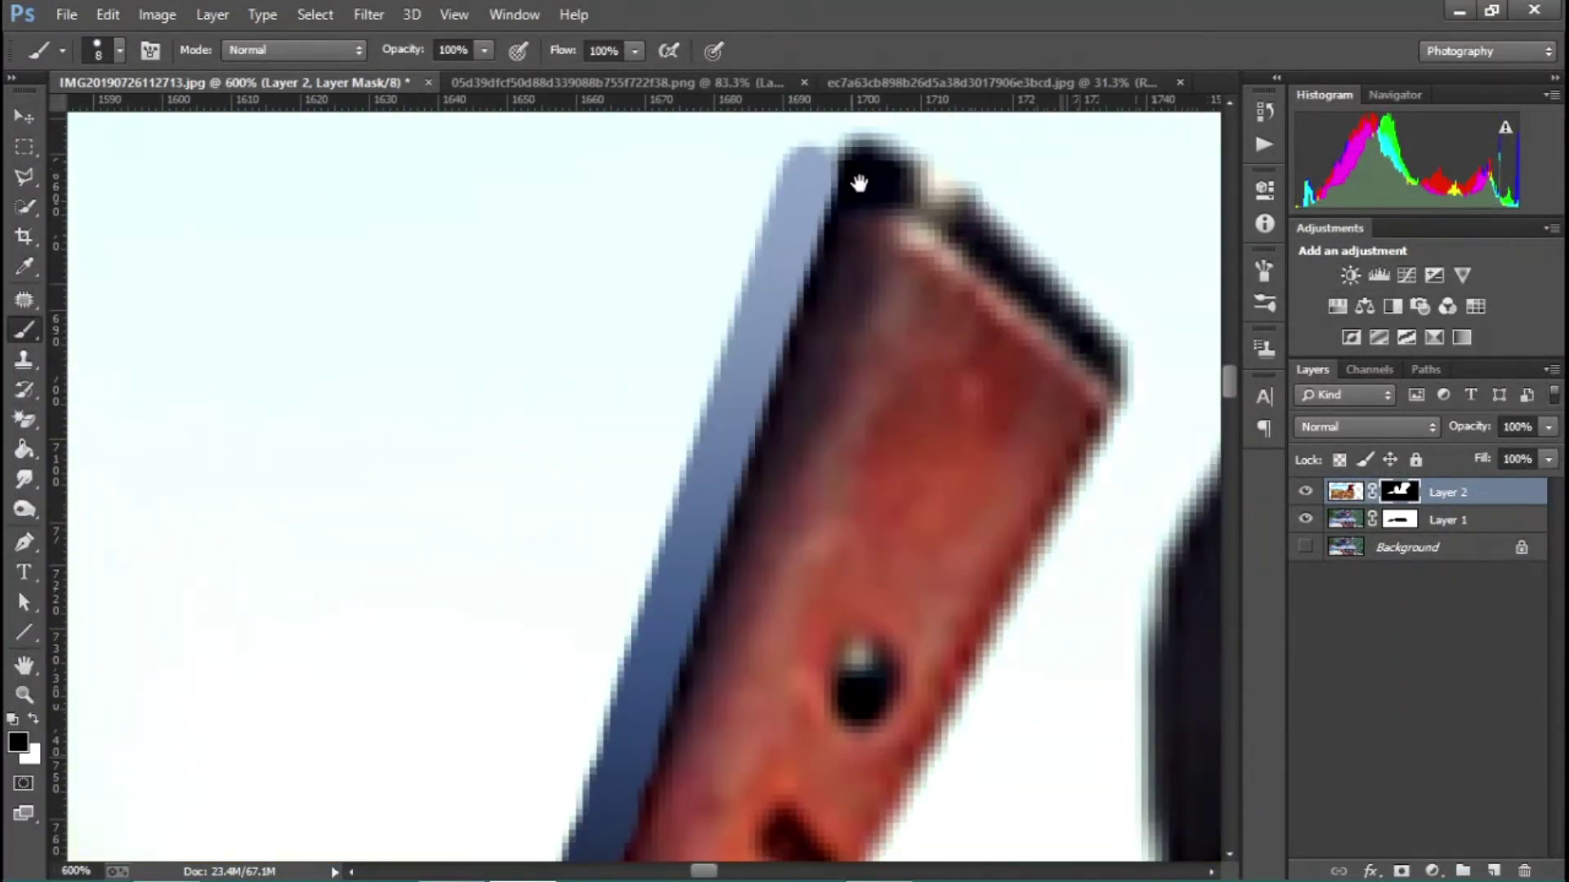
scroll(858, 175, "right", 4)
scroll(650, 520, "down", 5)
key("bracketleft")
key("bracketleft")
key("bracketleft")
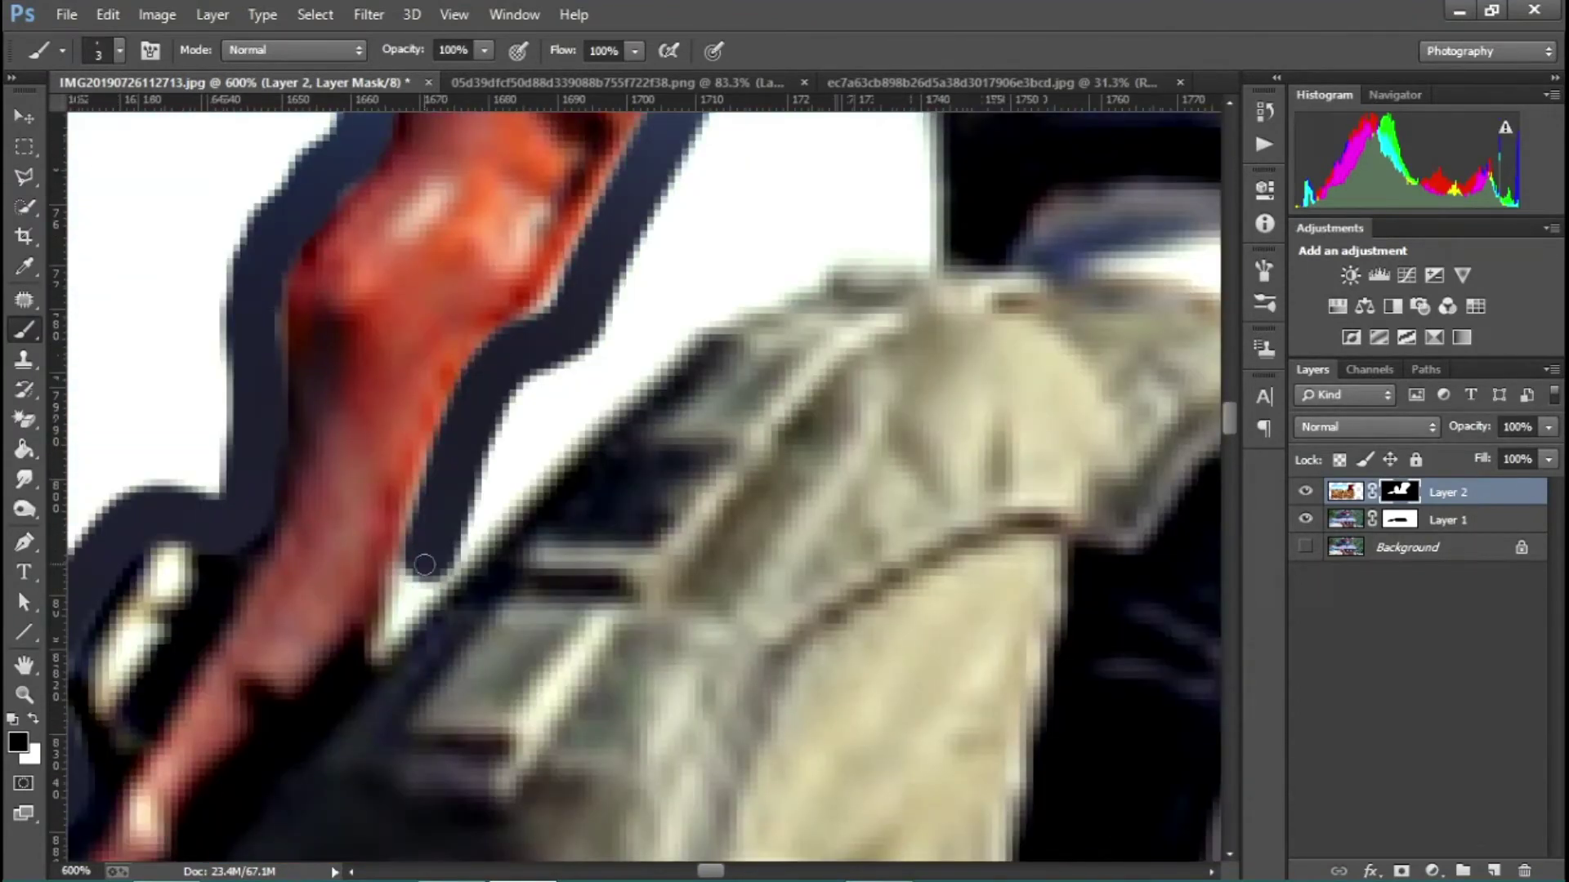
left_click_drag(433, 564, 380, 646)
left_click_drag(481, 517, 550, 424)
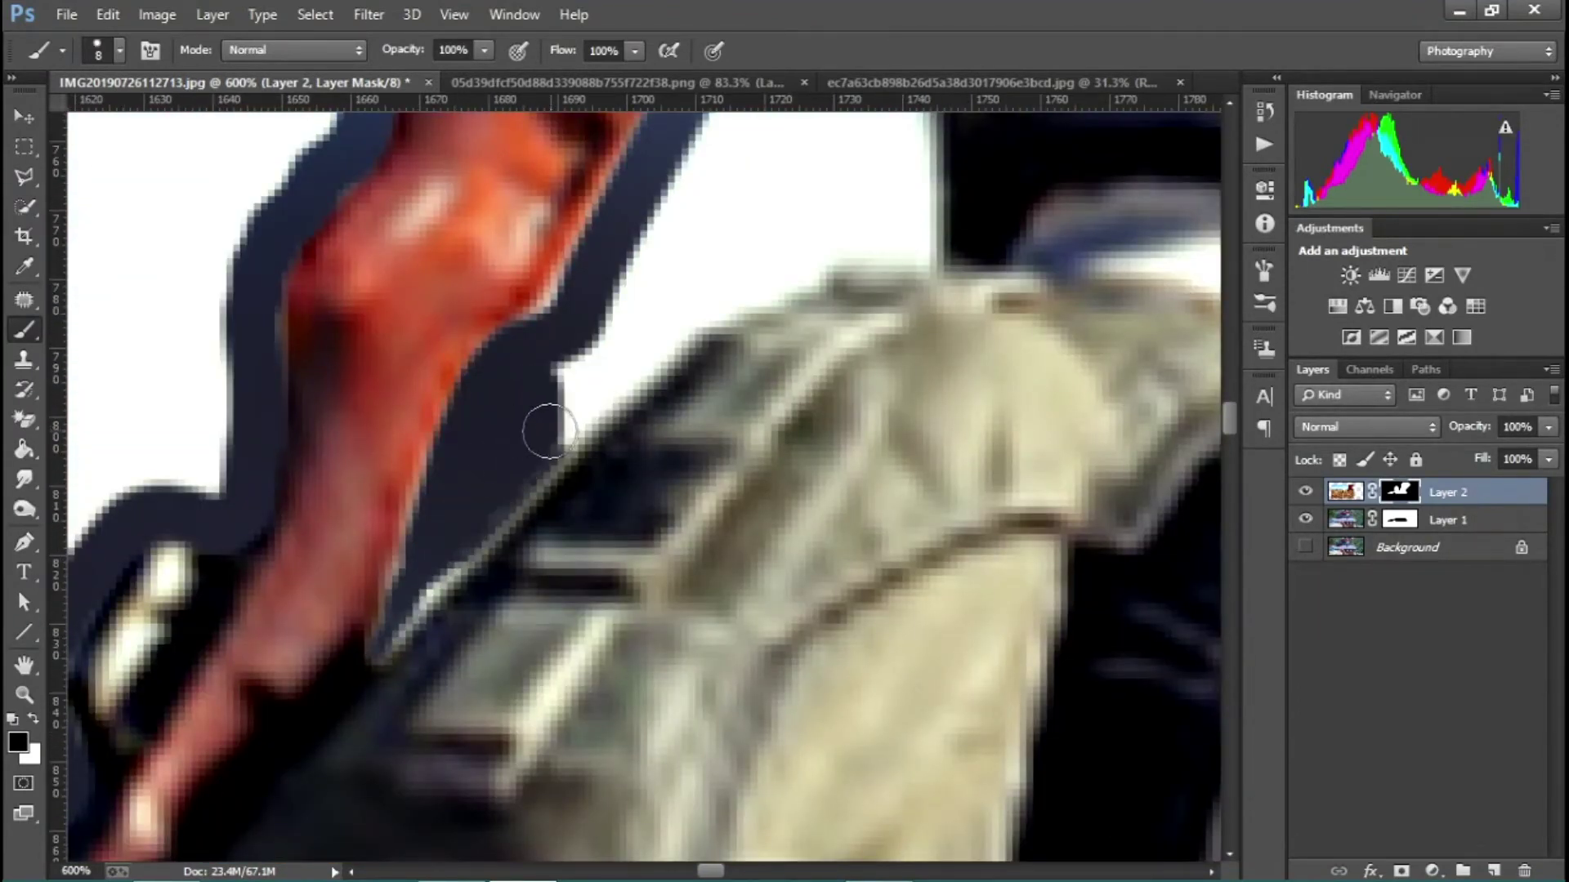
scroll(799, 392, "up", 3)
scroll(812, 273, "right", 3)
scroll(763, 294, "up", 2)
Refine the mask along the soldier's helmet and strap edges
left_click_drag(763, 294, 1096, 262)
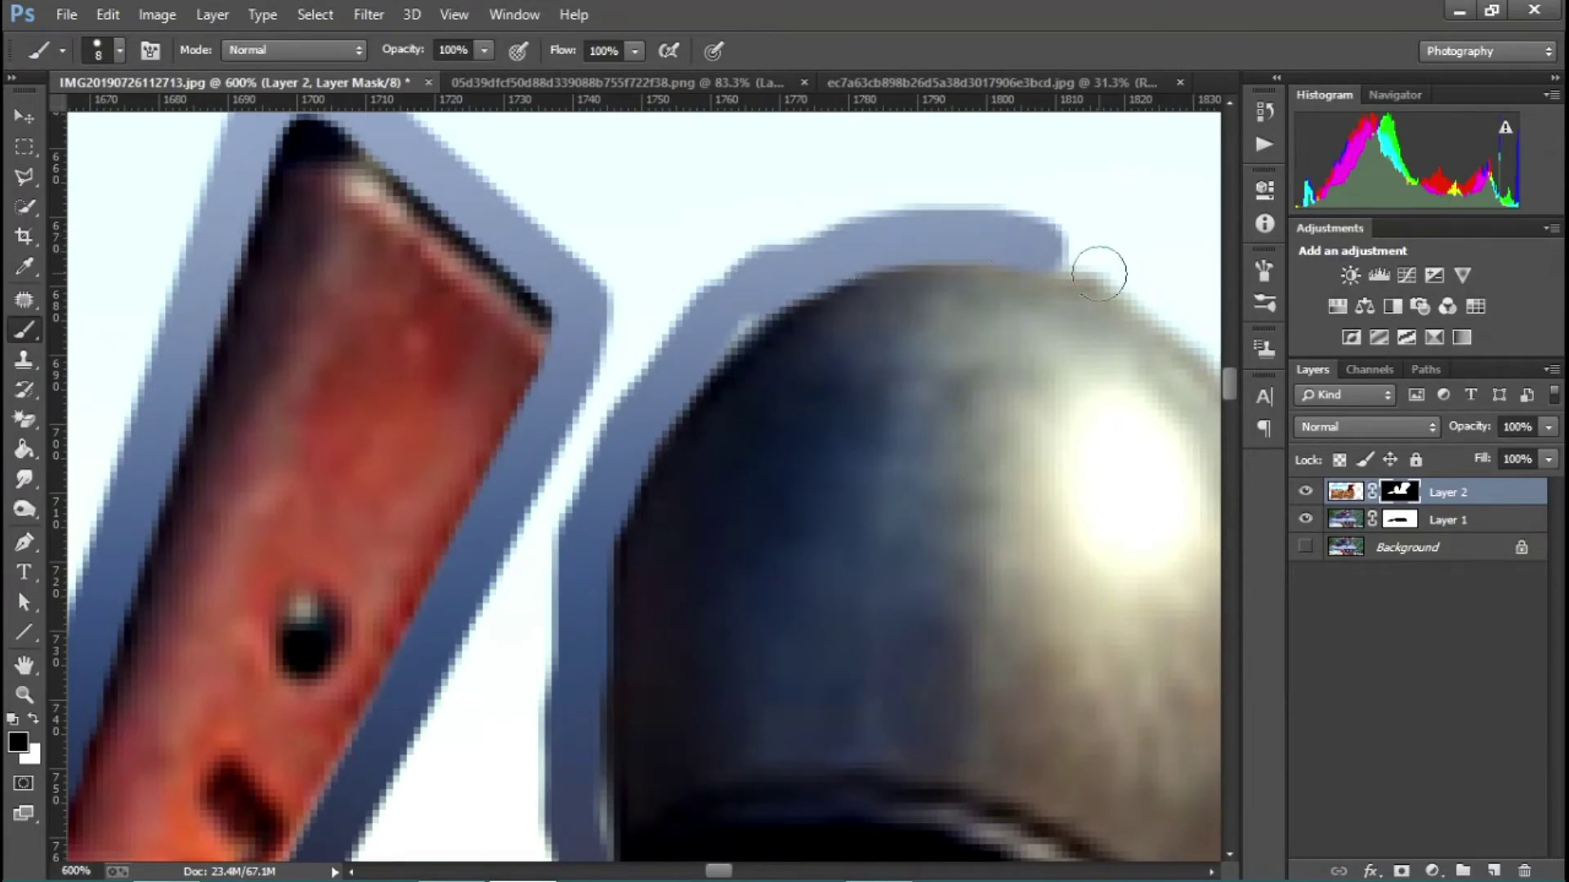
scroll(589, 403, "right", 5)
scroll(589, 403, "down", 2)
left_click_drag(736, 347, 746, 517)
scroll(746, 517, "down", 3)
mouse_move(739, 245)
left_mouse_down()
mouse_move(666, 540)
mouse_move(601, 556)
left_mouse_up()
scroll(571, 465, "down", 2)
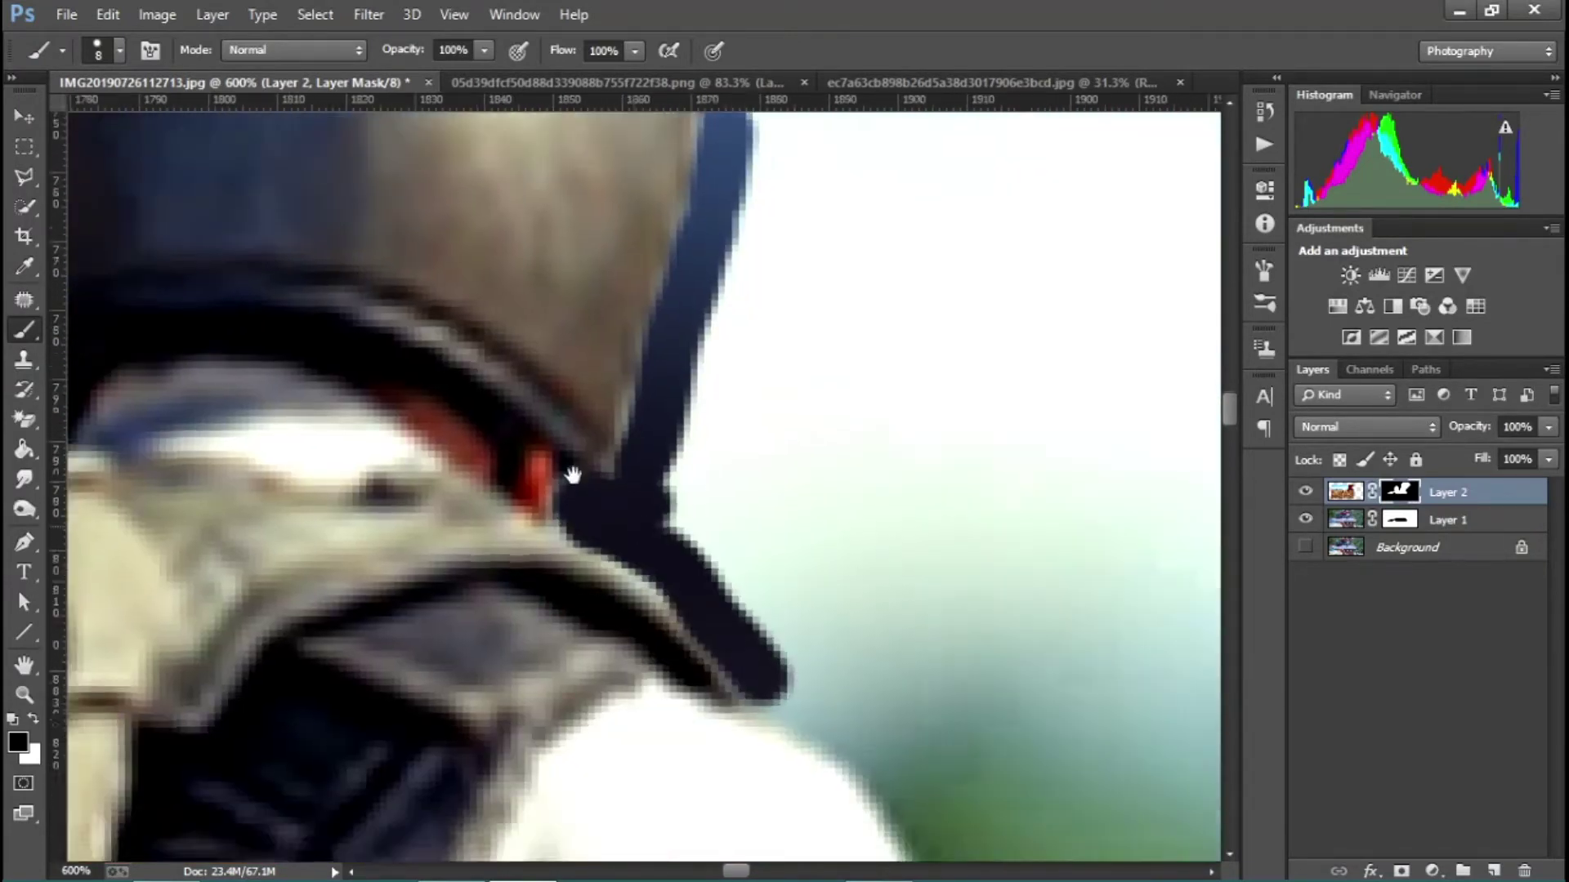
scroll(571, 465, "down", 10)
mouse_move(550, 353)
left_mouse_down()
mouse_move(697, 466)
mouse_move(254, 602)
left_mouse_up()
scroll(255, 602, "down", 3)
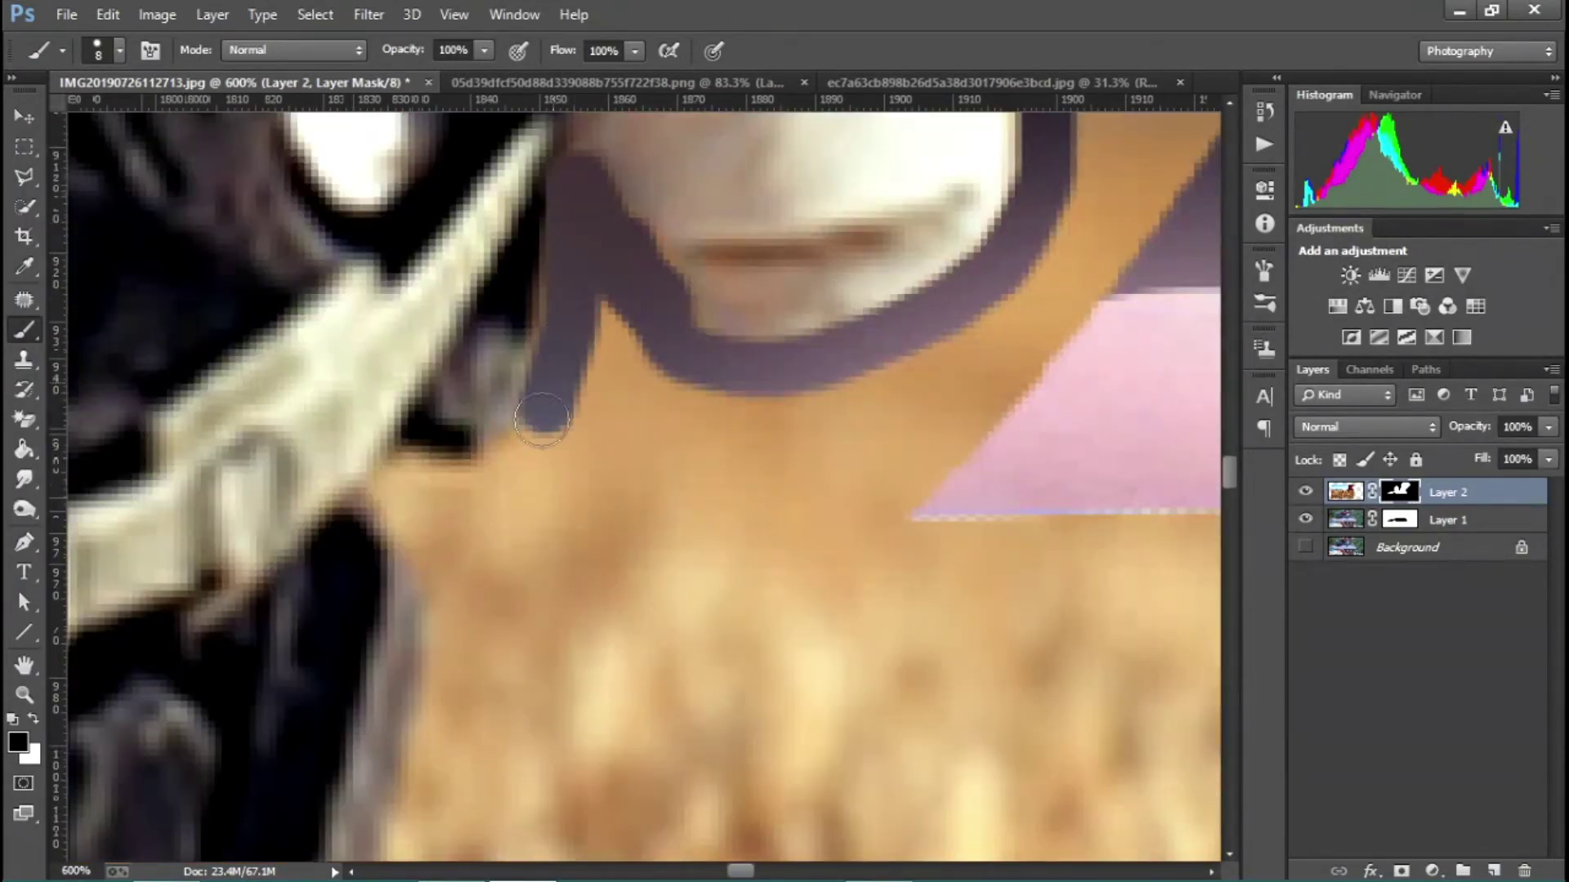
scroll(532, 630, "down", 3)
scroll(471, 546, "up", 2)
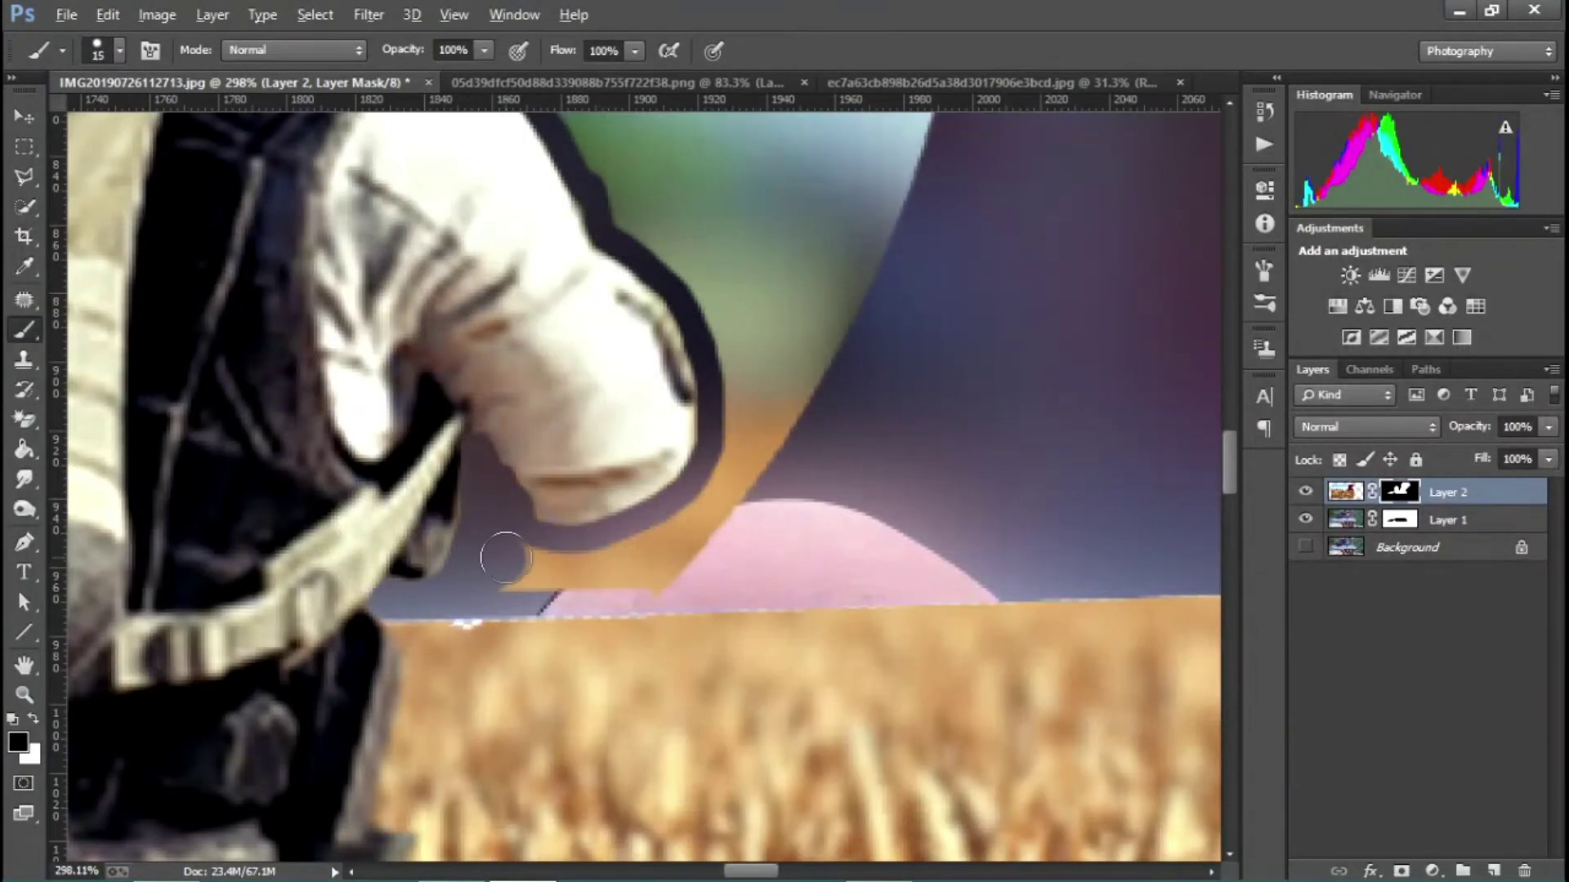
Paint out the orange band near the arm and the light halos beside the helmet and rifle
left_click_drag(505, 558, 686, 519)
scroll(698, 499, "down", 3)
key("bracketright")
key("bracketright")
key("bracketright")
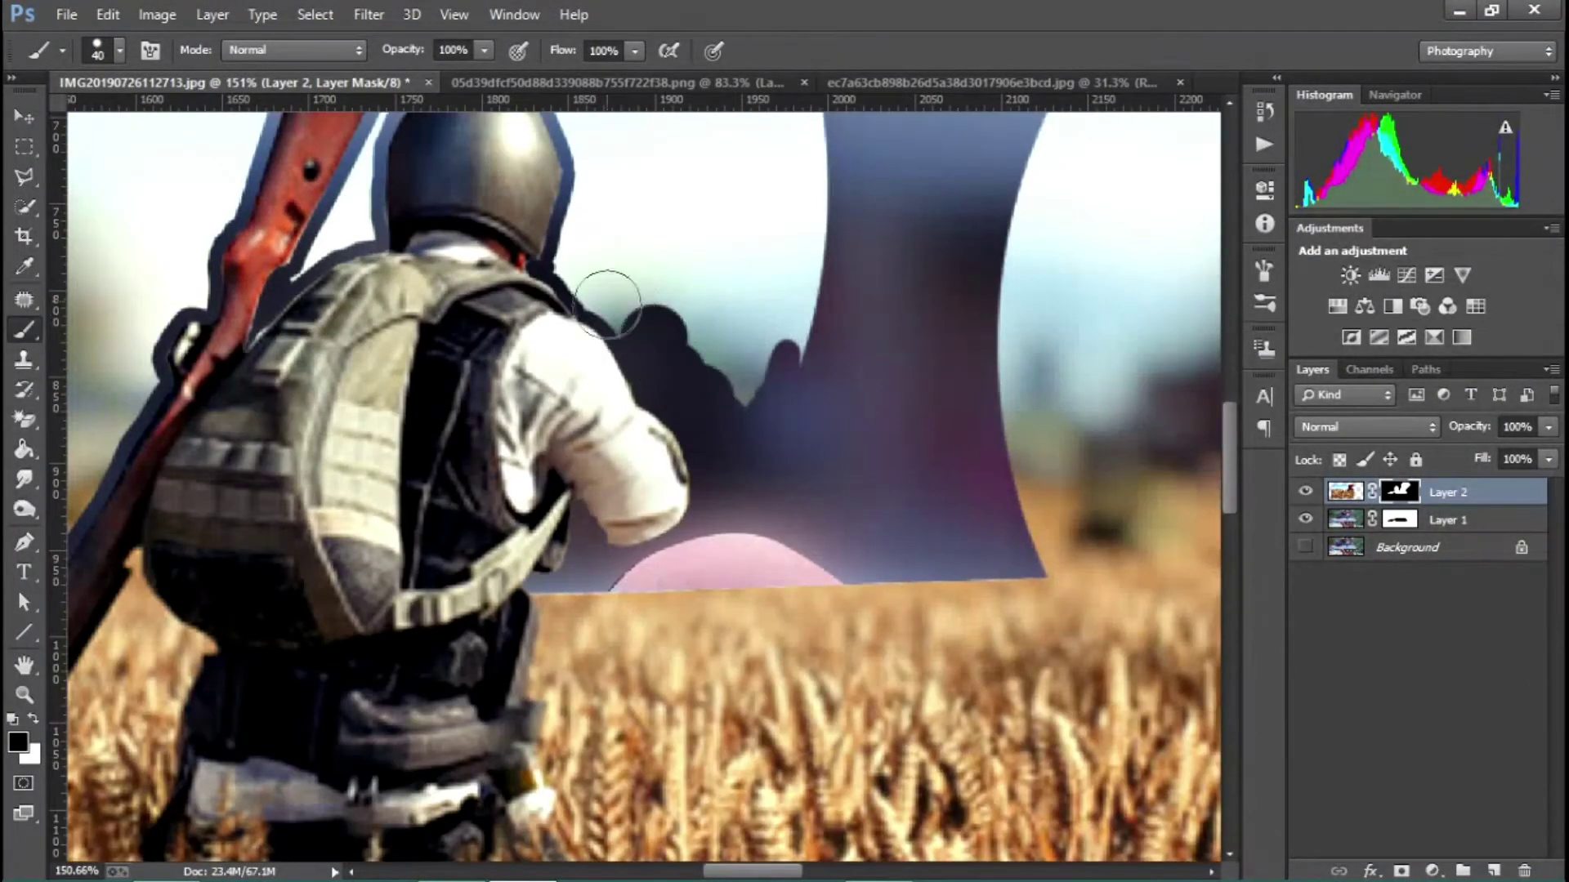
mouse_move(607, 302)
left_mouse_down()
mouse_move(613, 350)
mouse_move(847, 326)
mouse_move(980, 278)
mouse_move(1027, 325)
mouse_move(910, 238)
mouse_move(700, 350)
left_mouse_up()
scroll(847, 326, "up", 2)
scroll(732, 292, "up", 3)
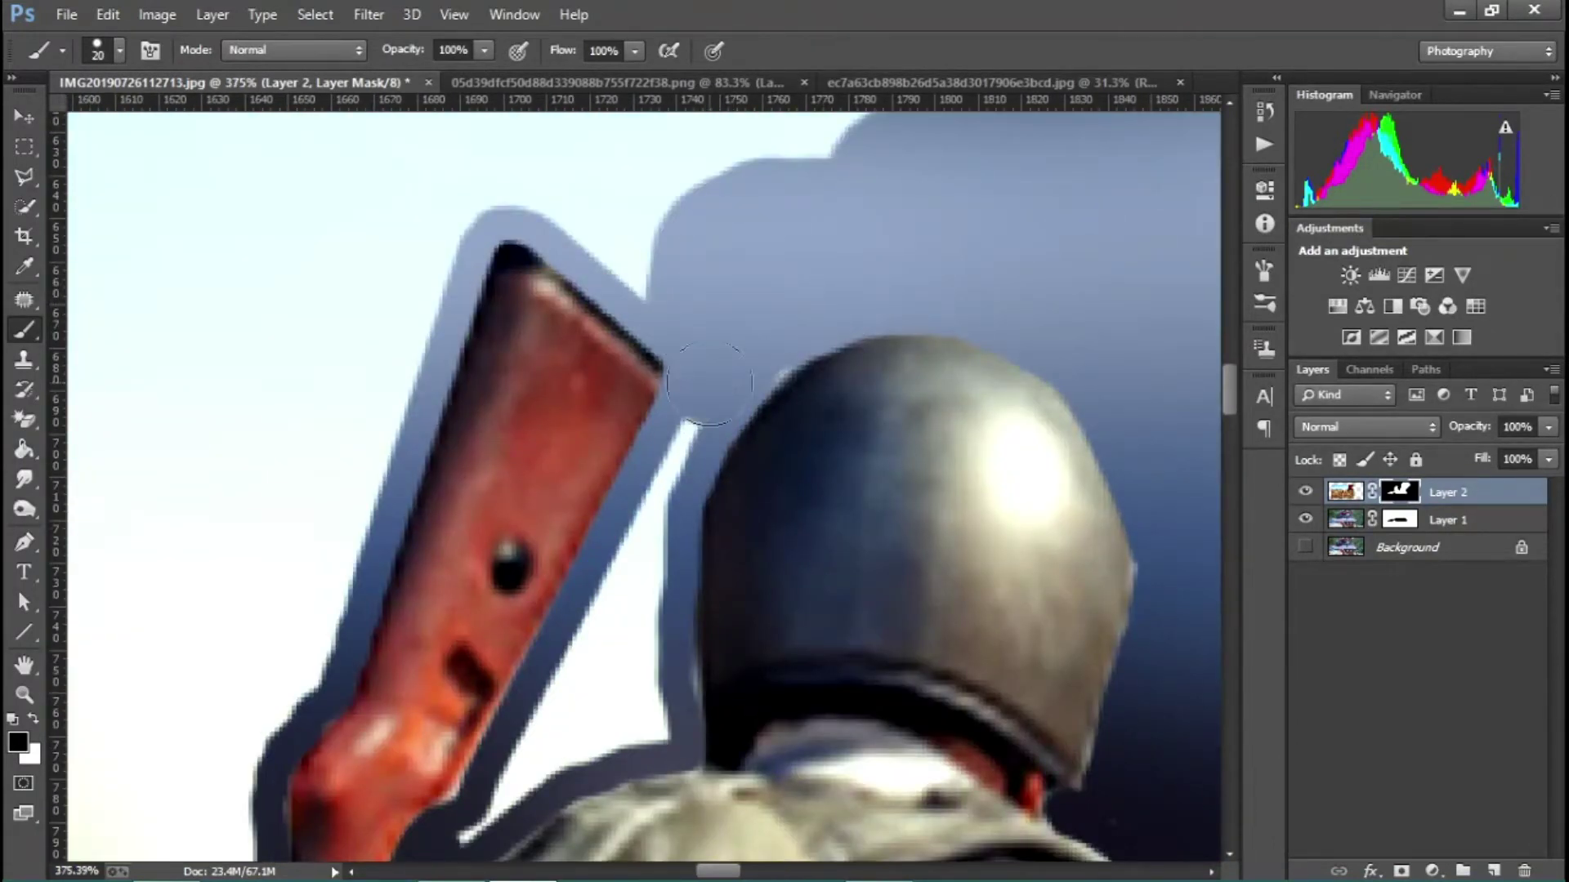
scroll(709, 384, "down", 3)
left_click_drag(711, 188, 612, 494)
scroll(504, 599, "up", 2)
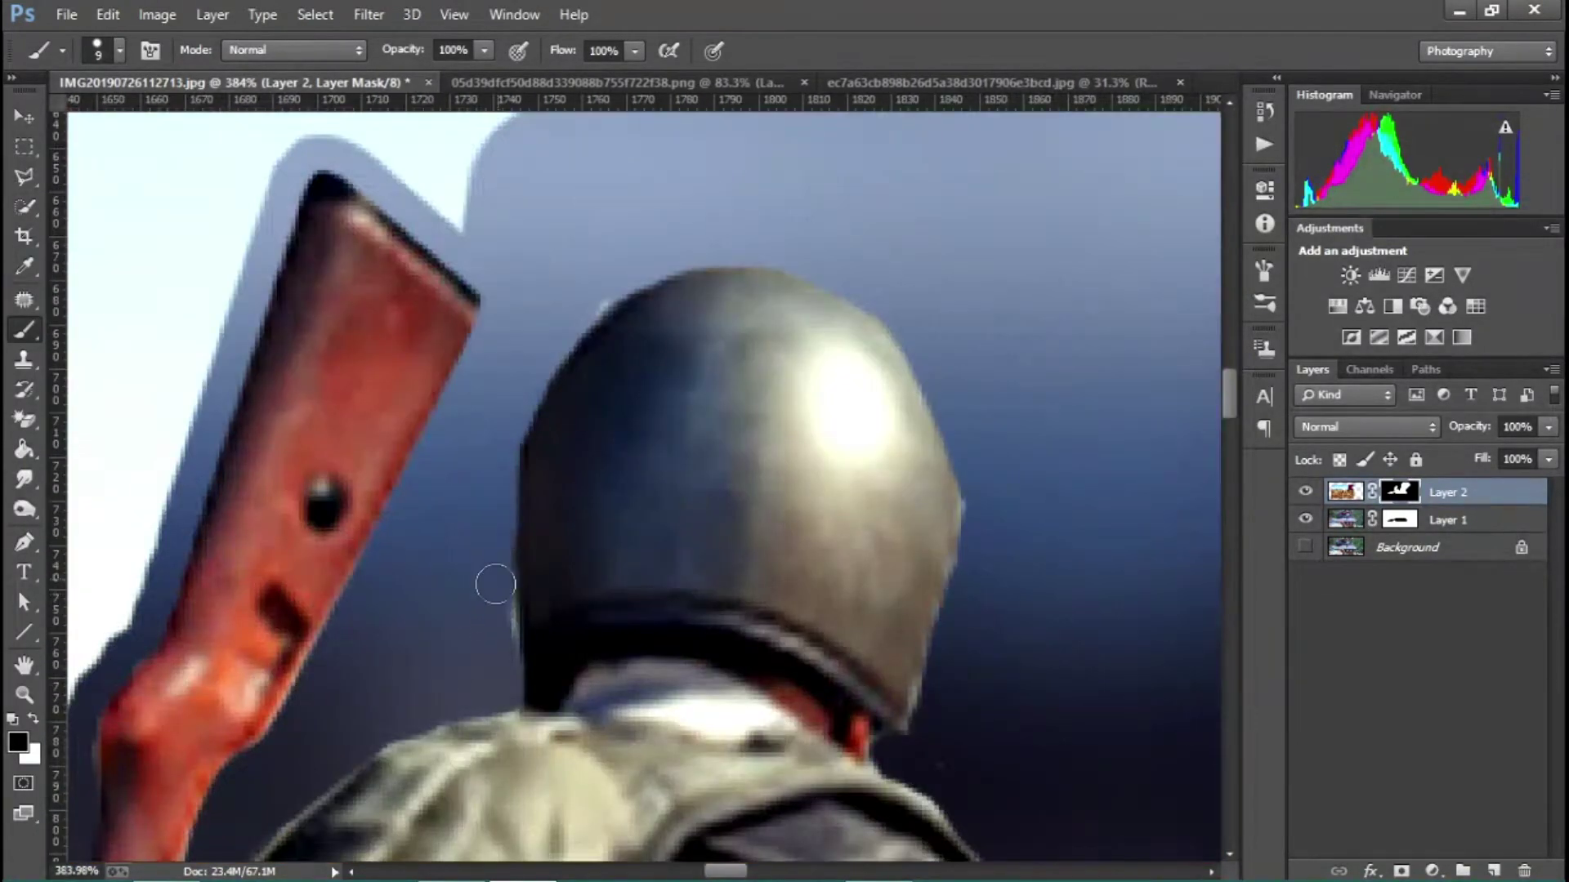
scroll(924, 726, "down", 5)
key("bracketright")
key("bracketright")
key("bracketright")
left_click_drag(998, 403, 466, 560)
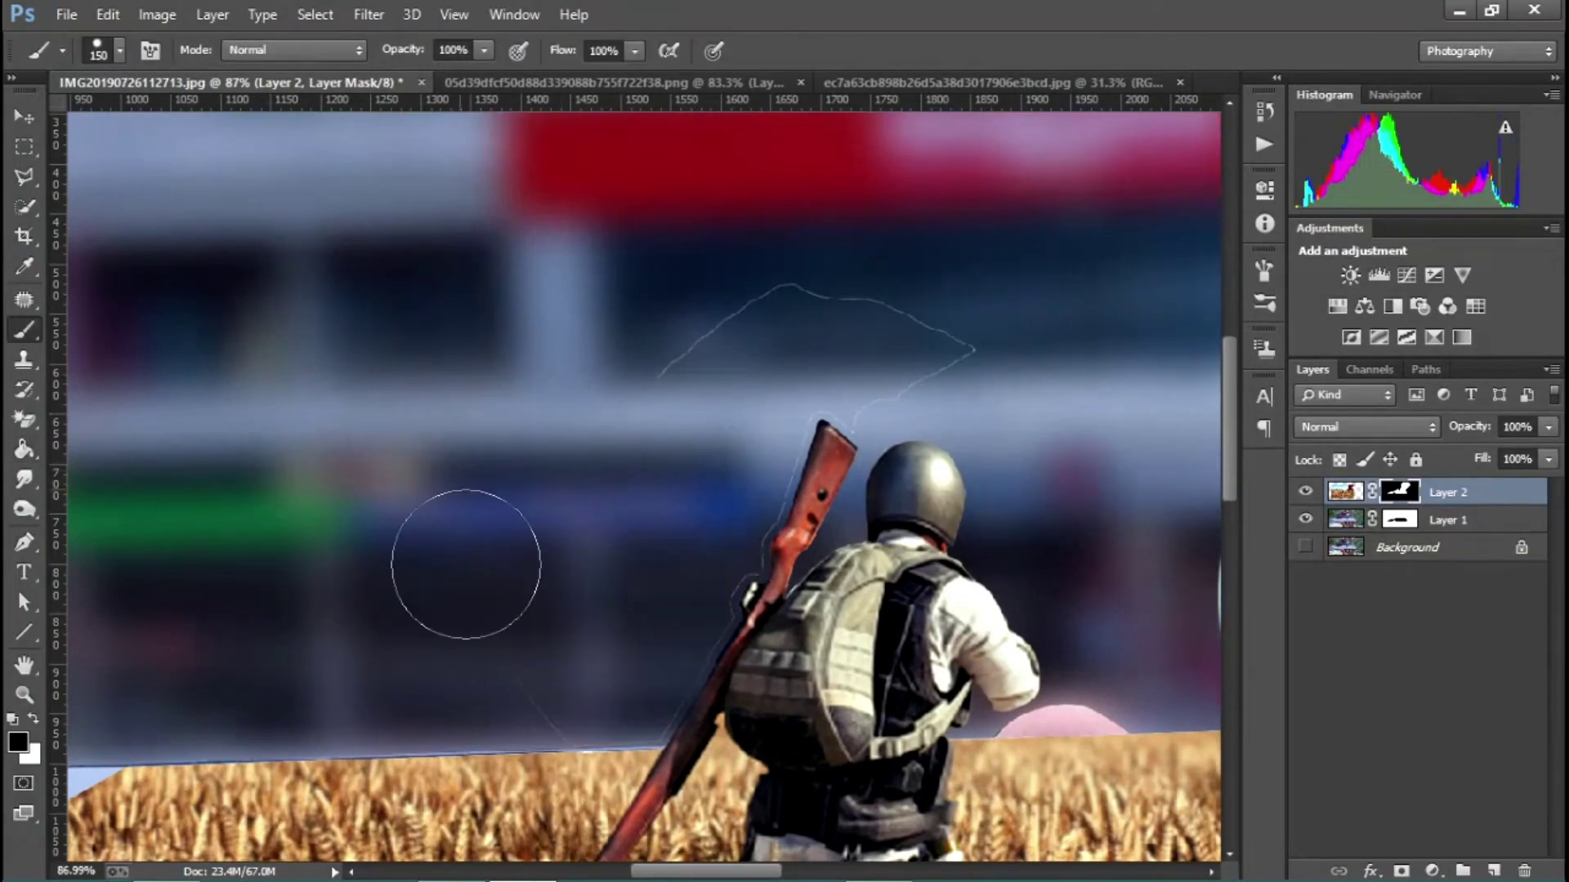
key("bracketleft")
key("bracketleft")
key("bracketleft")
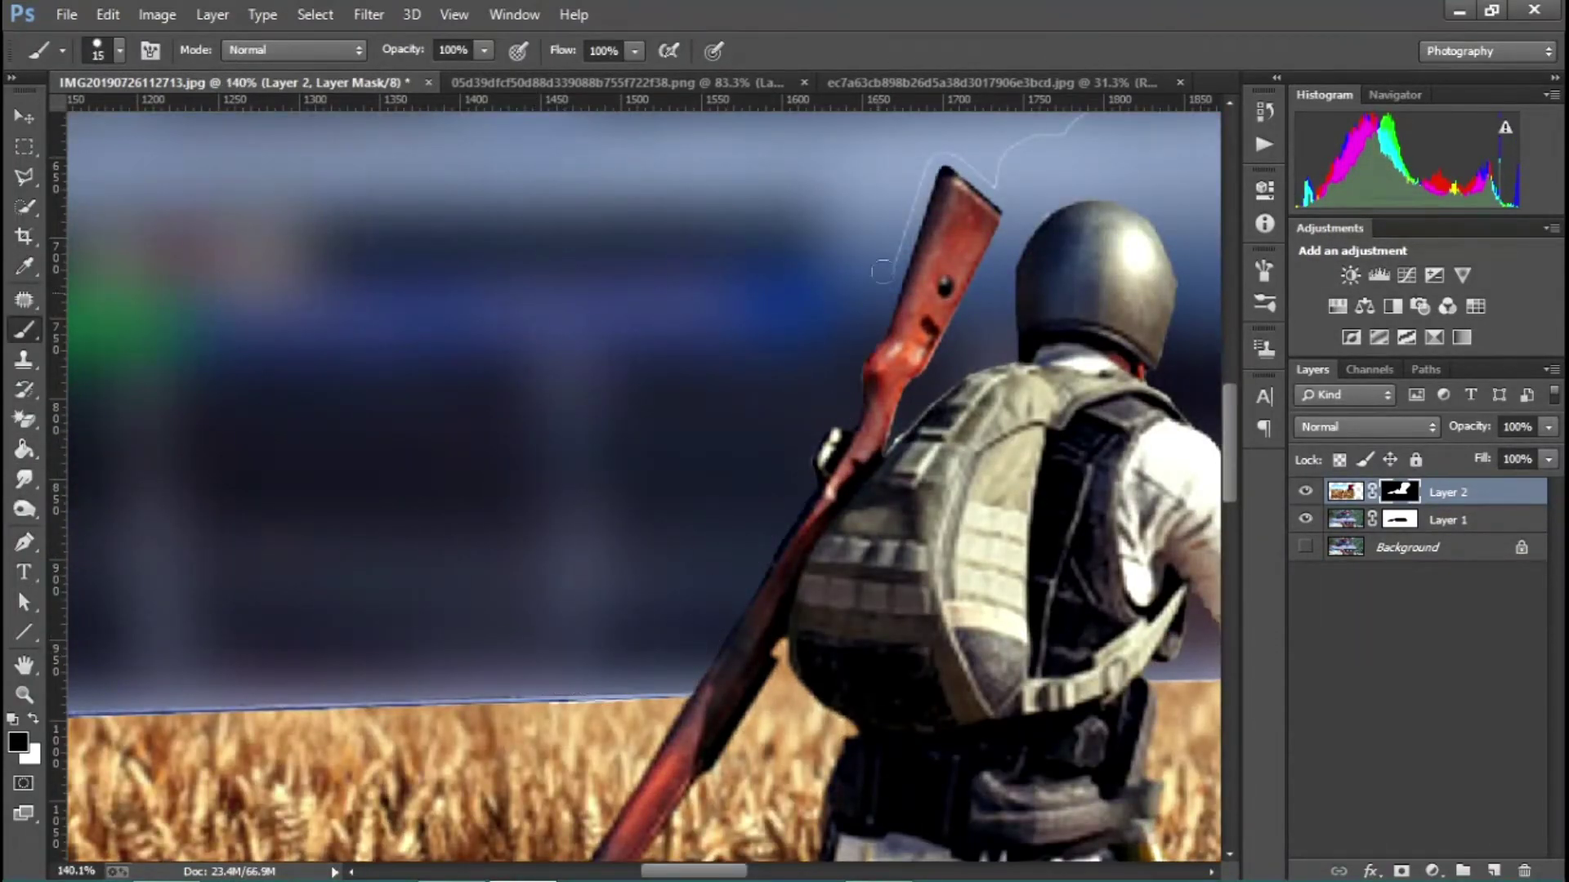
scroll(881, 271, "up", 3)
scroll(824, 386, "right", 3)
scroll(439, 332, "down", 3)
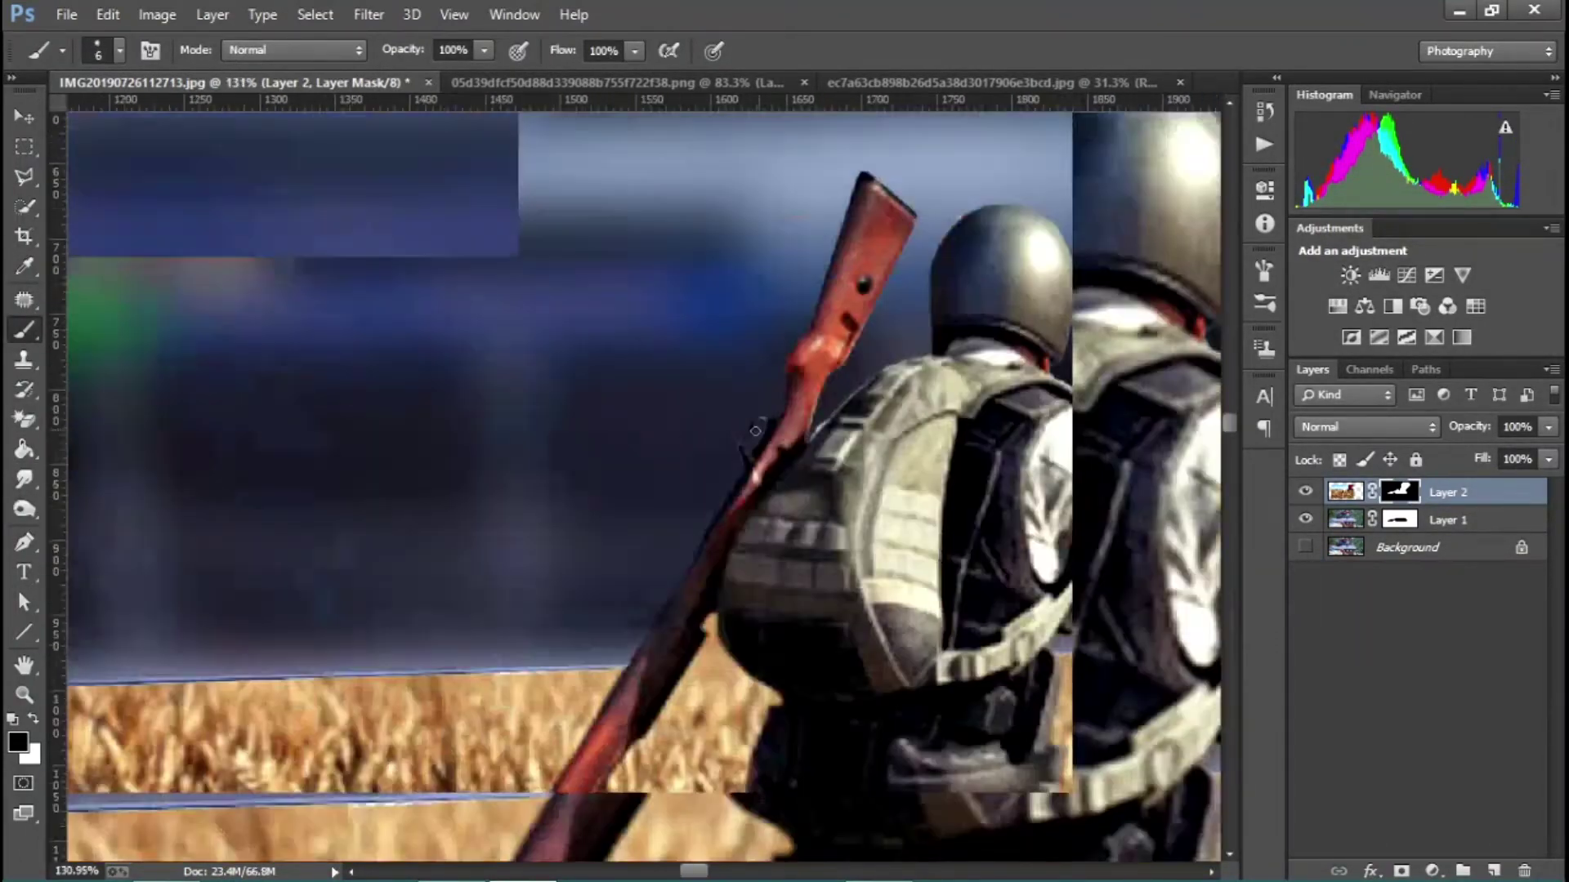
scroll(438, 332, "down", 3)
Remove the horizontal guide by dragging it back into the ruler
key("v")
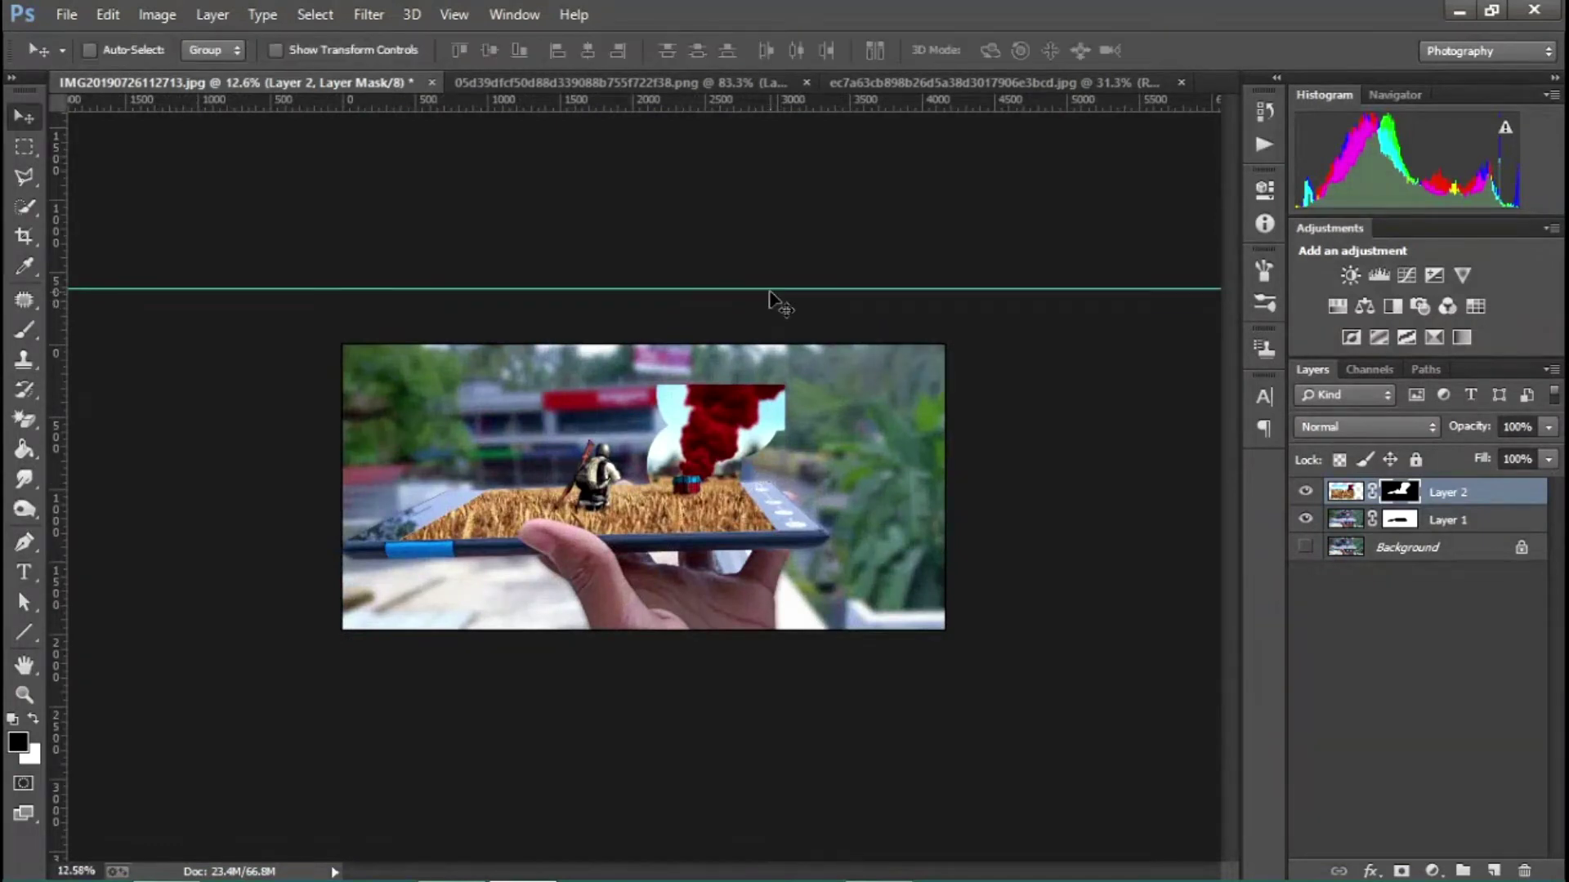
left_click_drag(767, 285, 783, 96)
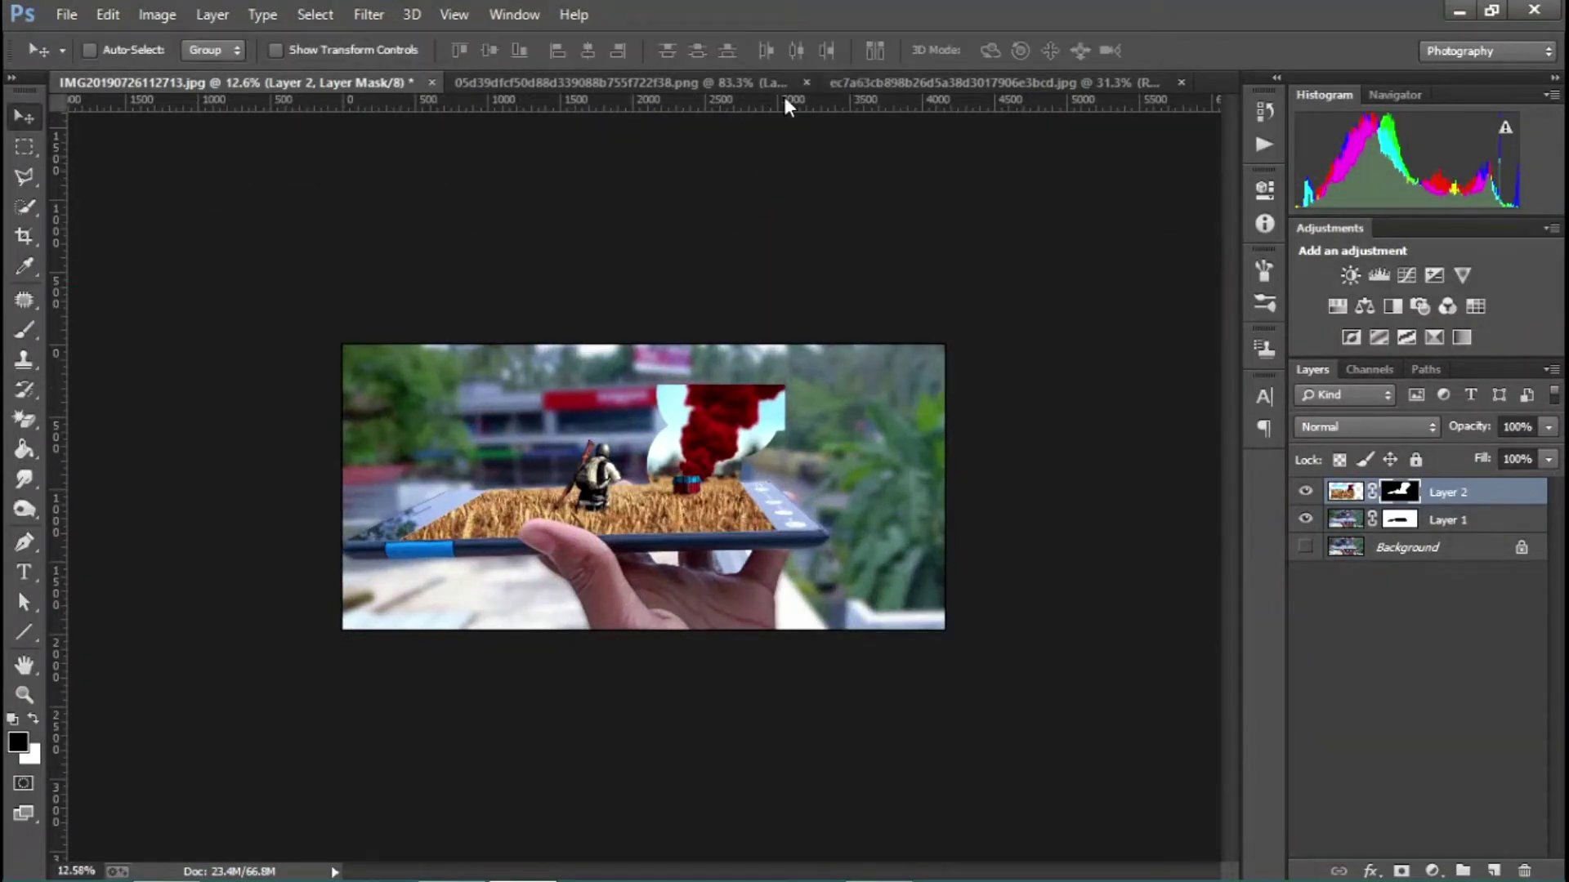
scroll(789, 469, "up", 2)
scroll(789, 469, "up", 2)
scroll(789, 469, "up", 1)
scroll(789, 469, "up", 1)
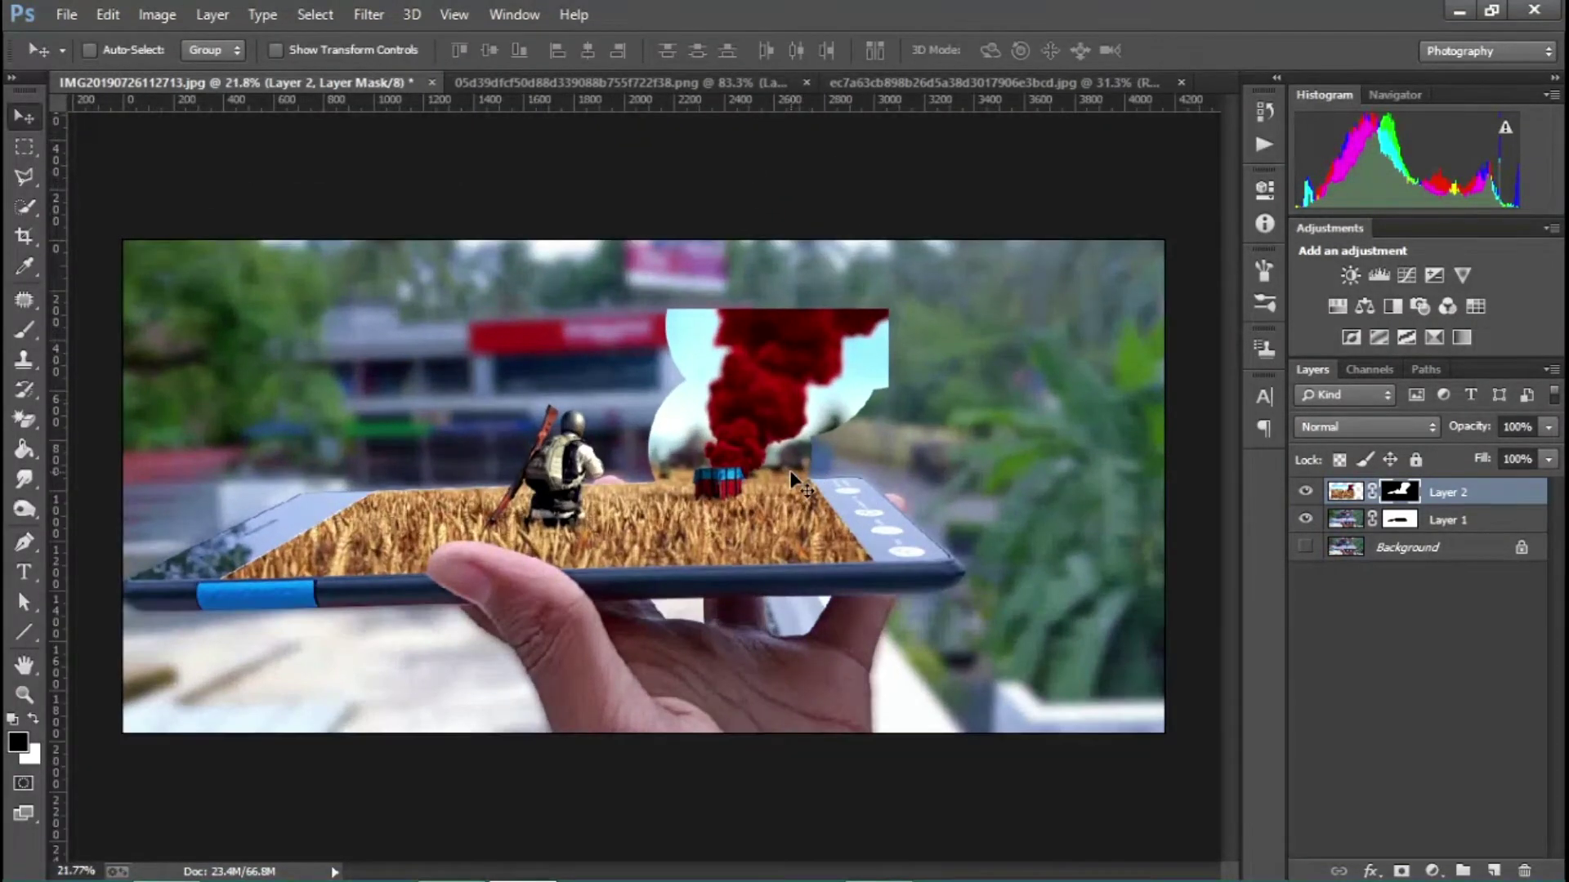
scroll(789, 469, "up", 1)
scroll(749, 465, "up", 1)
scroll(748, 465, "up", 4)
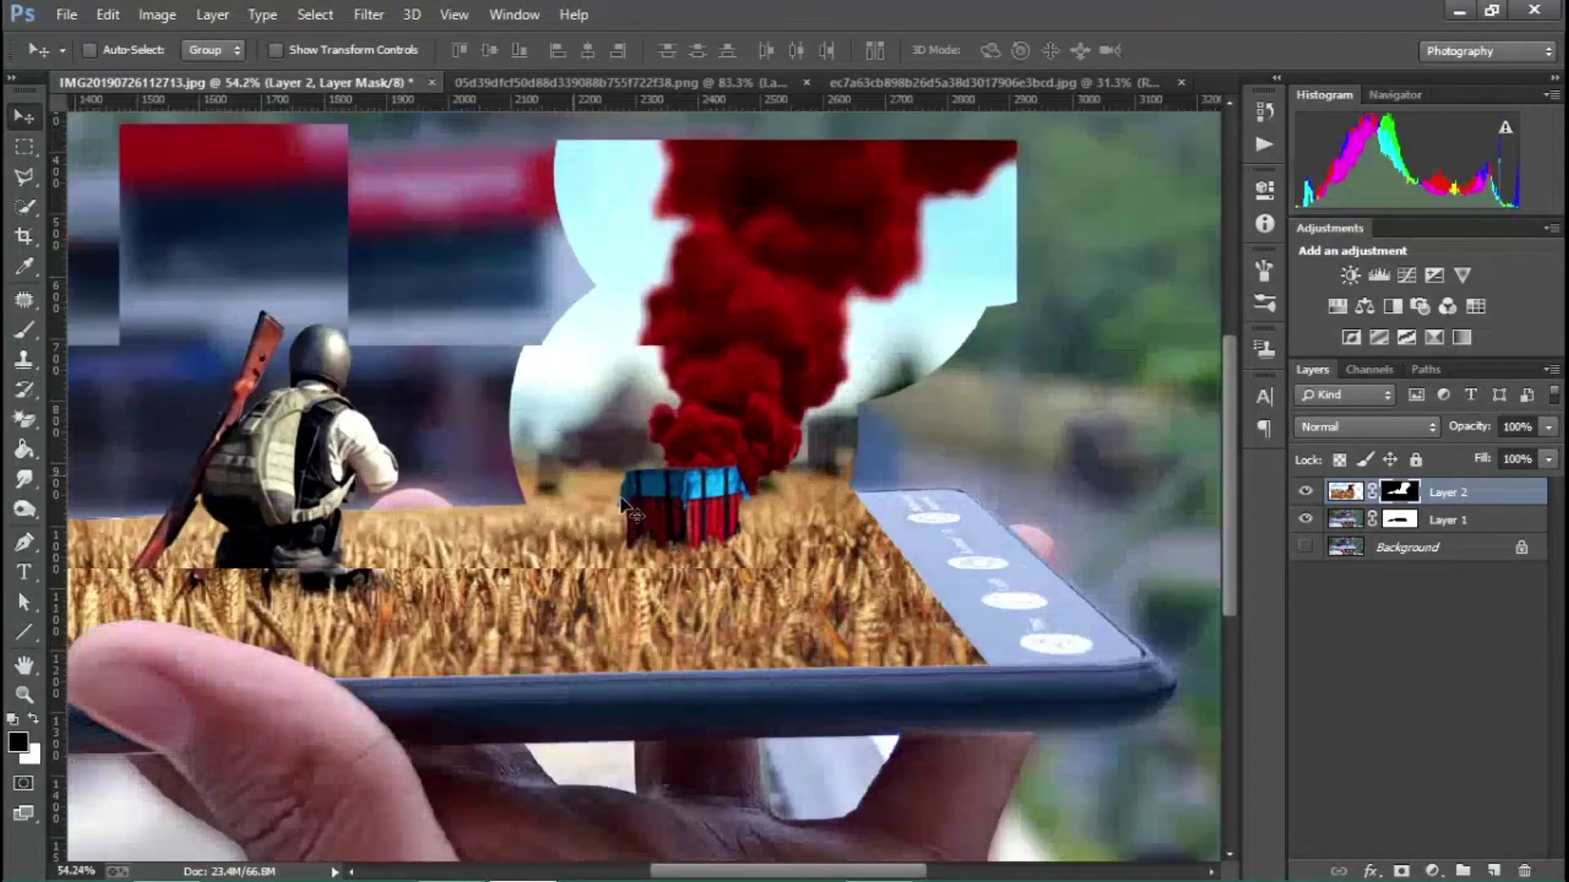
scroll(653, 491, "up", 2)
scroll(627, 505, "down", 3)
scroll(653, 515, "down", 1)
scroll(695, 523, "up", 1)
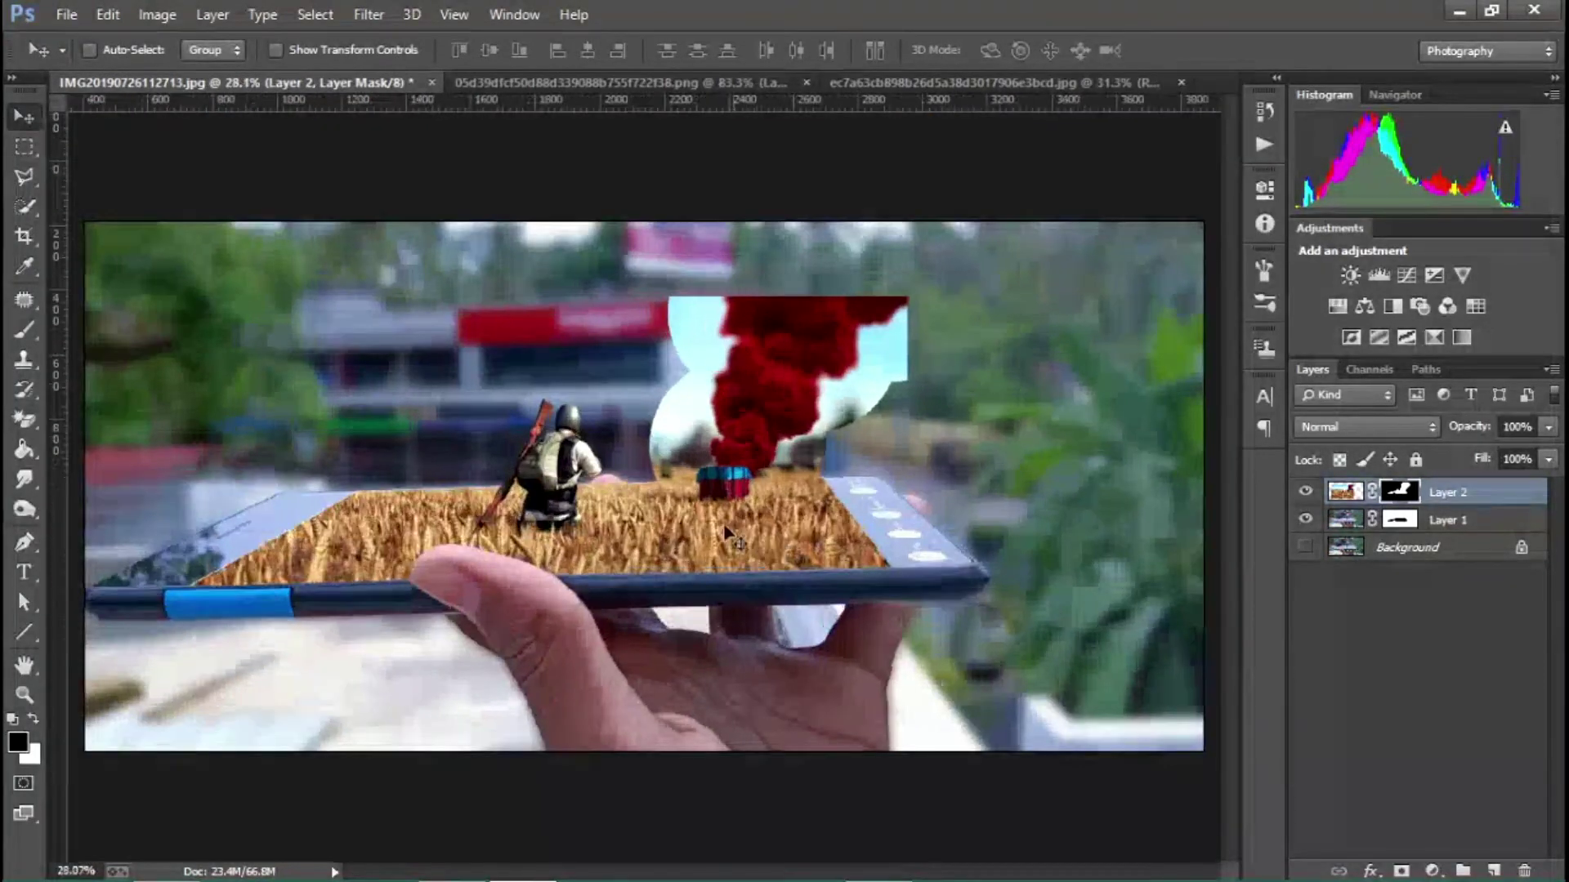
scroll(715, 530, "up", 1)
Drag the crate and red smoke image into the tablet photo as Layer 3
left_click(889, 84)
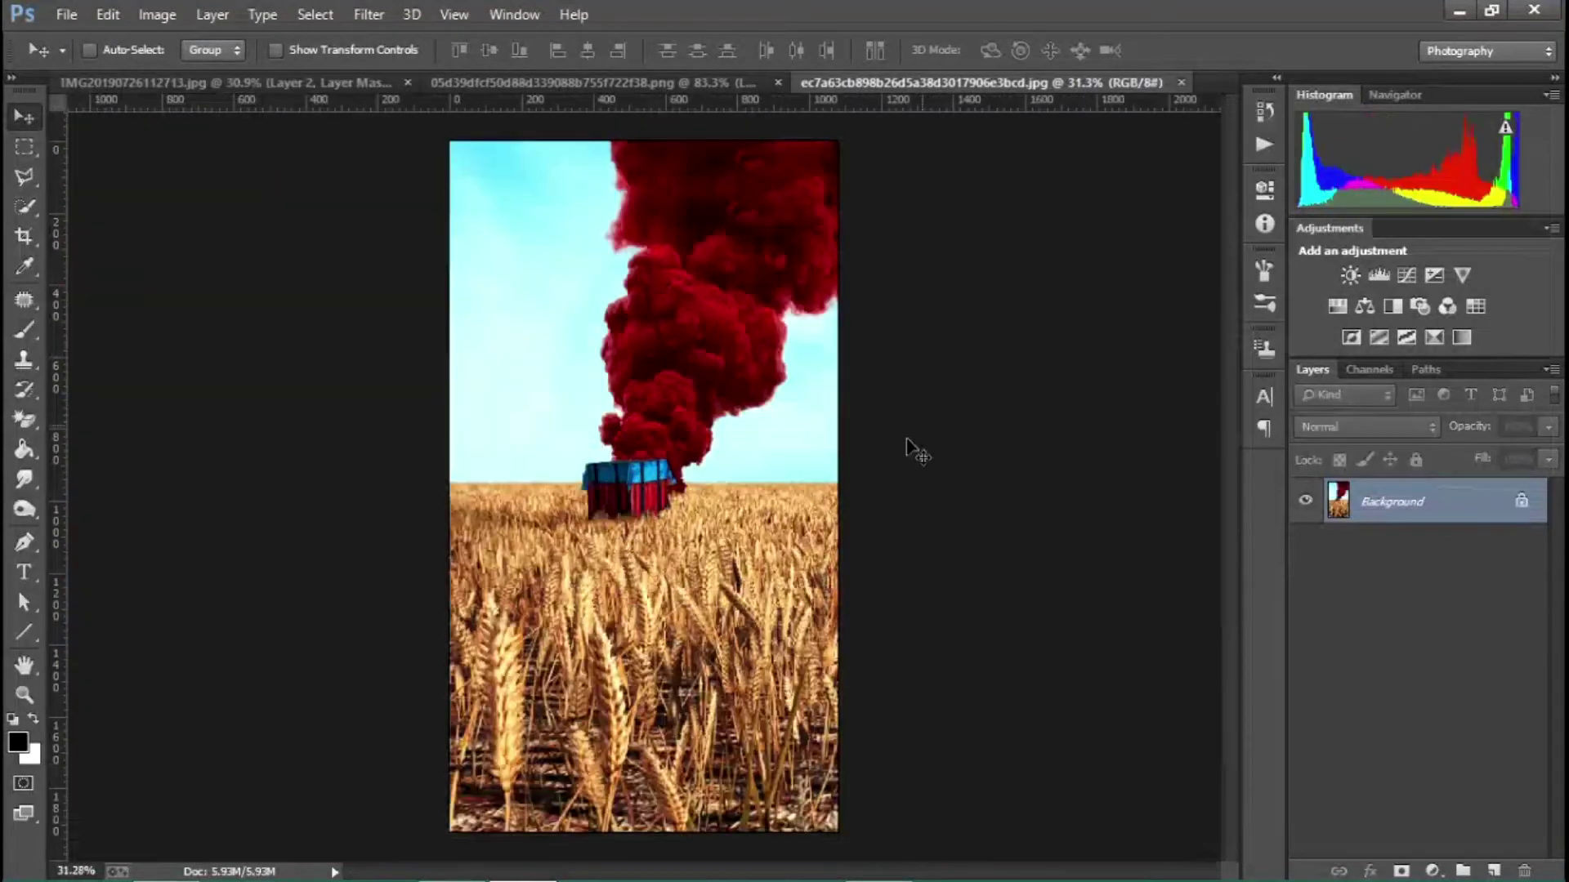
mouse_move(690, 494)
left_mouse_down()
mouse_move(319, 106)
mouse_move(463, 379)
mouse_move(656, 513)
mouse_move(494, 551)
left_mouse_up()
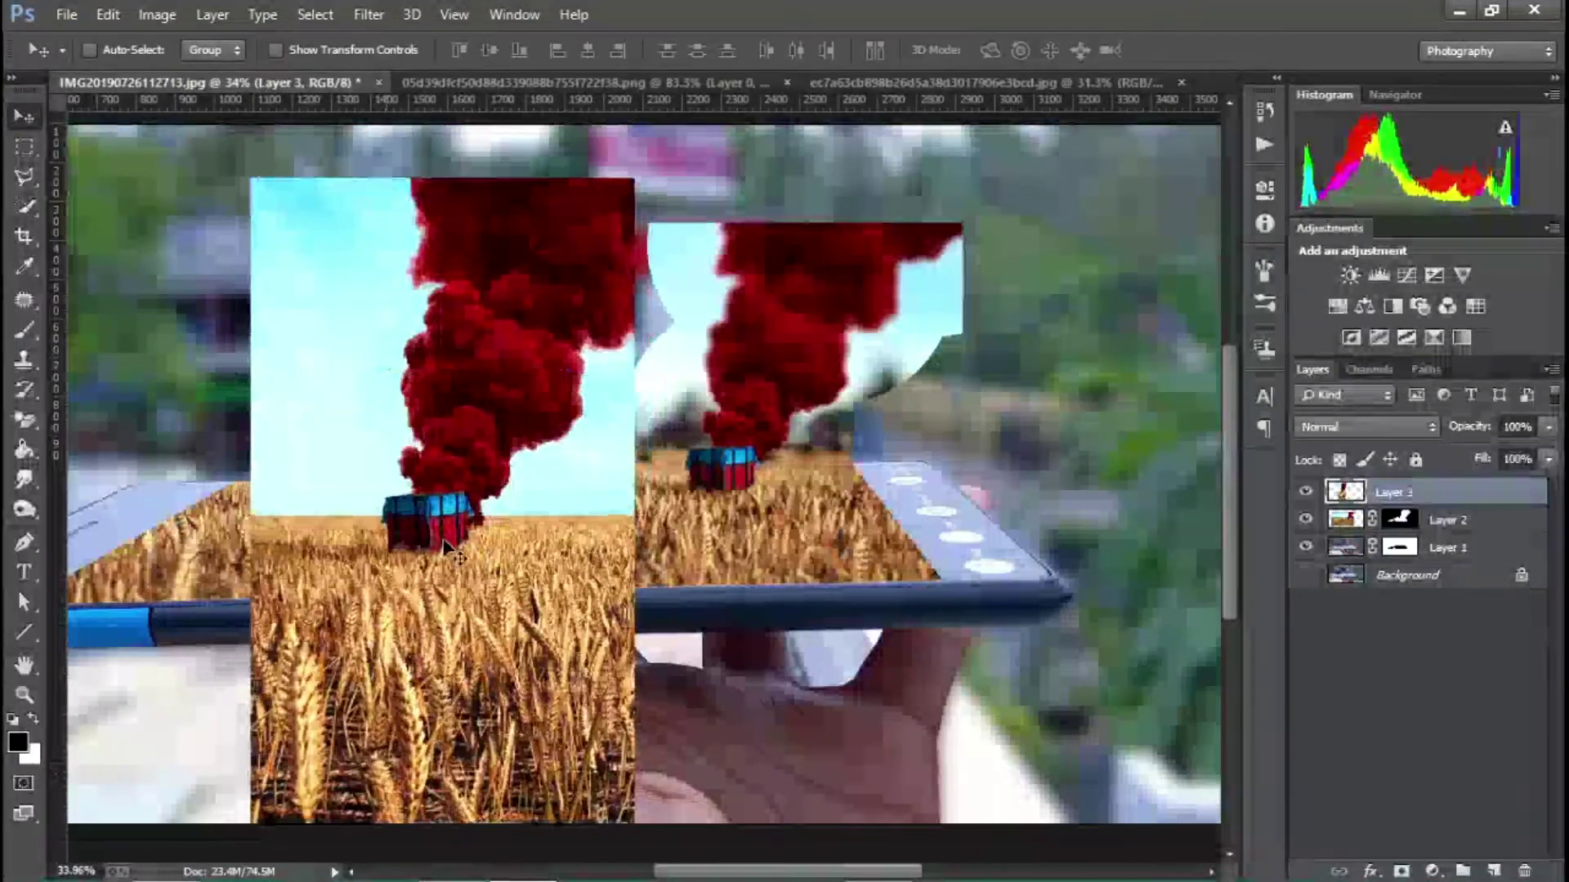
scroll(448, 468, "up", 3)
scroll(451, 467, "up", 1)
Reframe the canvas and open Layer 3's Blending Options
scroll(450, 474, "up", 1)
scroll(449, 491, "up", 1)
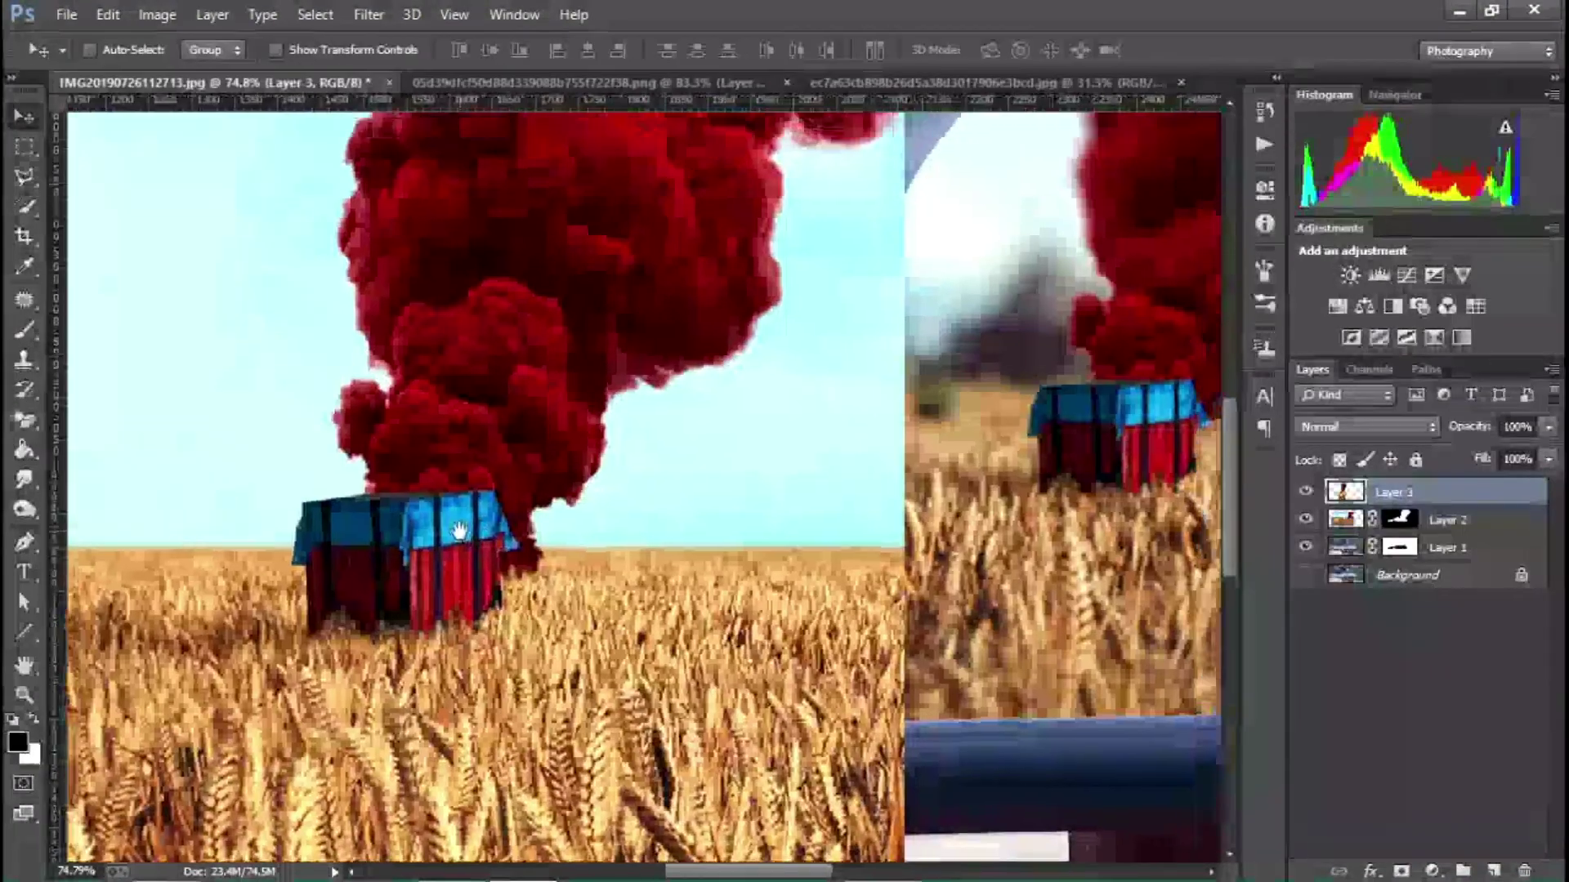
scroll(448, 511, "up", 1)
scroll(446, 511, "up", 1)
scroll(441, 515, "down", 3)
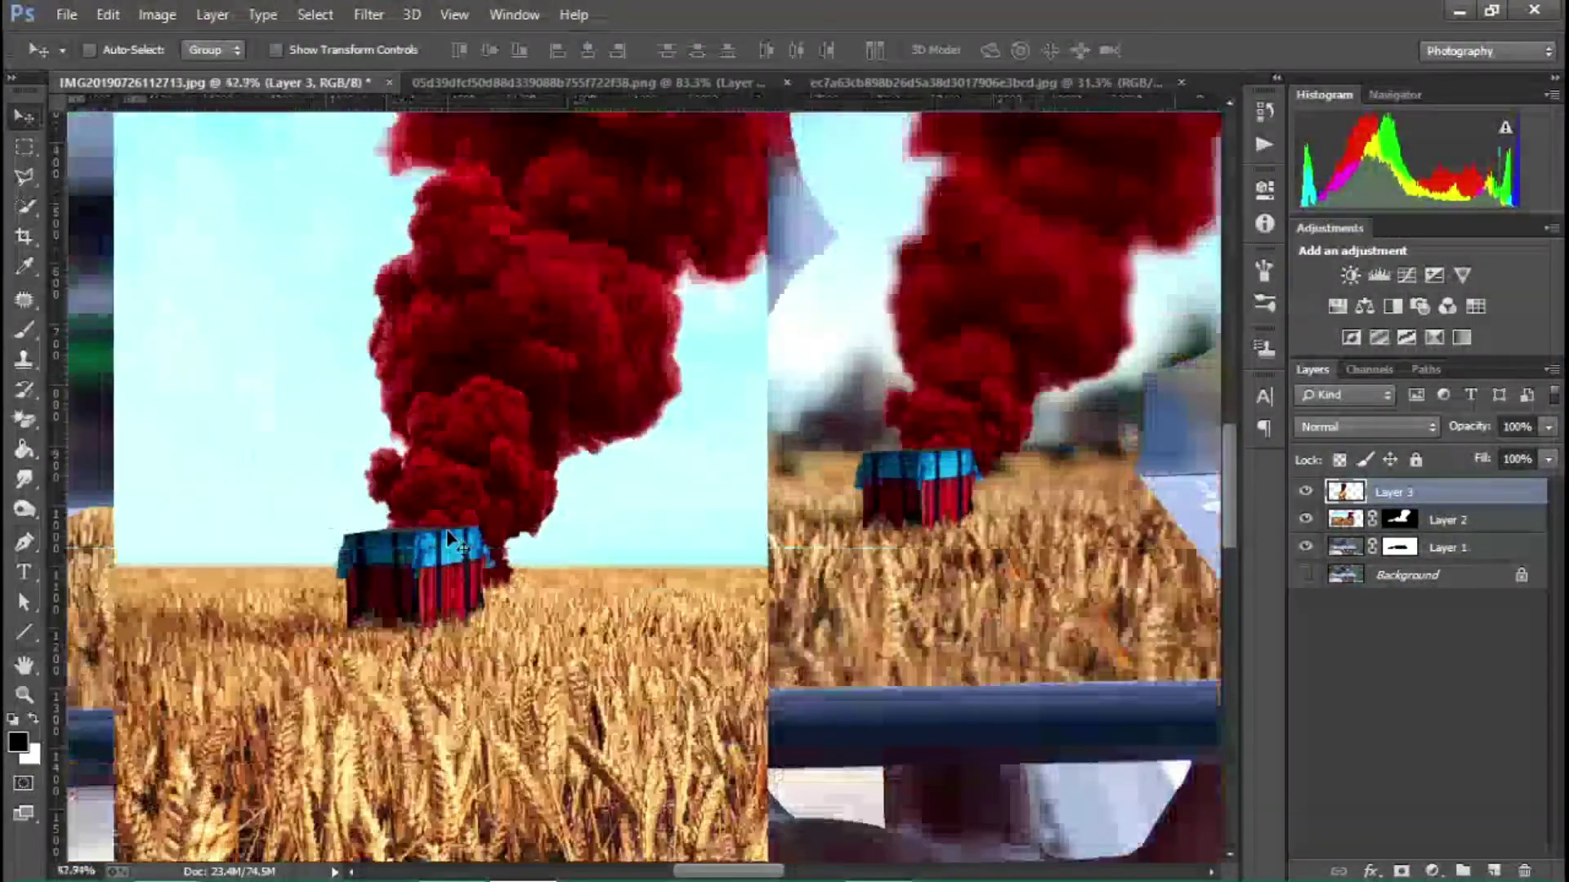
scroll(436, 518, "down", 1)
left_click_drag(437, 519, 482, 588)
double_click(1454, 491)
Set Blend If to Blue and pull the This Layer white slider to drop out the sky
left_click_drag(1226, 192, 1075, 148)
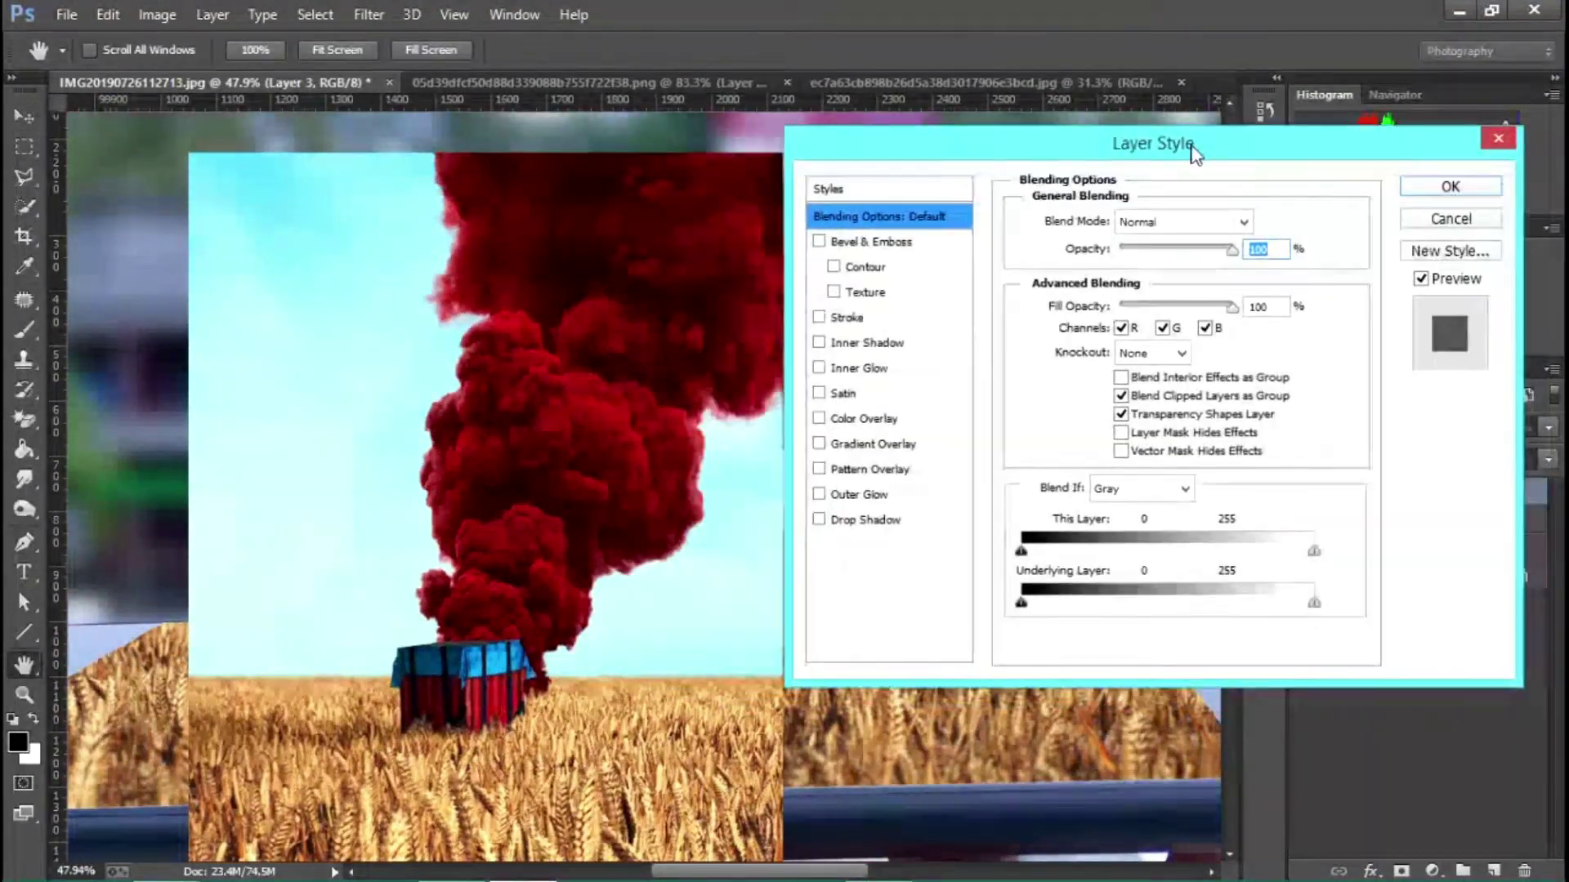
left_click(1095, 494)
left_click(1112, 546)
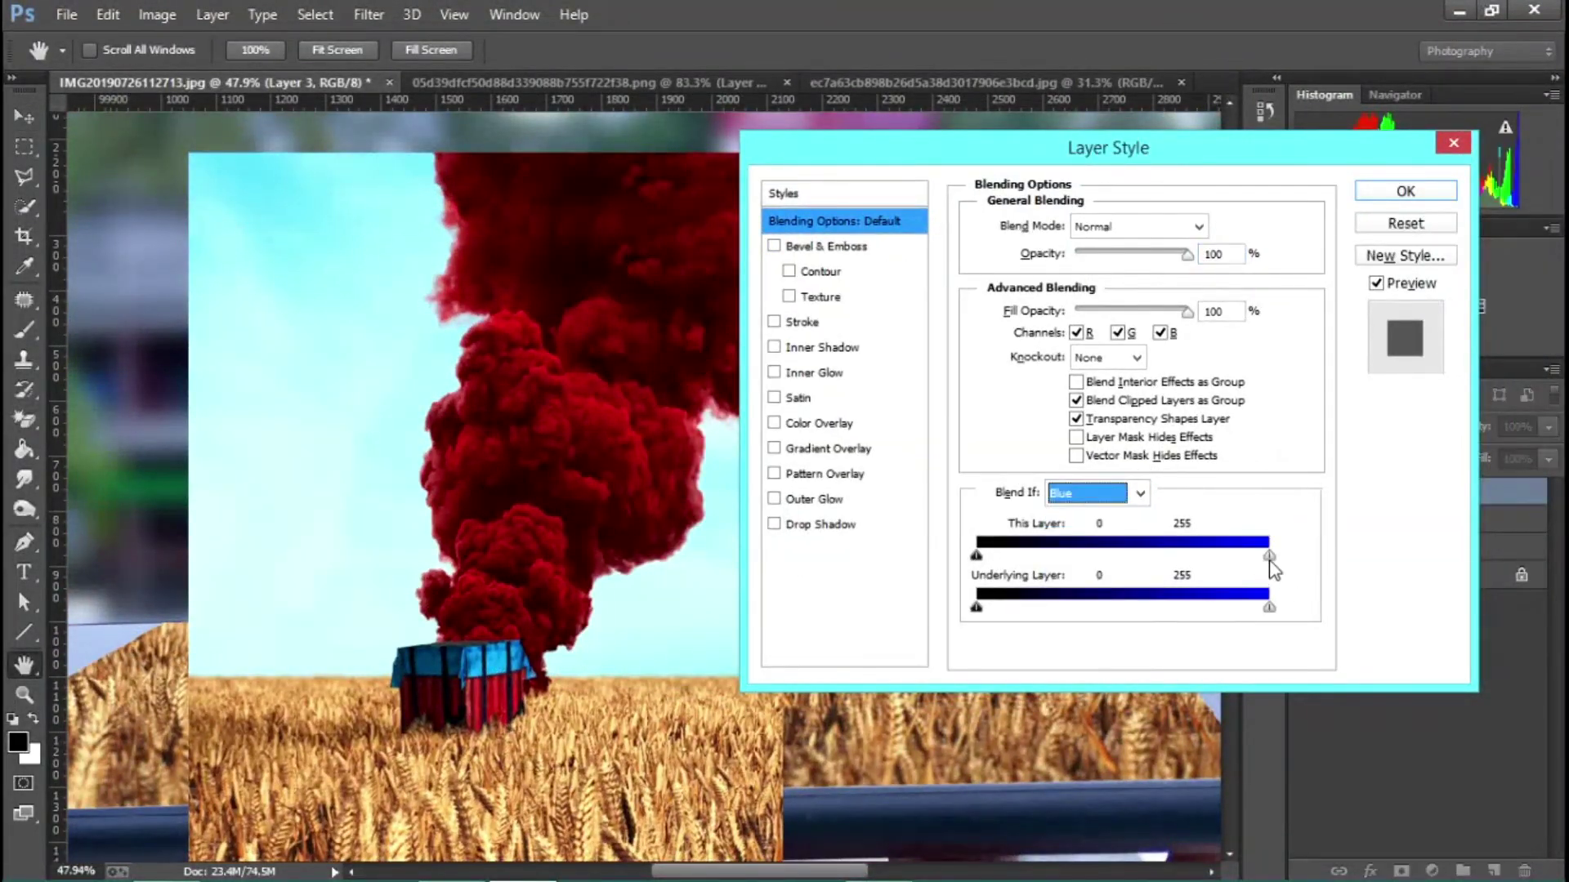
left_click_drag(1269, 555, 1010, 562)
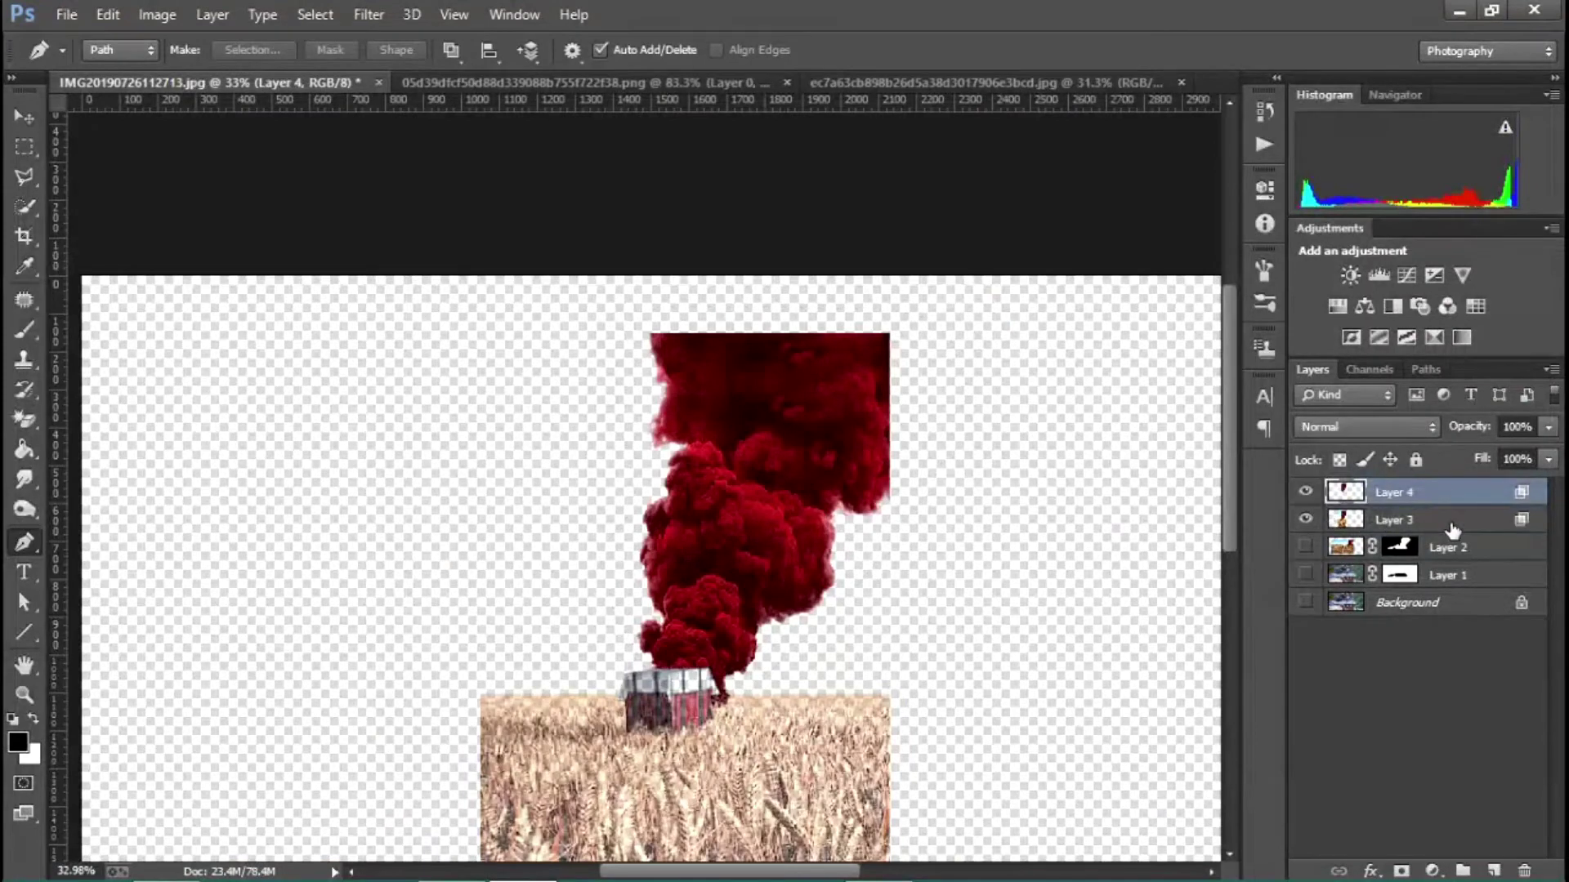
Trace the red smoke plume into its own layer and turn Layers 1 and 2 back on
left_click_drag(1452, 531, 1524, 871)
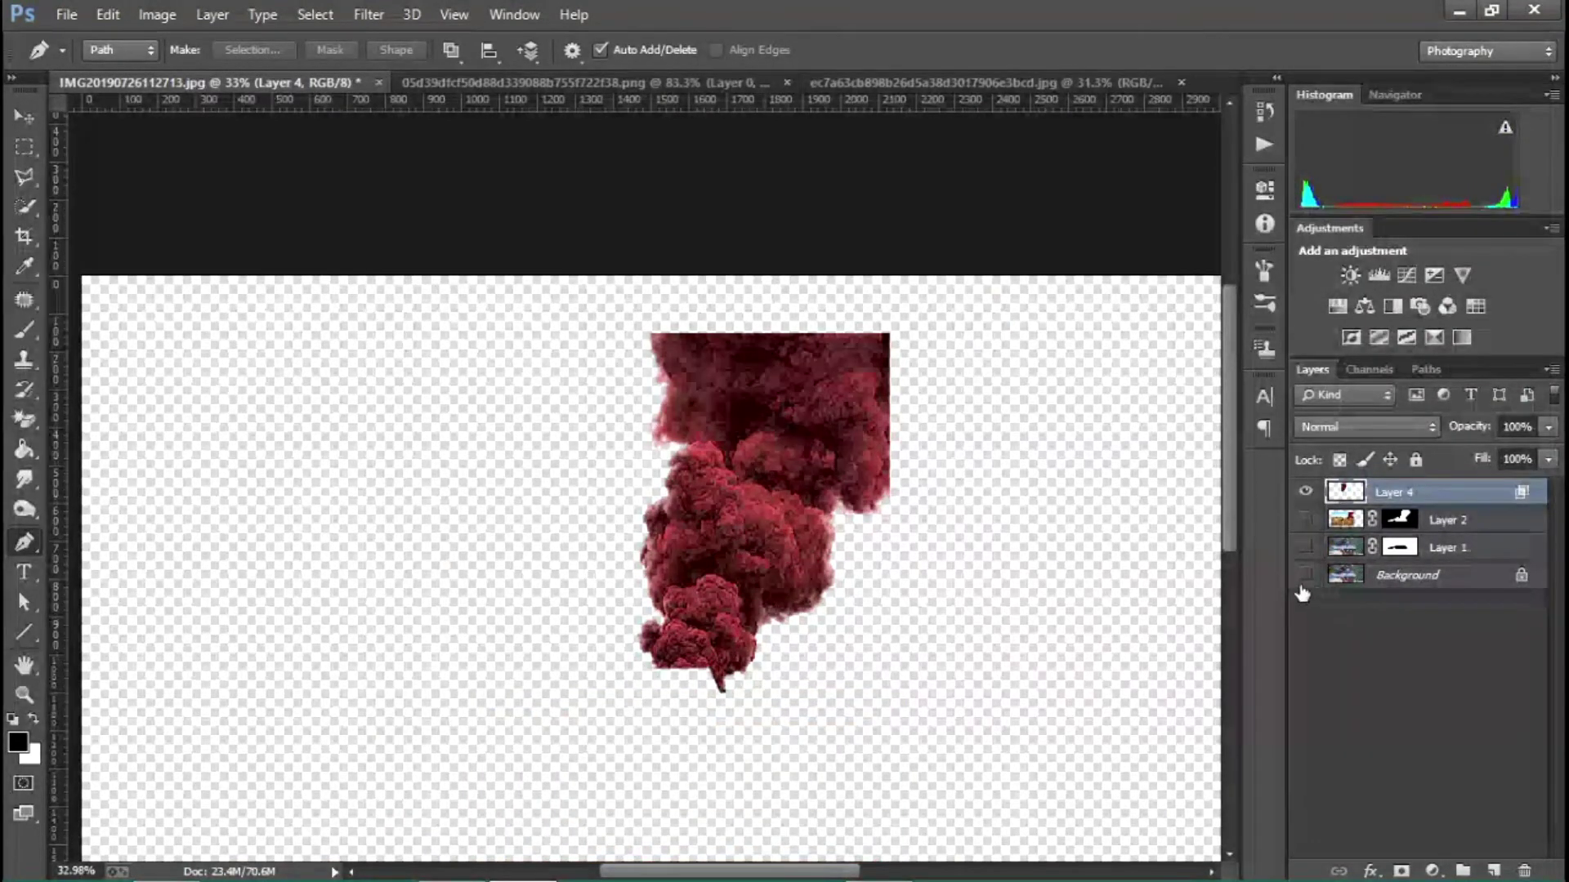
left_click(1306, 546)
left_click(1305, 519)
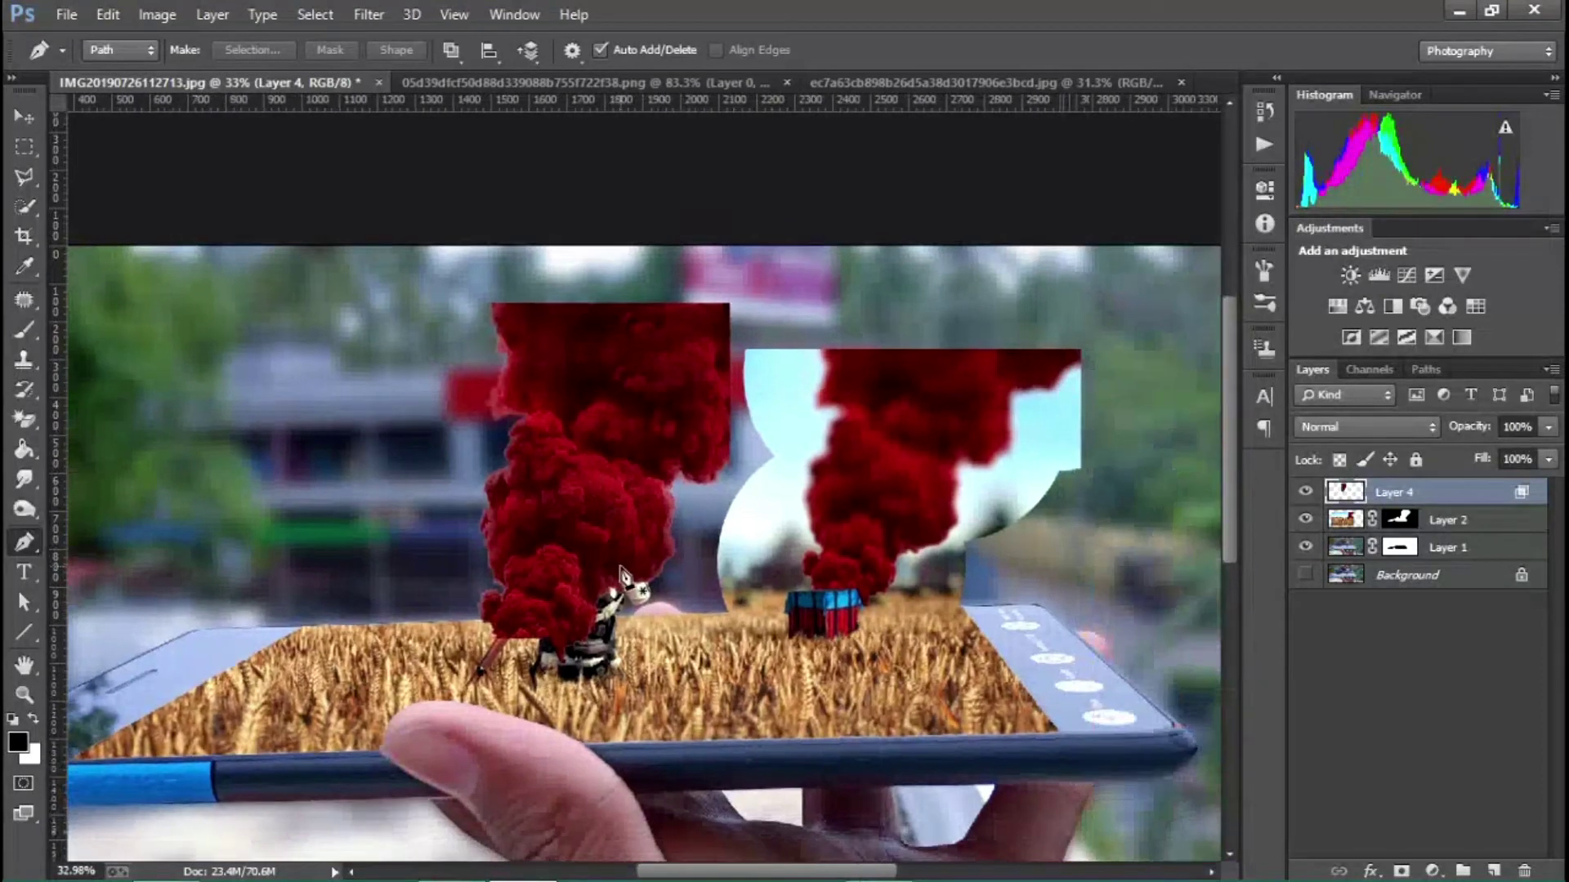
key("v")
scroll(621, 572, "up", 1)
Move the Layer 4 smoke plume onto the airdrop crate and nudge it up and right
left_click_drag(599, 544, 925, 493)
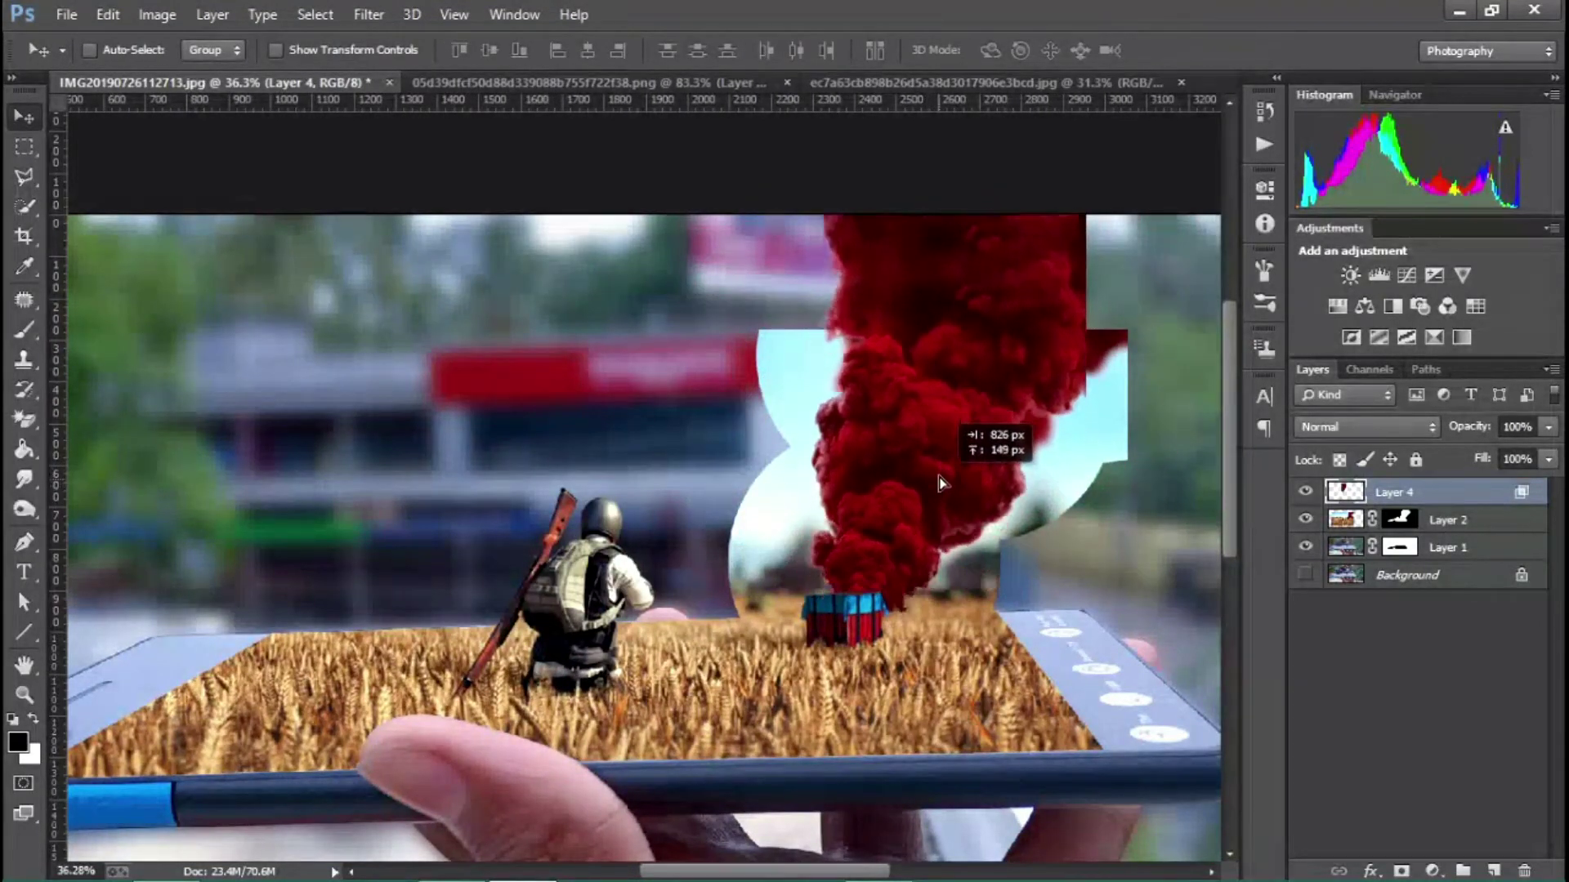
scroll(923, 493, "up", 1)
scroll(919, 490, "up", 7)
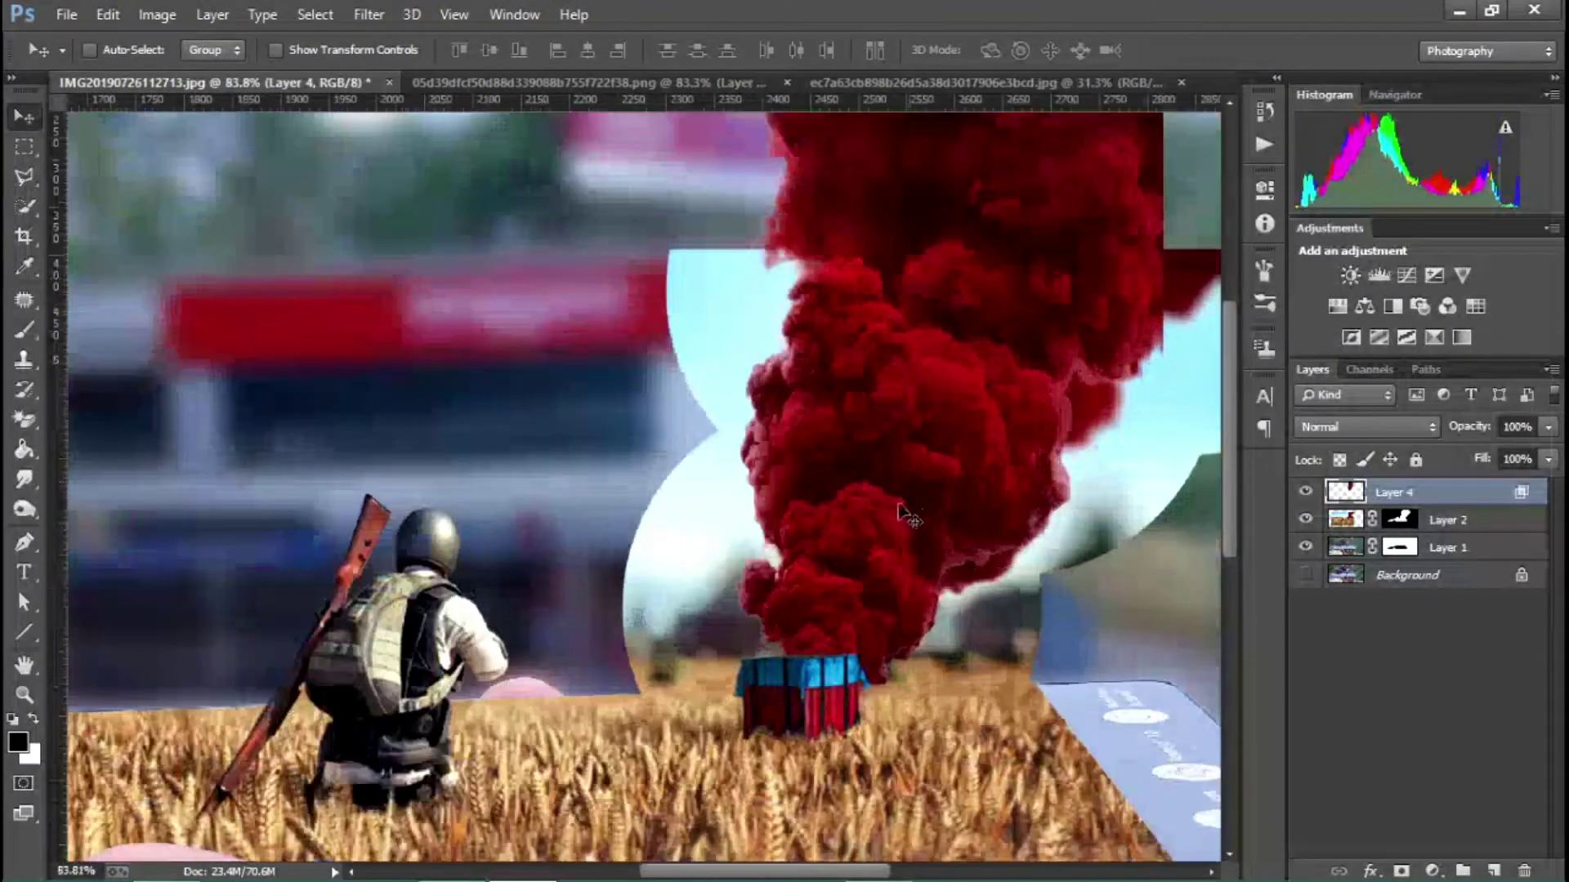
left_click_drag(1038, 322, 1062, 282)
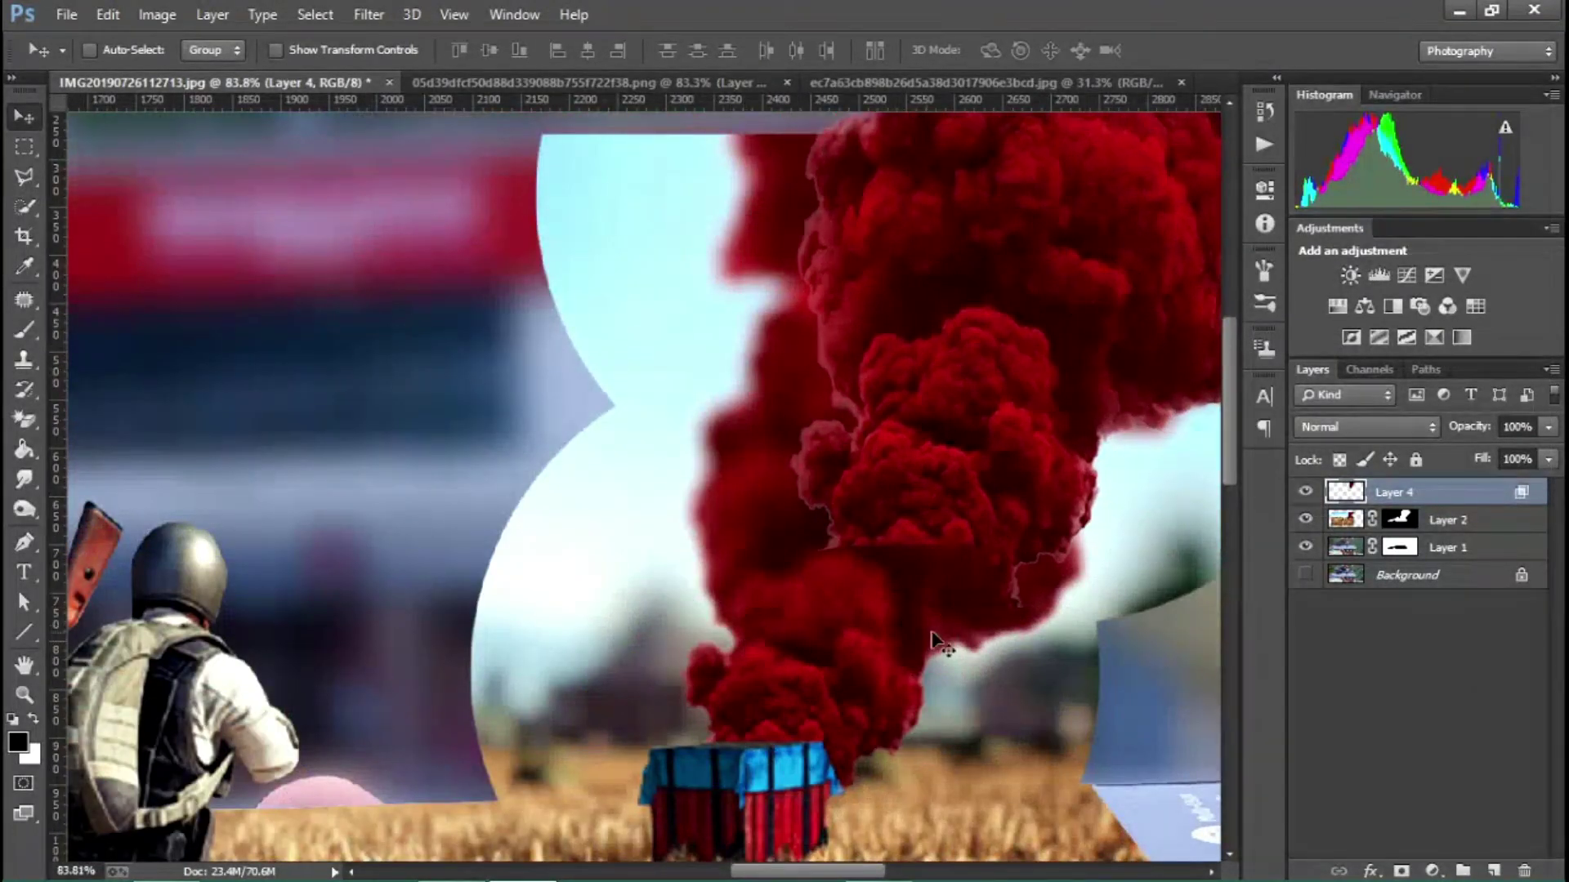
scroll(866, 488, "down", 5)
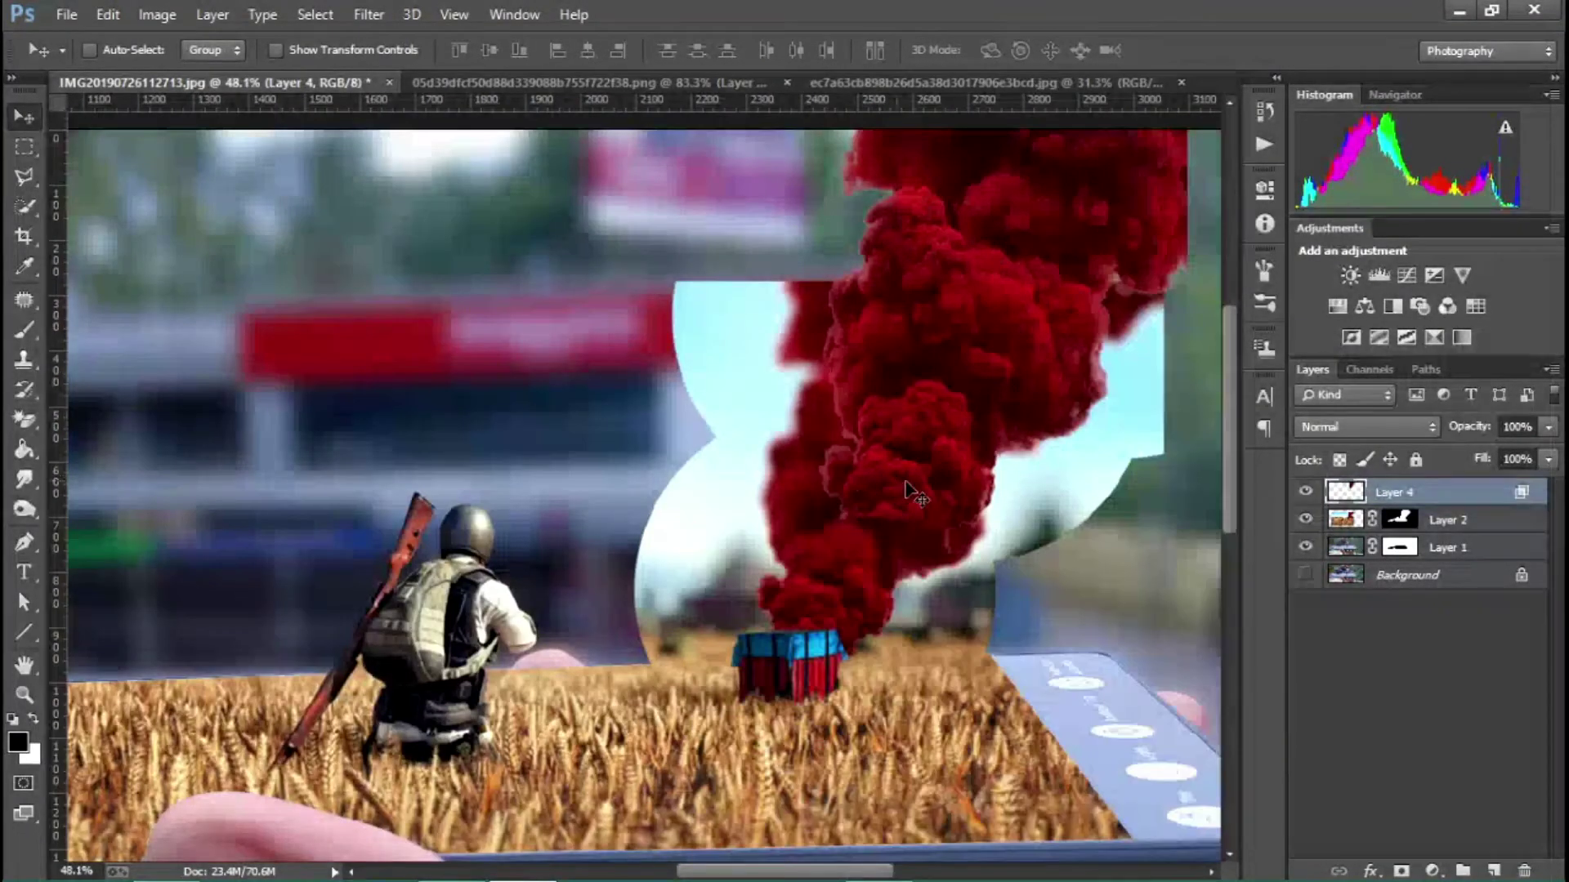
Hide the Layer 4 smoke layer
left_click(1306, 492)
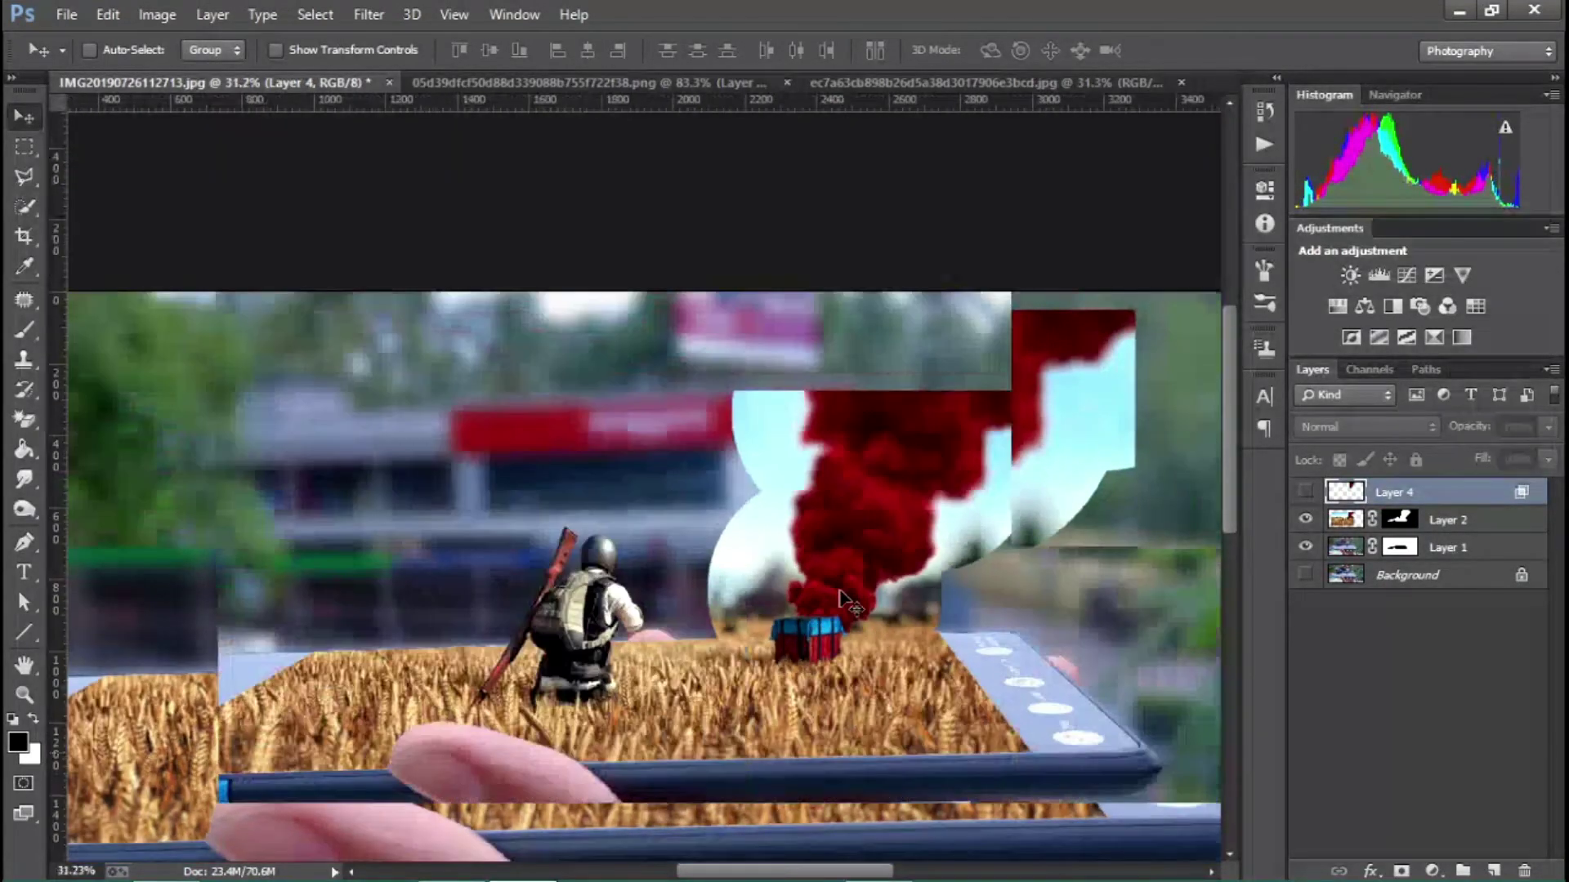
scroll(719, 639, "up", 3)
scroll(719, 639, "up", 3)
scroll(719, 639, "up", 1)
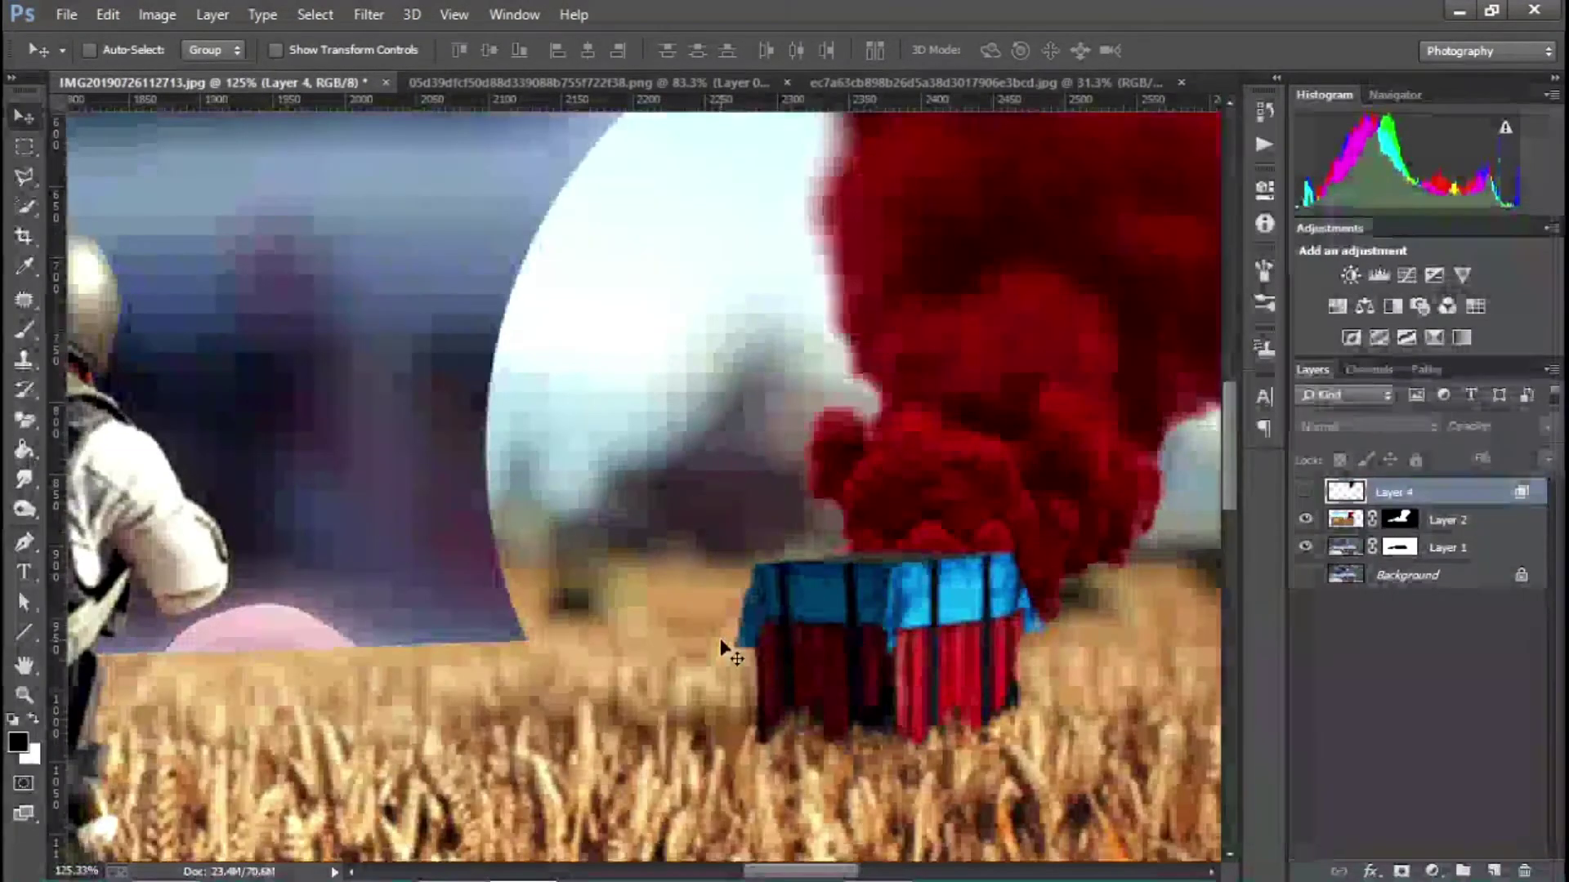
key("b")
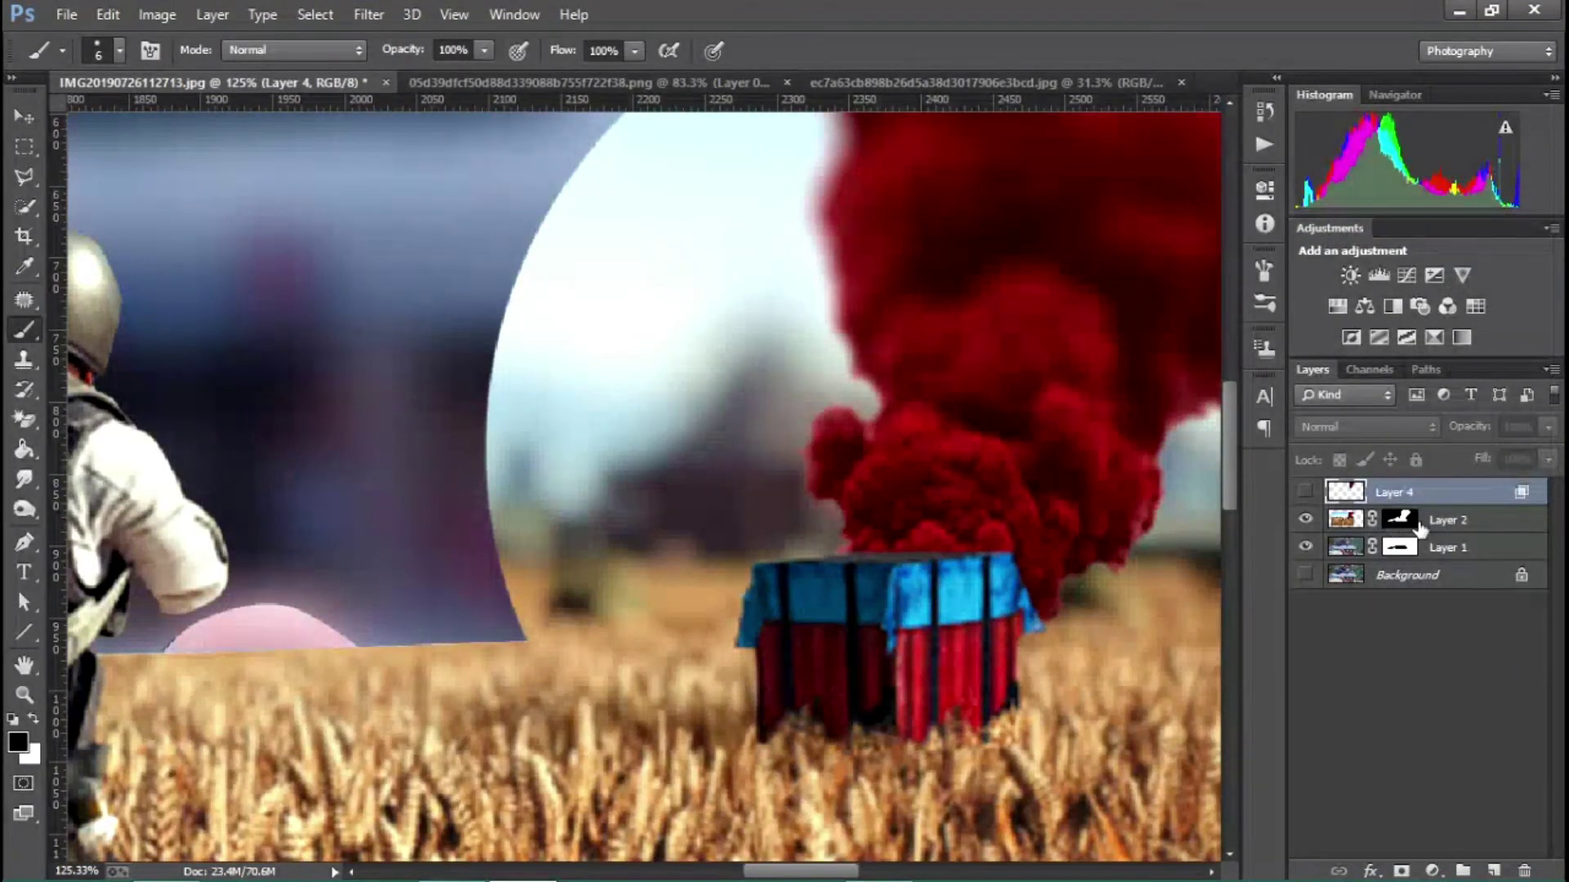
On Layer 2's mask, paint black along the field horizon and the crate's outline
left_click(1398, 519)
scroll(622, 561, "up", 2)
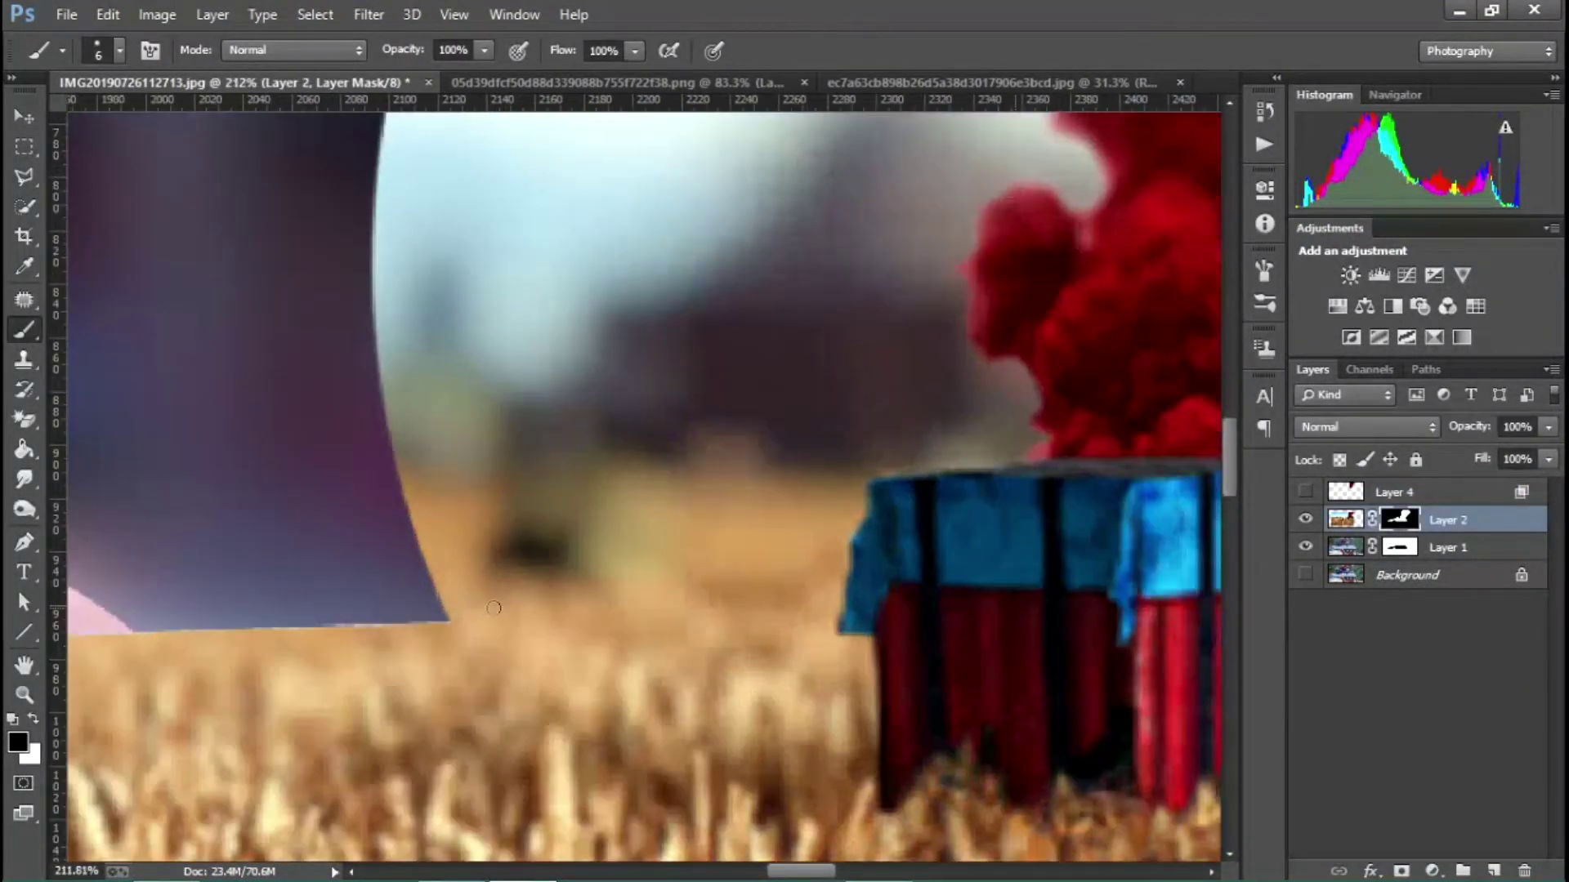
scroll(622, 562, "up", 2)
scroll(531, 588, "up", 2)
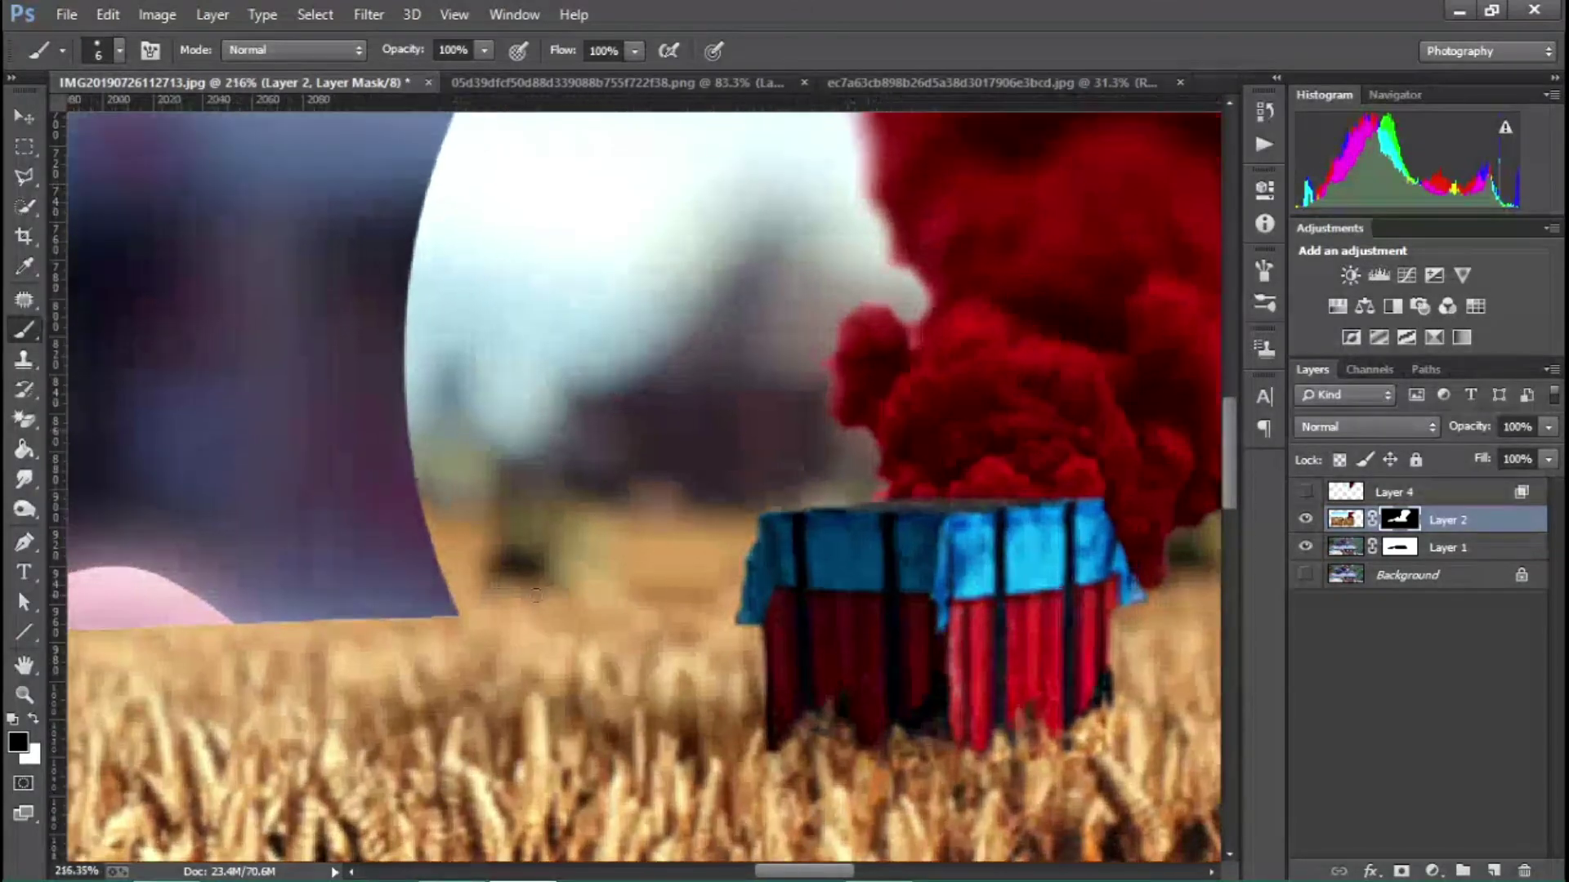
scroll(460, 614, "up", 2)
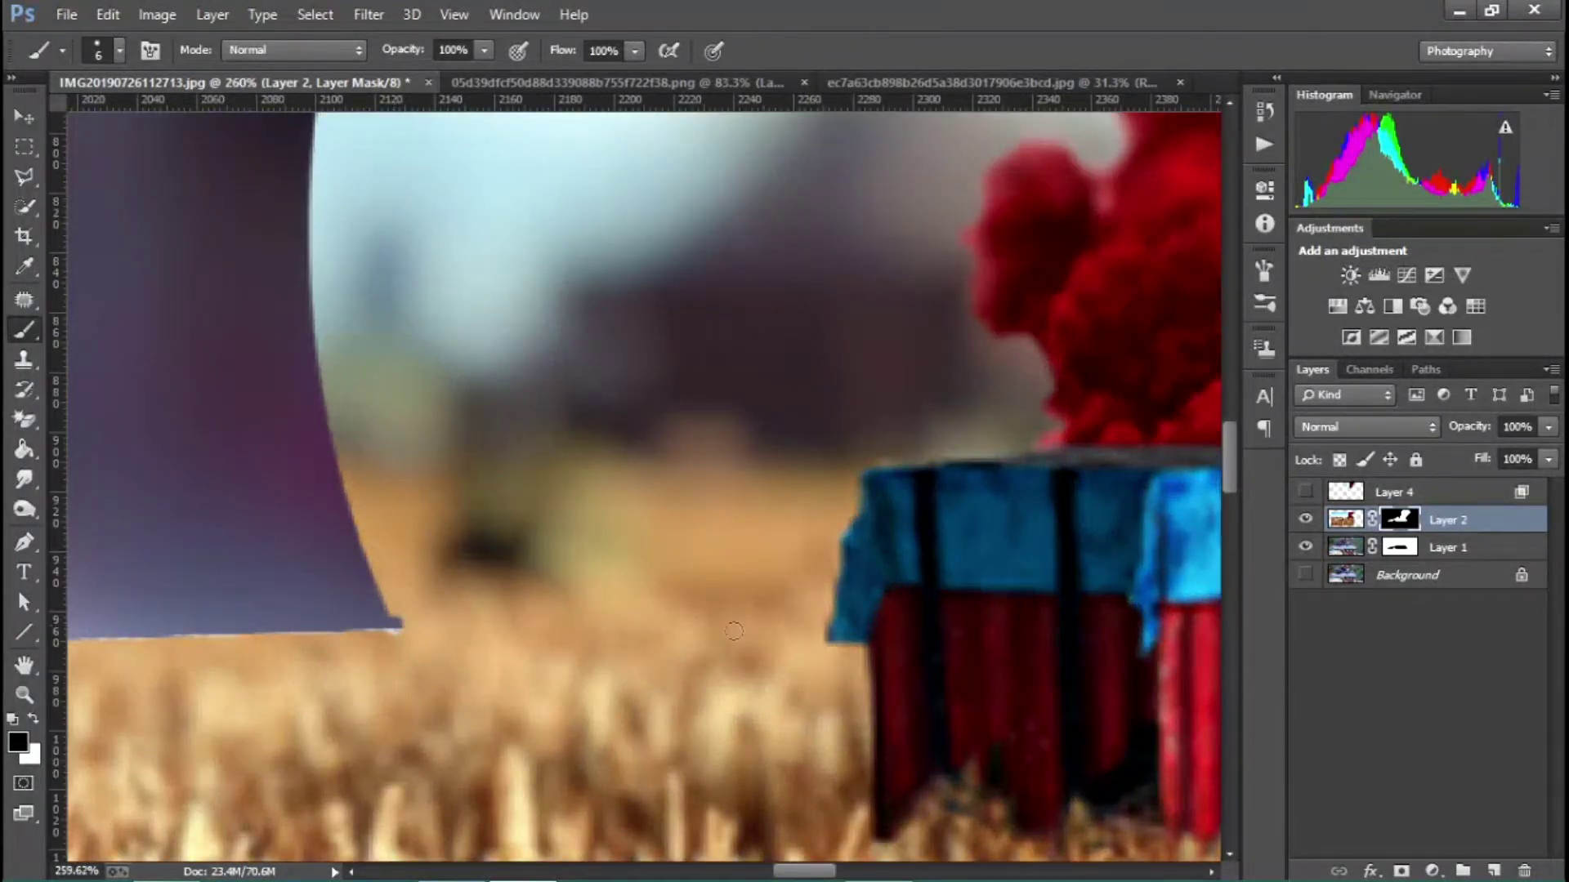
left_click(820, 613, "shift")
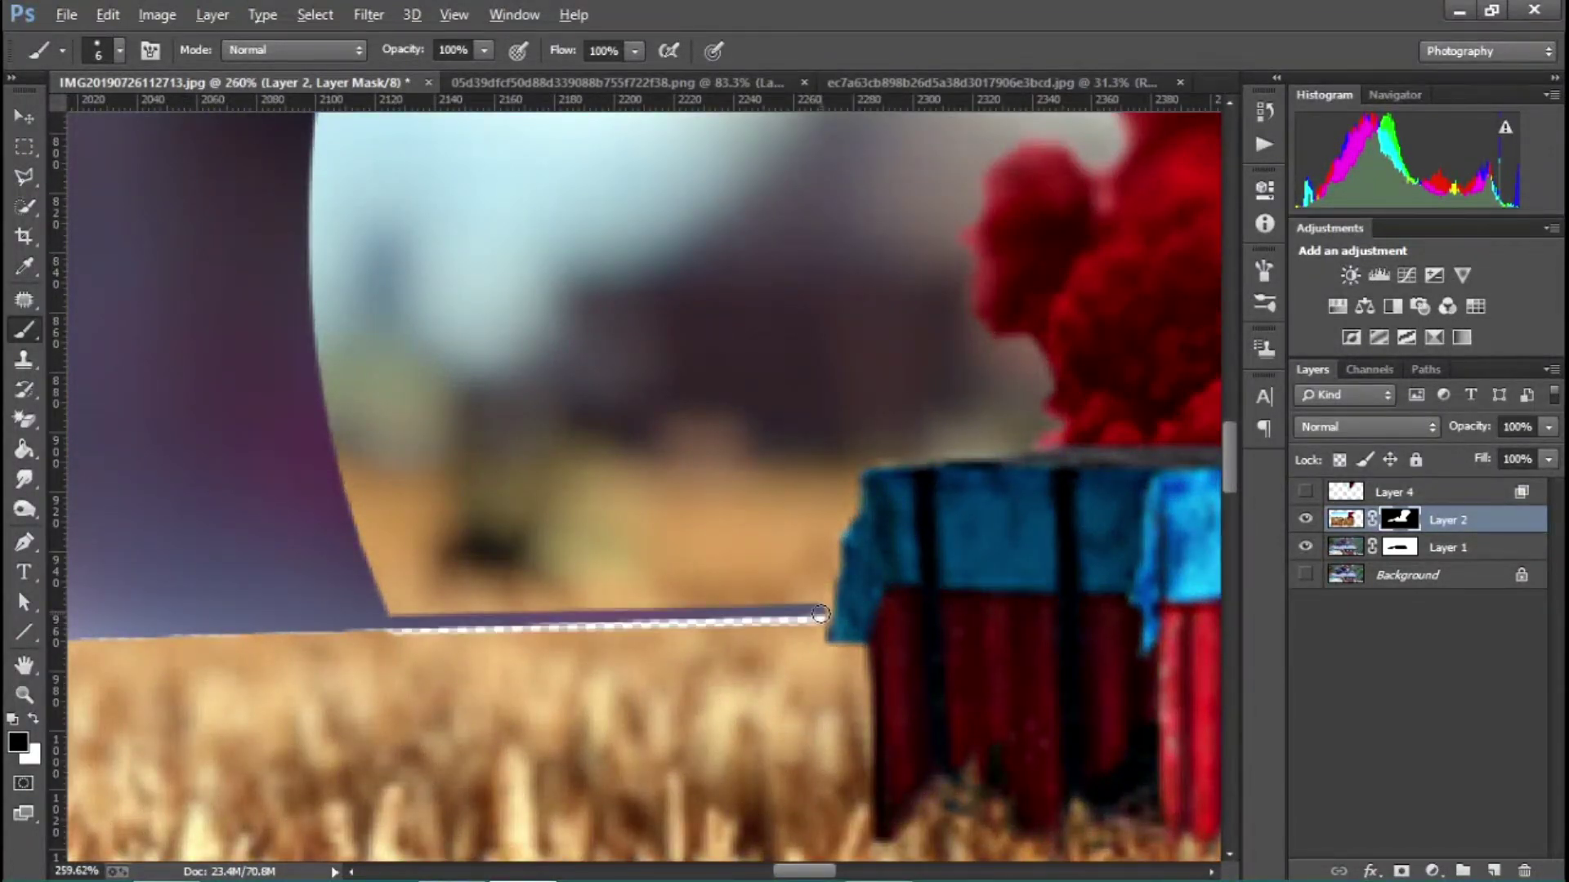
scroll(817, 572, "up", 2)
mouse_move(572, 552)
left_mouse_down()
mouse_move(800, 356)
mouse_move(907, 581)
left_mouse_up()
scroll(981, 478, "down", 1)
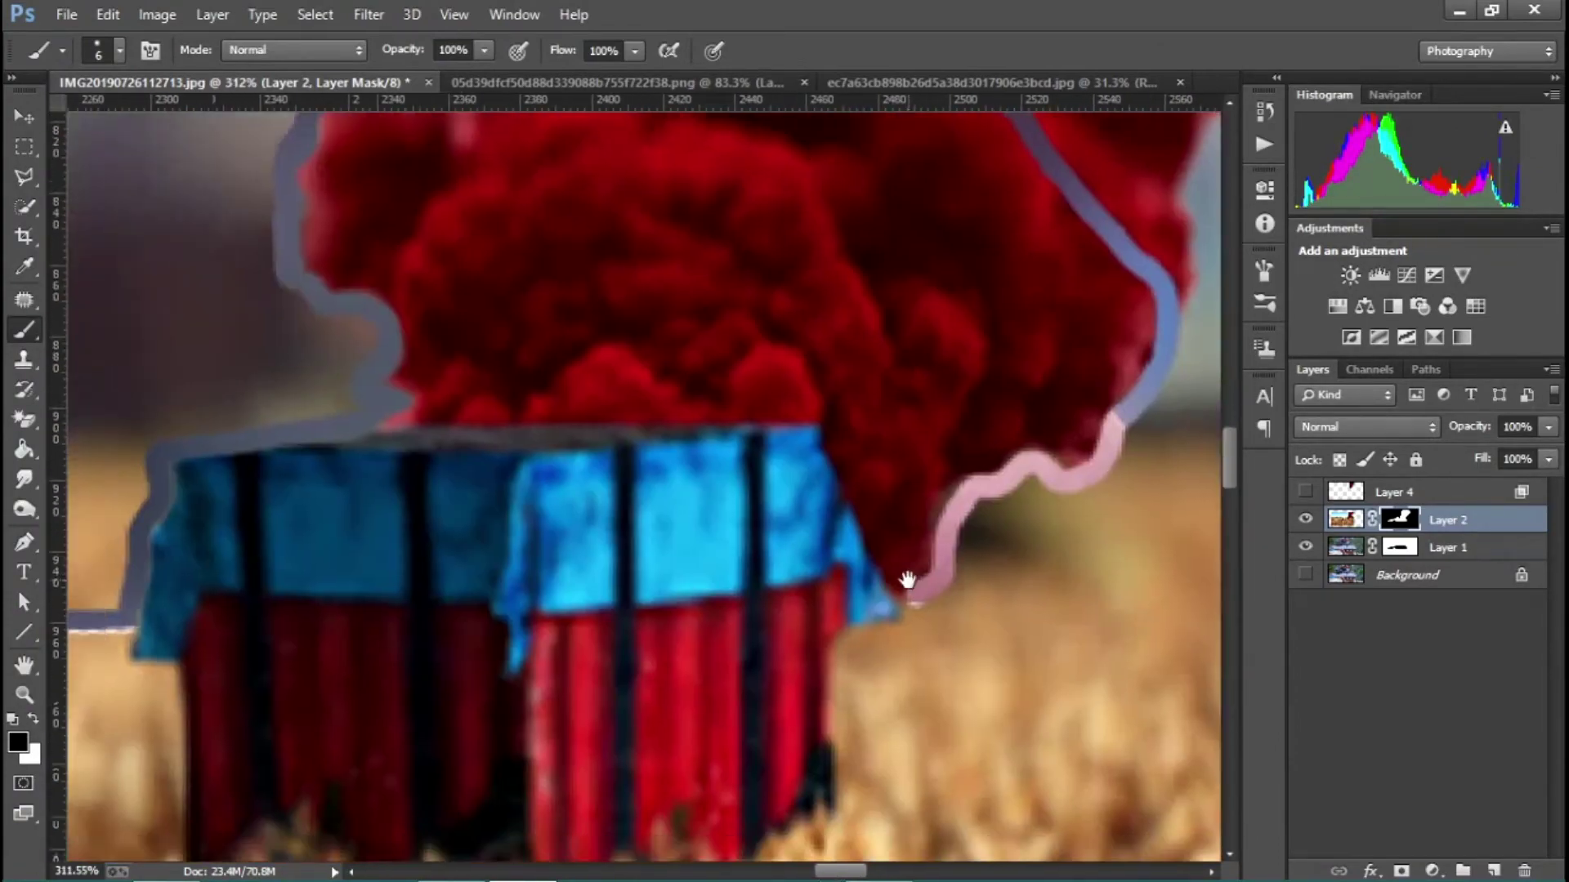
scroll(907, 580, "down", 5)
Enlarge the brush, check its size and hardness, and inspect the masked crate edge
key("bracketright")
key("bracketright")
key("bracketright")
scroll(619, 575, "up", 2)
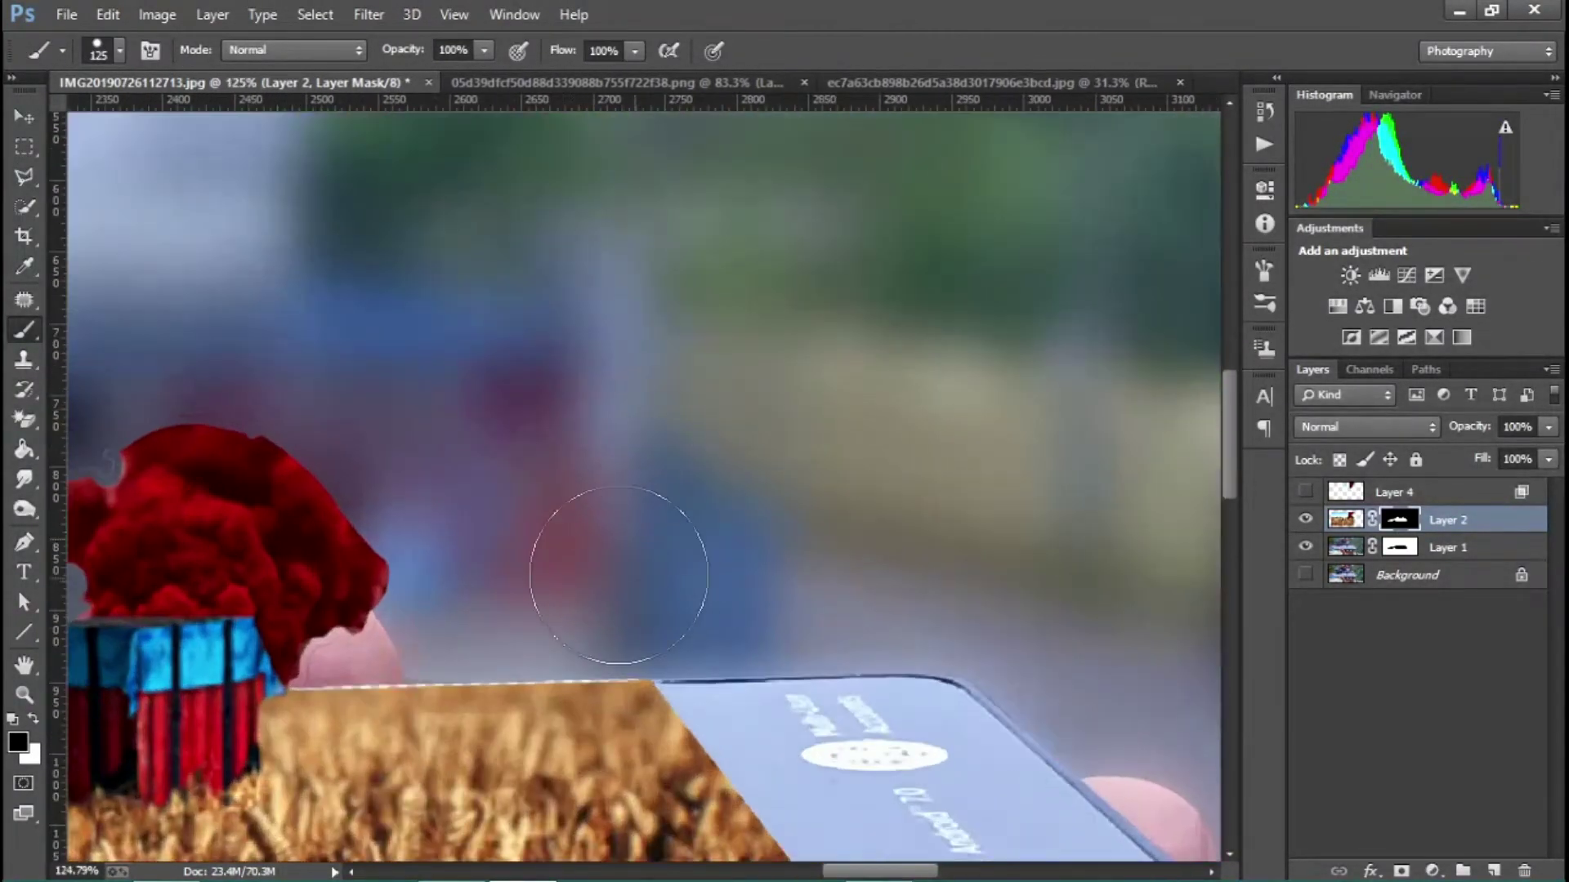
scroll(618, 575, "down", 2)
right_click(735, 450)
key("Escape")
scroll(625, 482, "up", 1)
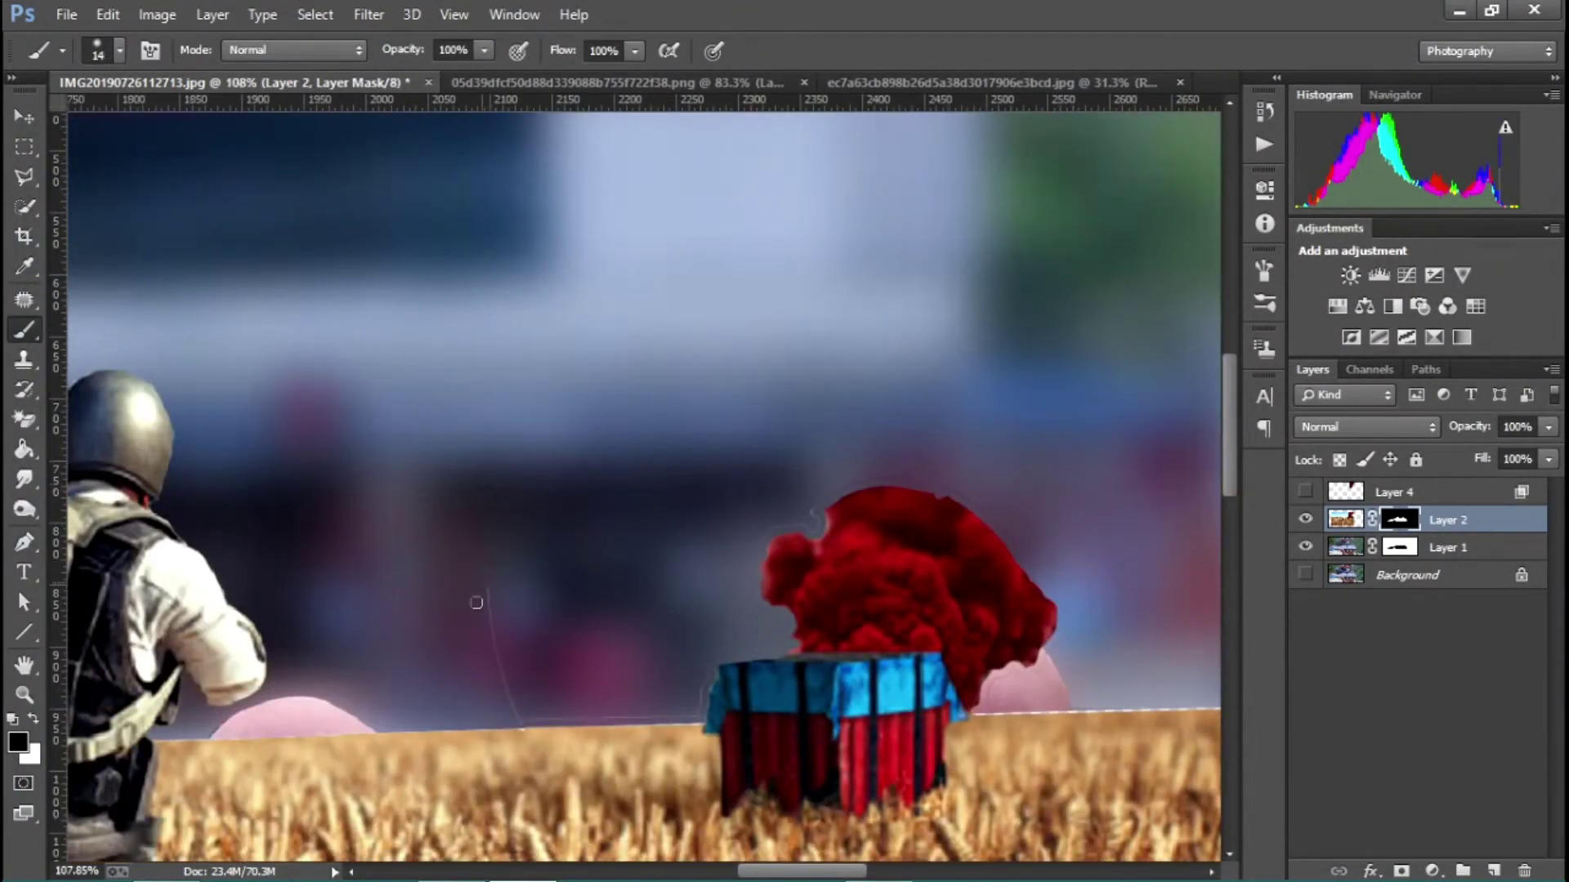
scroll(490, 695, "up", 5)
scroll(974, 490, "right", 2)
scroll(715, 525, "right", 3)
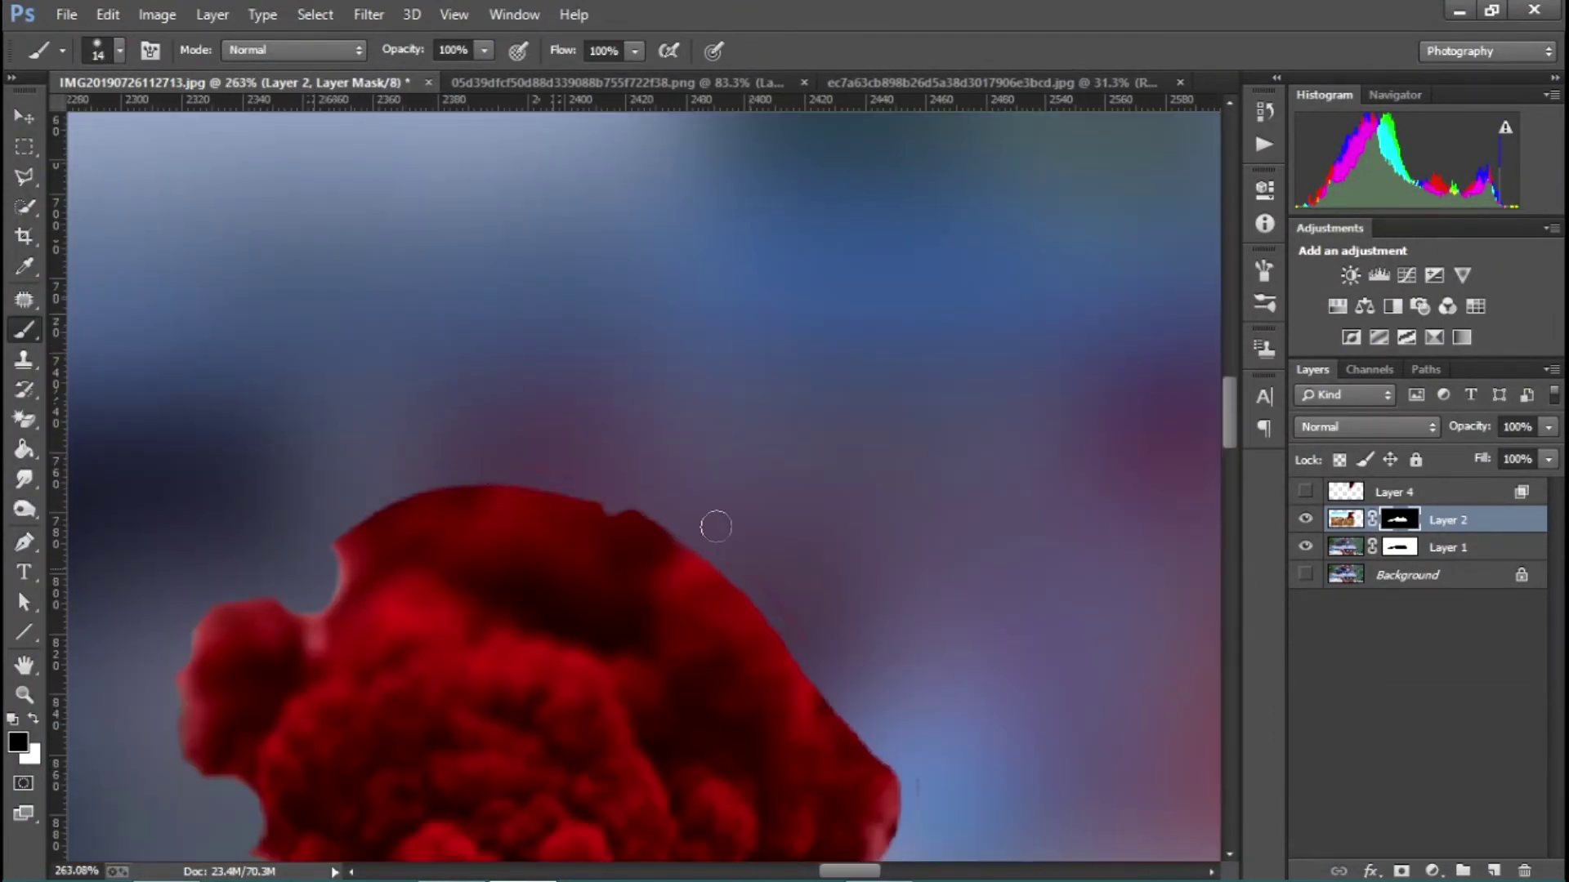
scroll(797, 565, "down", 2)
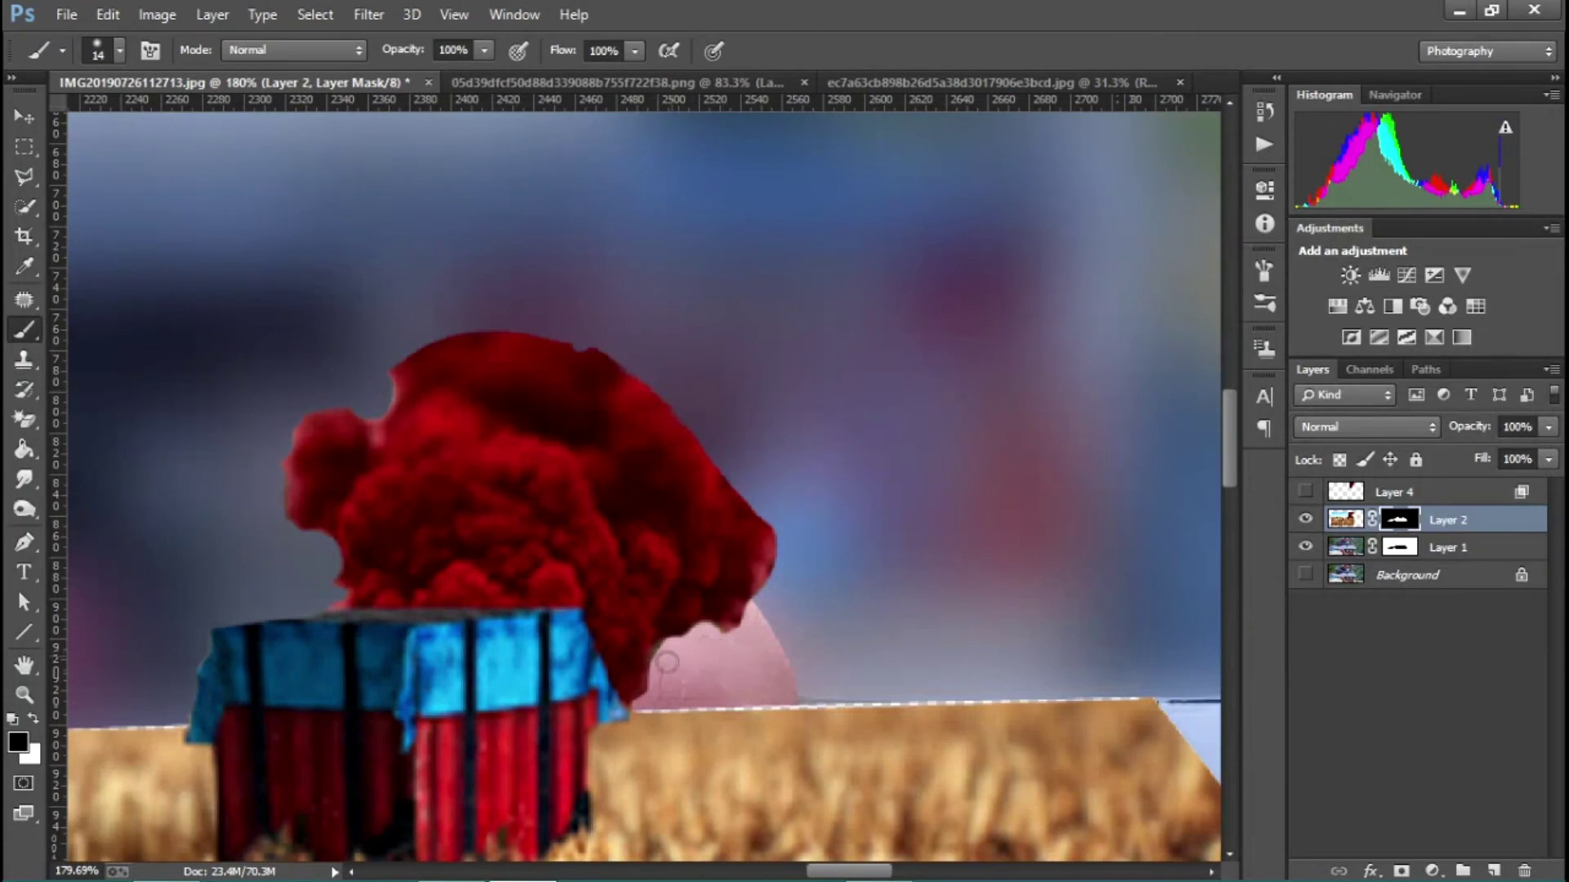
scroll(662, 689, "up", 3)
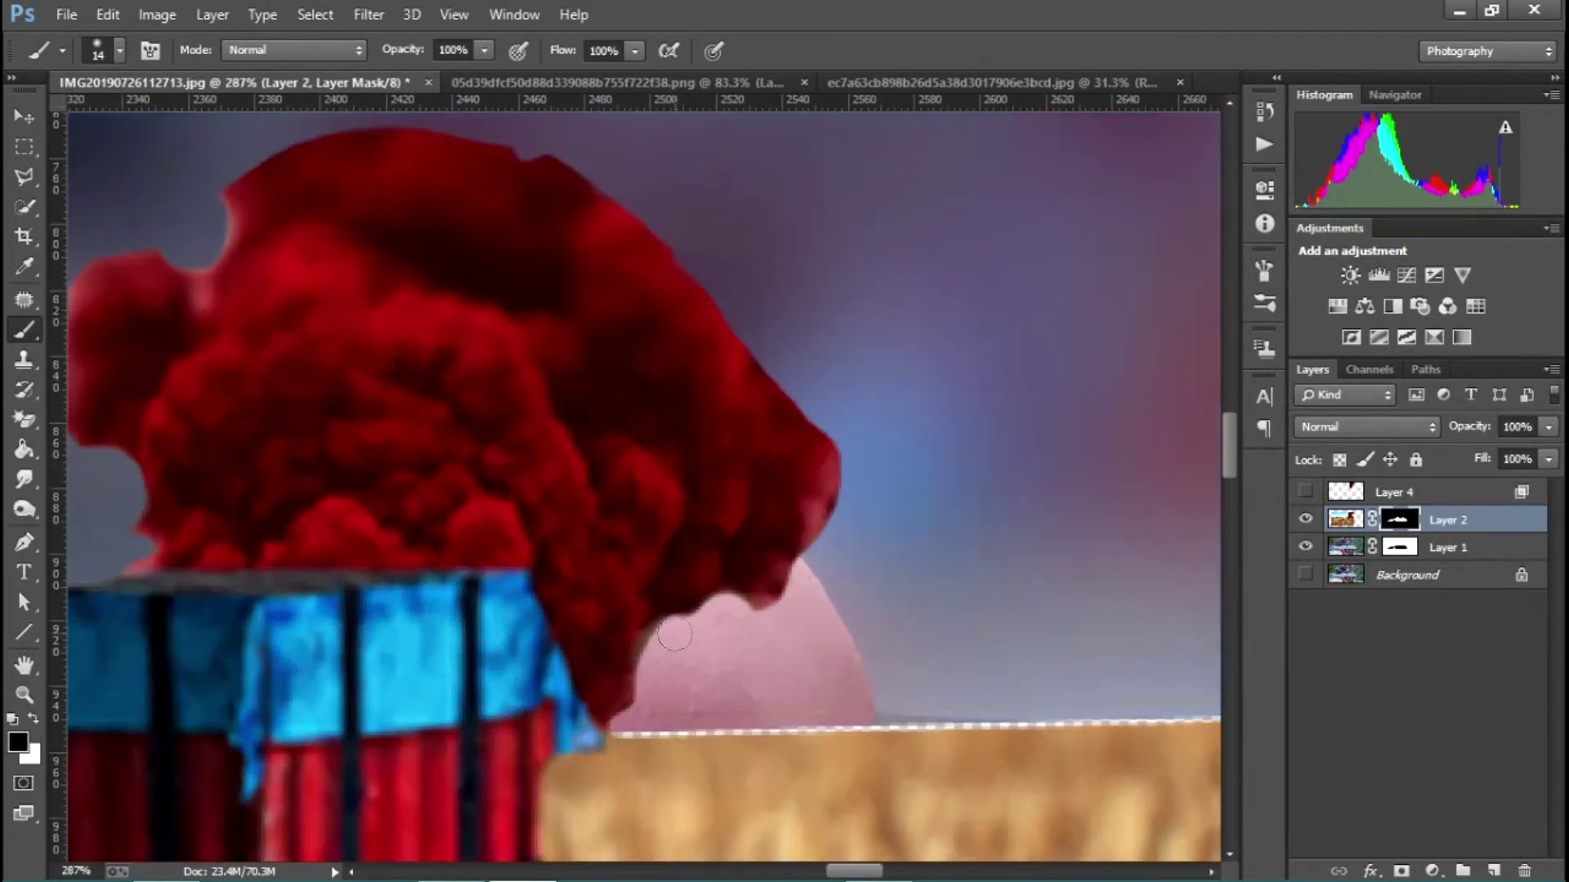
scroll(673, 670, "down", 3)
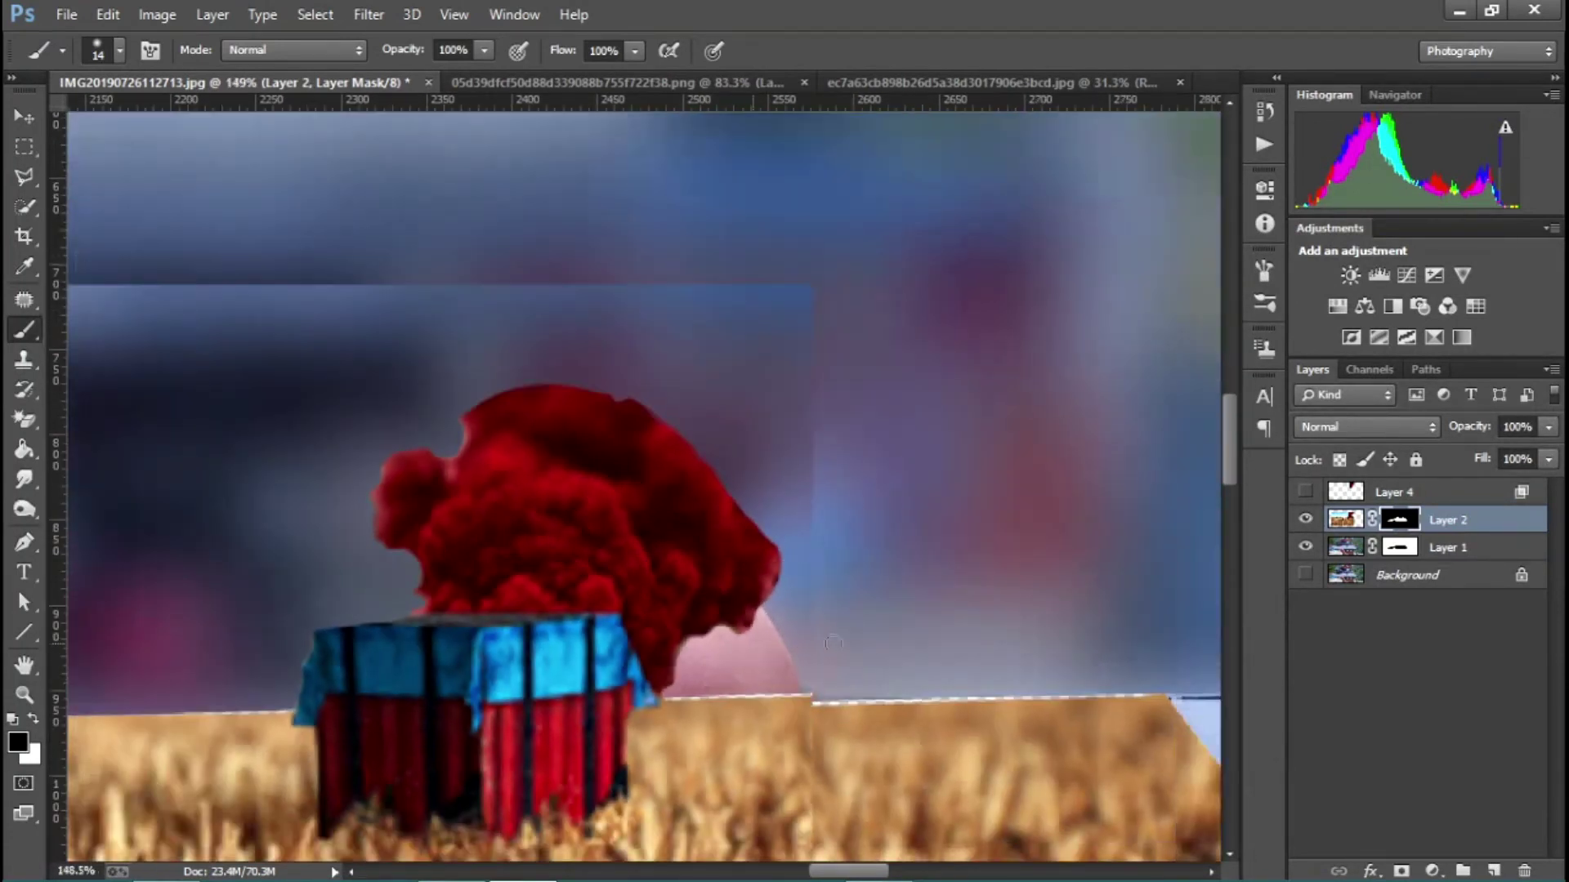
scroll(1131, 683, "up", 1)
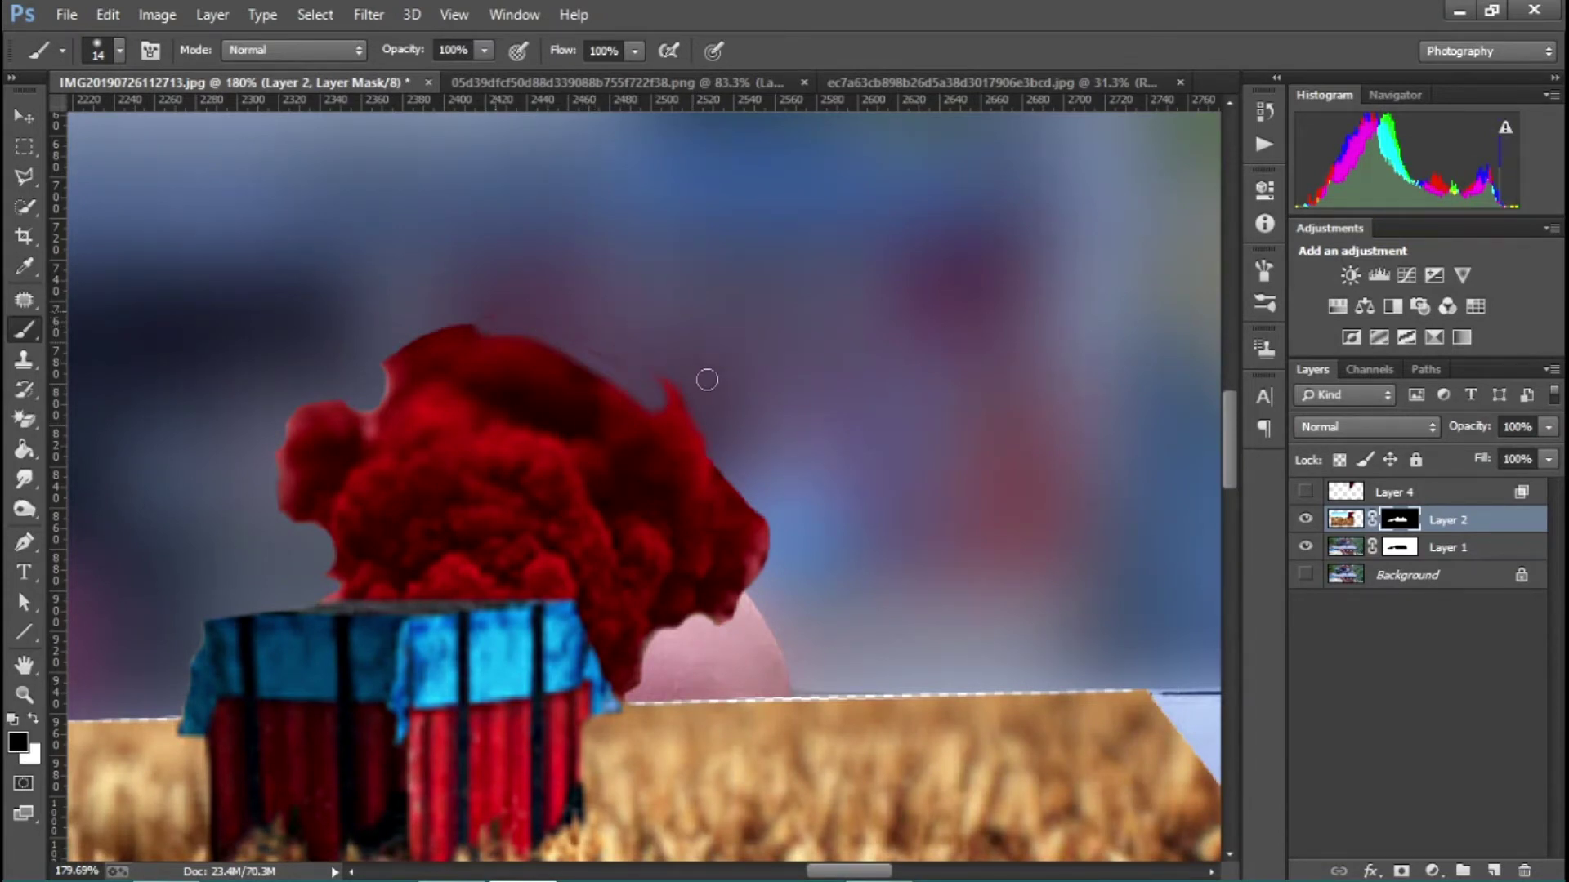
Turn the Layer 4 smoke plume back on above the crate
left_click(1305, 492)
scroll(560, 364, "down", 2)
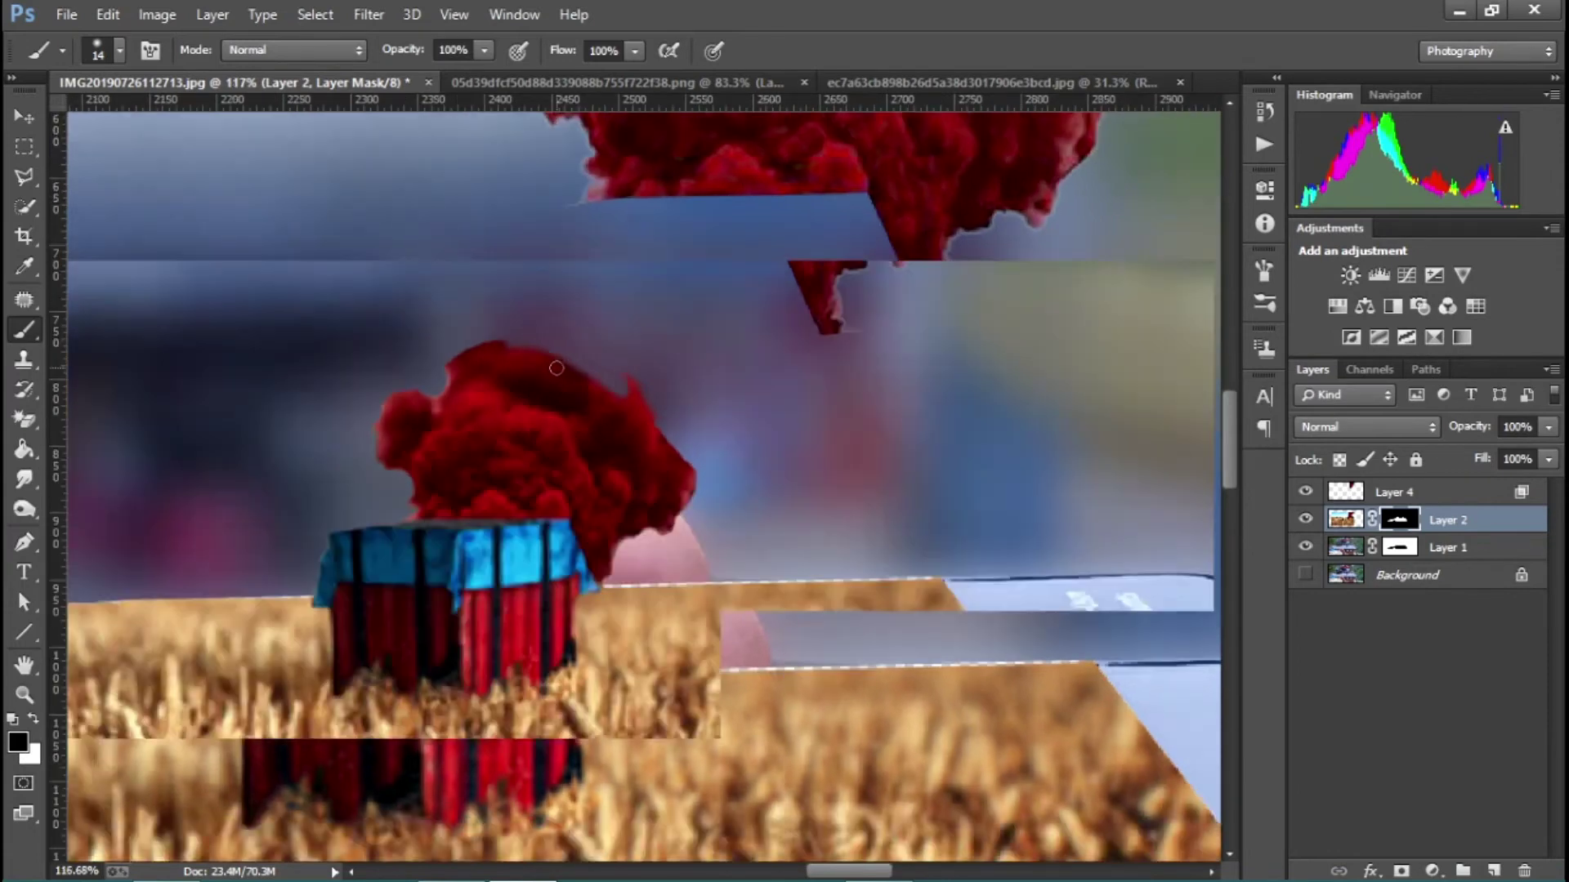
scroll(563, 372, "down", 2)
scroll(569, 378, "down", 2)
scroll(568, 379, "down", 2)
scroll(569, 378, "down", 1)
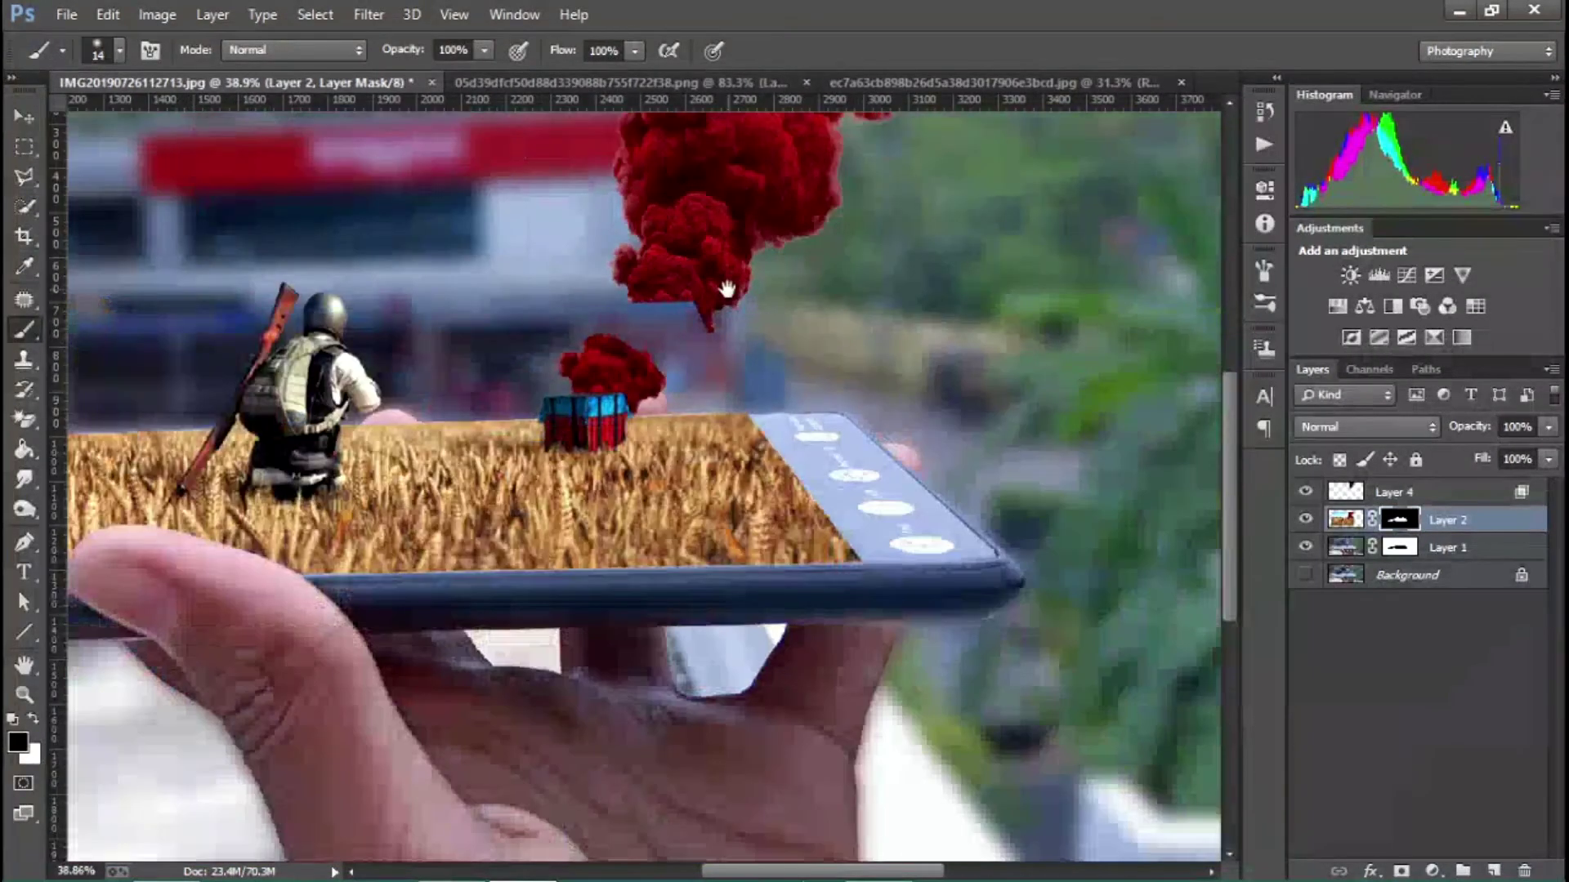
scroll(751, 467, "up", 2)
Select the smoke plume layer and drag it left onto the crate
key("v")
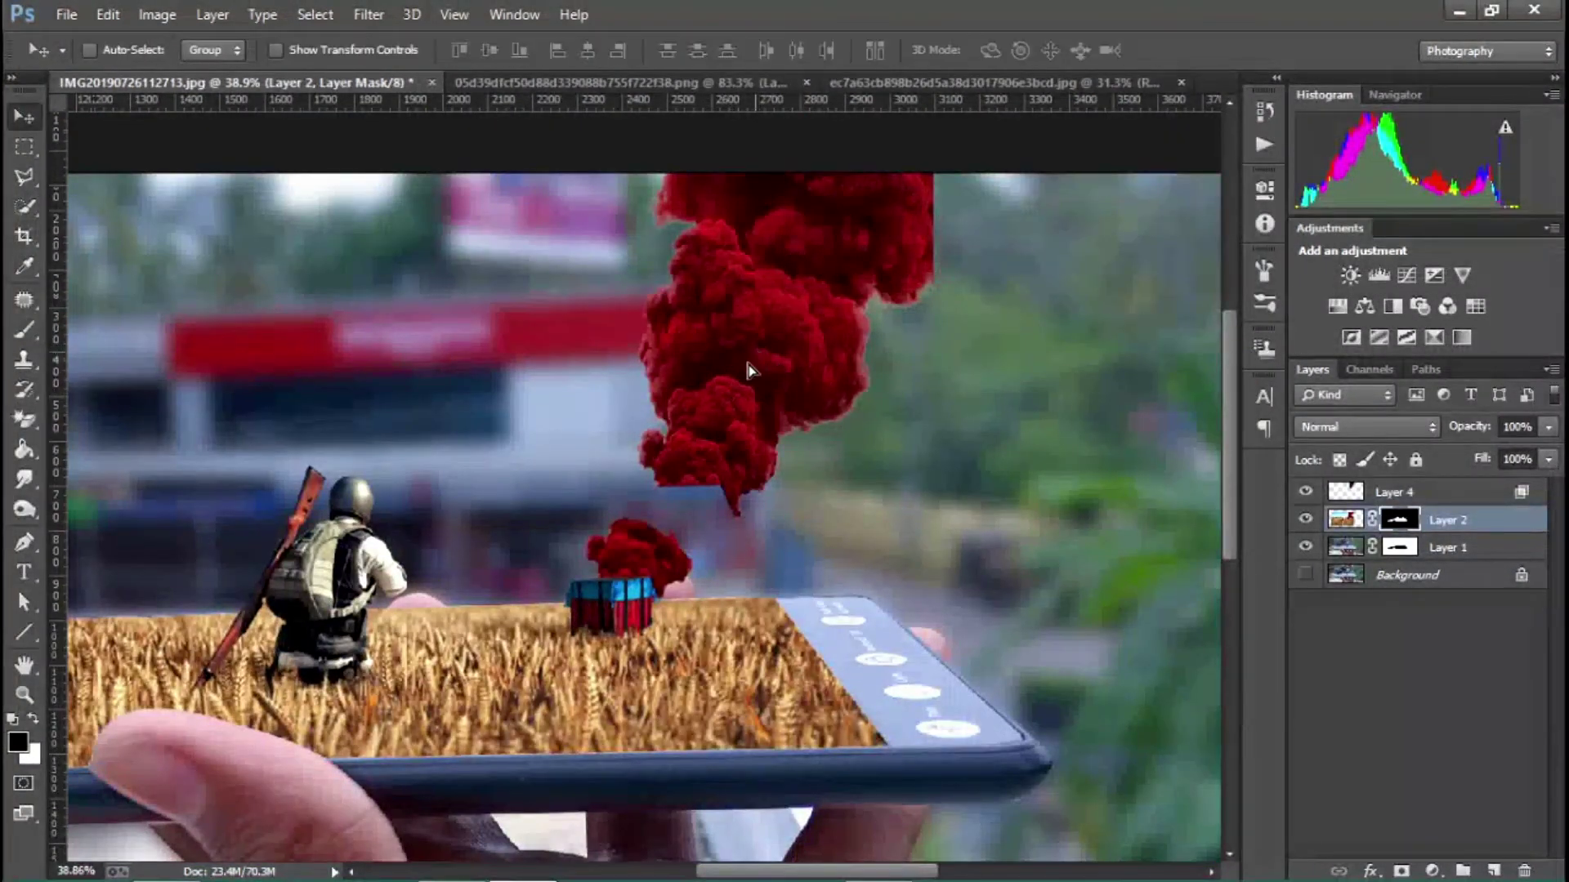
left_click_drag(751, 370, 711, 403)
right_click(773, 333)
left_click(845, 348)
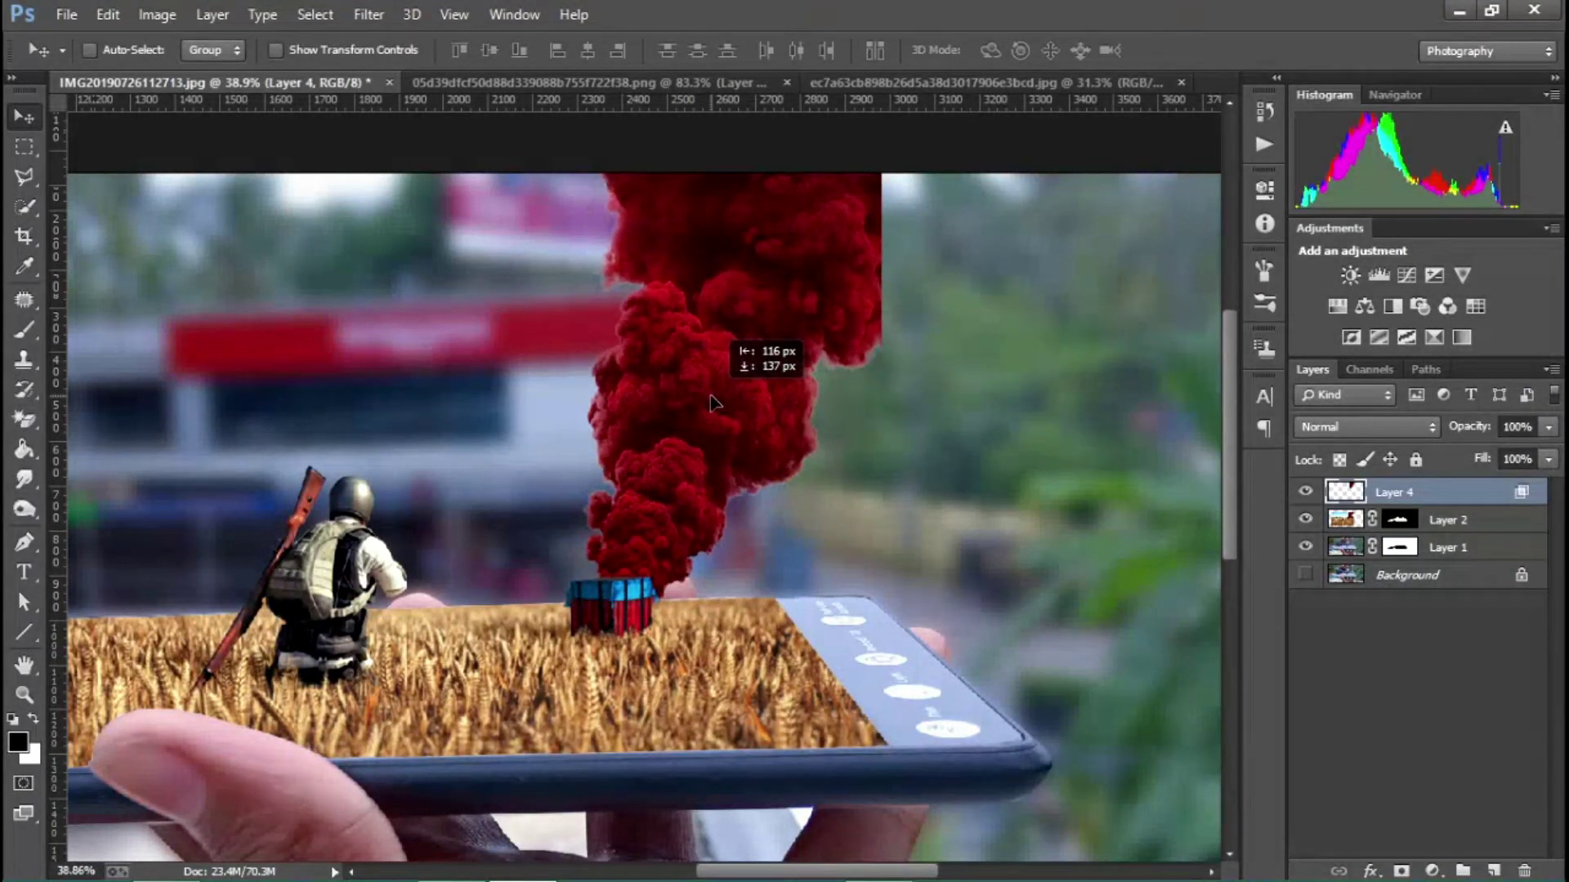
left_click_drag(711, 403, 701, 409)
Fine-tune the smoke's position above the crate and add a white layer mask to Layer 4
scroll(650, 530, "up", 2)
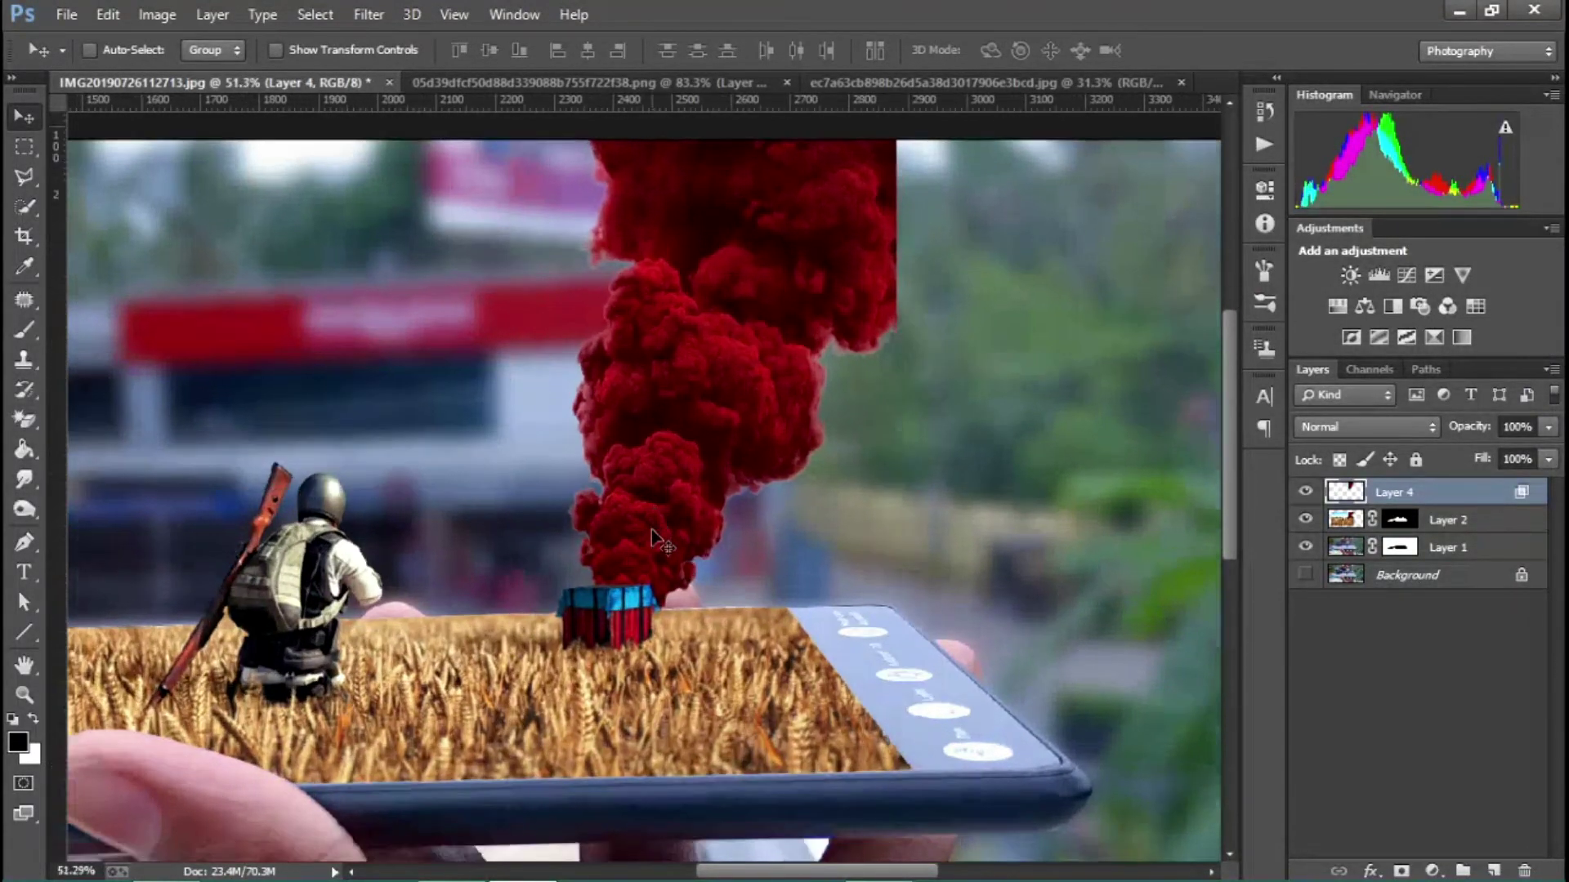
scroll(650, 530, "up", 3)
scroll(654, 551, "up", 2)
left_click_drag(690, 477, 691, 488)
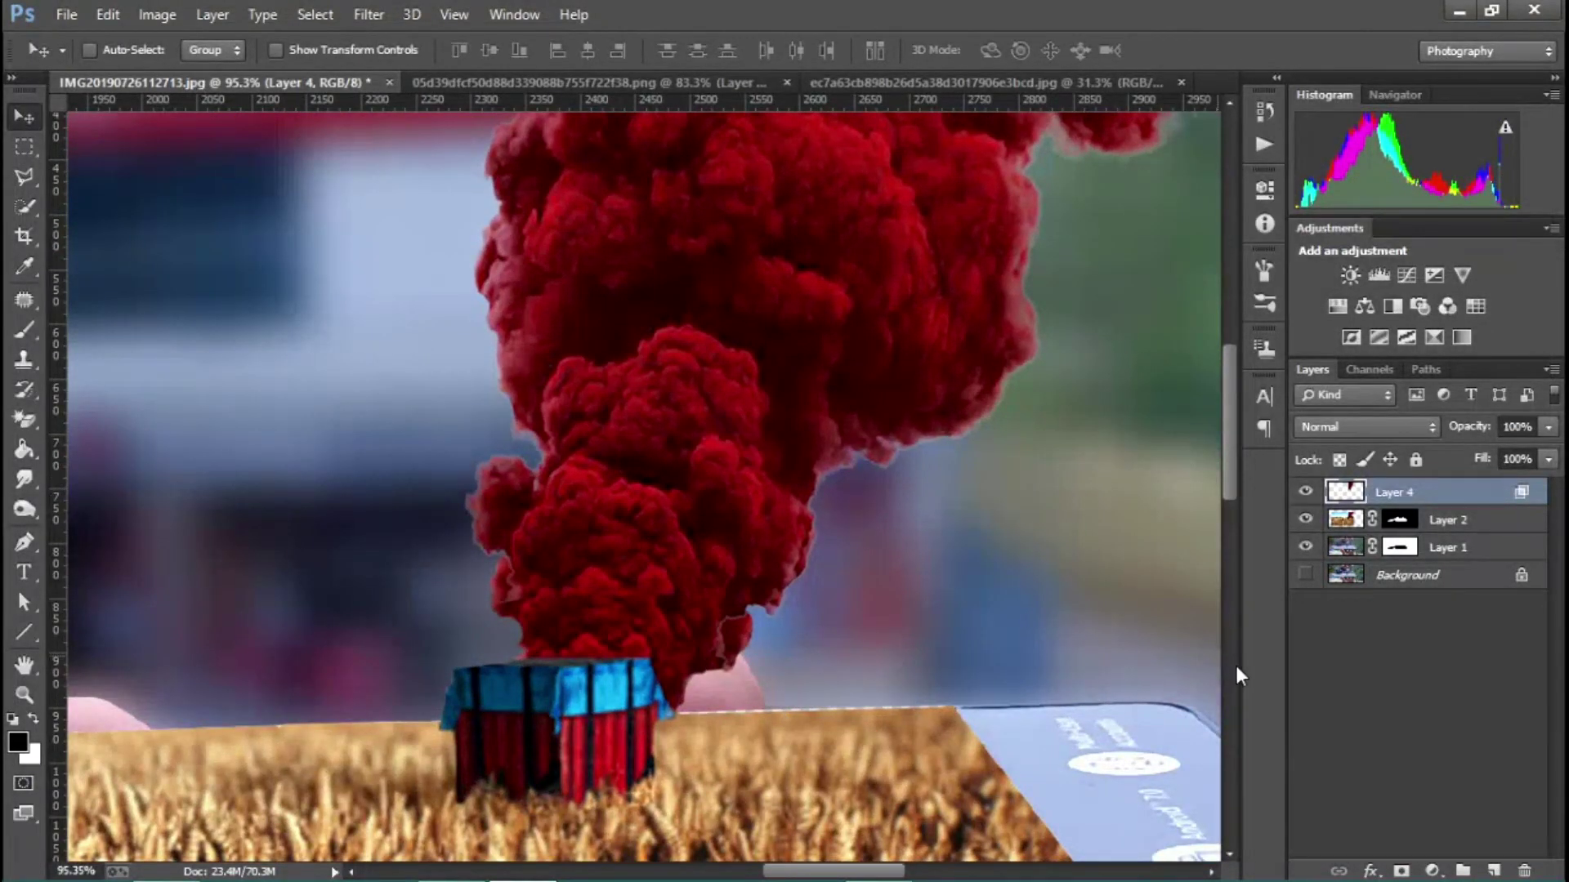
left_click(1400, 870)
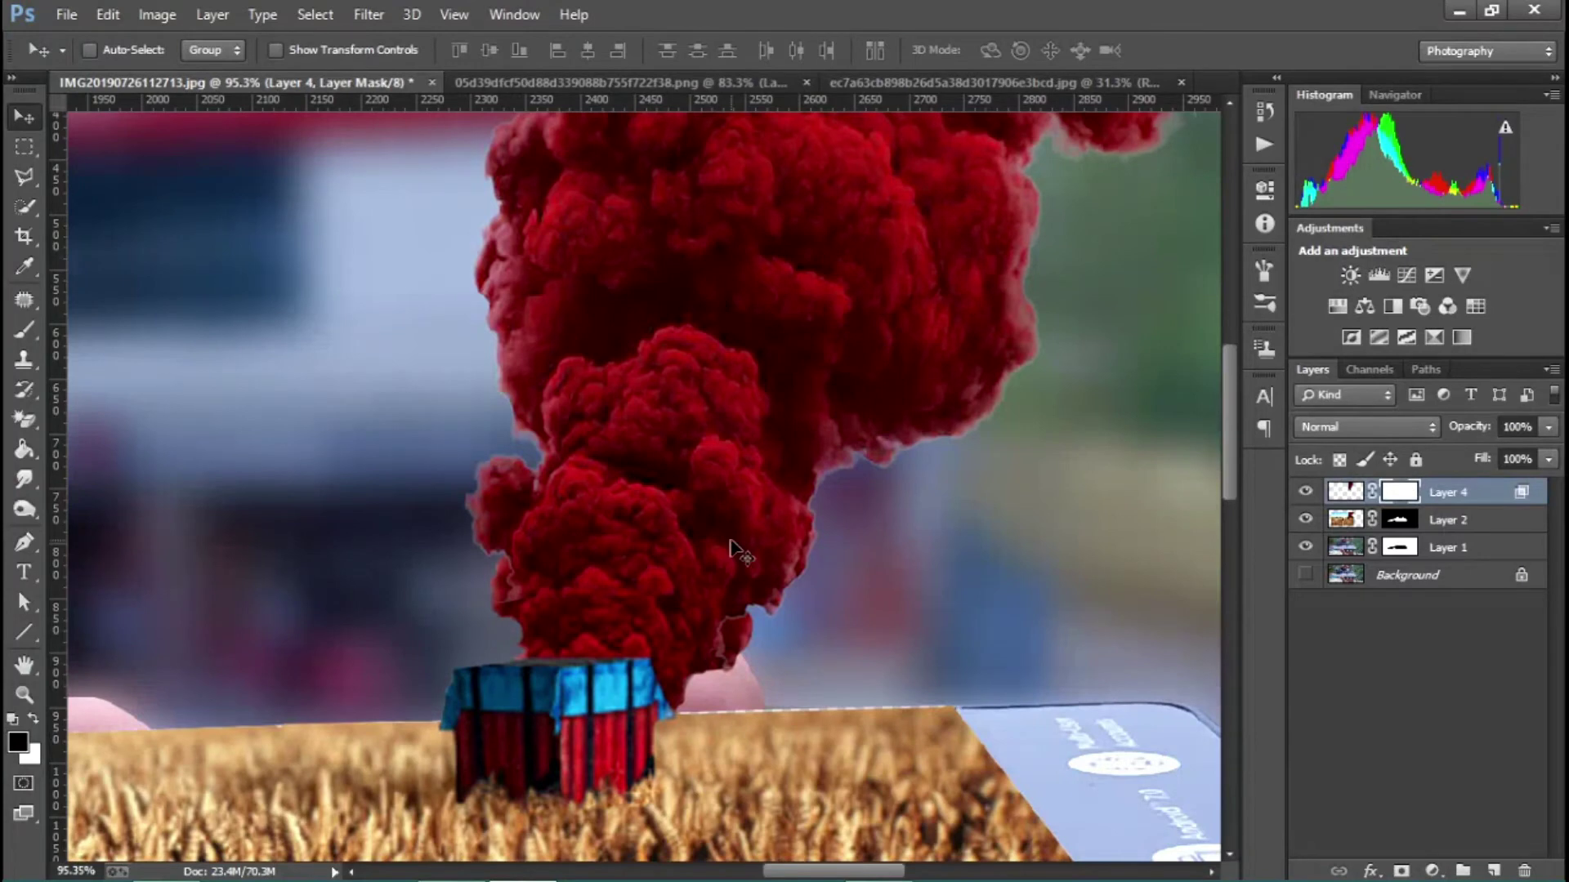
Choose the Brush and set its size and hardness
scroll(699, 552, "up", 2)
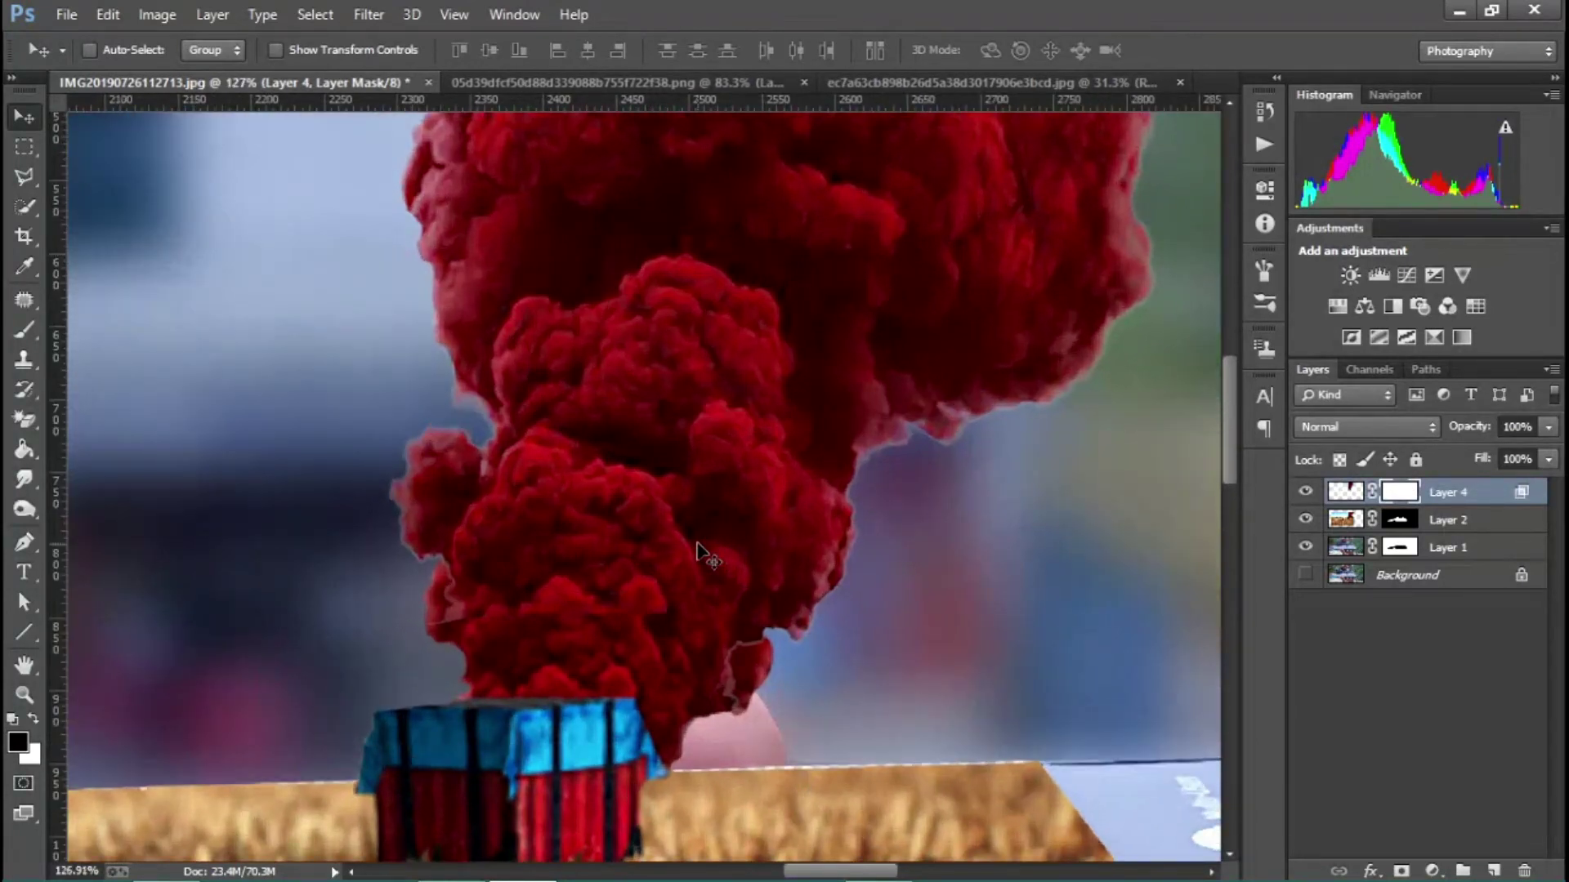
scroll(658, 554, "up", 1)
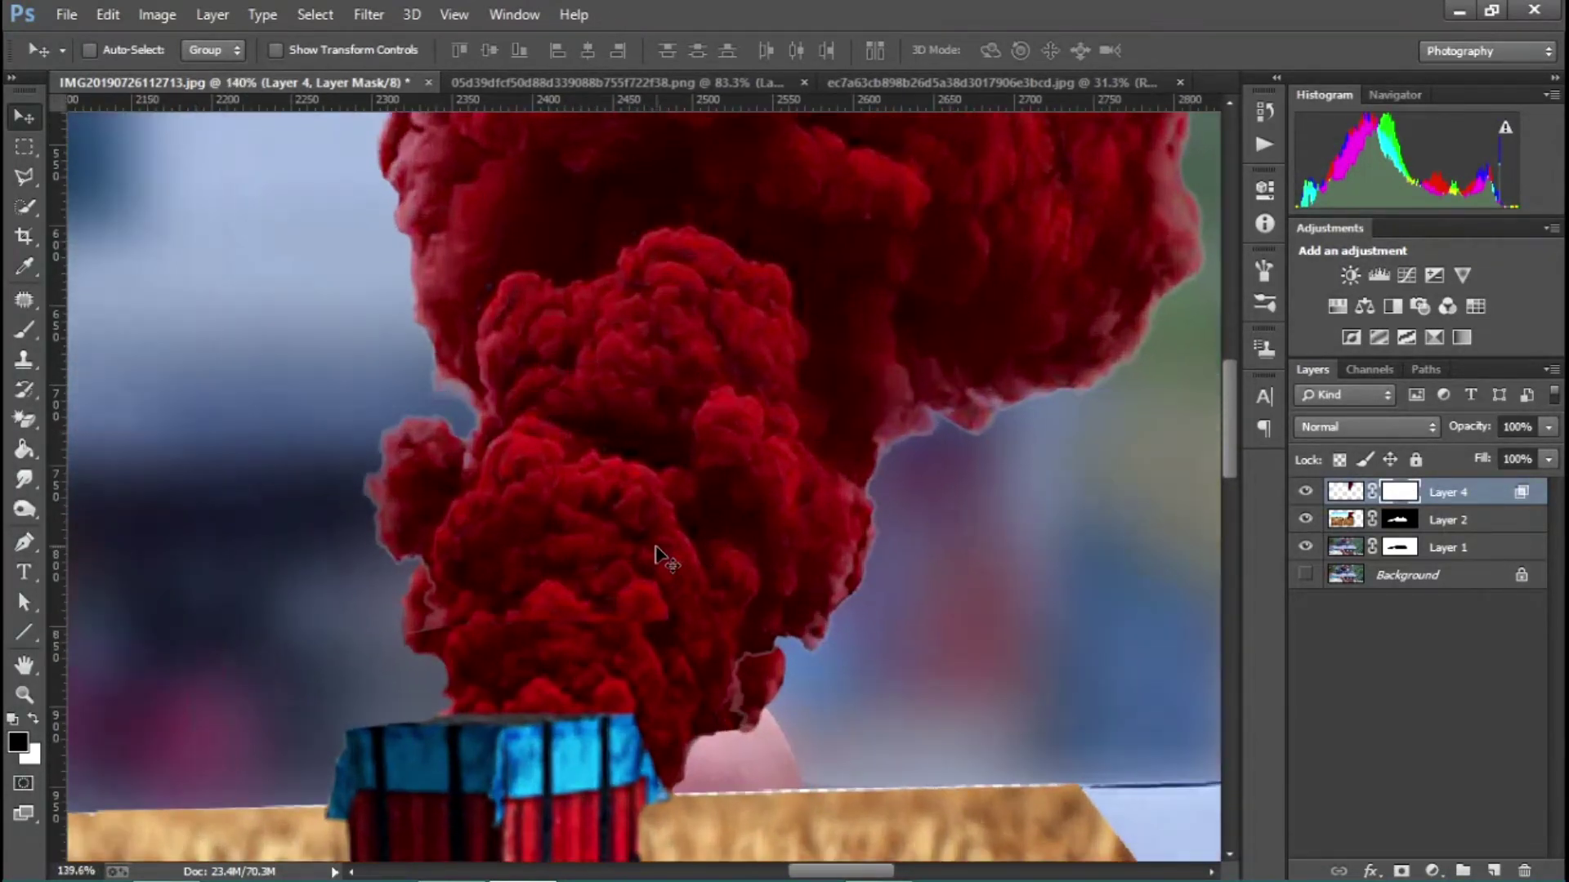
scroll(477, 570, "up", 1)
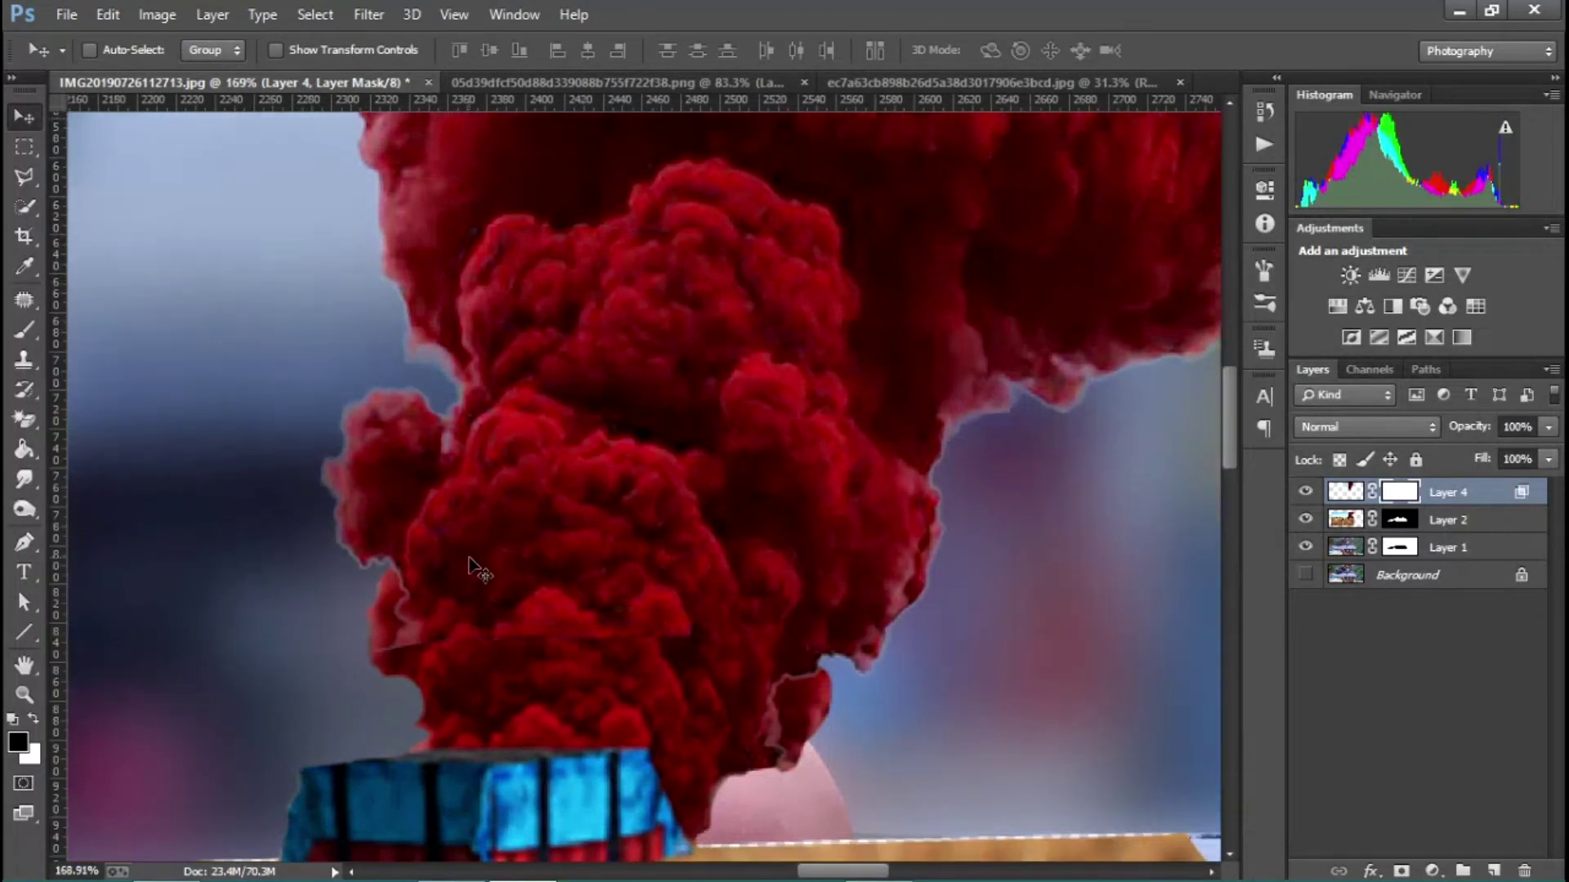
key("b")
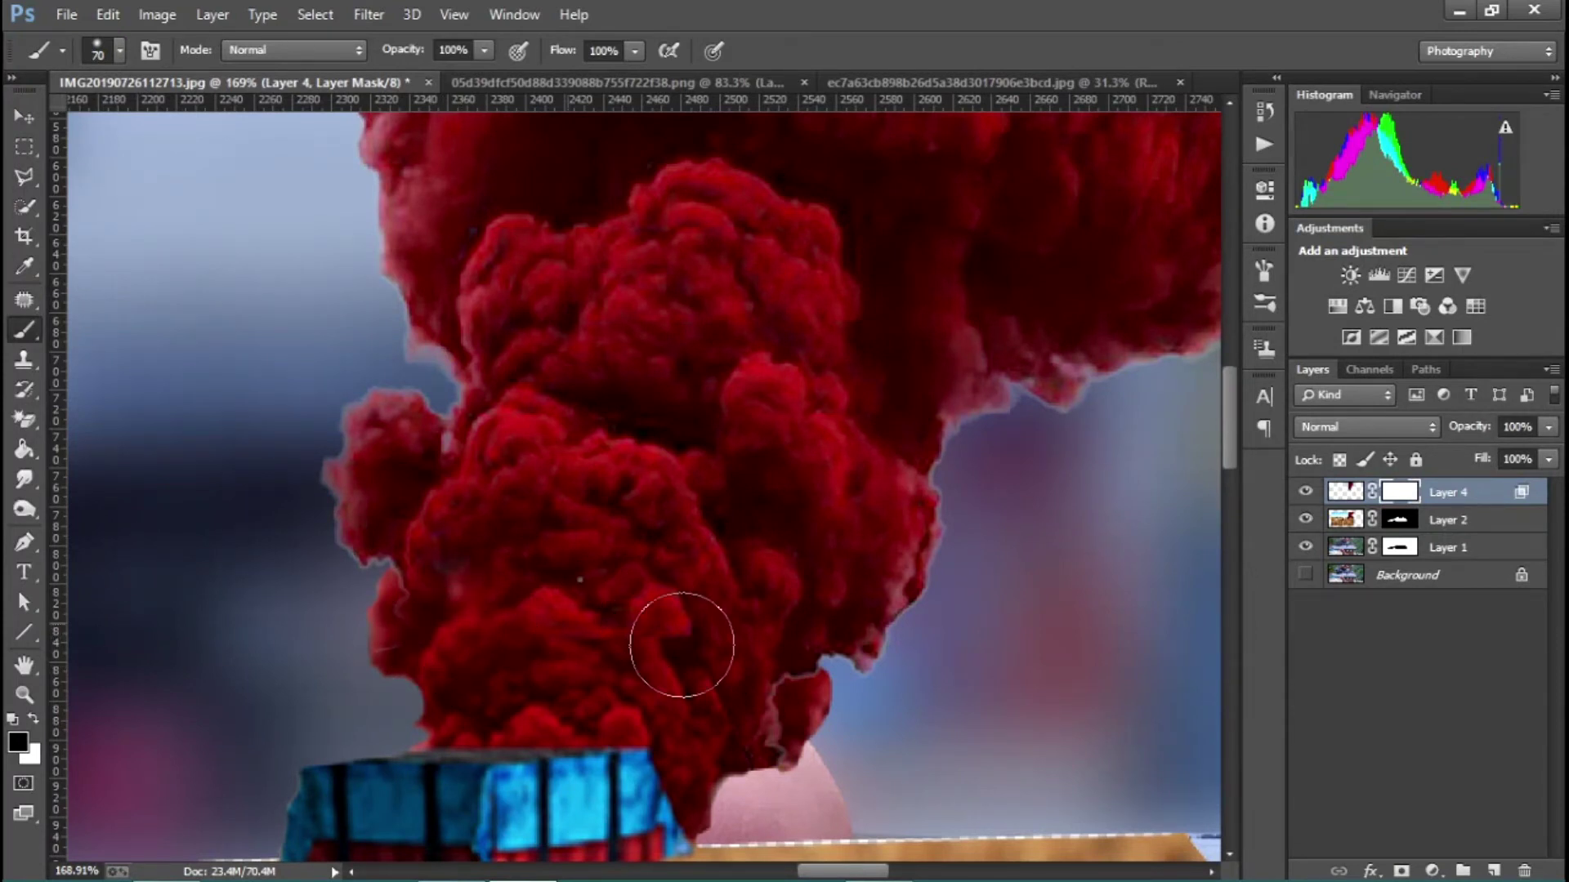
right_click(682, 644)
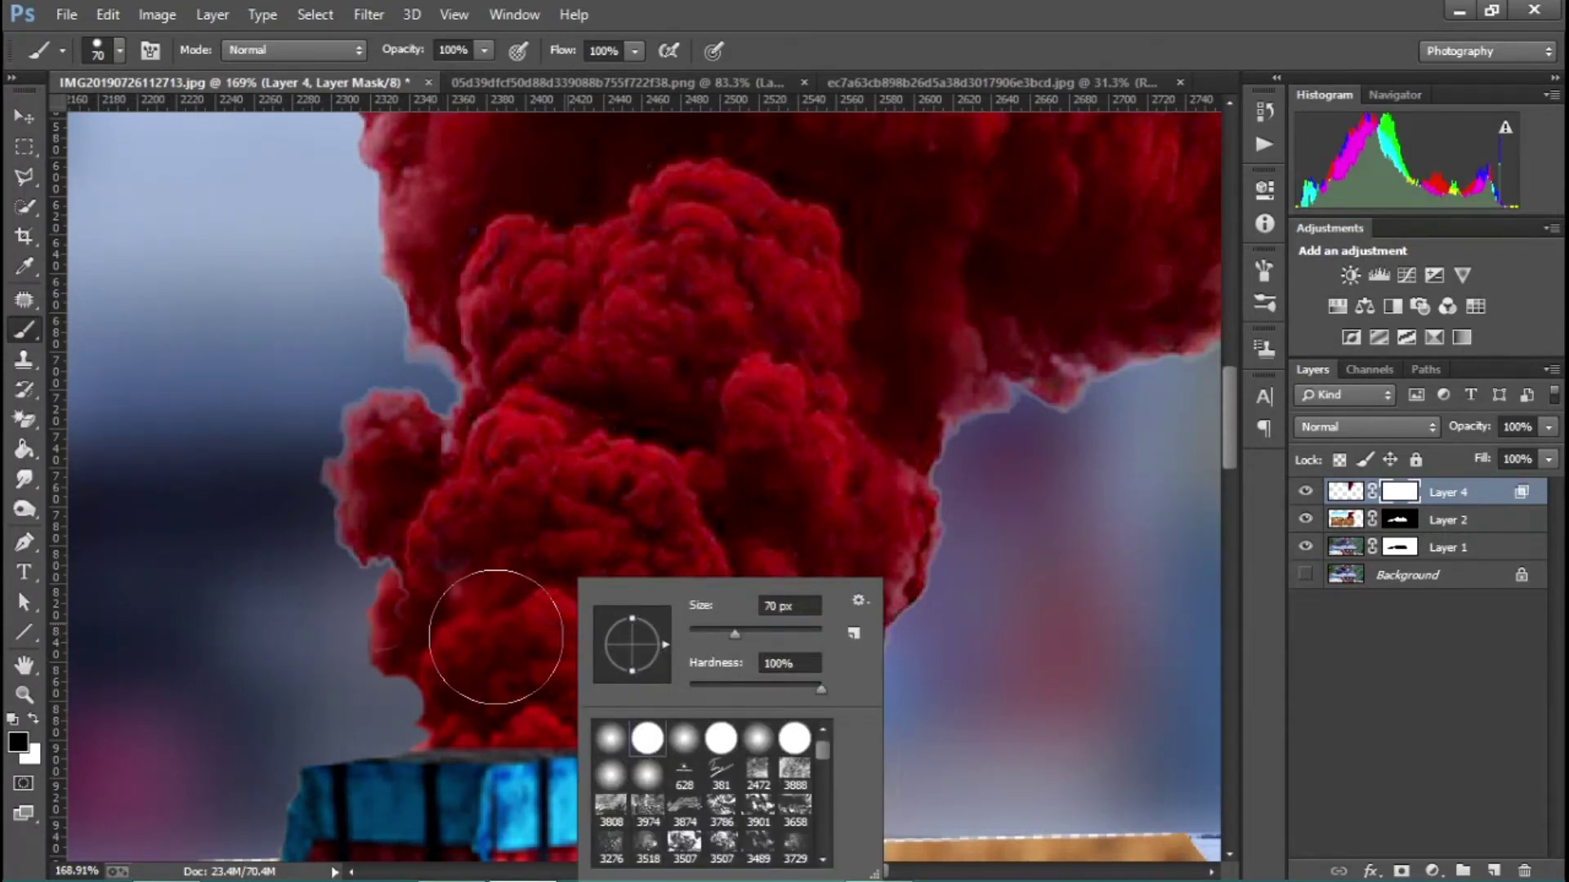
key("Return")
right_click(600, 605)
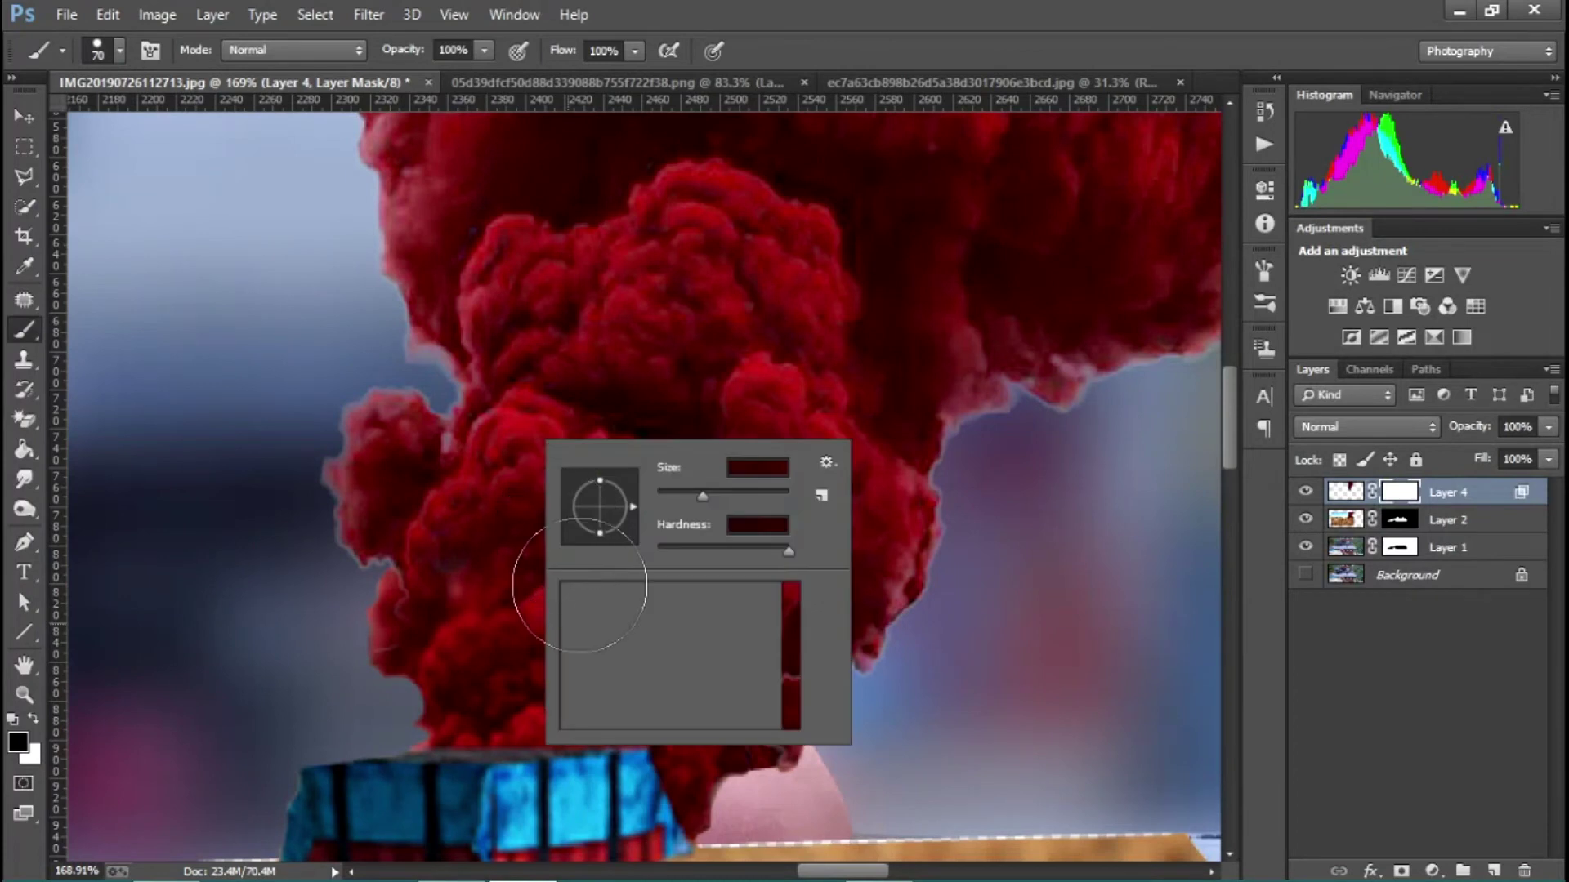
key("Return")
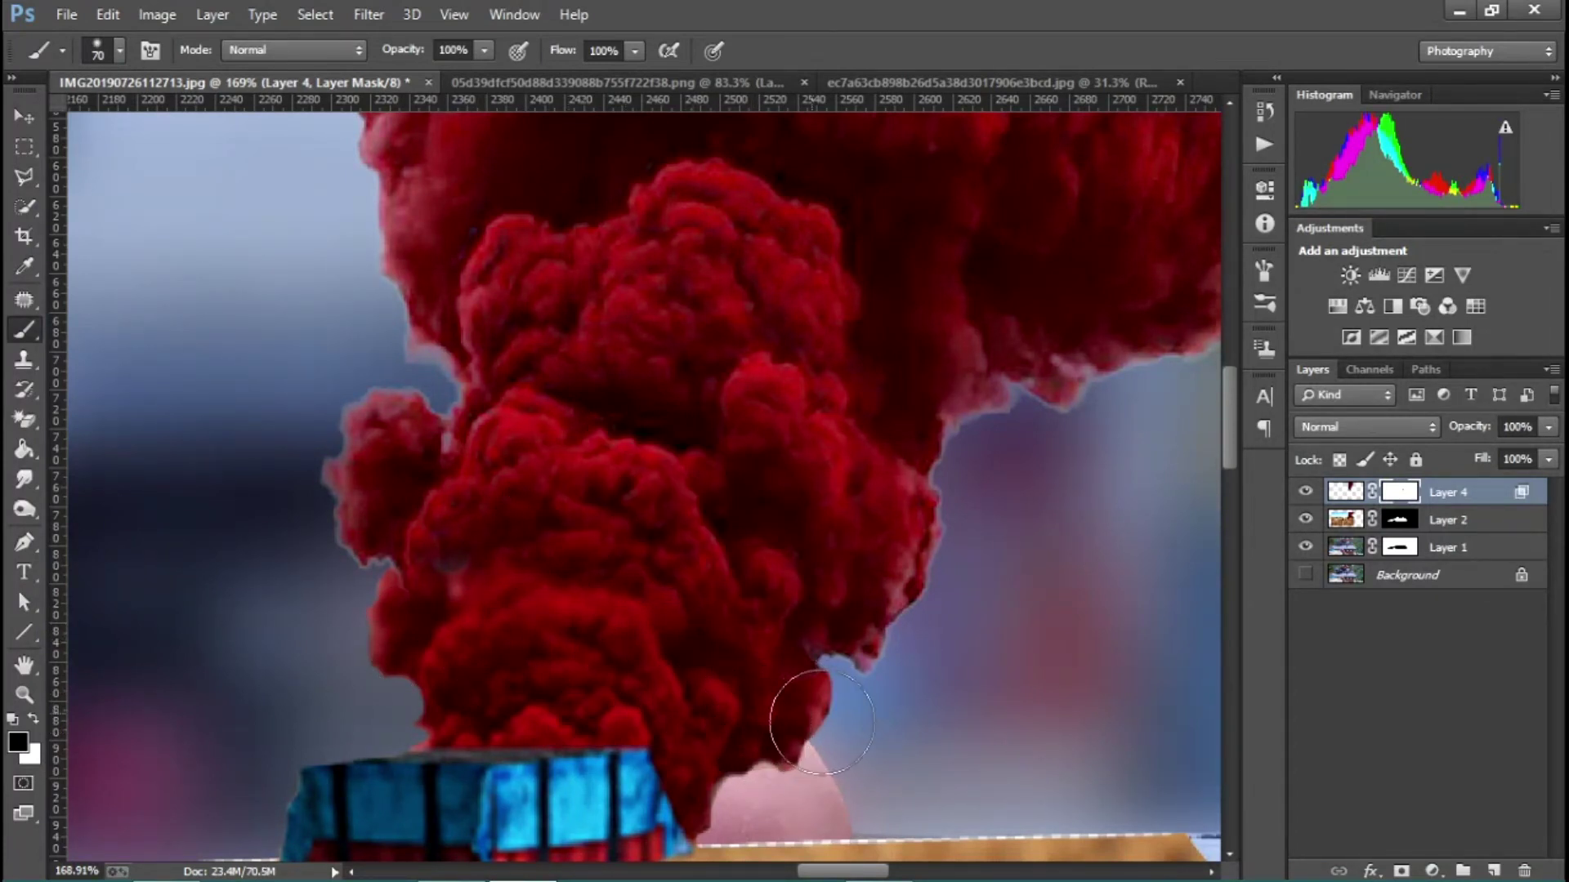
Enlarge the brush to 700 px and softly mask away the smoke's lower-right edge
scroll(799, 648, "down", 2)
scroll(797, 647, "down", 2)
scroll(795, 647, "down", 1)
scroll(795, 647, "down", 1)
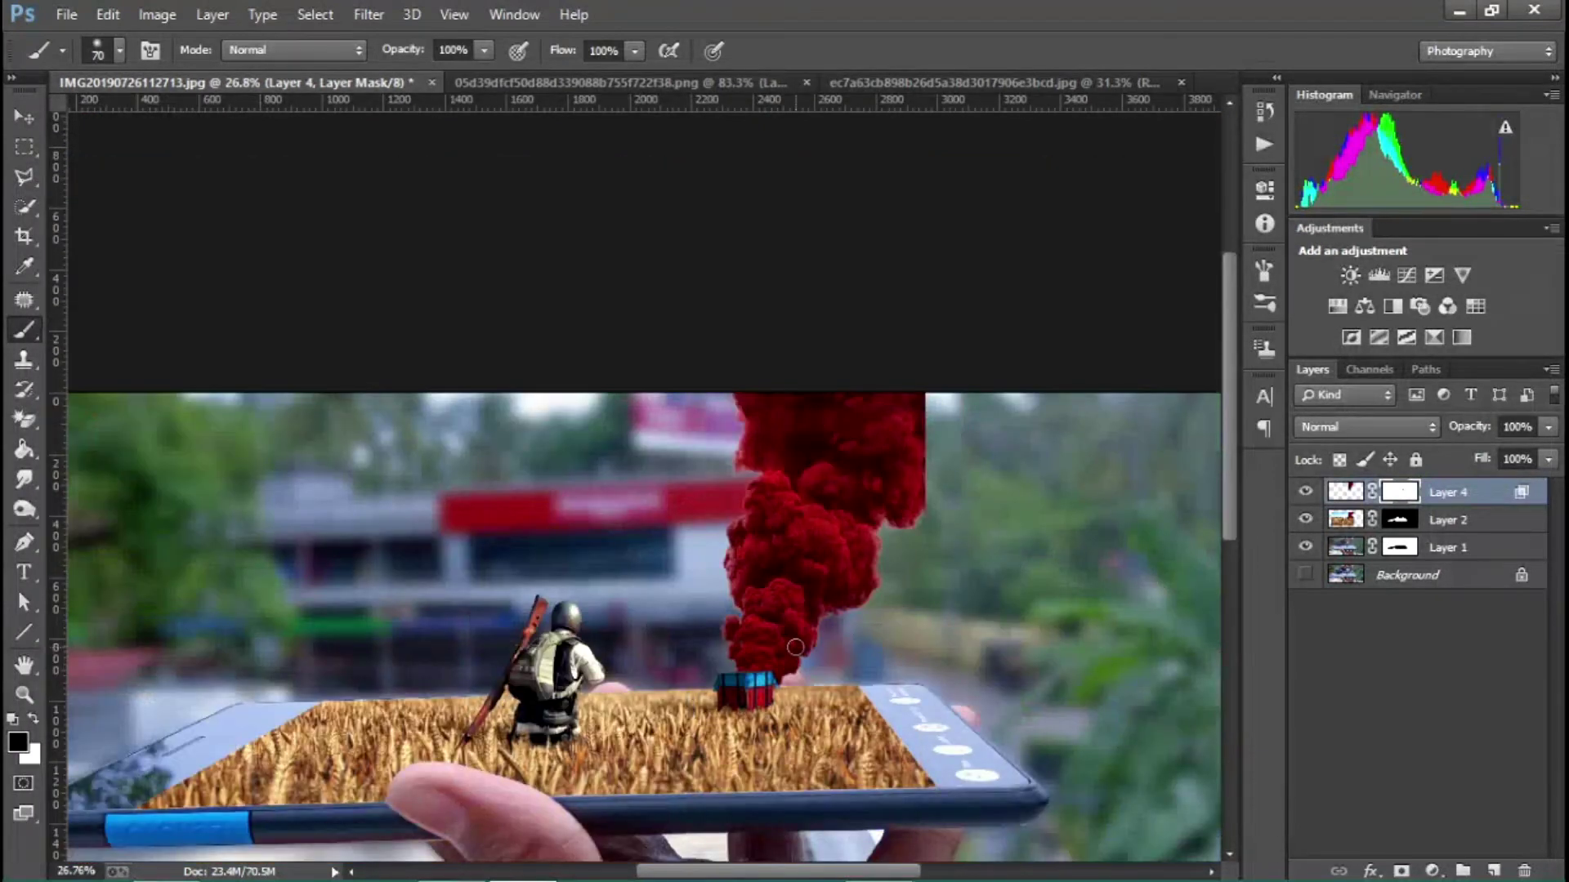
scroll(862, 664, "up", 1)
scroll(861, 662, "up", 1)
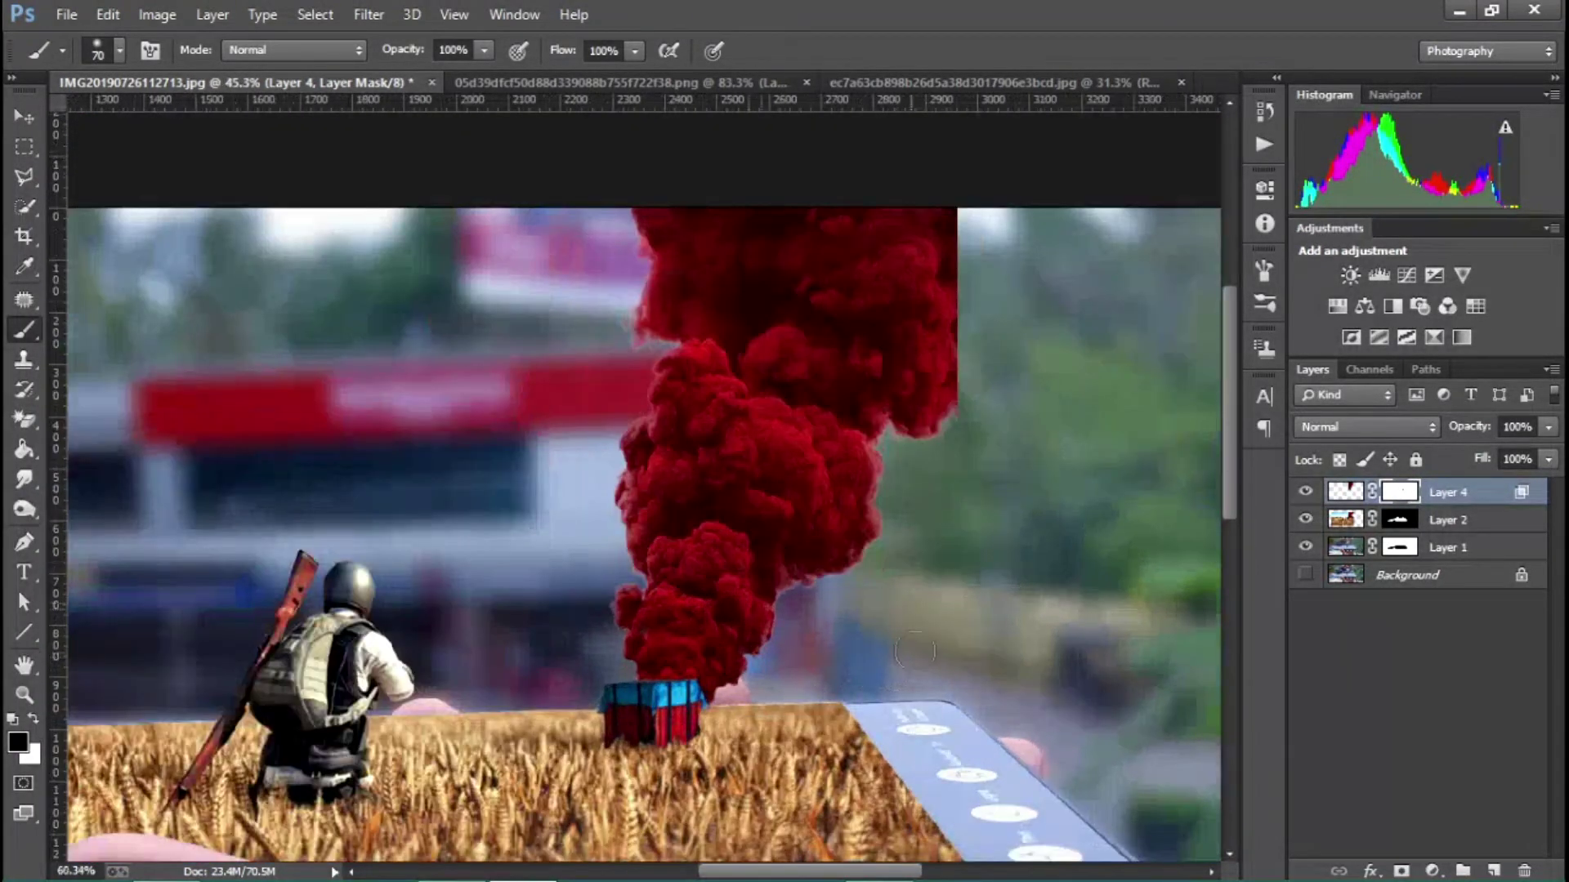
scroll(866, 646, "up", 1)
scroll(872, 633, "up", 1)
key("bracketright")
key("bracketright")
key("bracketright")
key("bracketright")
key("bracketright")
key("bracketright")
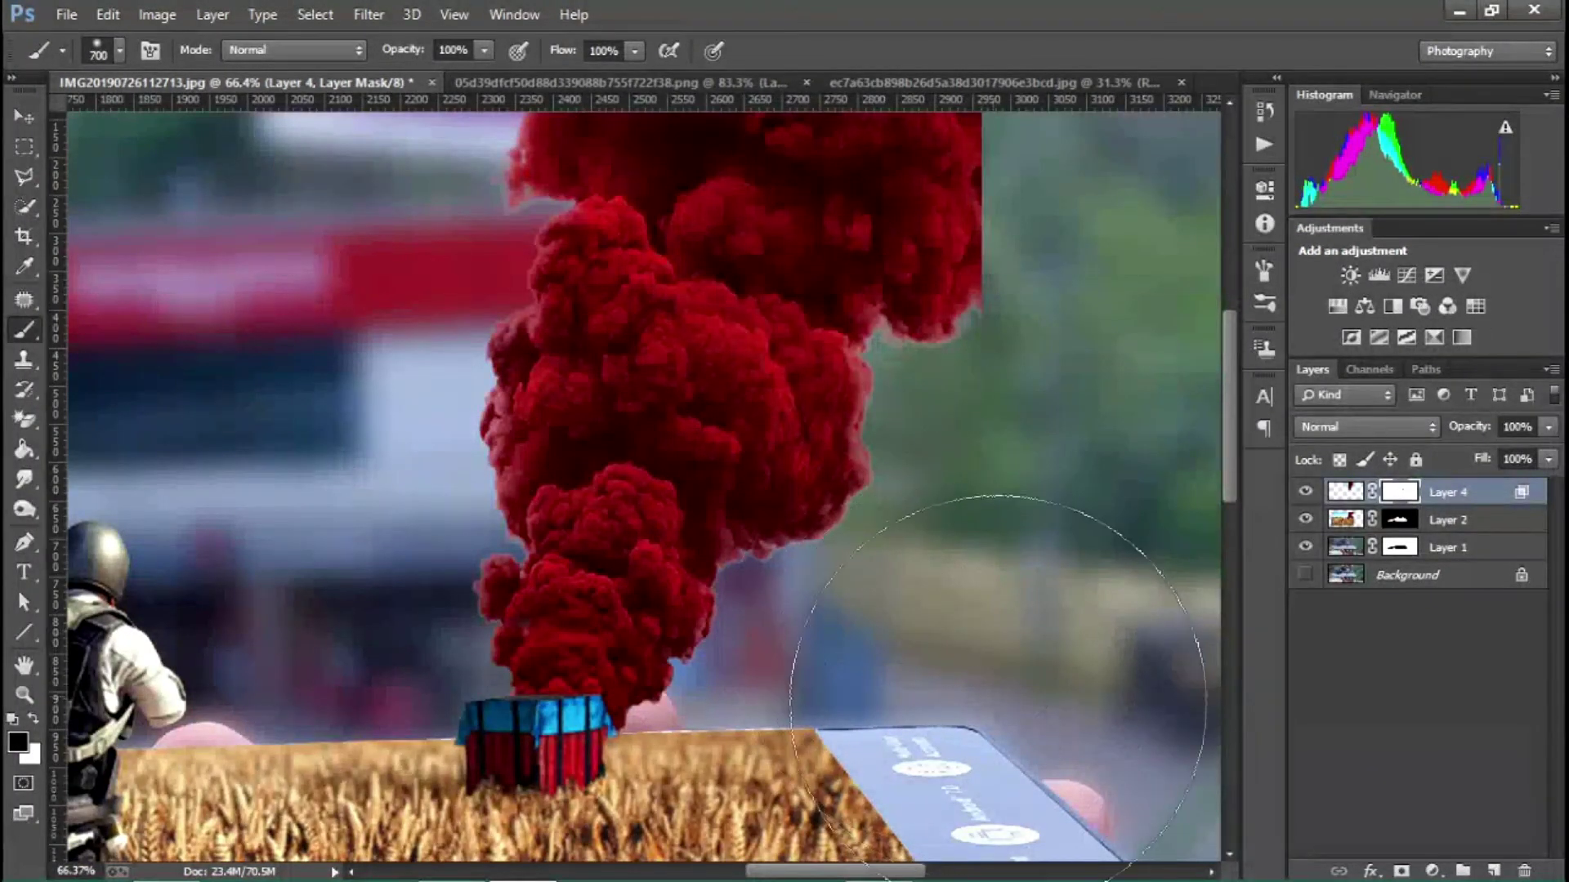
key("bracketright")
left_click_drag(975, 719, 1034, 633)
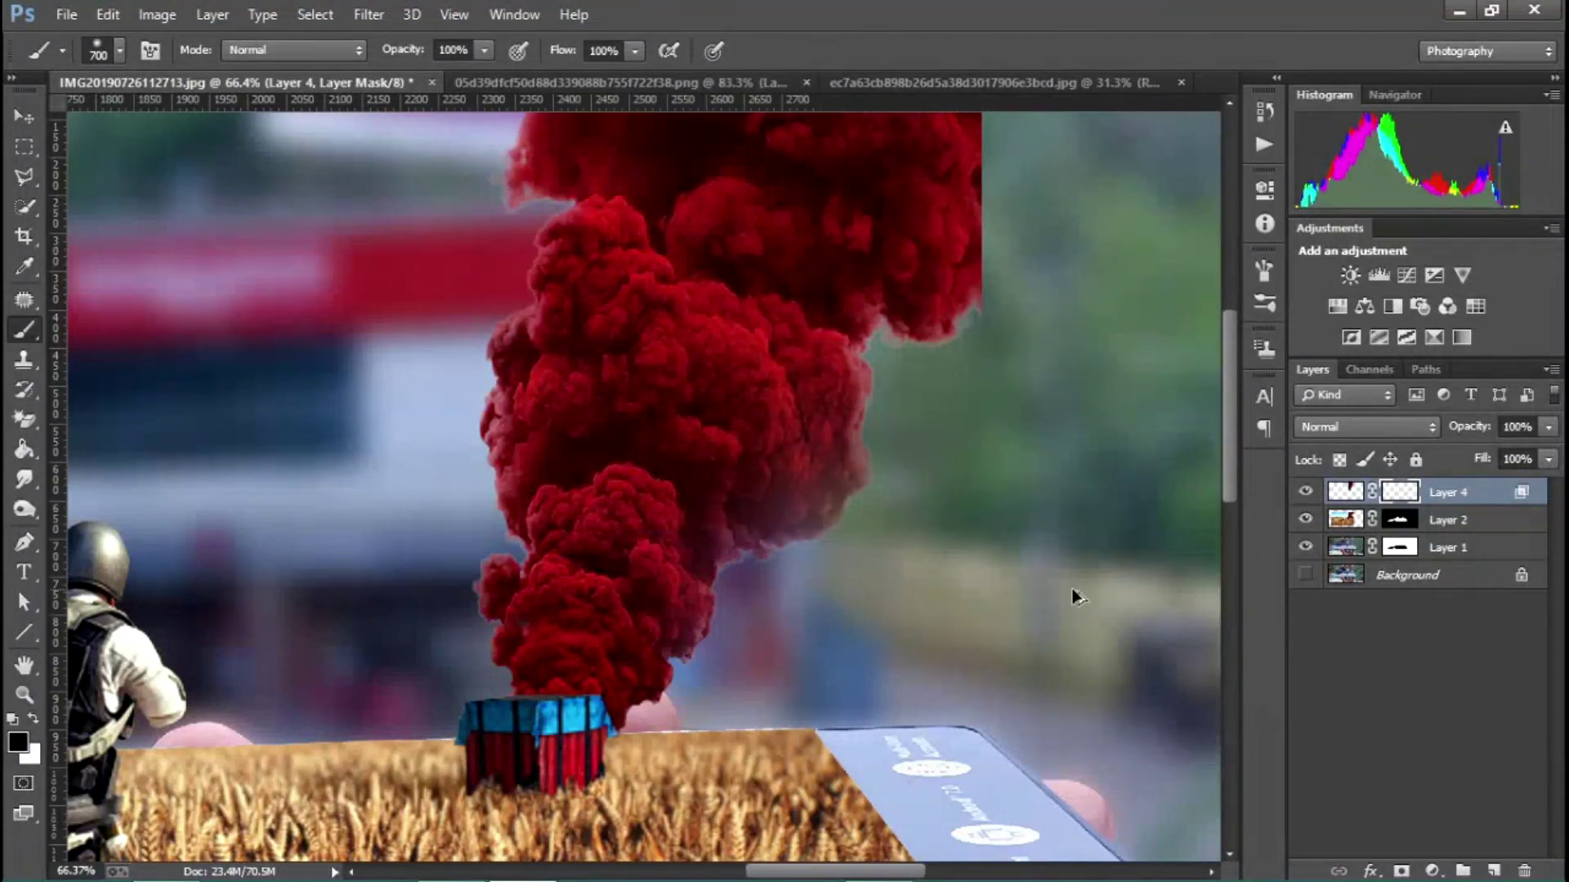
Inspect the softened edge, then target Layer 4's pixels instead of its mask
scroll(1067, 598, "down", 4)
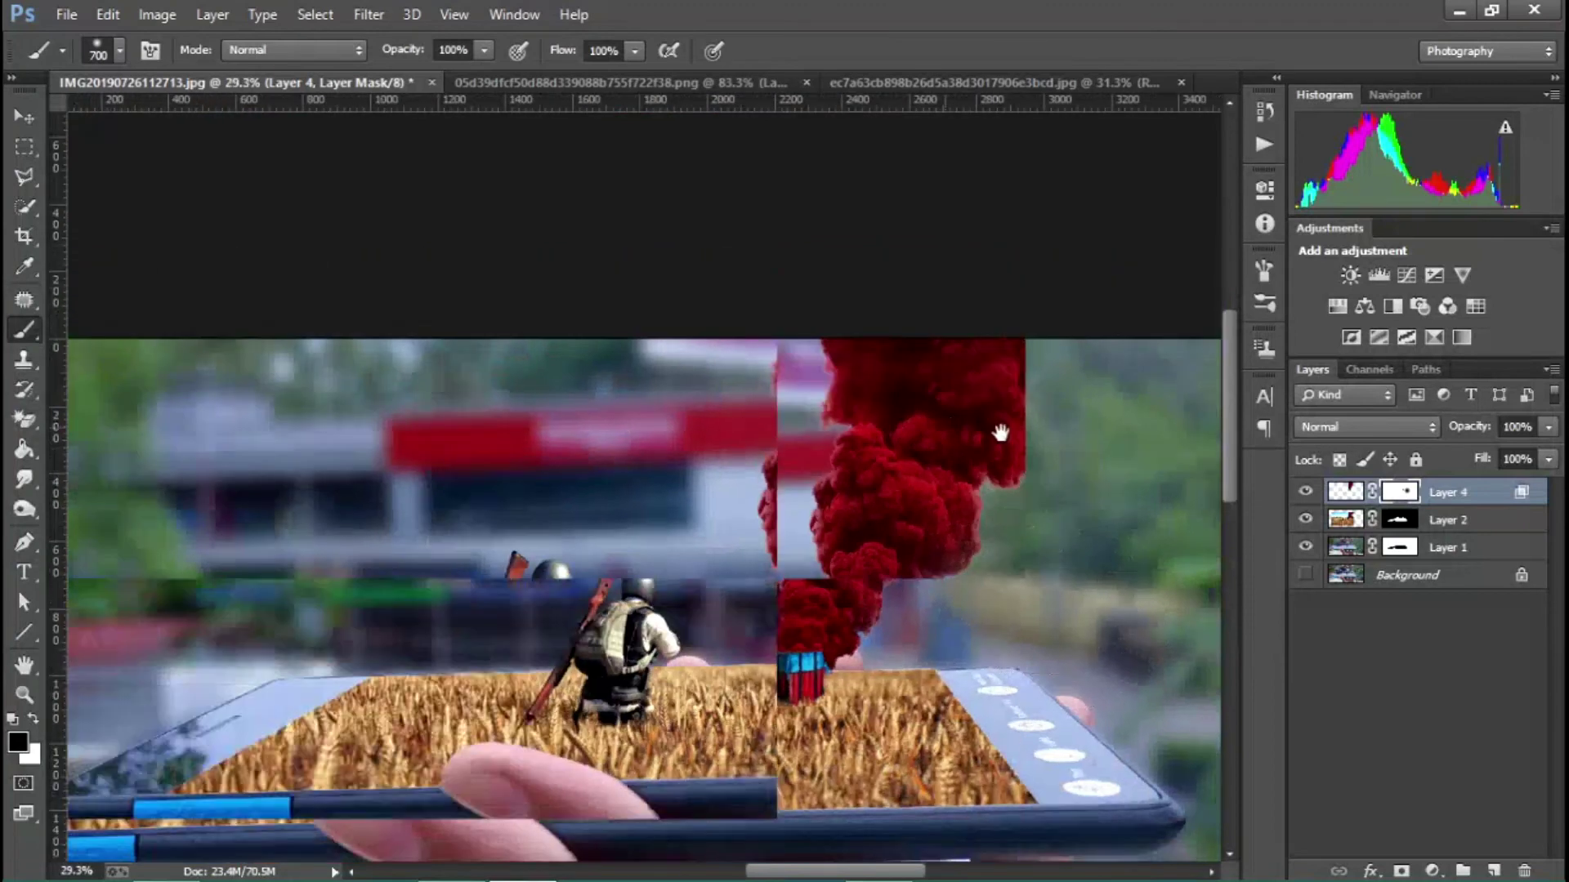
scroll(1001, 433, "down", 2)
scroll(727, 403, "down", 1)
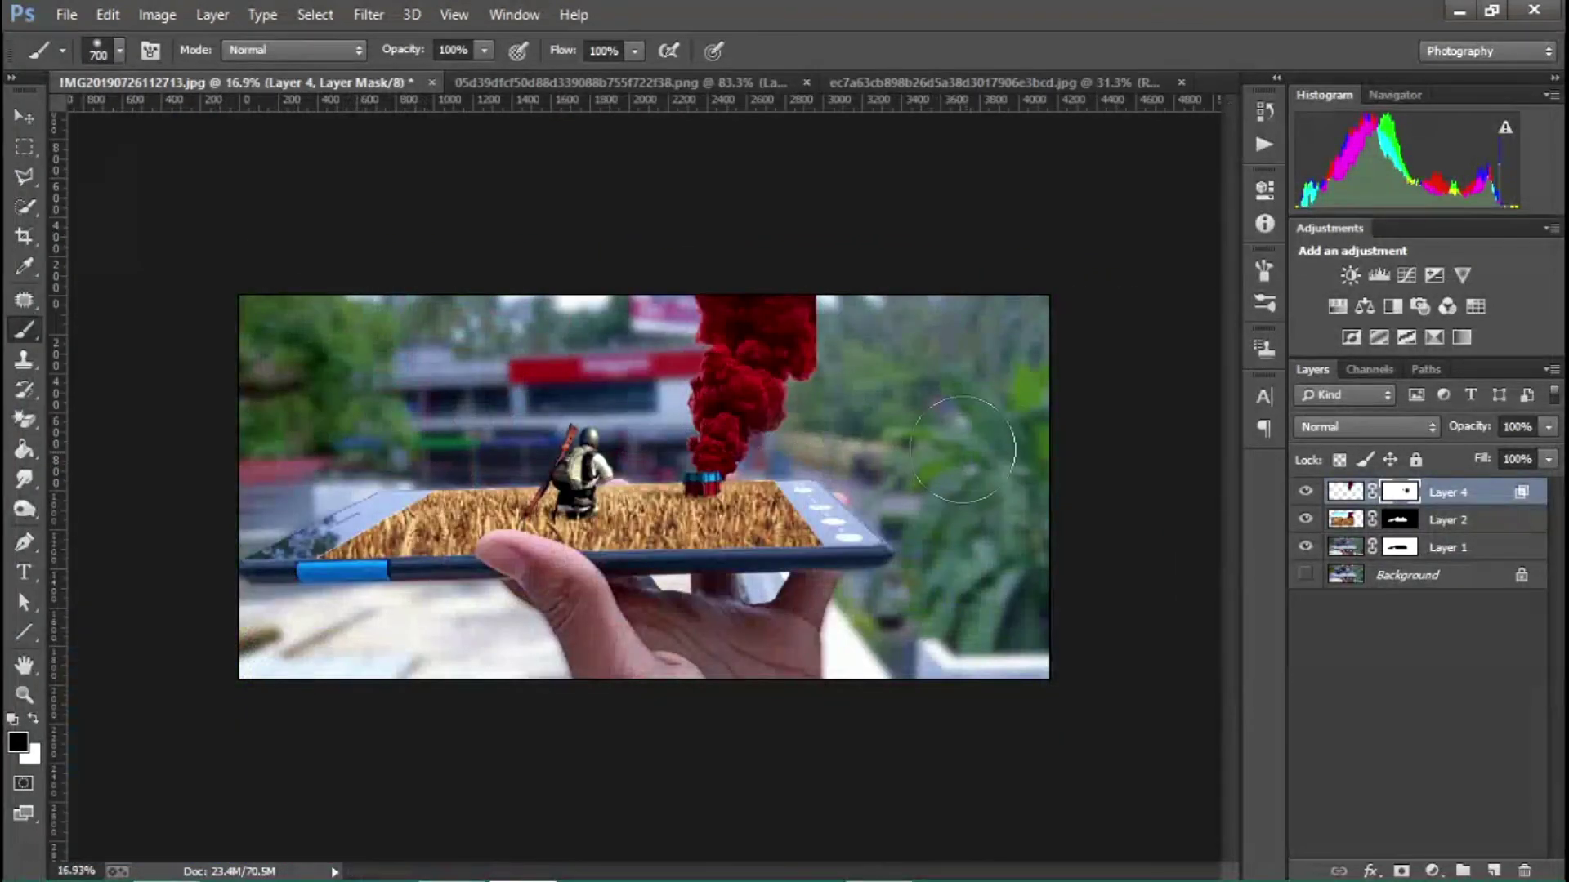
scroll(929, 343, "up", 2)
scroll(916, 341, "down", 3)
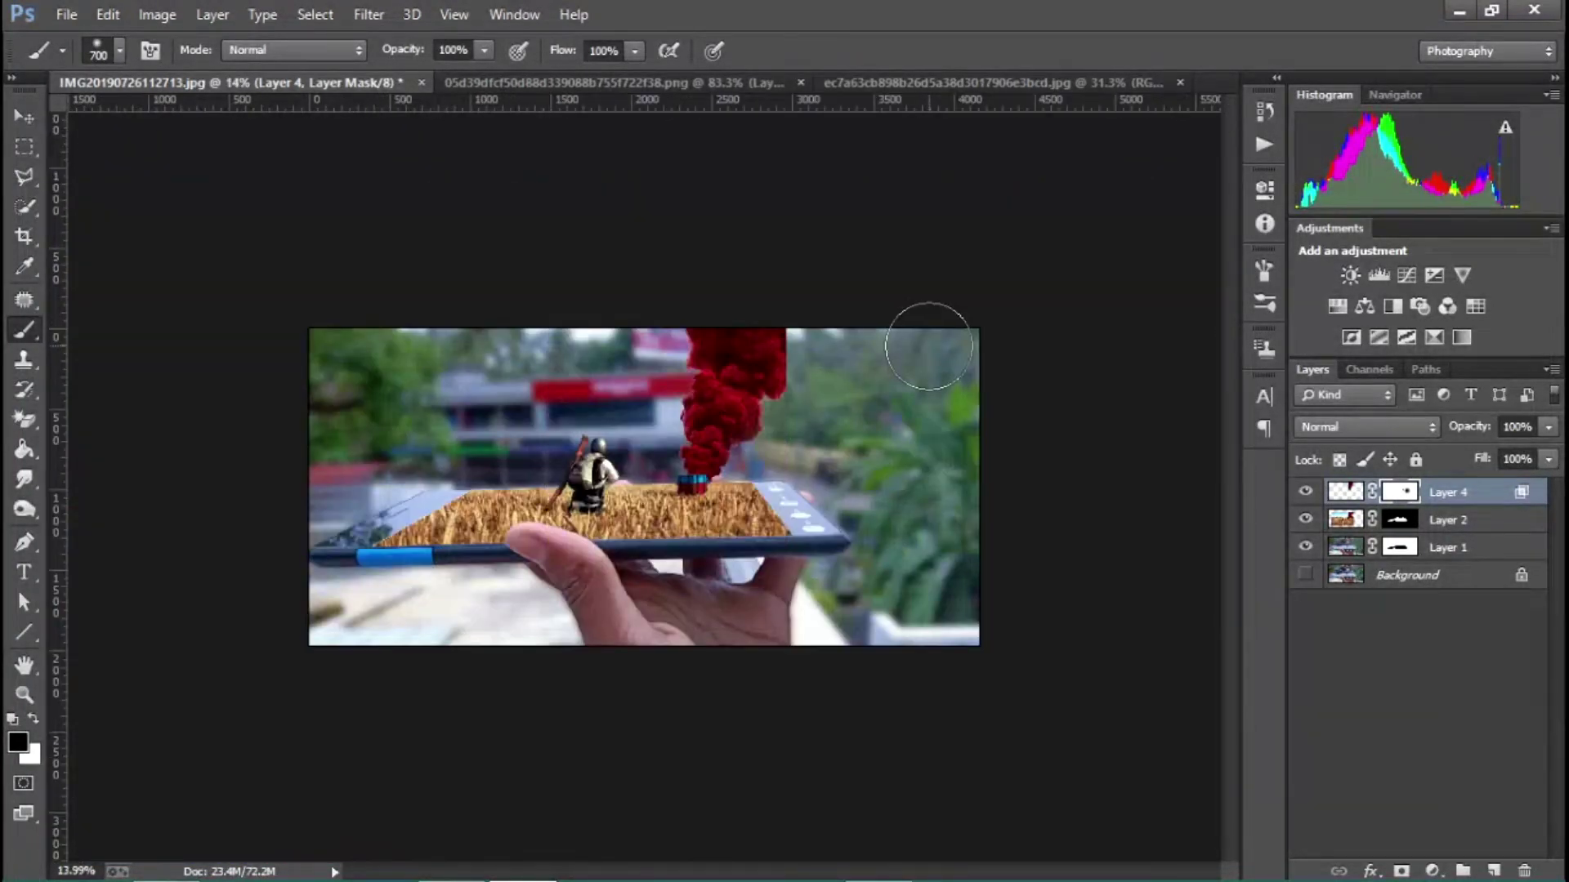
scroll(928, 346, "up", 1)
scroll(897, 436, "up", 1)
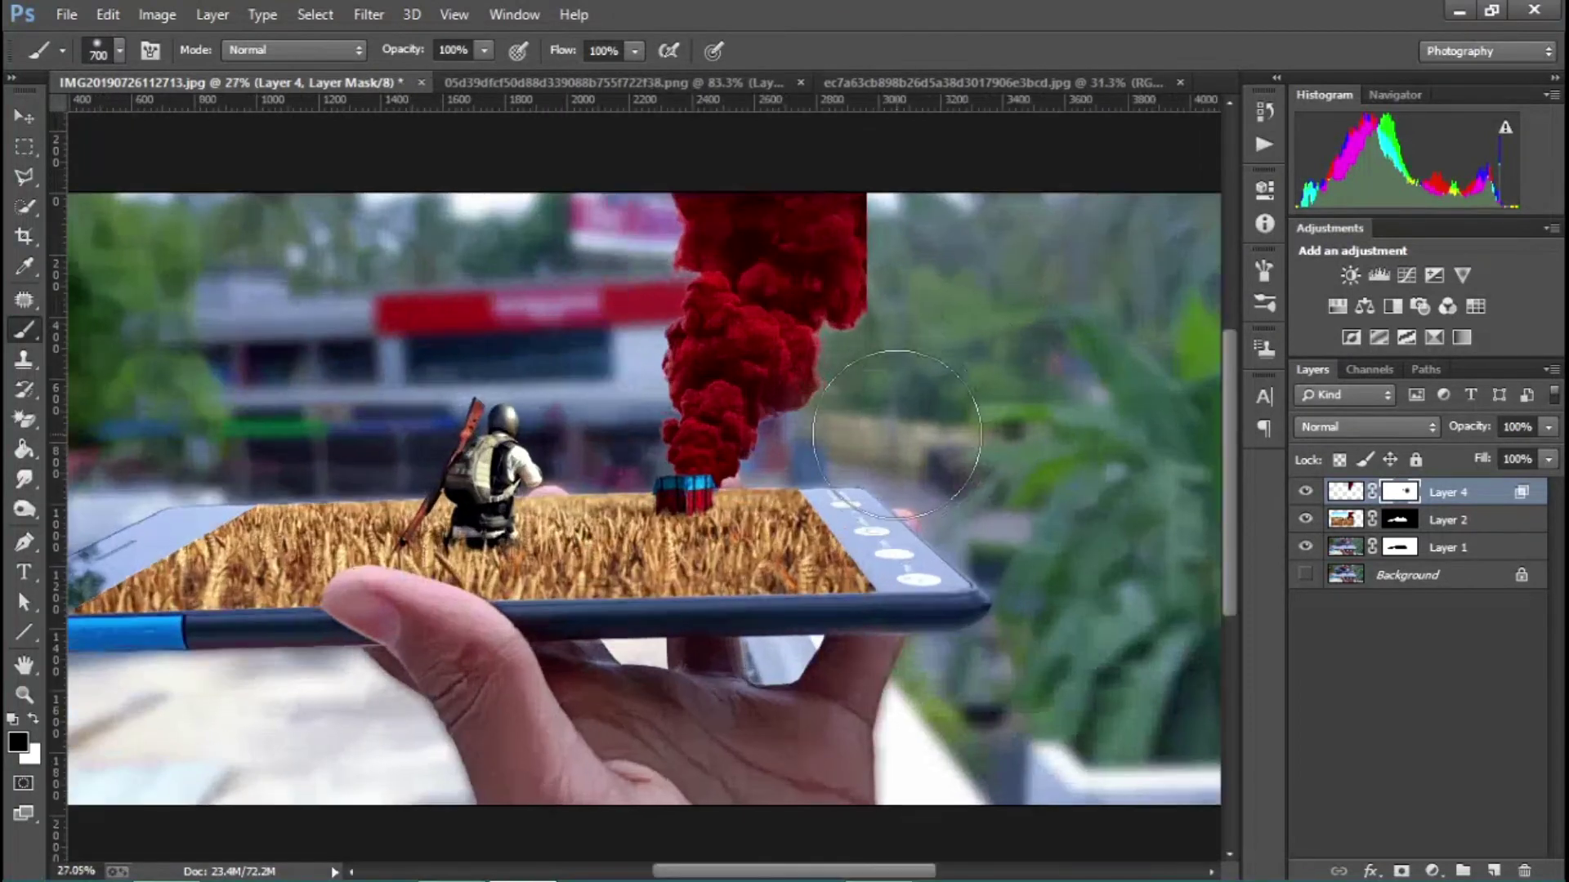
scroll(897, 435, "down", 1)
scroll(940, 415, "up", 2)
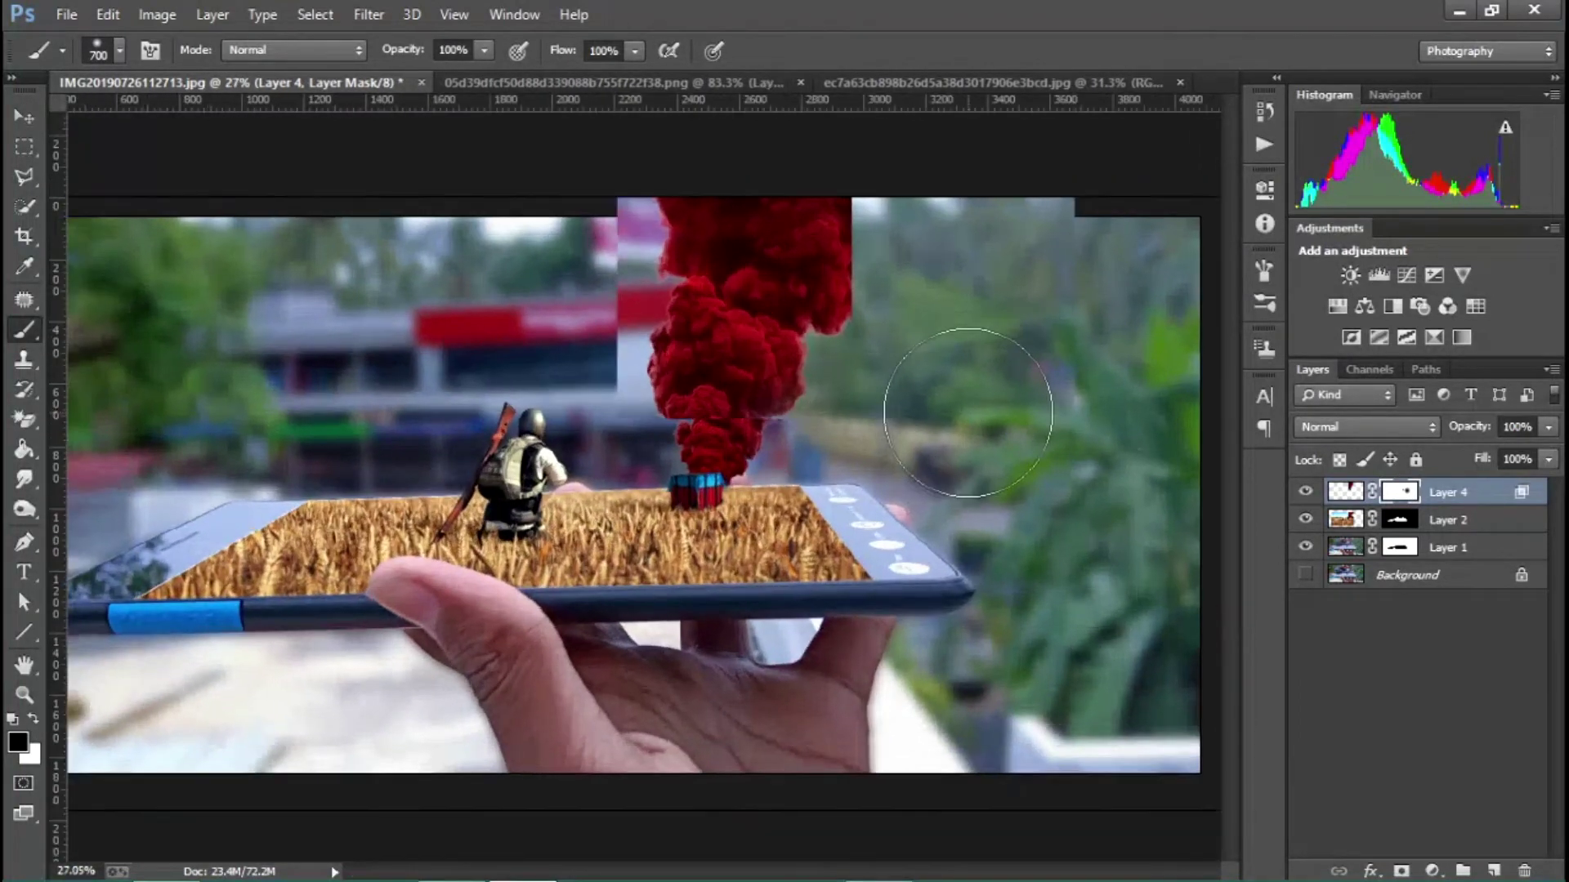
scroll(863, 314, "up", 1)
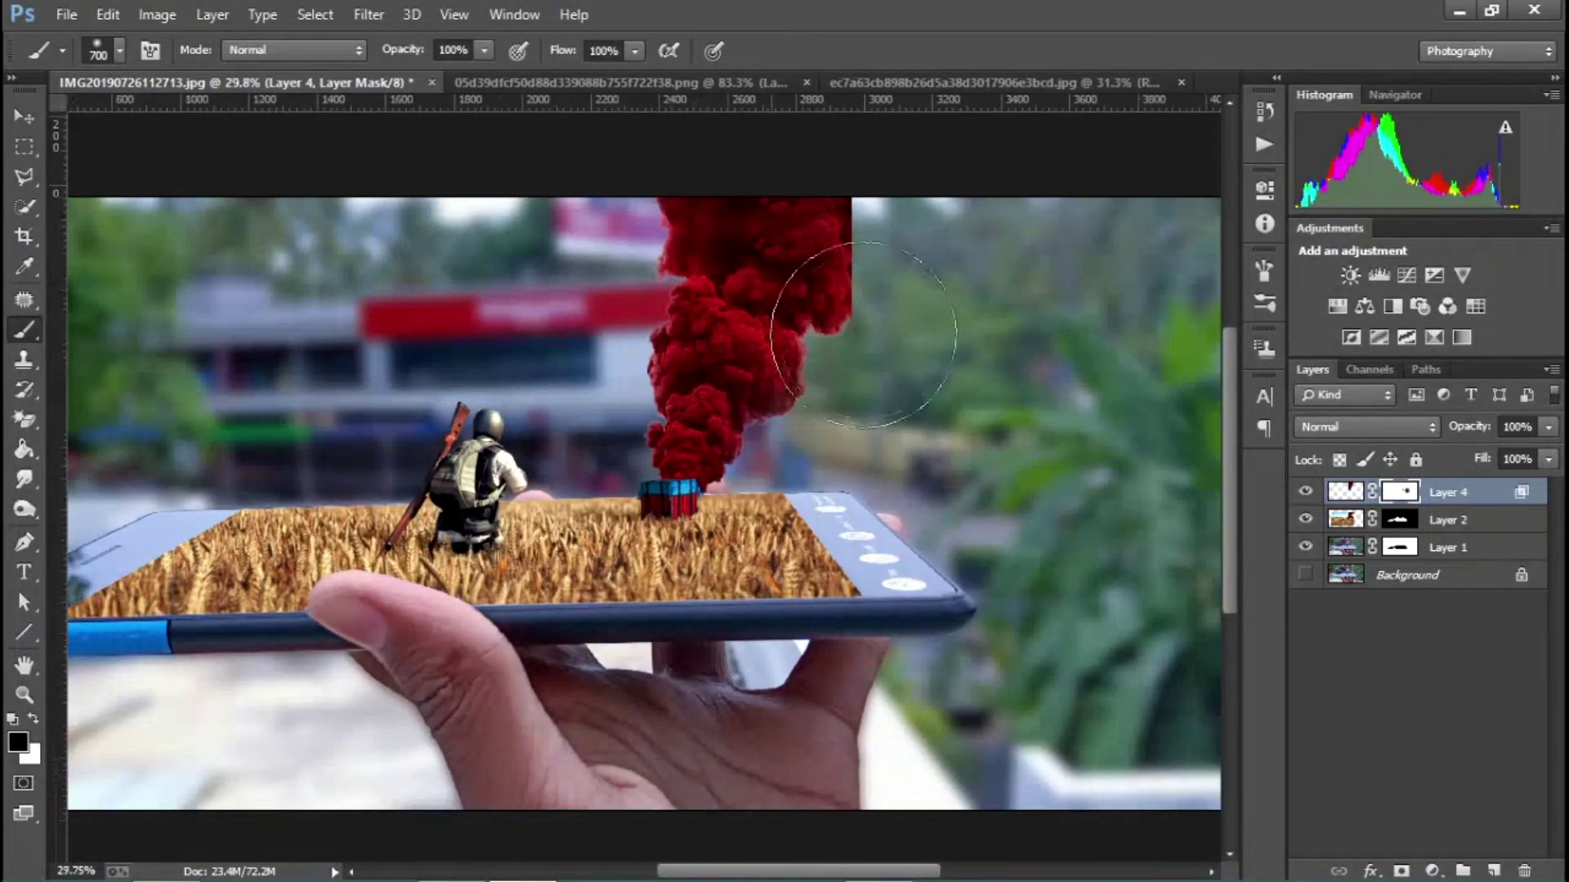
scroll(805, 270, "up", 1)
scroll(777, 255, "up", 1)
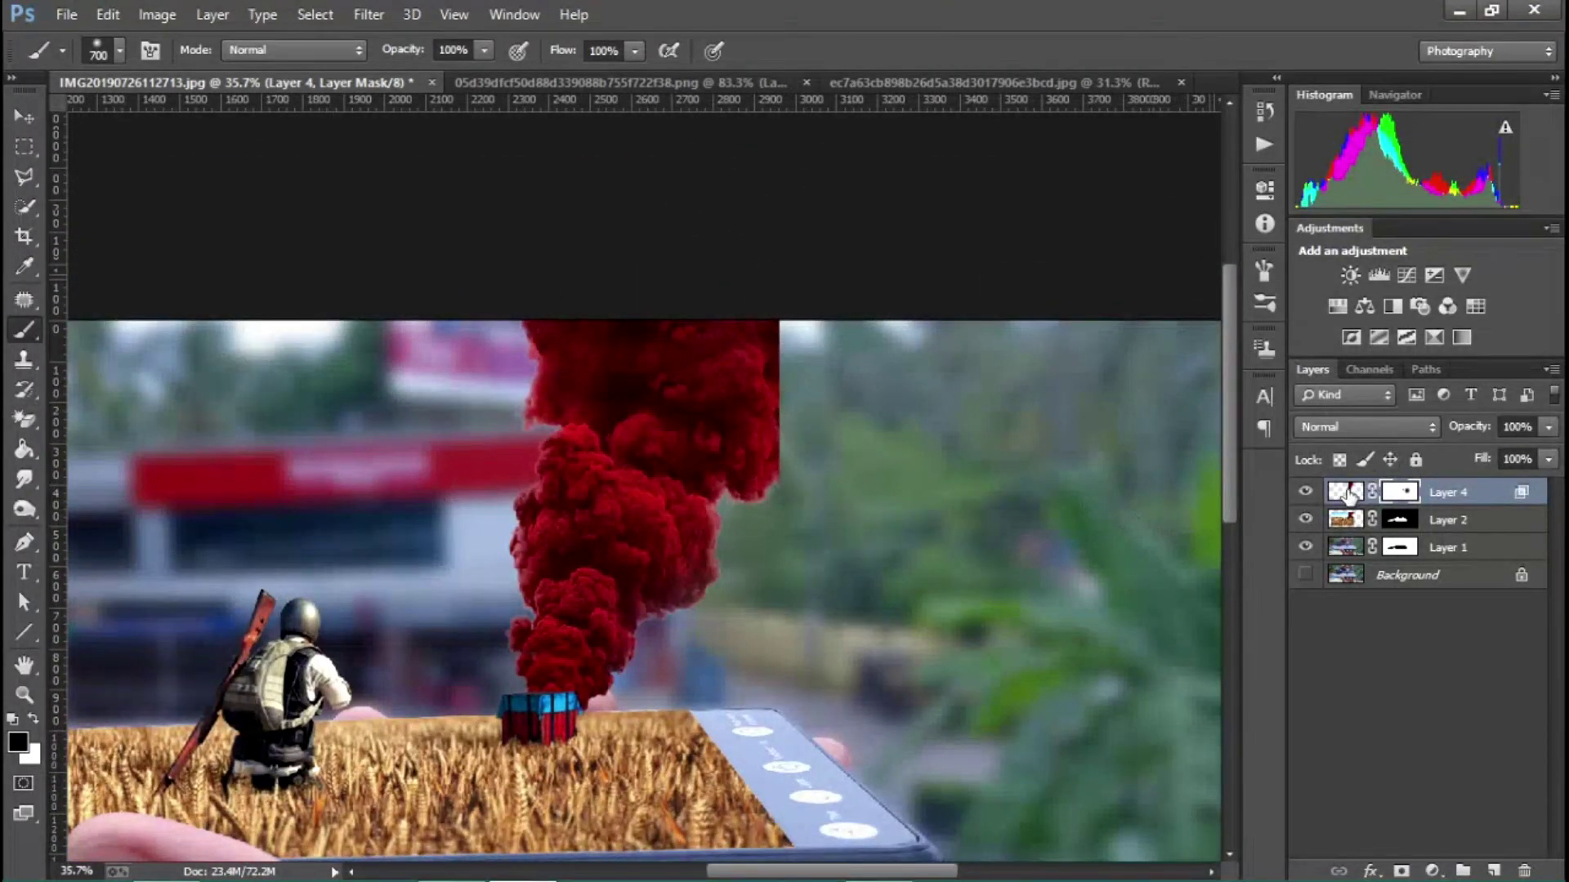
left_click(1349, 494)
scroll(694, 450, "up", 1)
Clone-stamp smoke past the cloud's right edge and over the top-right gap
key("s")
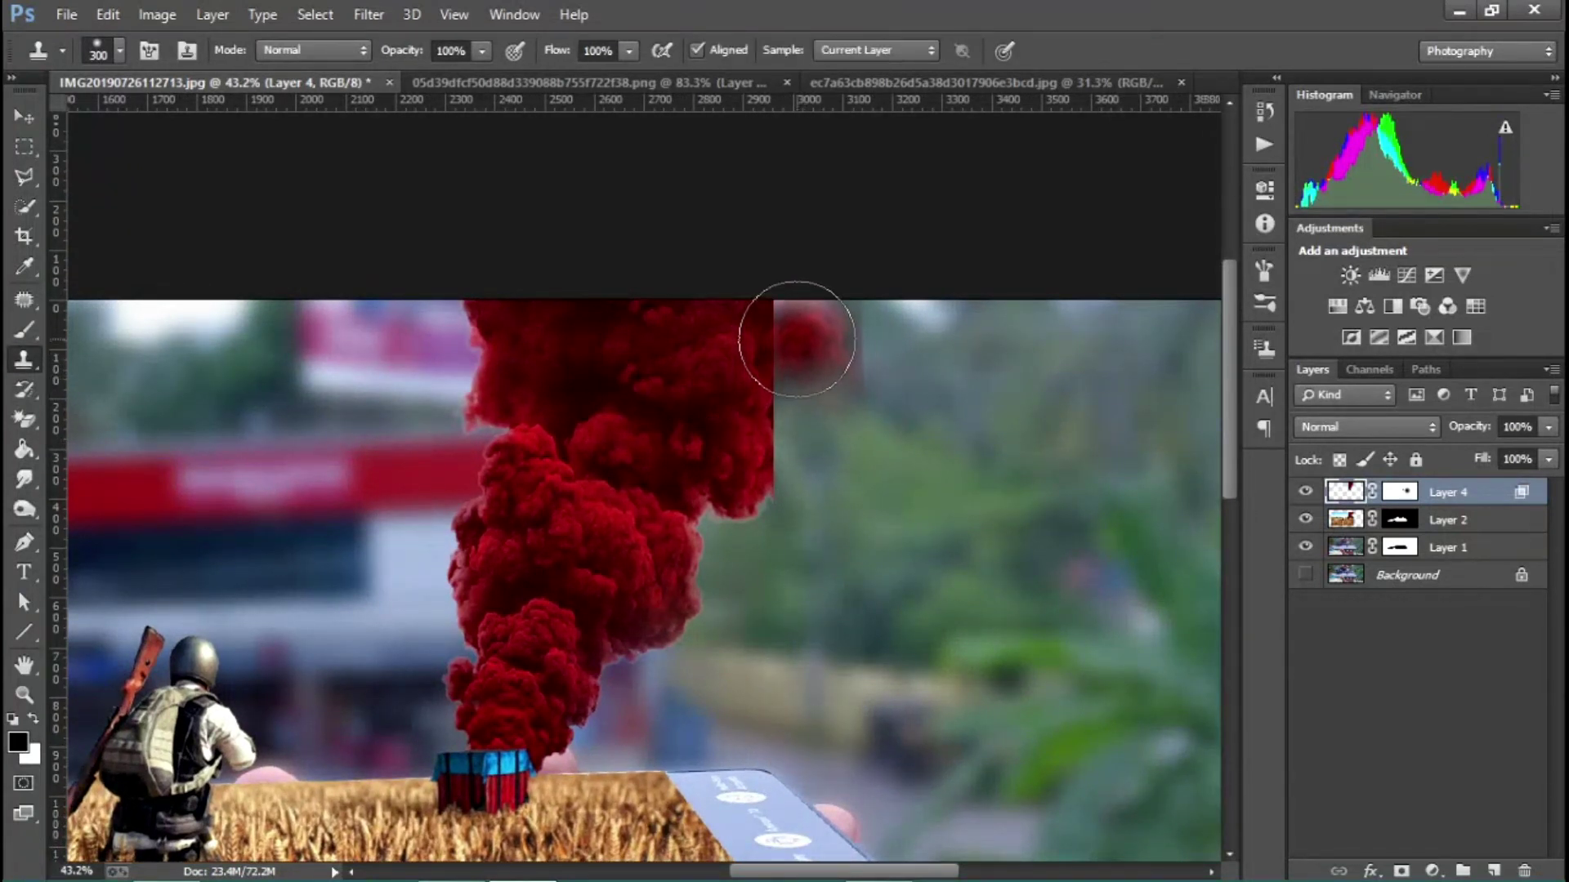
mouse_move(768, 425)
left_mouse_down()
mouse_move(816, 374)
mouse_move(791, 325)
mouse_move(756, 397)
left_mouse_up()
left_click(662, 346, "alt")
mouse_move(703, 343)
left_mouse_down()
mouse_move(740, 339)
mouse_move(770, 438)
mouse_move(858, 280)
mouse_move(826, 360)
left_mouse_up()
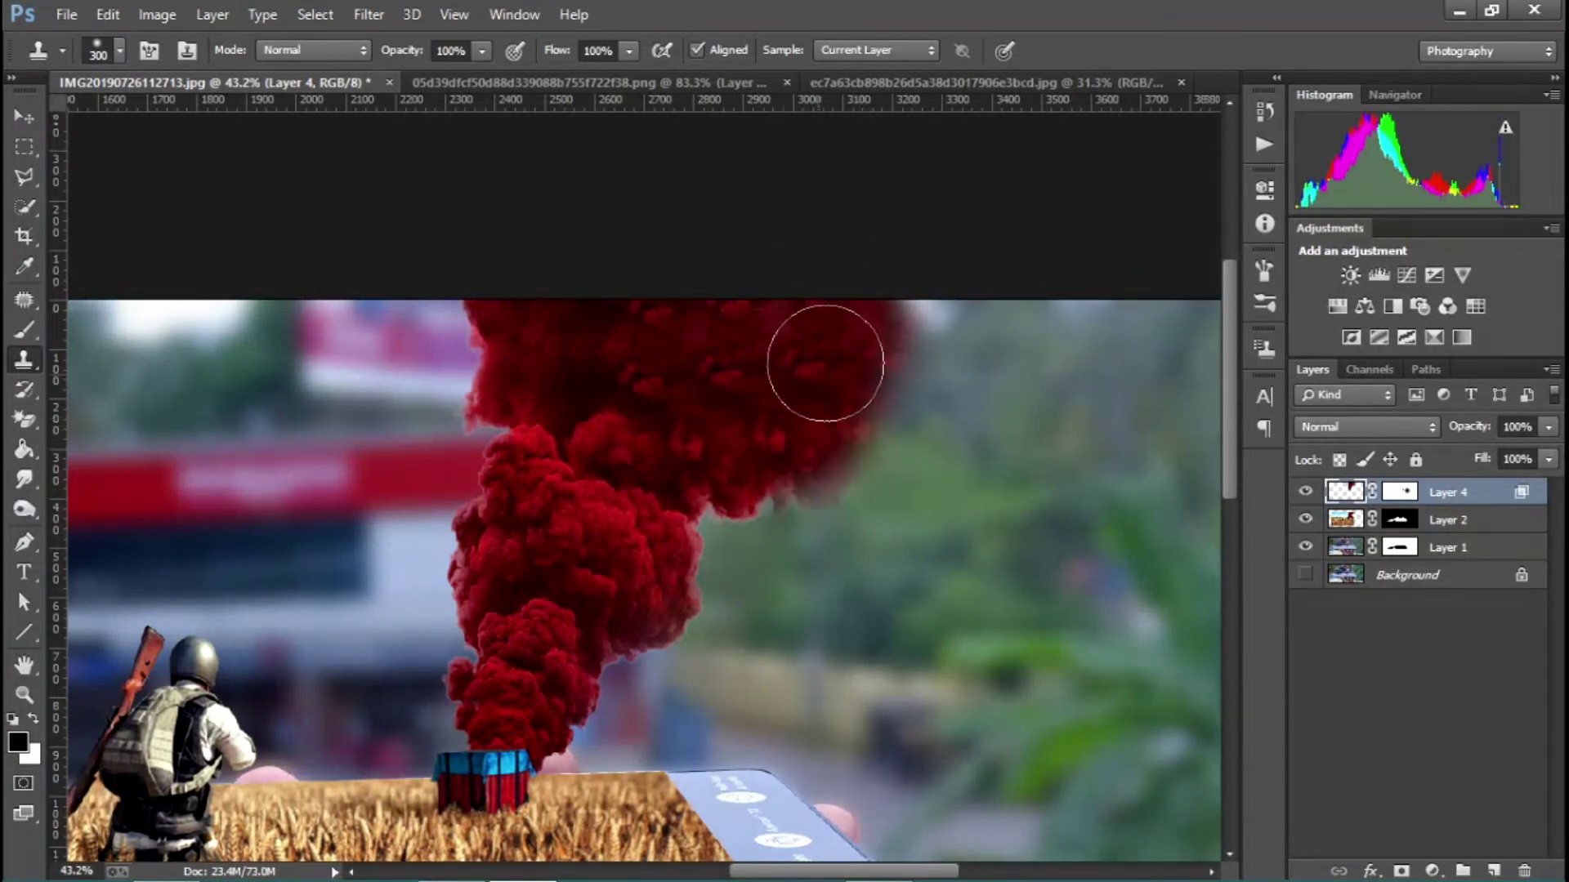
Extend cloned smoke rightward and upward and fill the cloud's lower edge
scroll(854, 478, "down", 3)
scroll(854, 478, "up", 1)
mouse_move(665, 507)
left_mouse_down()
mouse_move(841, 441)
mouse_move(911, 327)
left_mouse_up()
left_click_drag(820, 403, 753, 440)
scroll(869, 355, "down", 5)
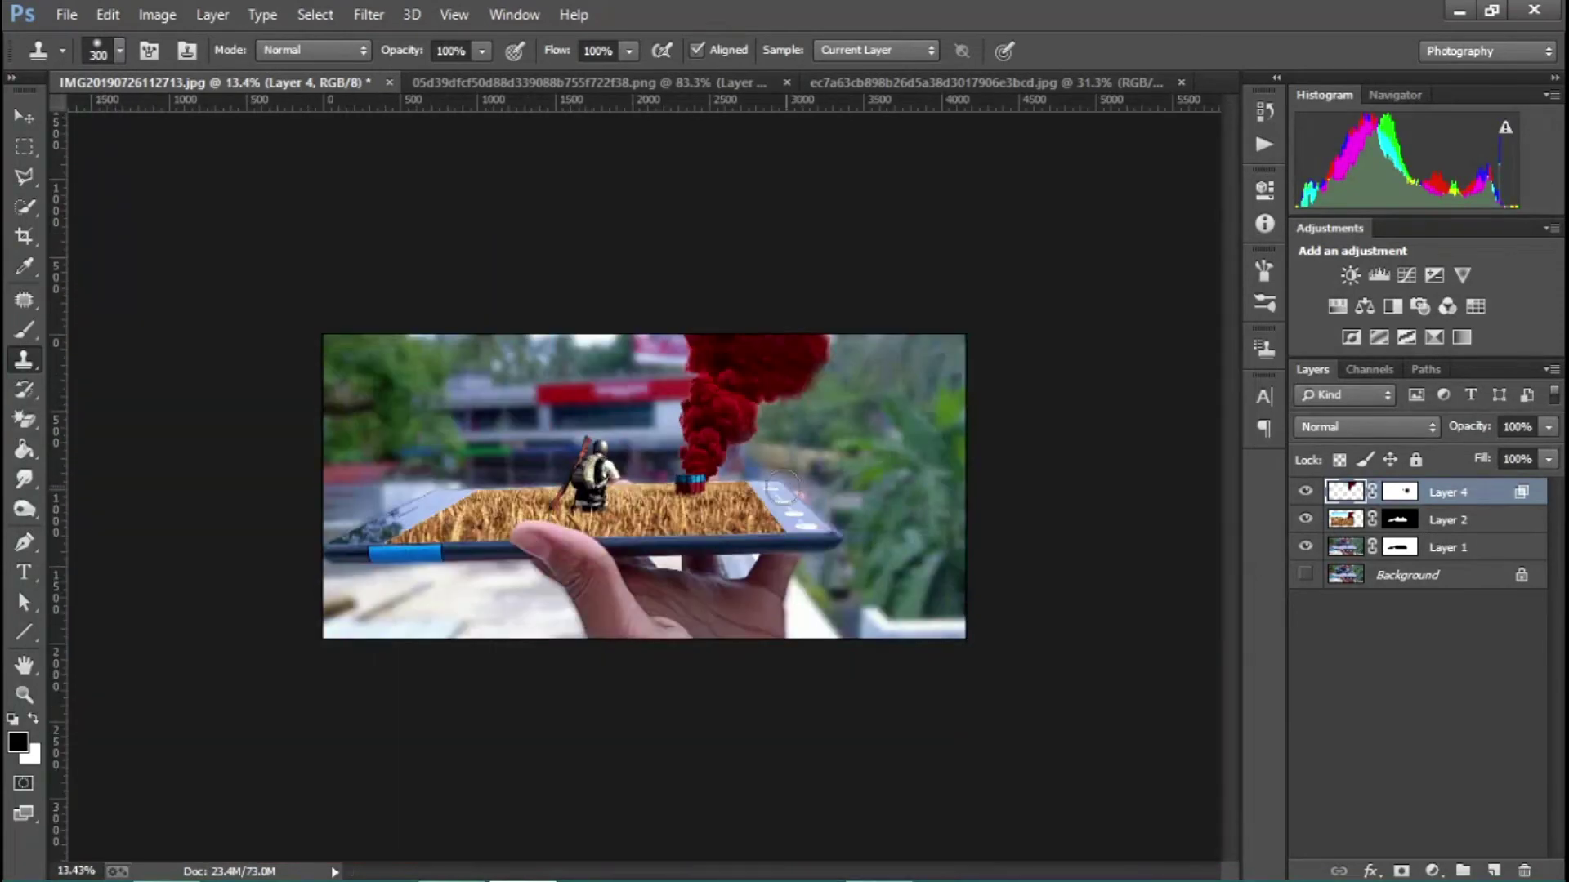
scroll(761, 361, "up", 5)
scroll(743, 416, "down", 1)
Resize the clone brush to 500, then smaller, and zoom out to view the whole composition
key("bracketright")
key("bracketright")
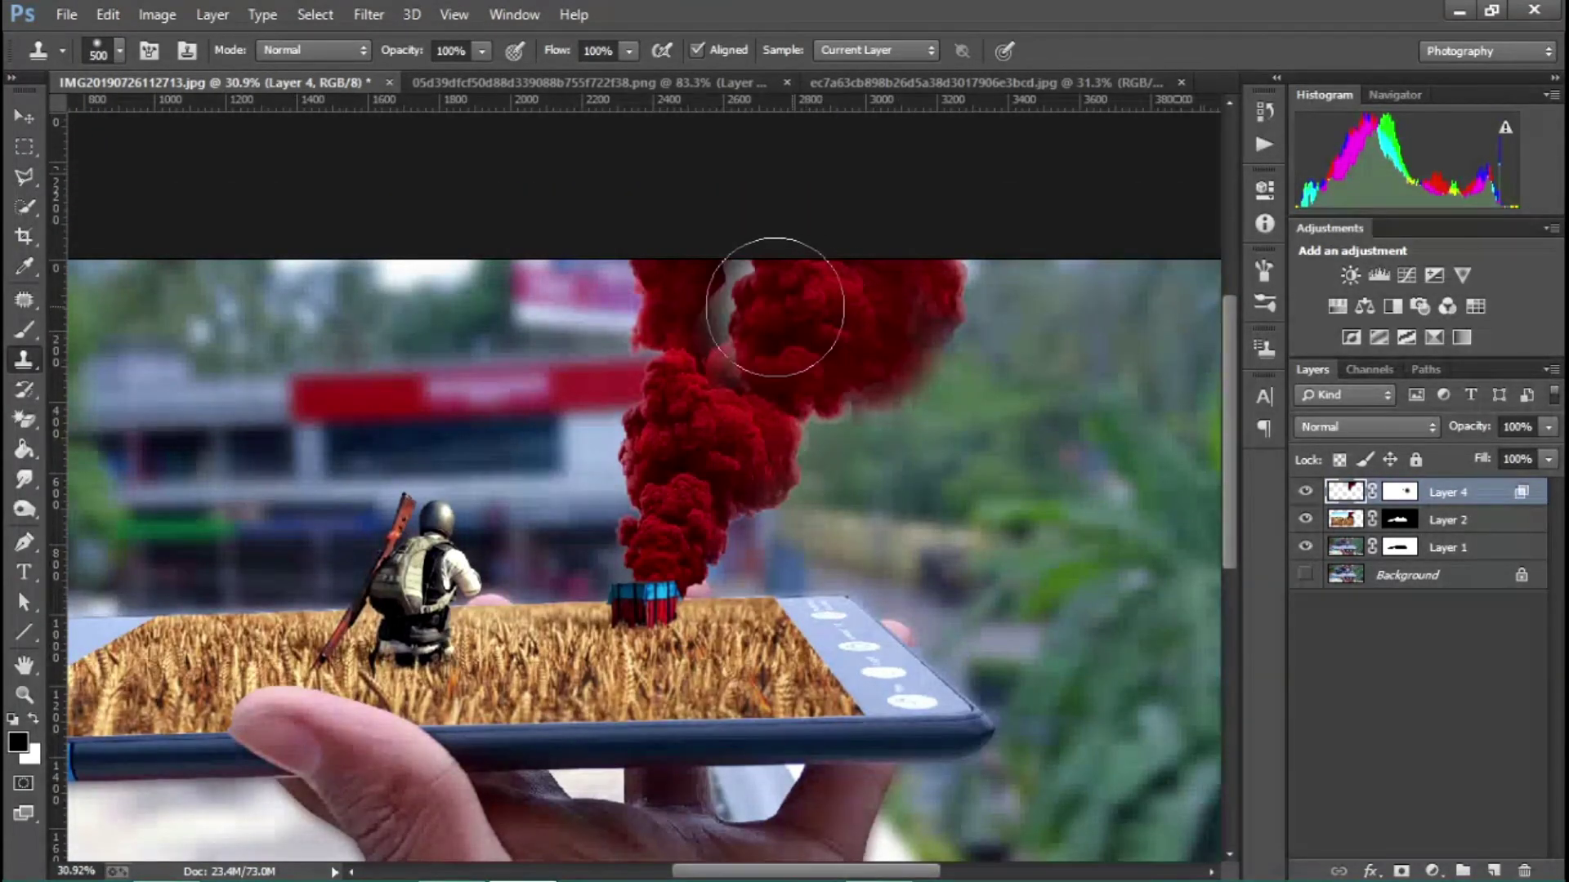
scroll(563, 515, "down", 5)
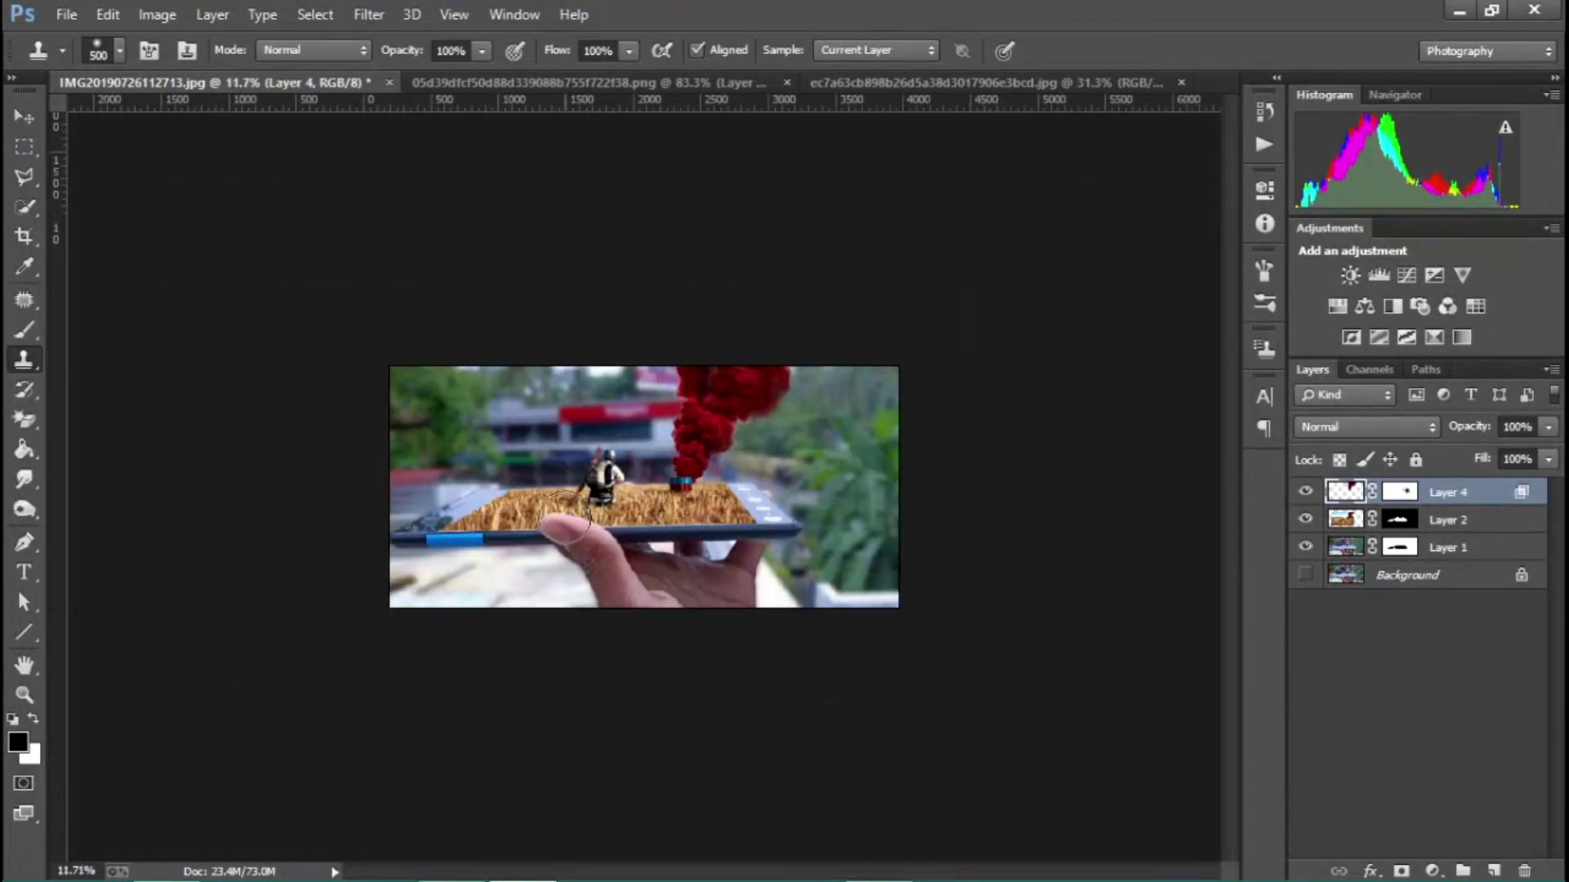
scroll(690, 490, "up", 1)
scroll(691, 490, "up", 2)
scroll(735, 474, "up", 1)
scroll(777, 460, "up", 1)
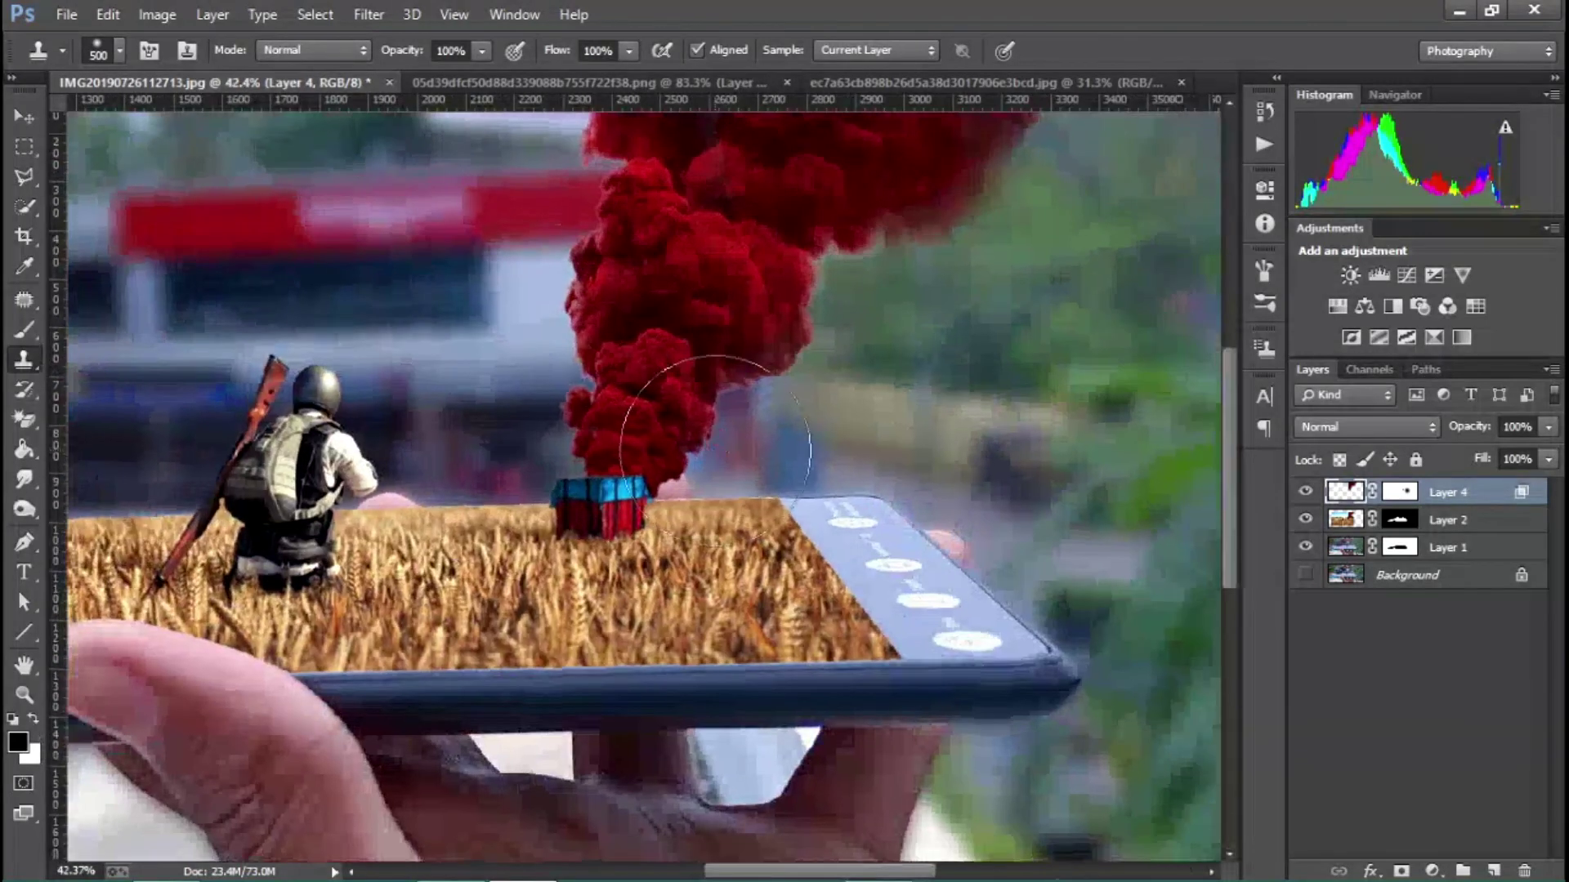
scroll(717, 455, "up", 1)
scroll(694, 490, "up", 1)
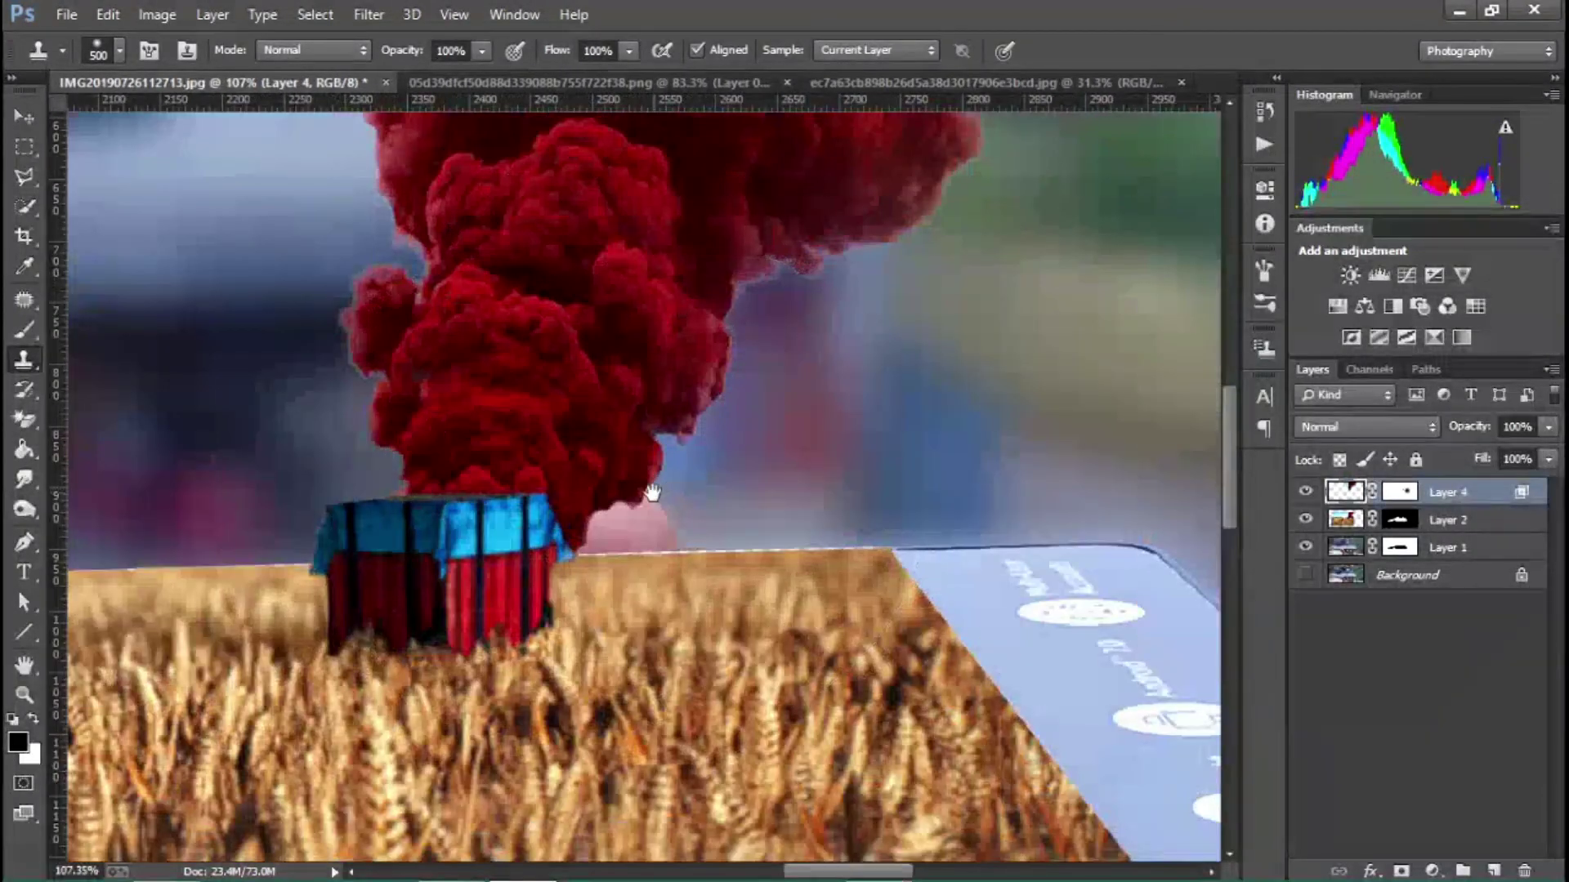
key("bracketleft")
key("bracketleft")
key("bracketleft")
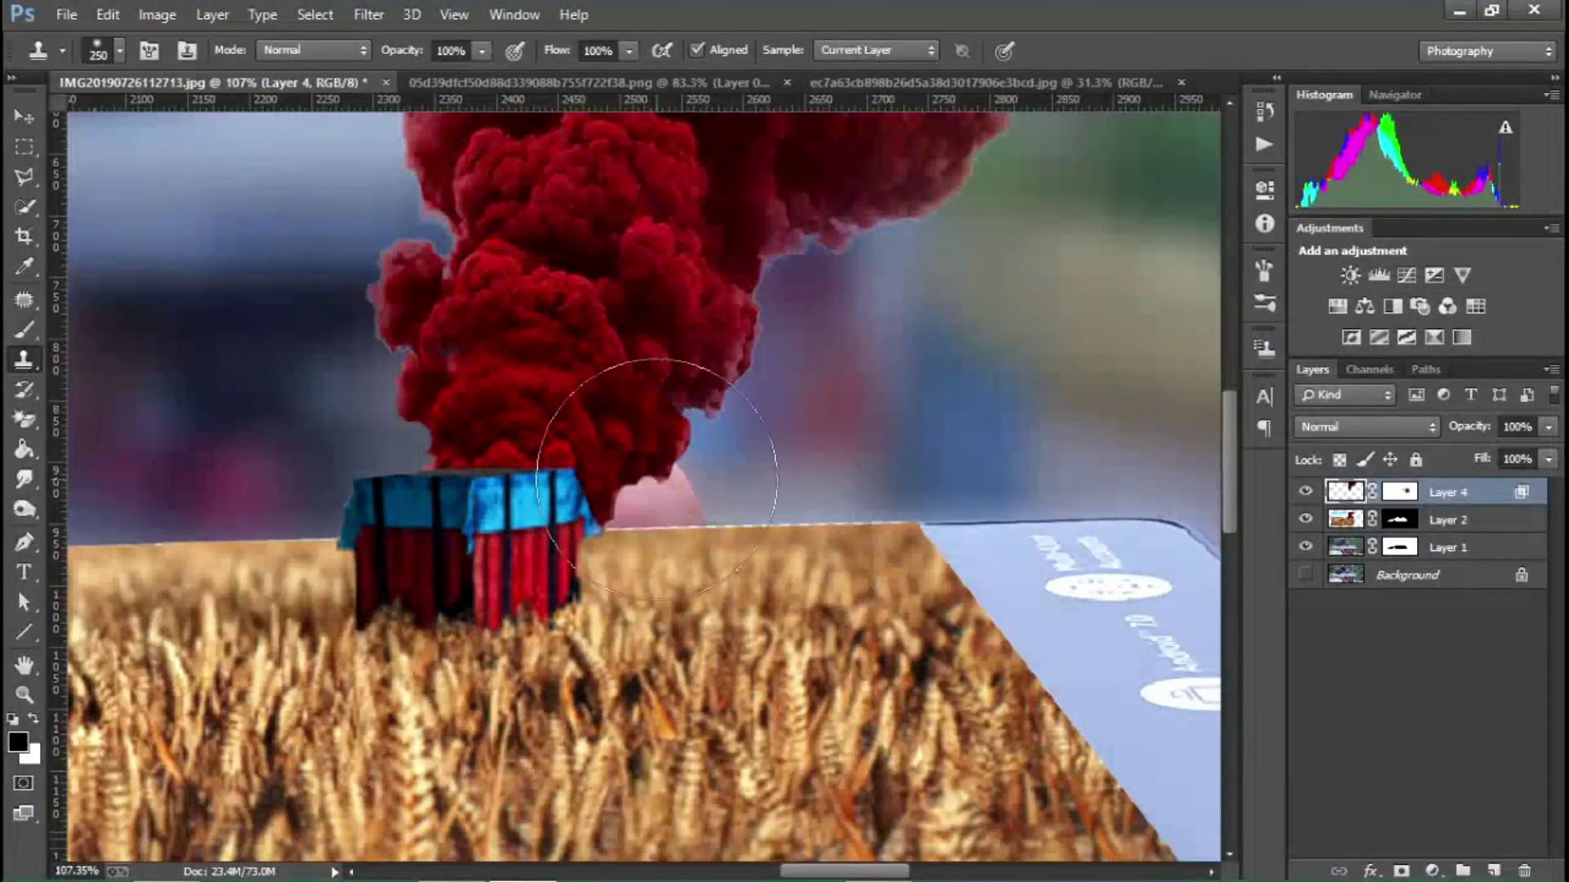
key("bracketleft")
key("bracketleft")
key("bracketleft")
scroll(656, 480, "up", 1)
scroll(657, 482, "up", 1)
scroll(660, 488, "up", 1)
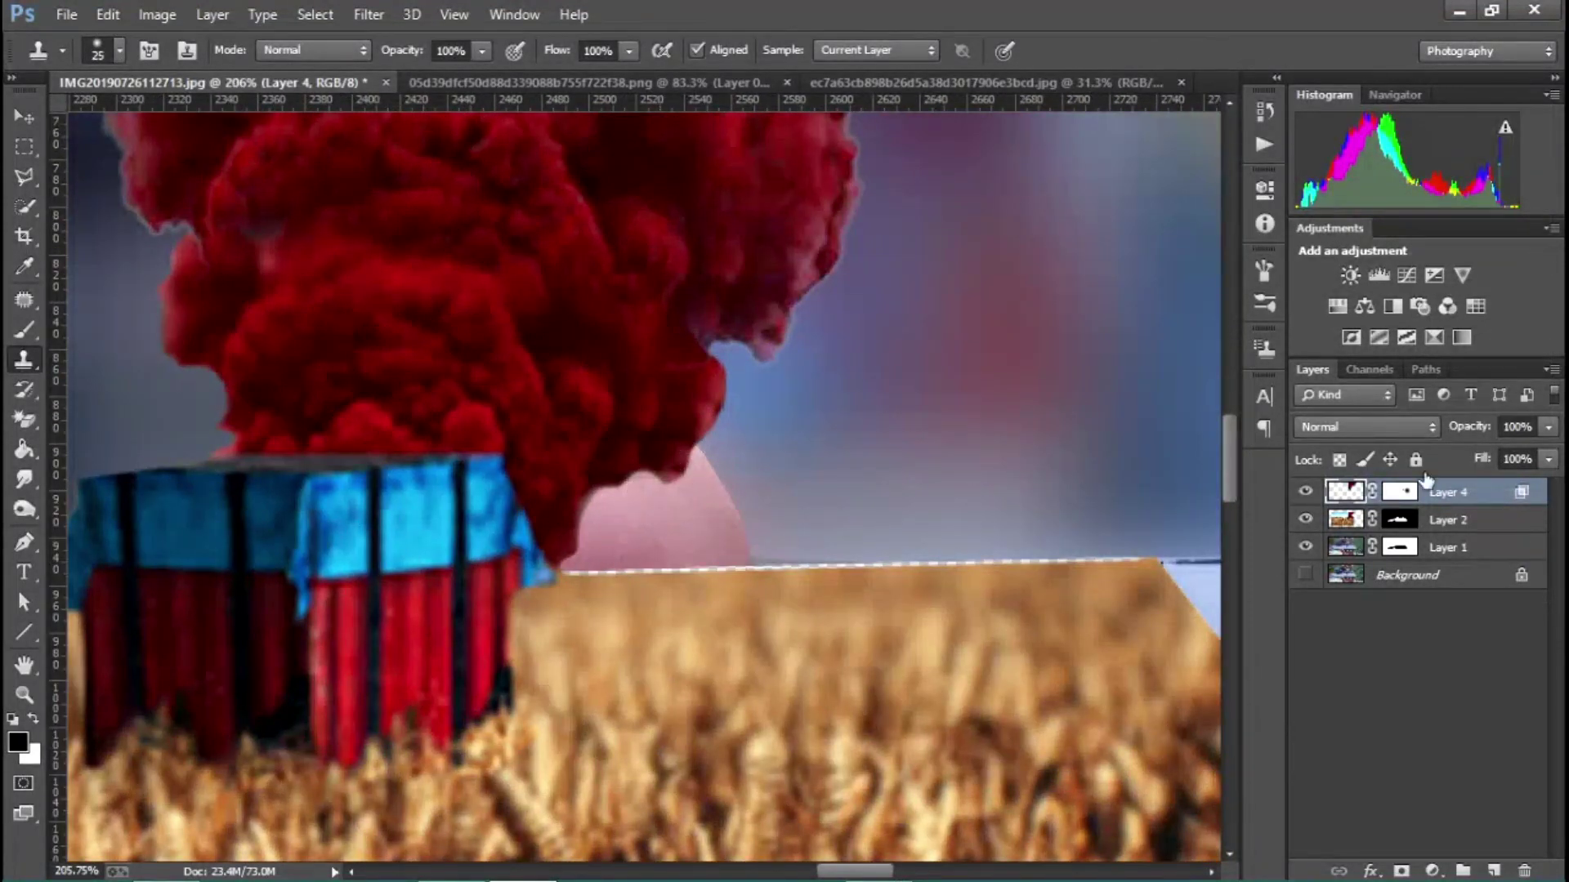
scroll(953, 622, "down", 3)
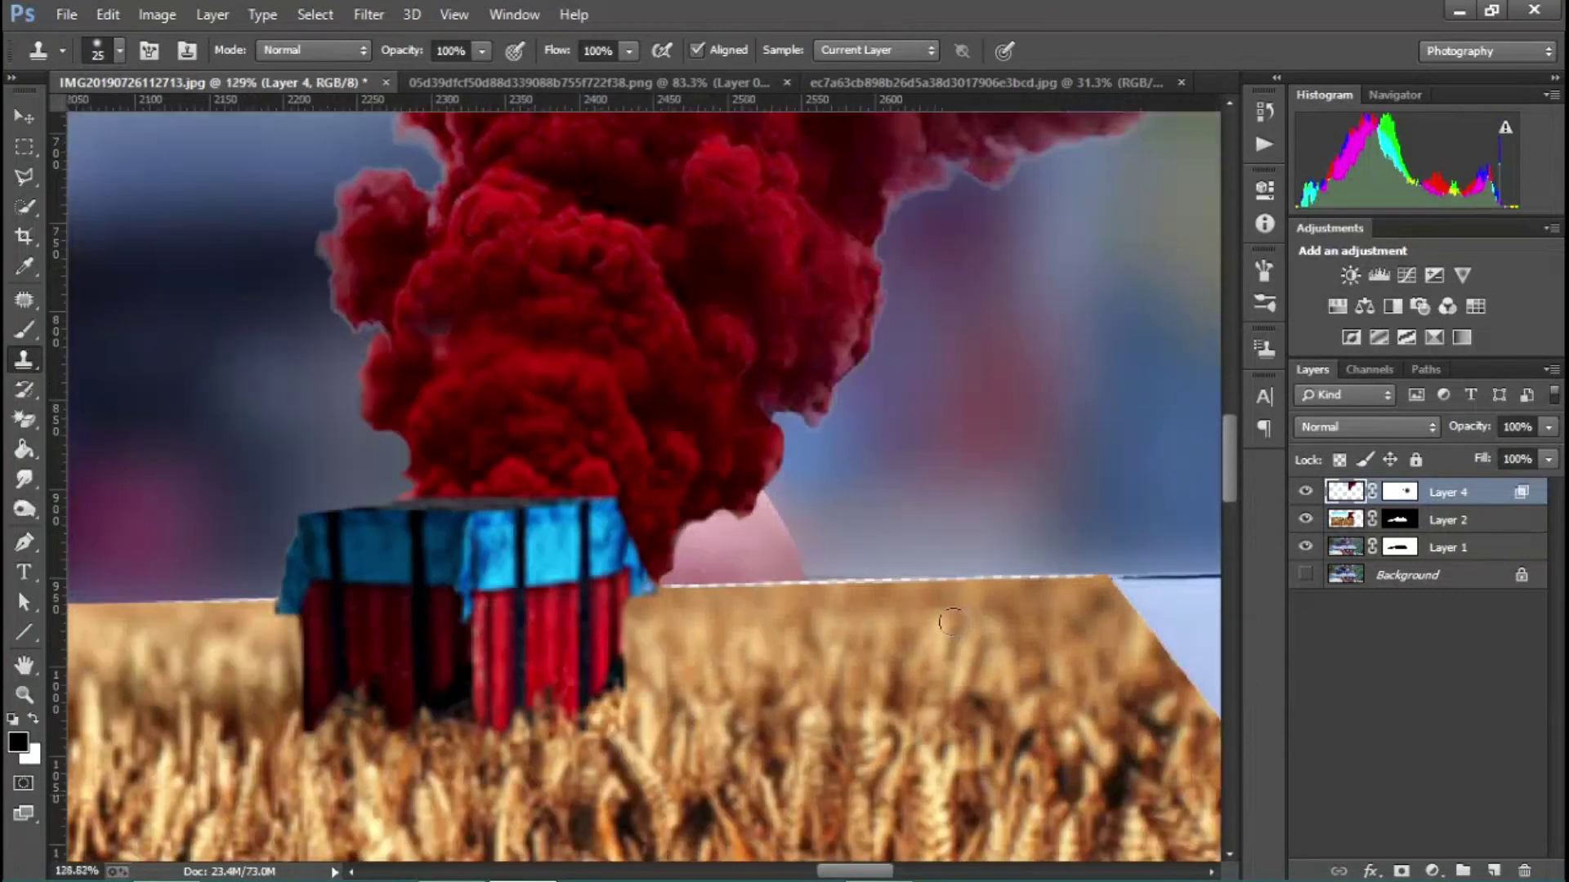
scroll(952, 622, "down", 2)
scroll(953, 623, "down", 3)
scroll(953, 623, "down", 3)
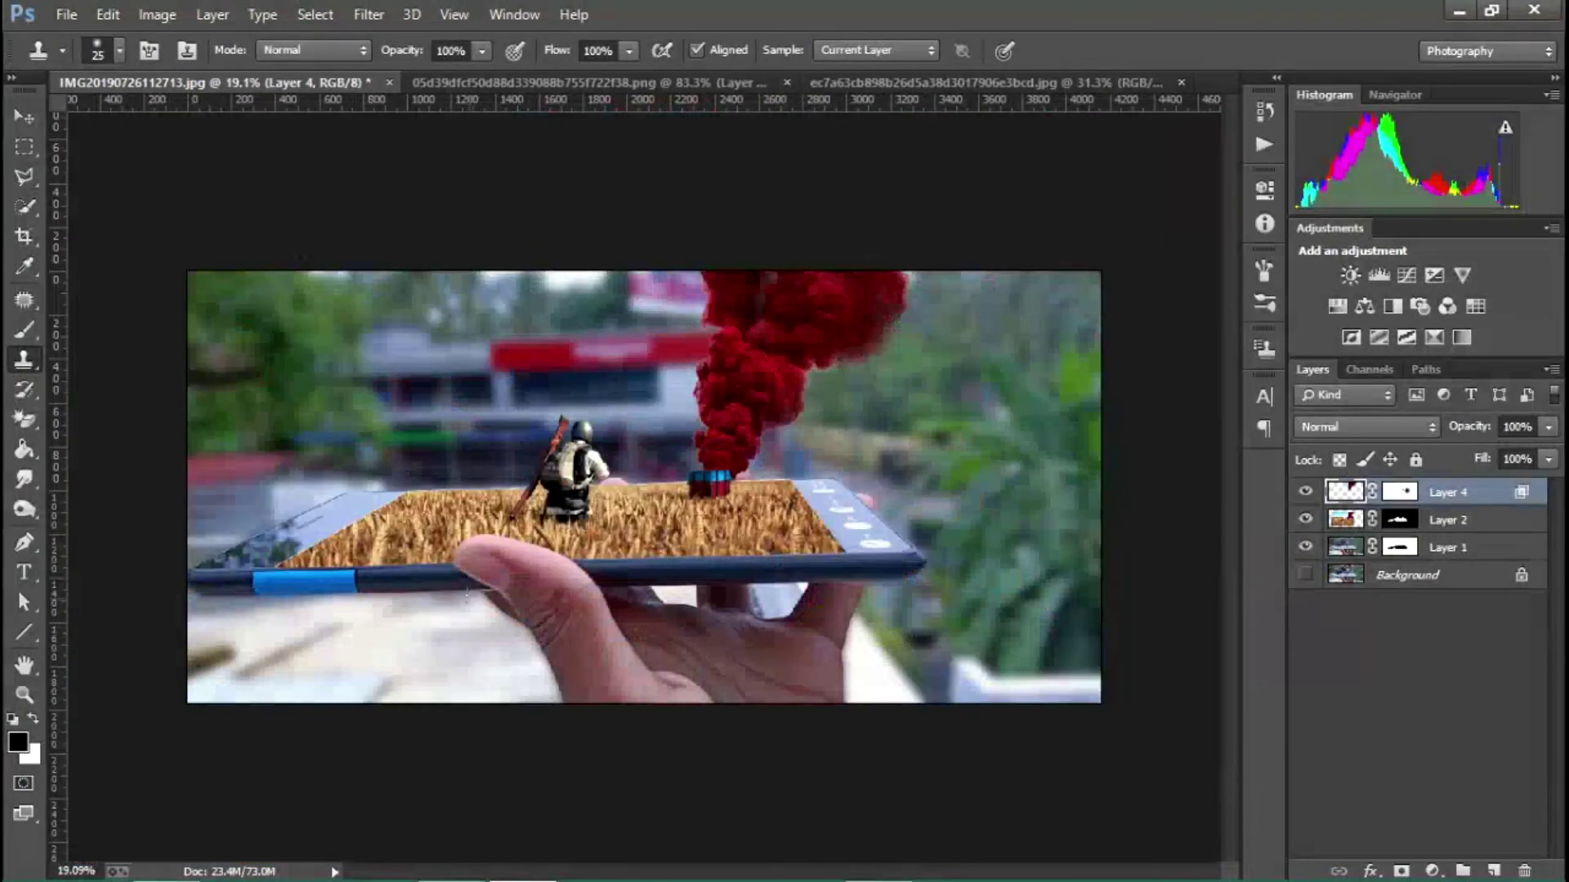
Duplicate Layers 4, 2 and 1 and merge the copies into a single Layer 4 copy
left_click(1481, 554, "ctrl")
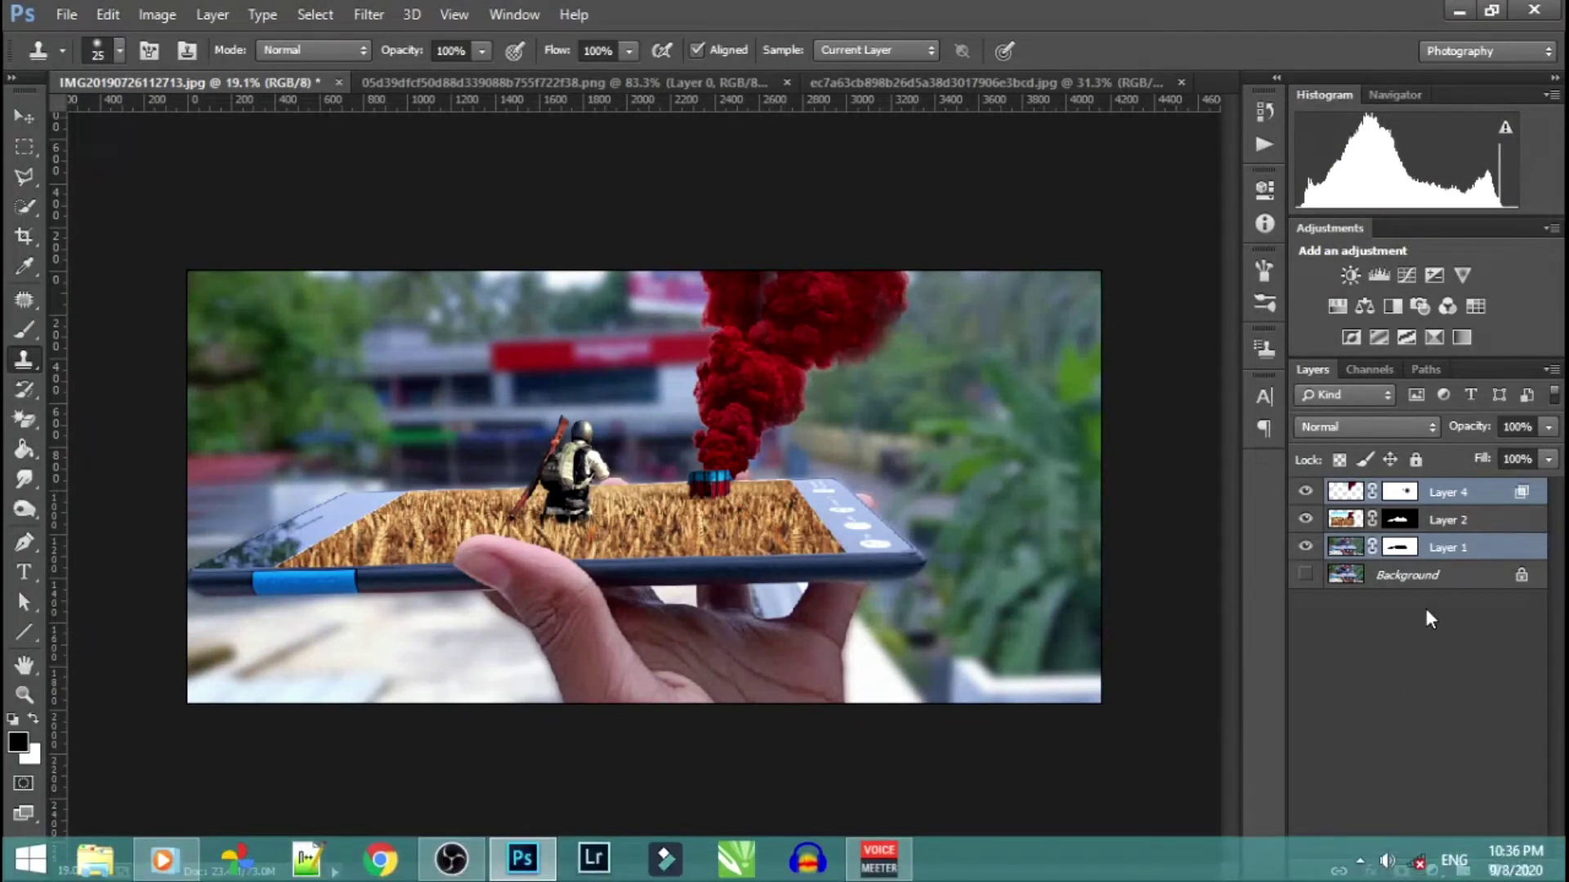
left_click(1479, 522)
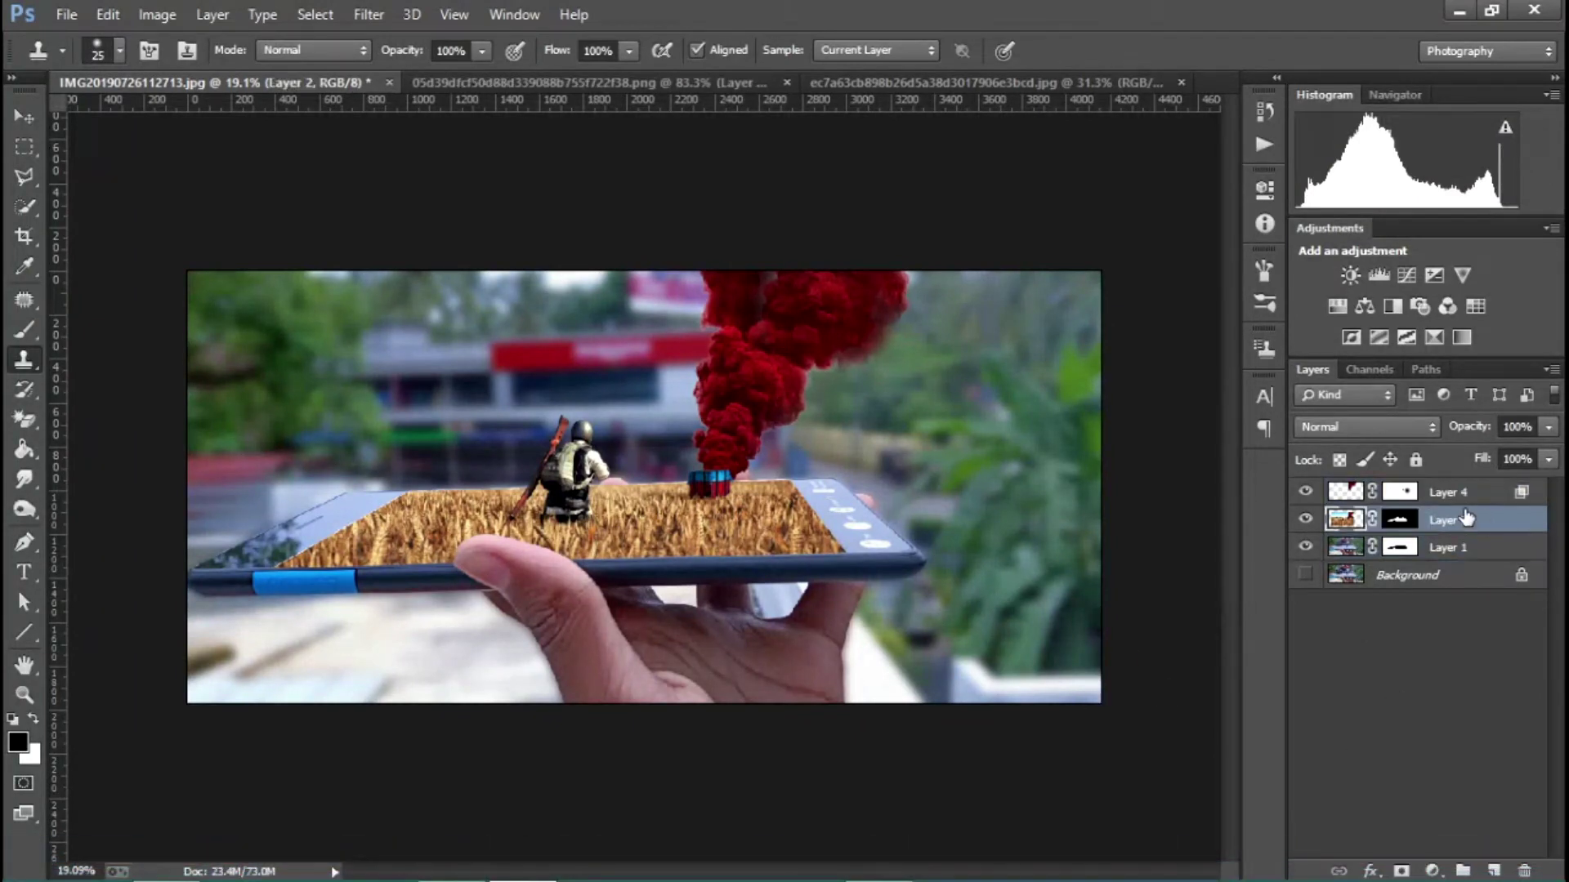
scroll(601, 605, "up", 3)
scroll(600, 605, "down", 3)
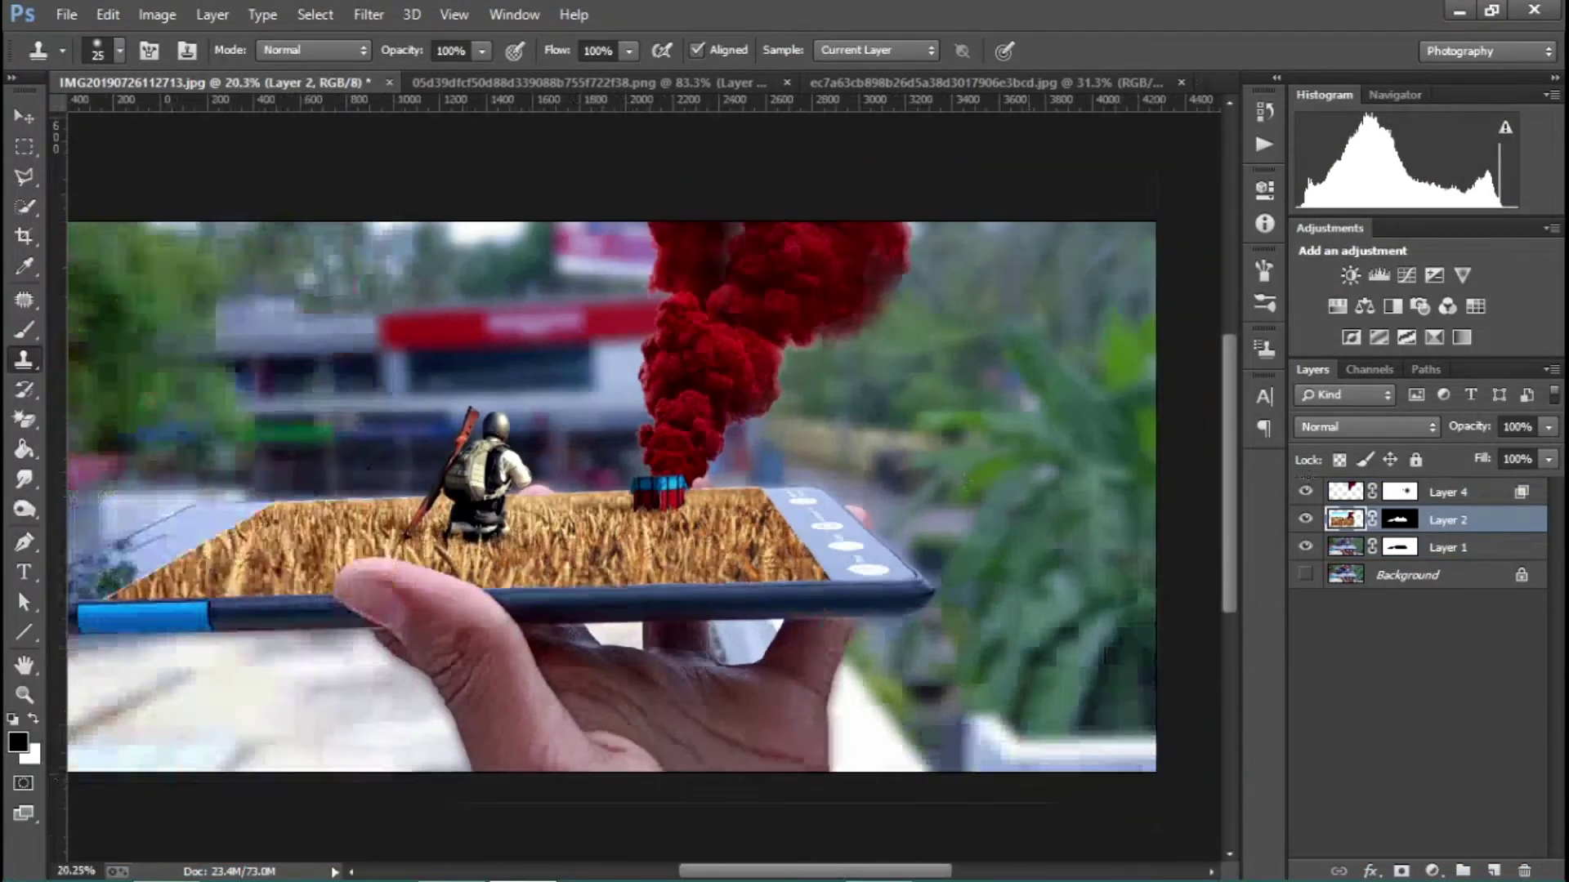
left_click(1495, 492)
left_click(1473, 546, "shift")
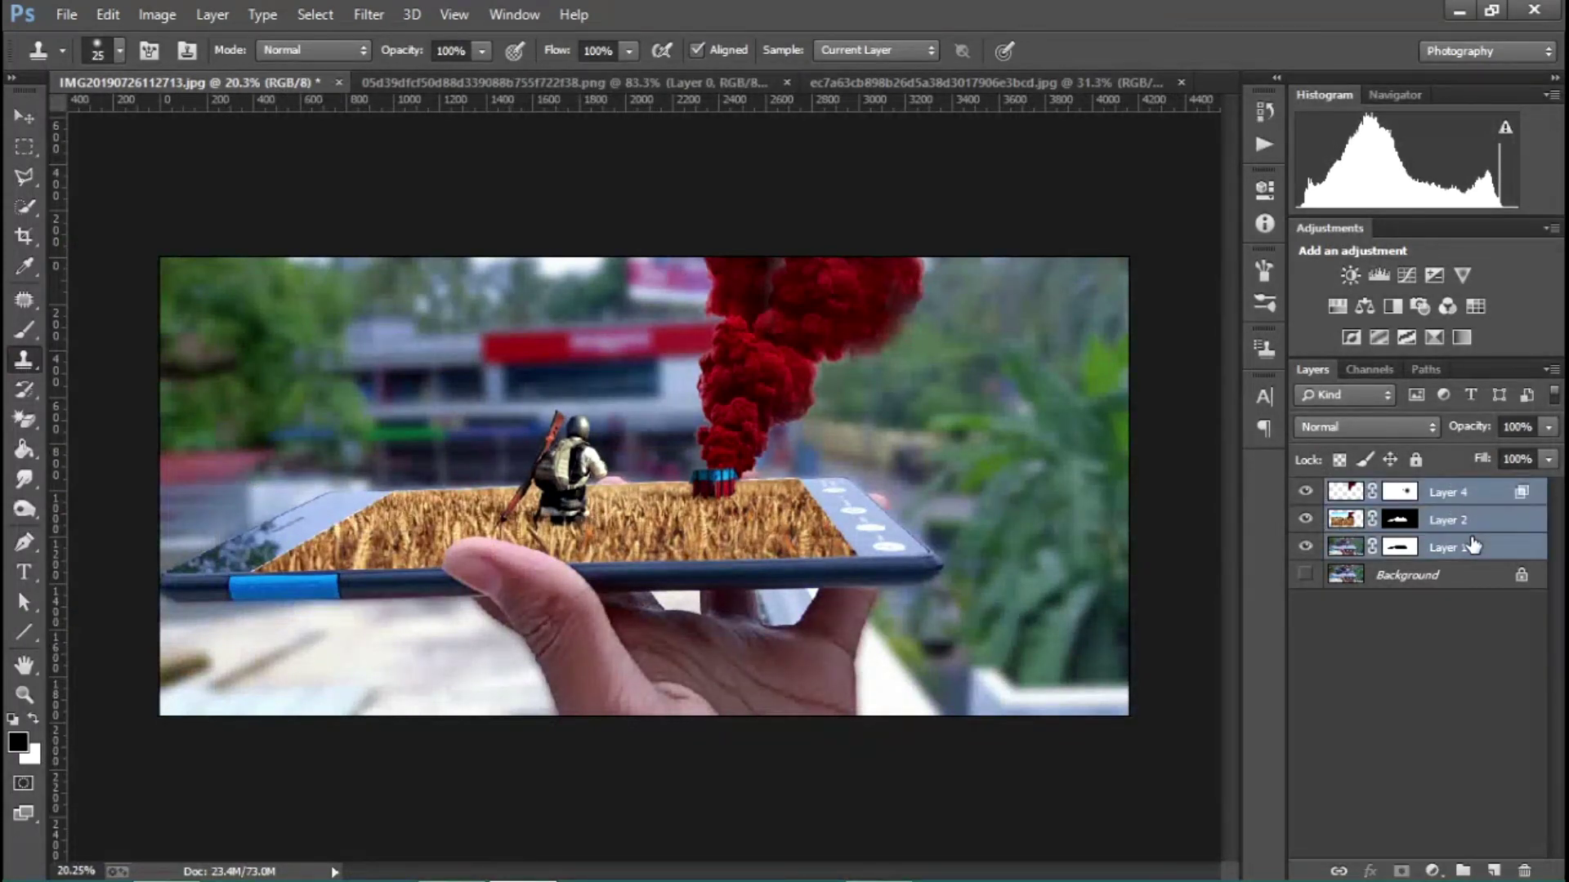
key("ctrl+j")
key("ctrl+e")
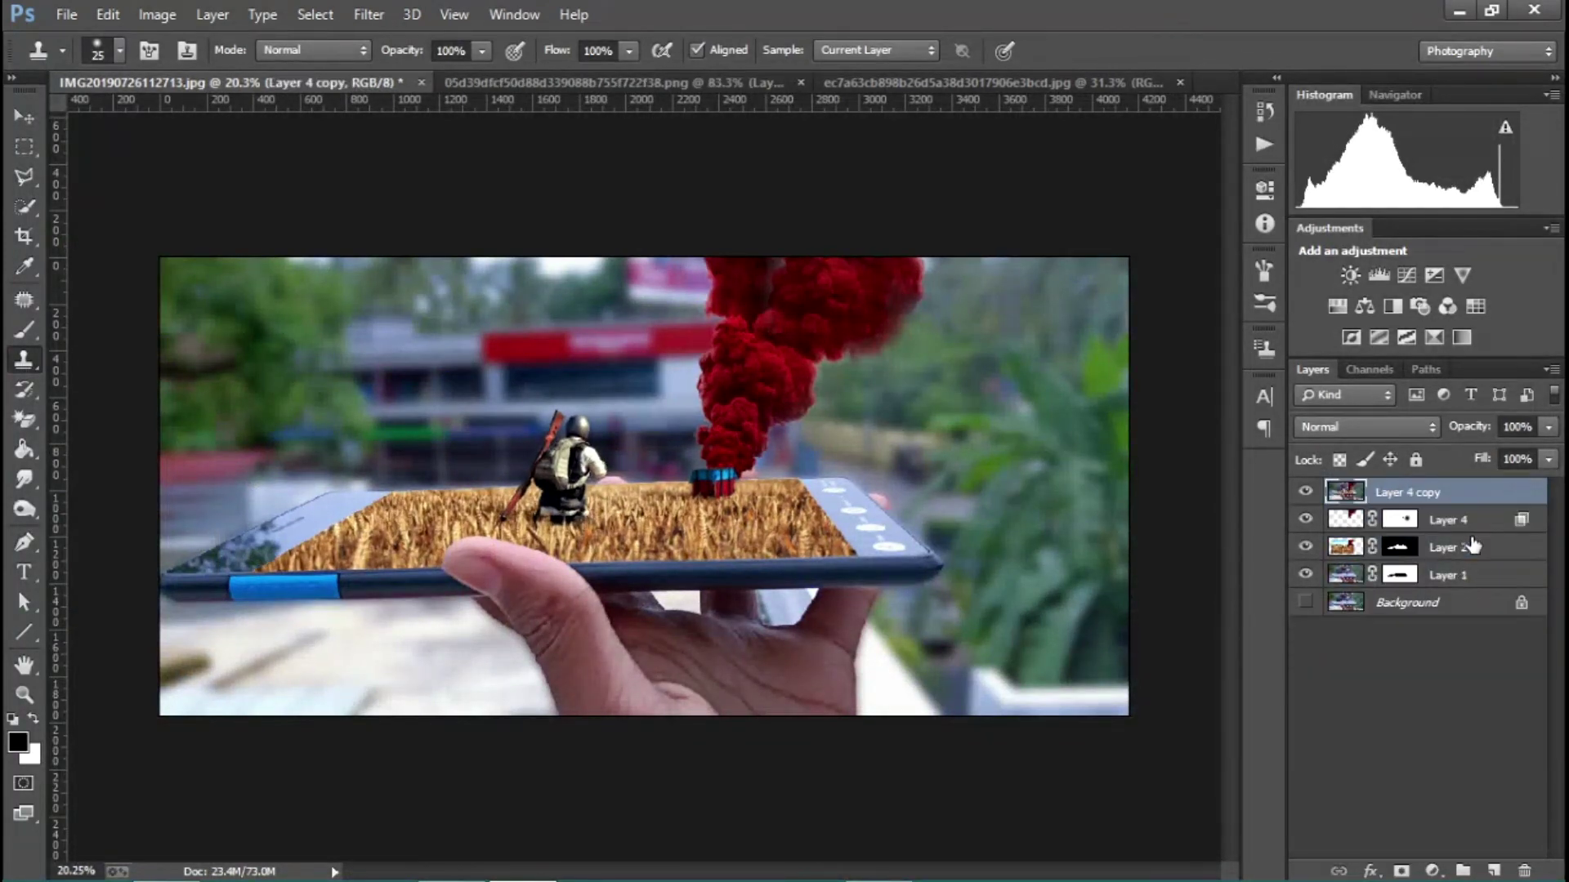
left_click(399, 13)
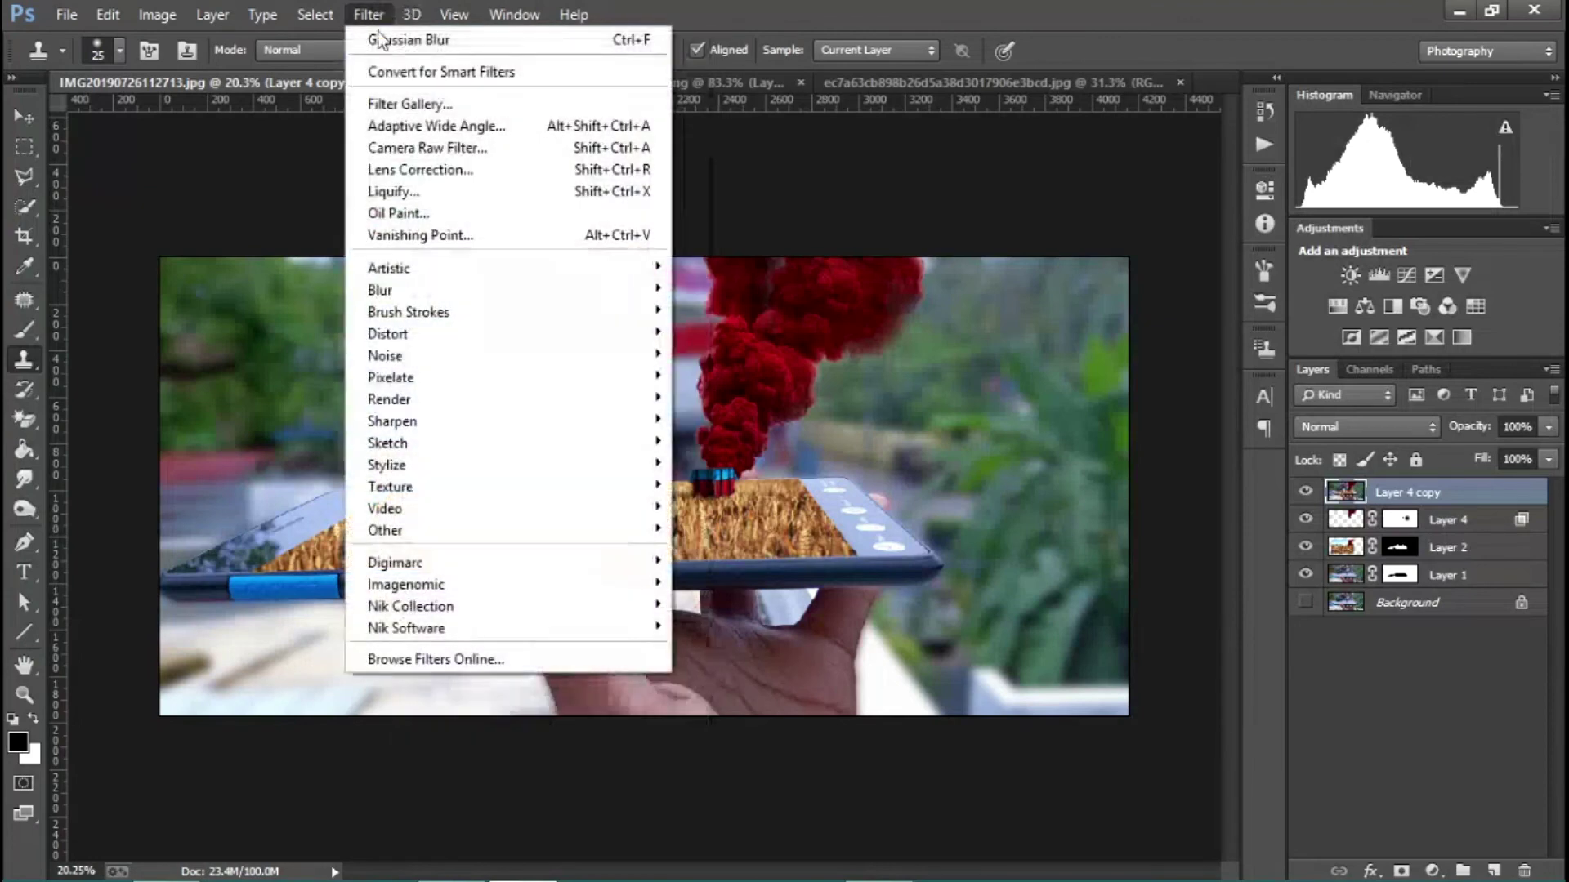
In the Camera Raw Filter, experiment with exposure, highlights and contrast, then reset exposure to 0
left_click(439, 151)
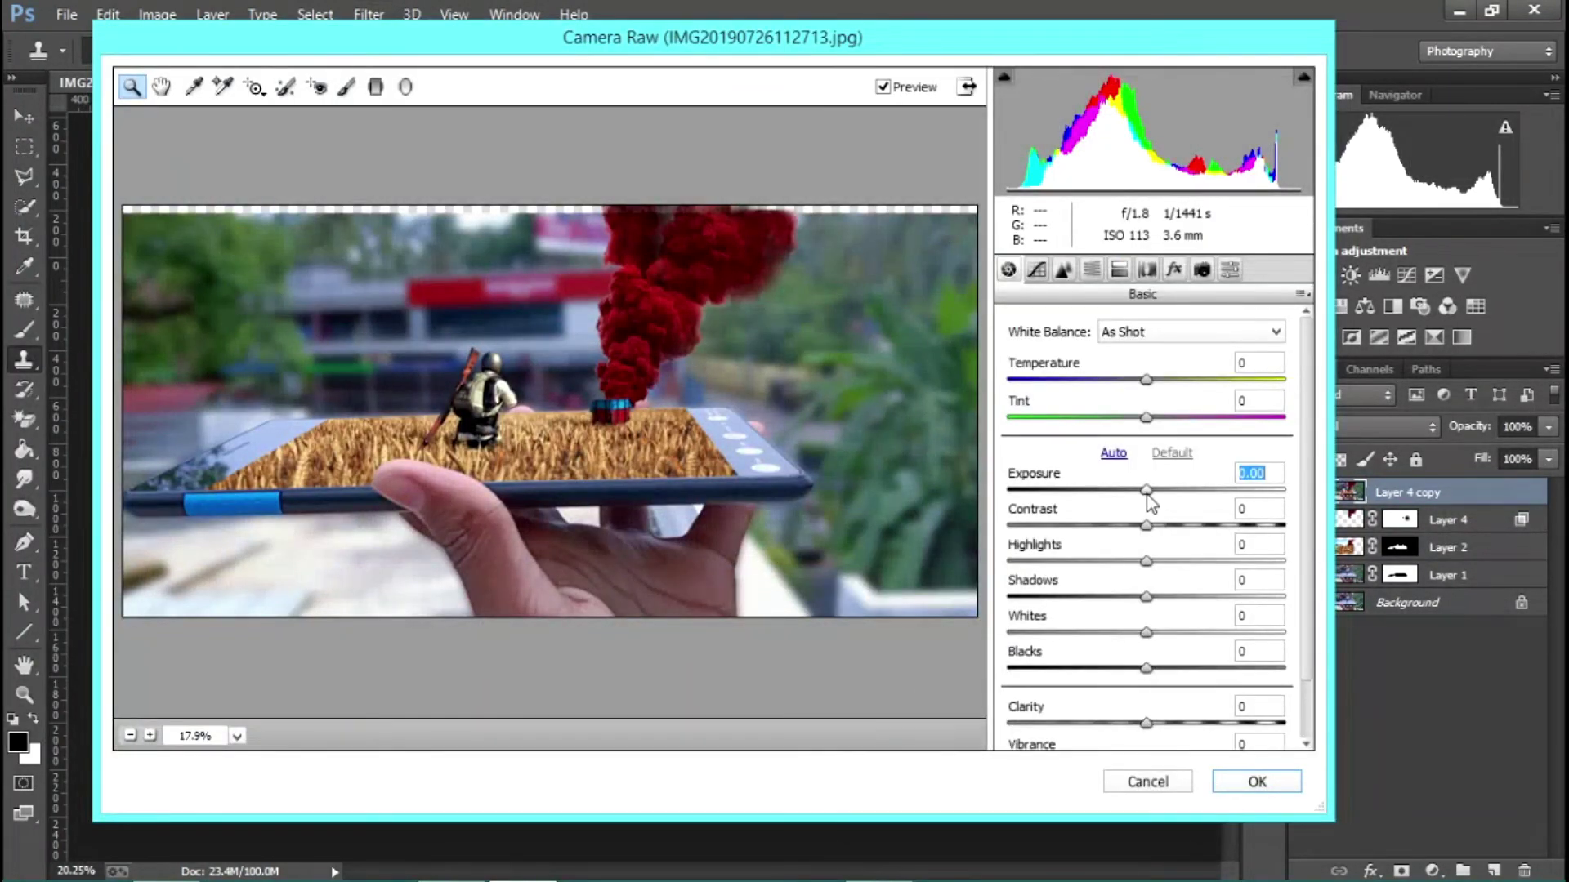
mouse_move(1146, 490)
left_mouse_down()
mouse_move(1113, 490)
mouse_move(1186, 526)
mouse_move(1128, 491)
left_mouse_up()
left_click_drag(1023, 588, 969, 604)
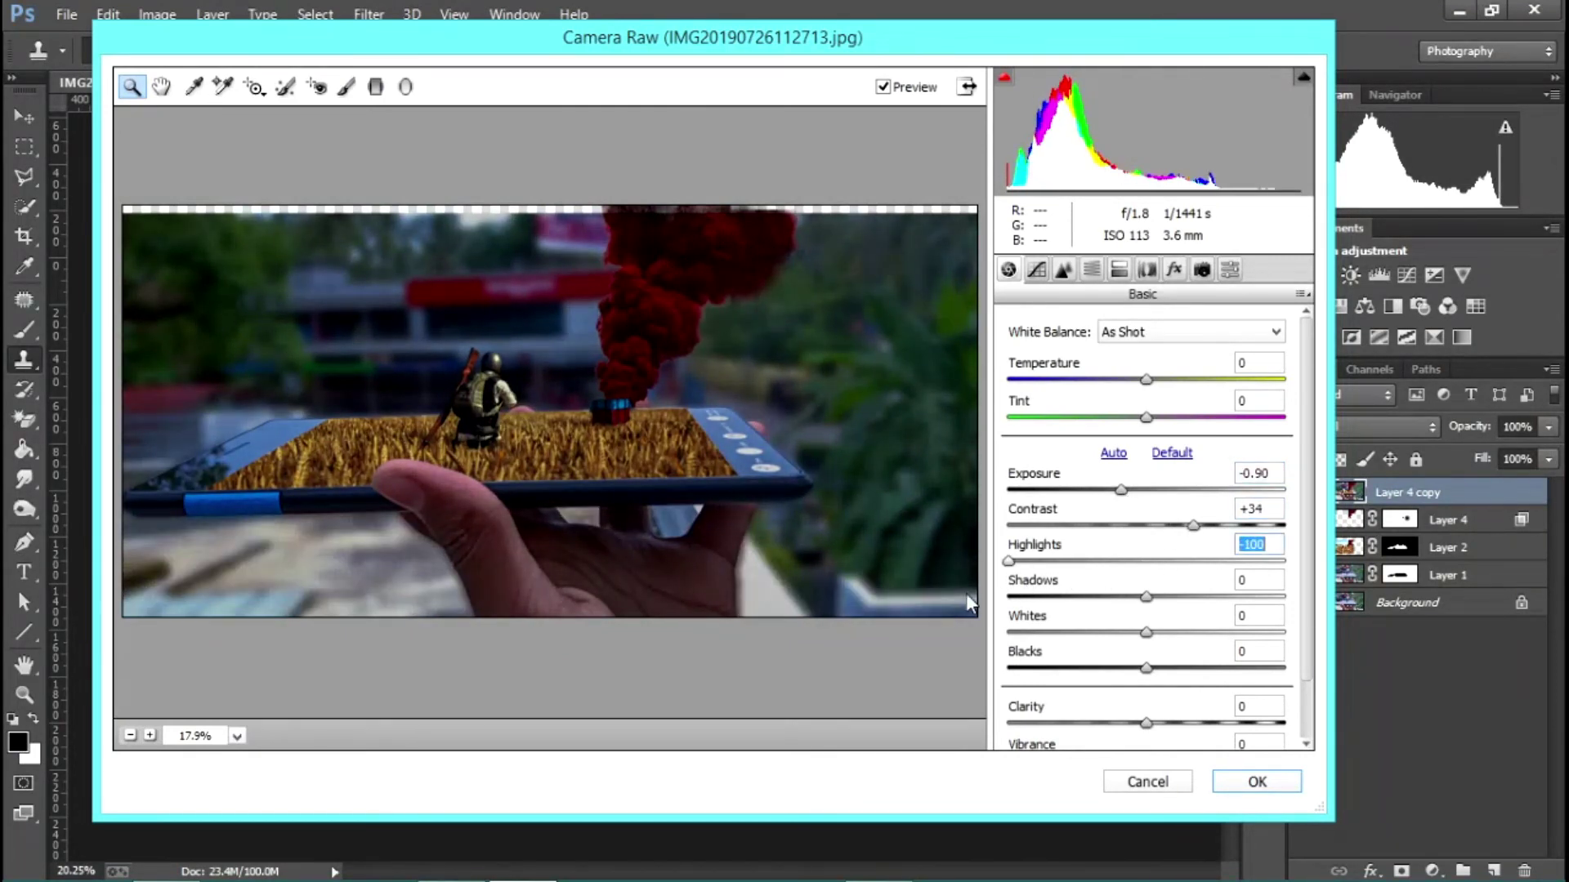
left_click_drag(1256, 564, 1317, 562)
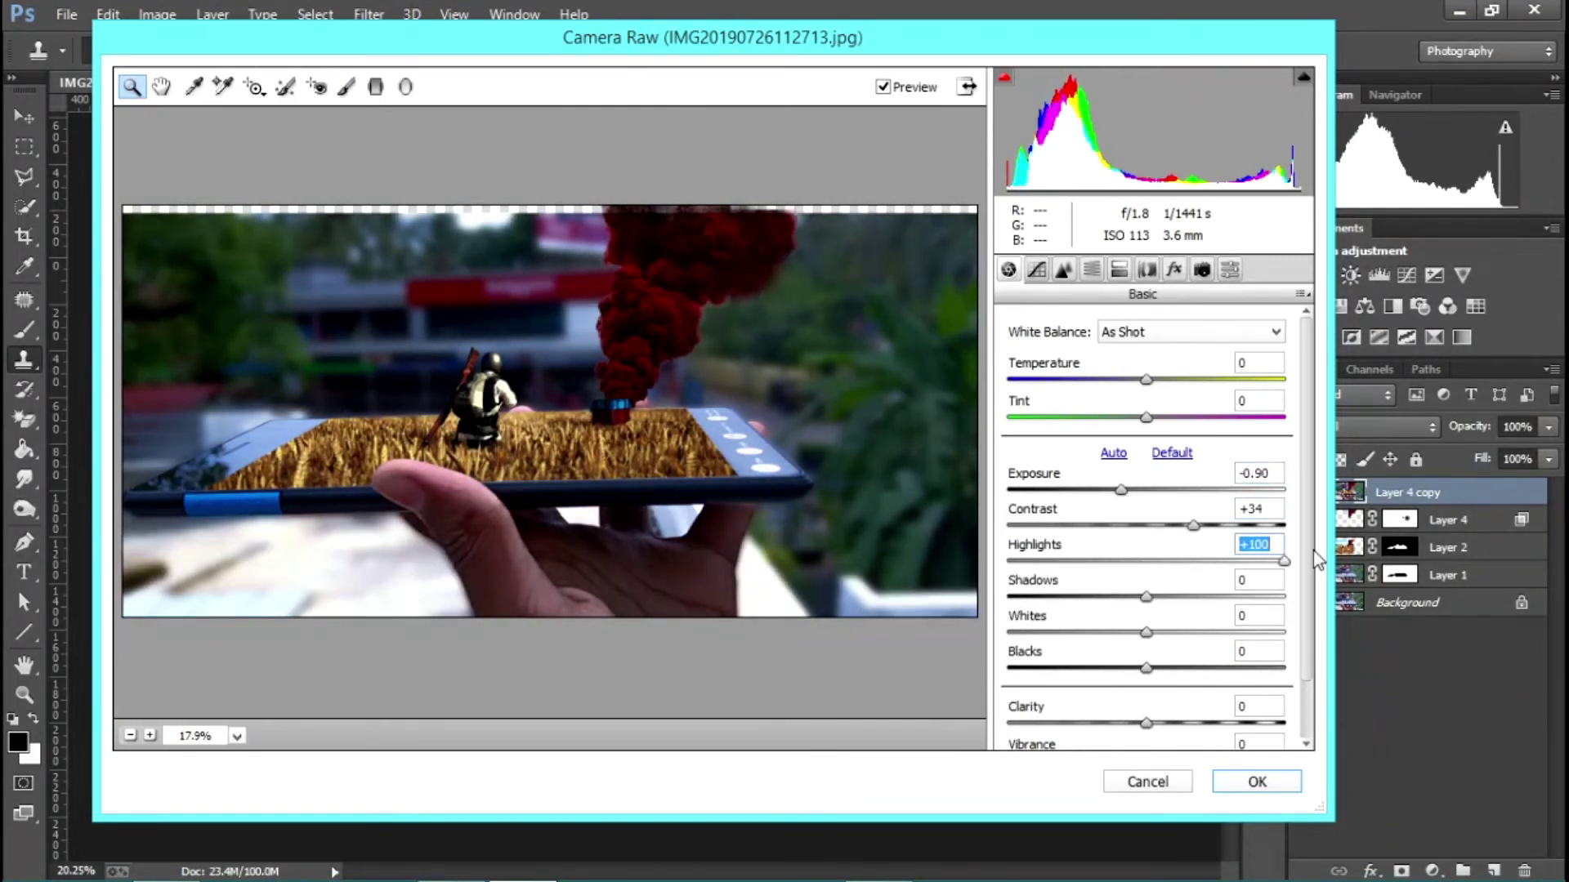
mouse_move(1194, 526)
left_mouse_down()
mouse_move(1285, 526)
mouse_move(1146, 560)
left_mouse_up()
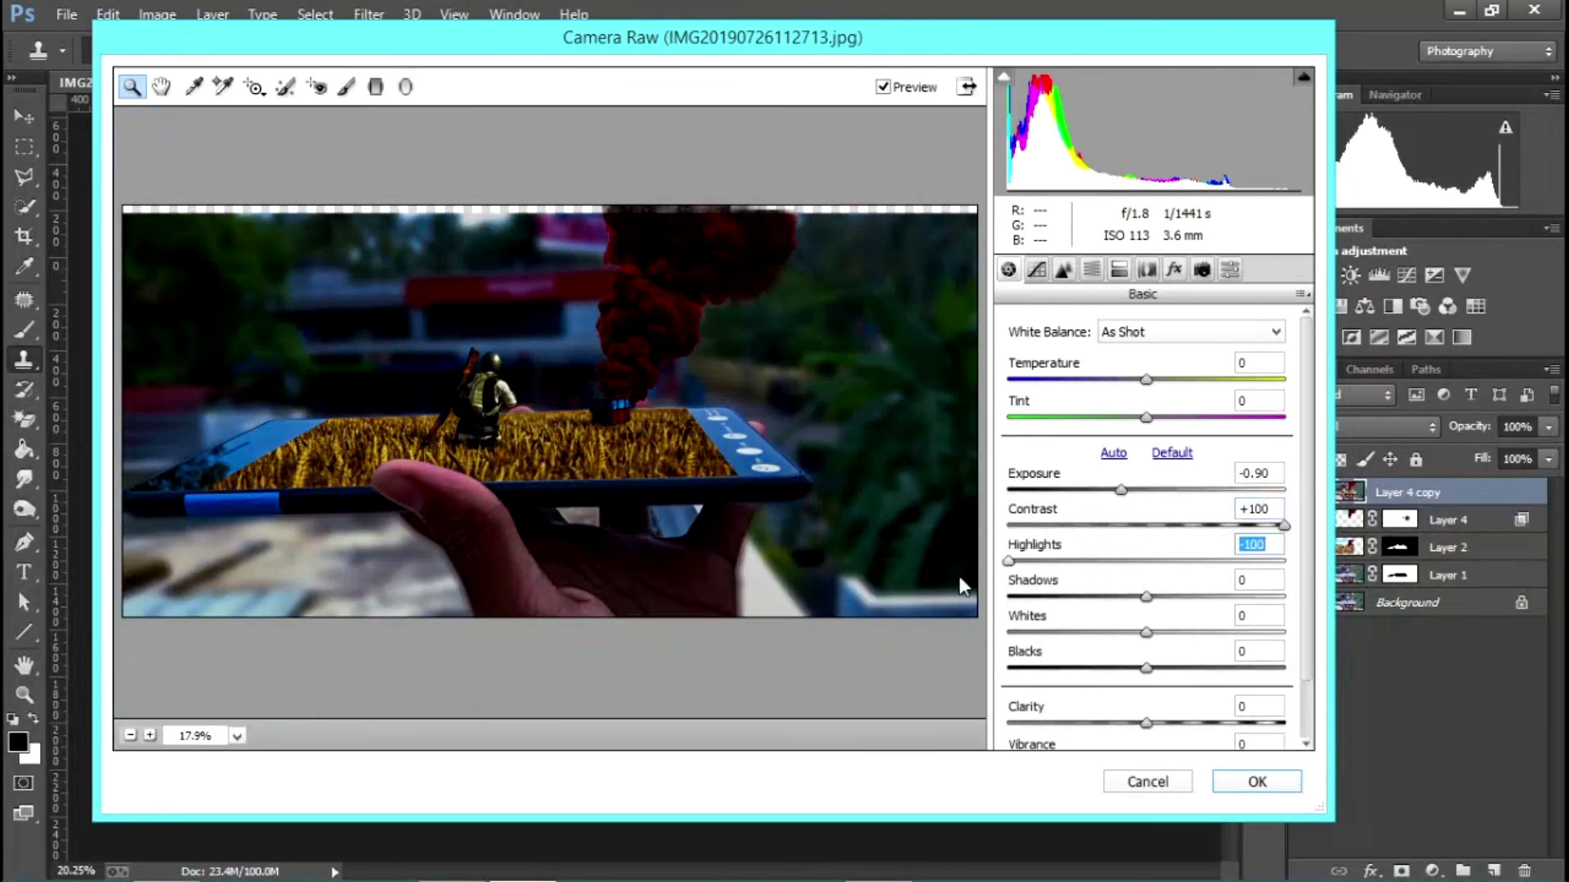
left_click_drag(1121, 489, 1141, 490)
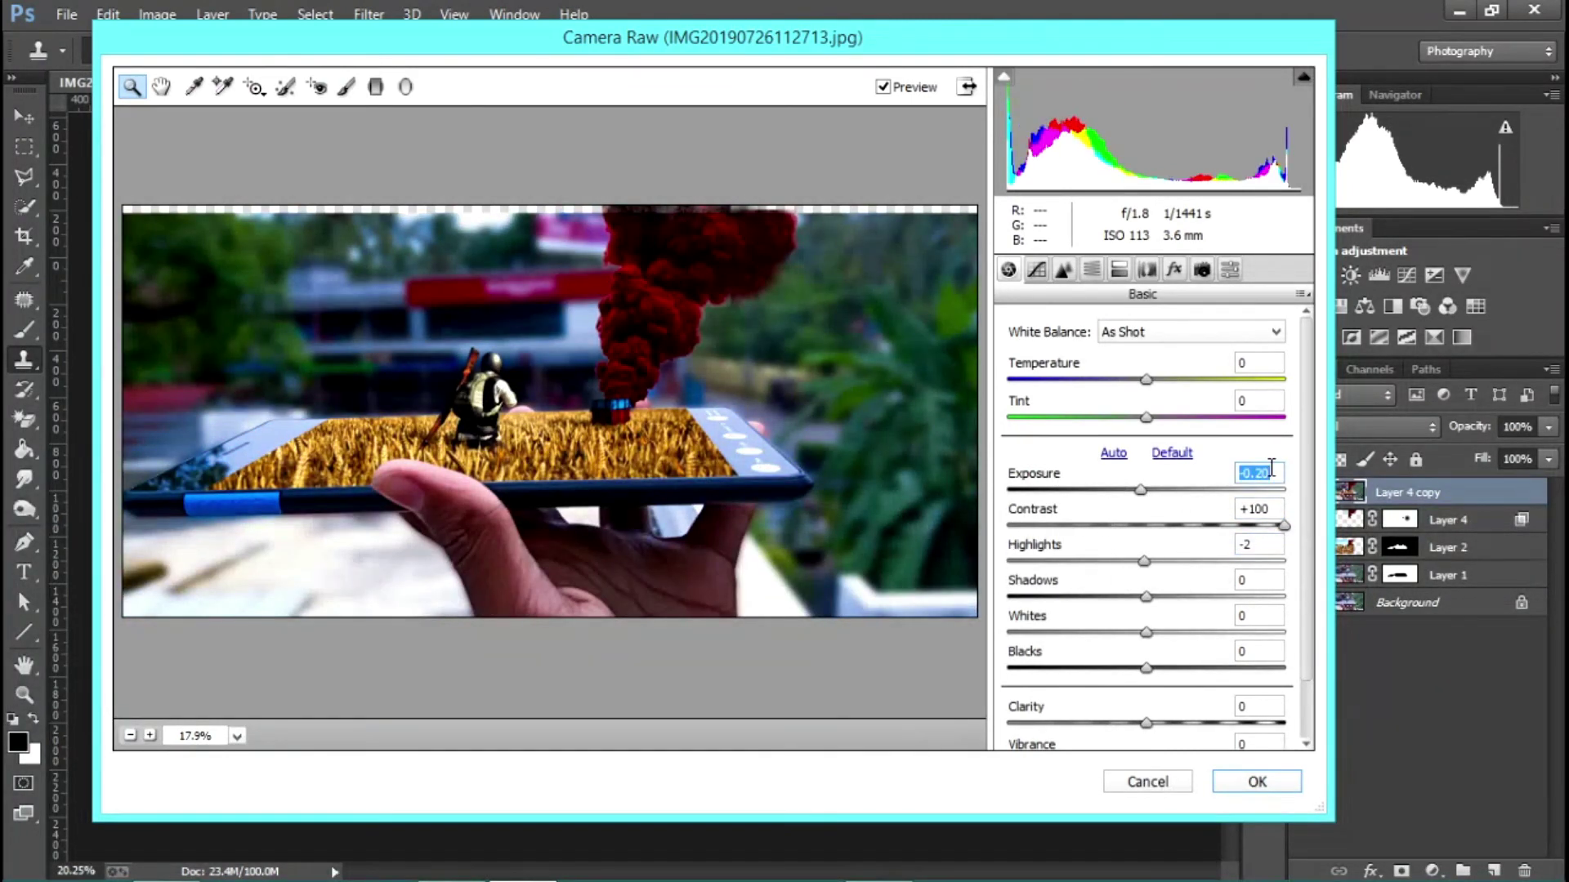
type("0")
key("Return")
Raise Clarity to +100, pull Whites down to -98, and apply the Camera Raw Filter
type("0")
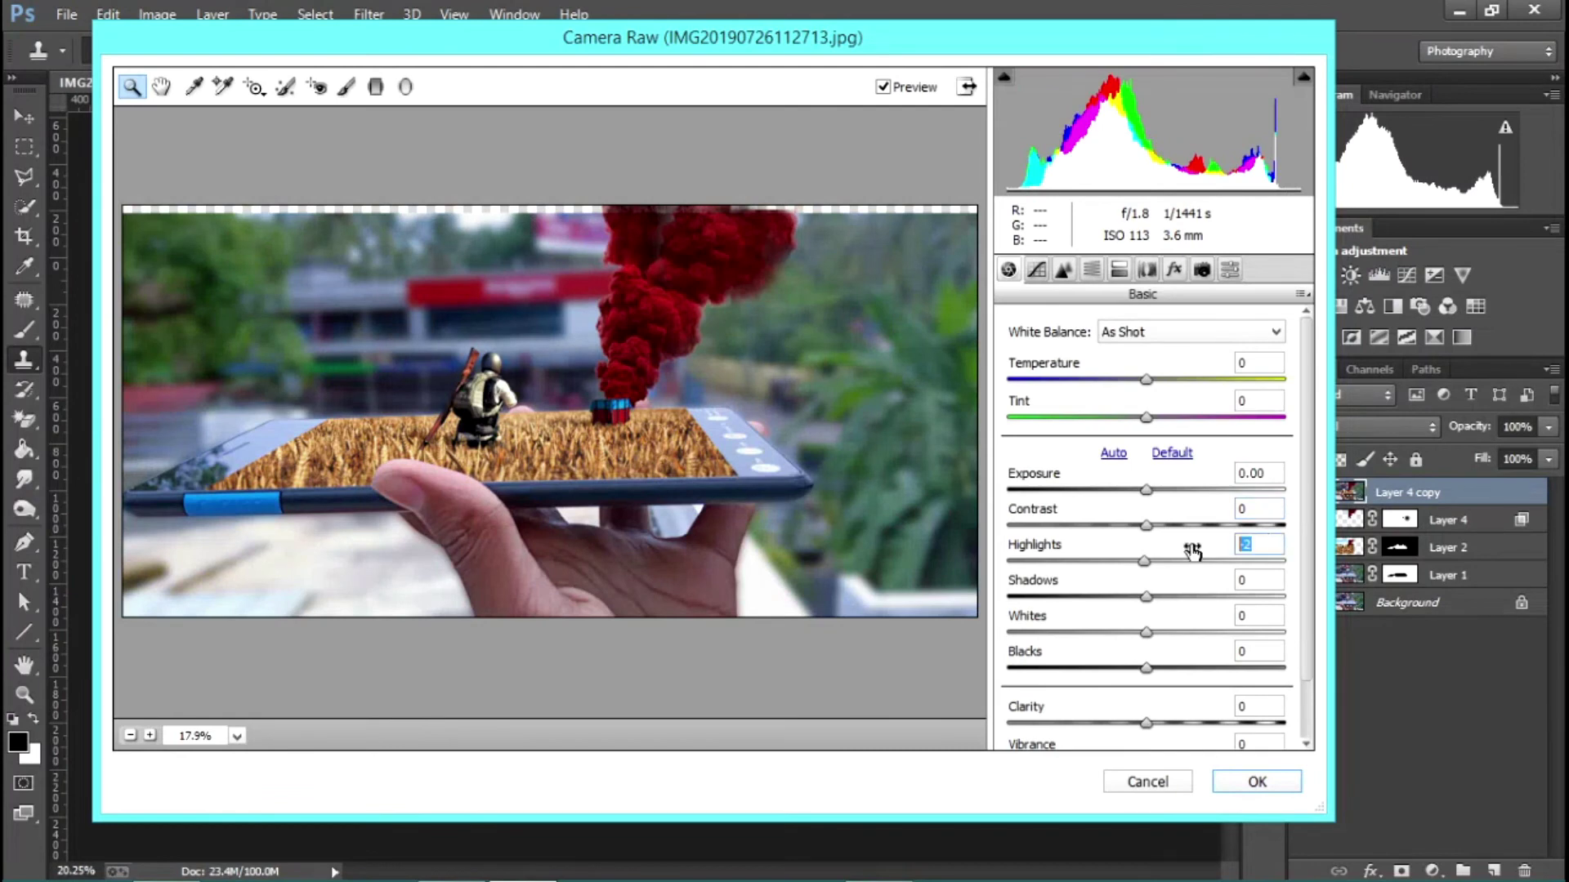
type("0")
scroll(1179, 619, "down", 2)
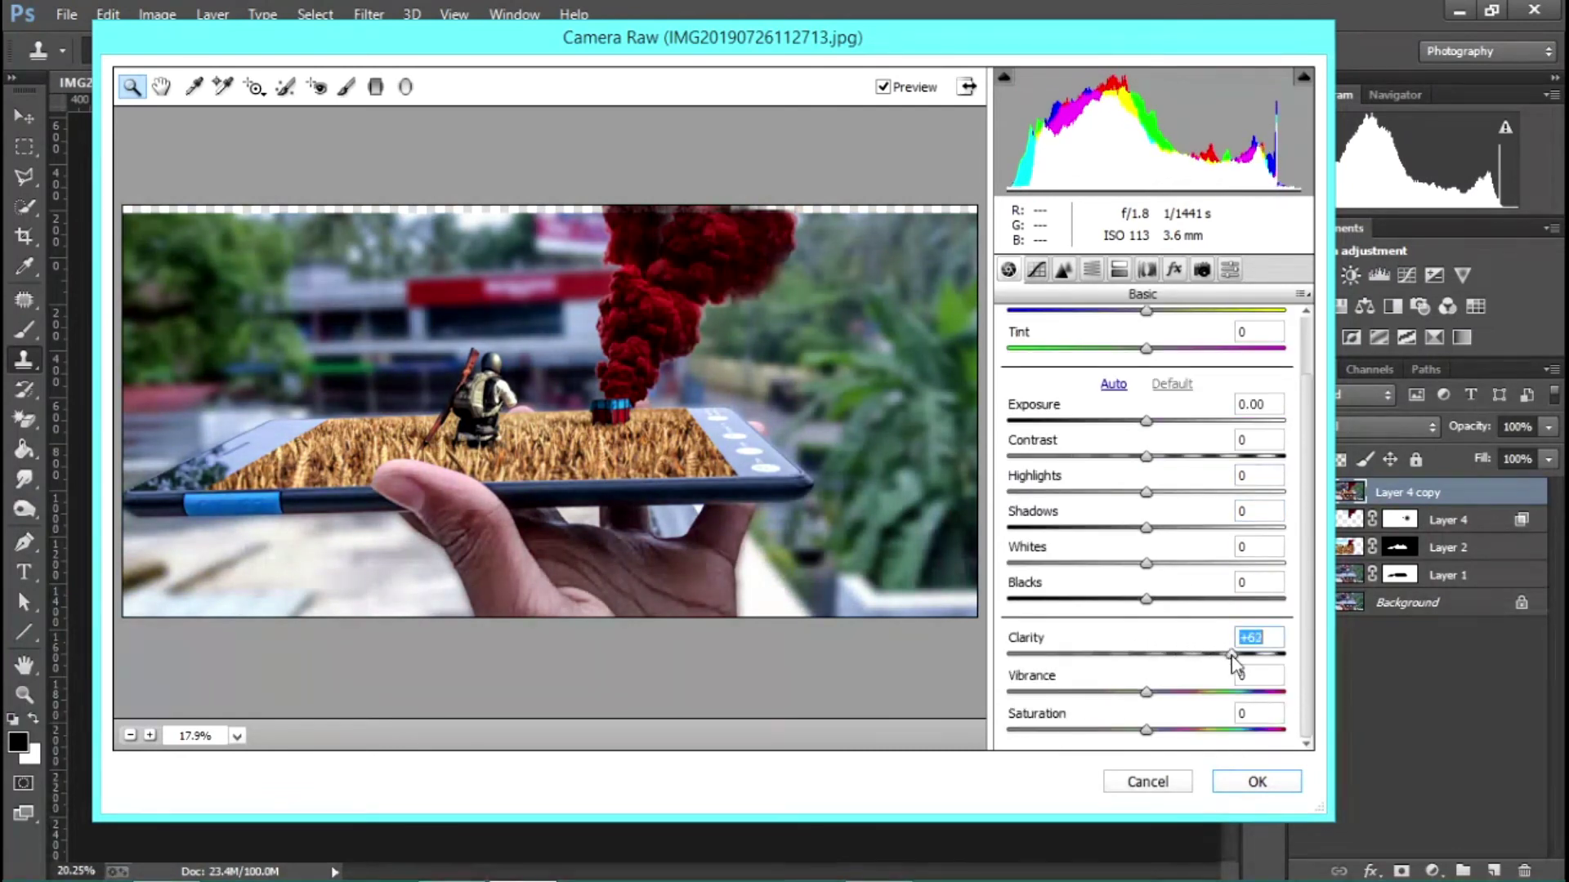
left_click_drag(1147, 654, 1296, 670)
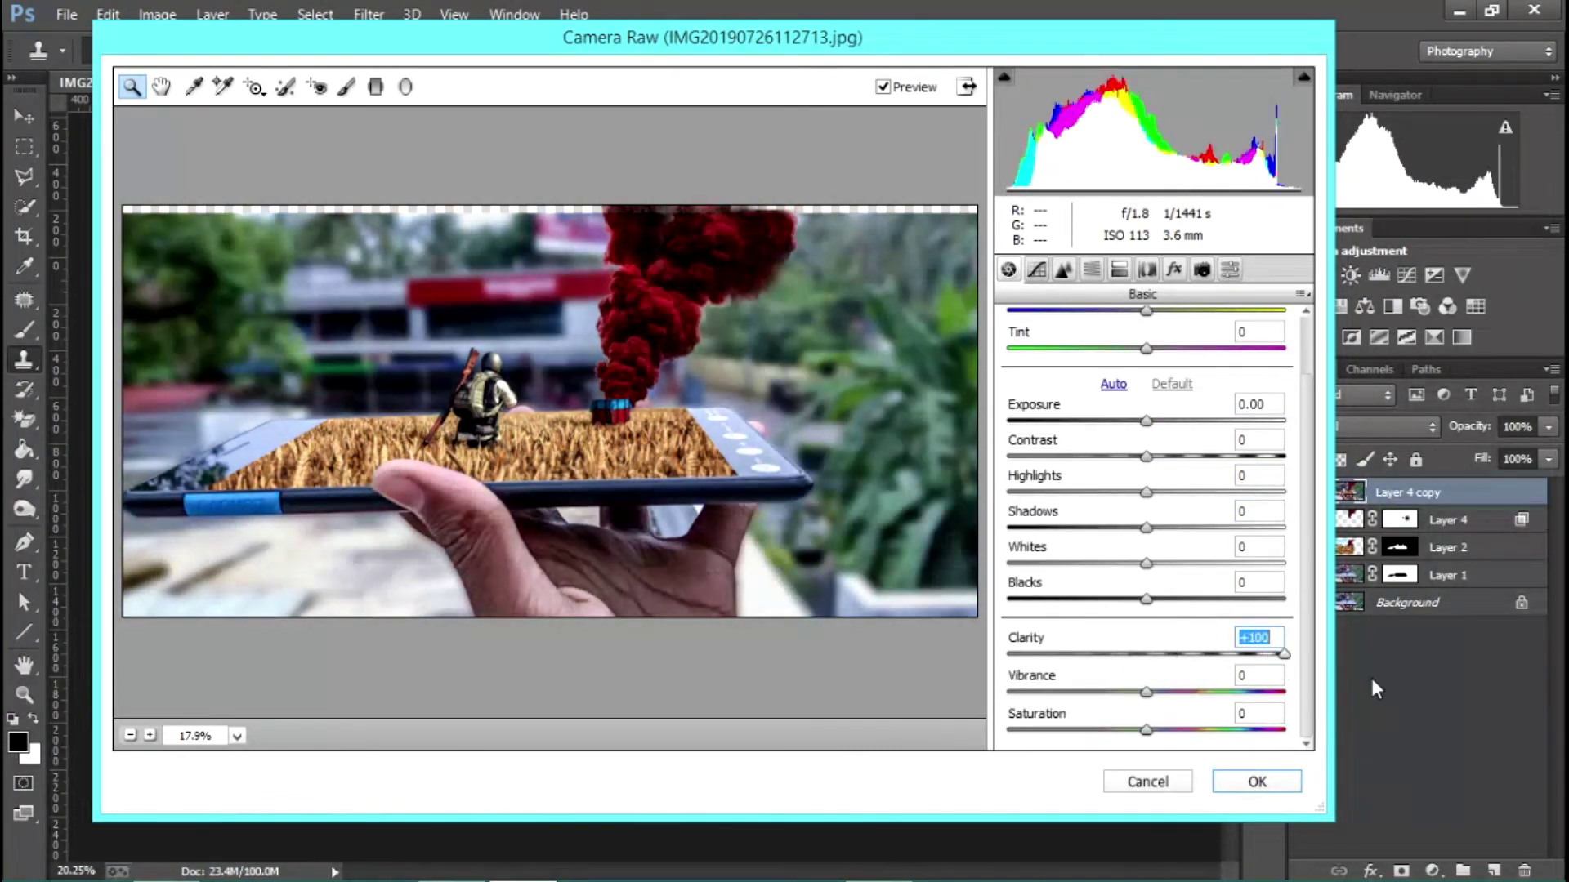
left_click_drag(1148, 564, 1012, 564)
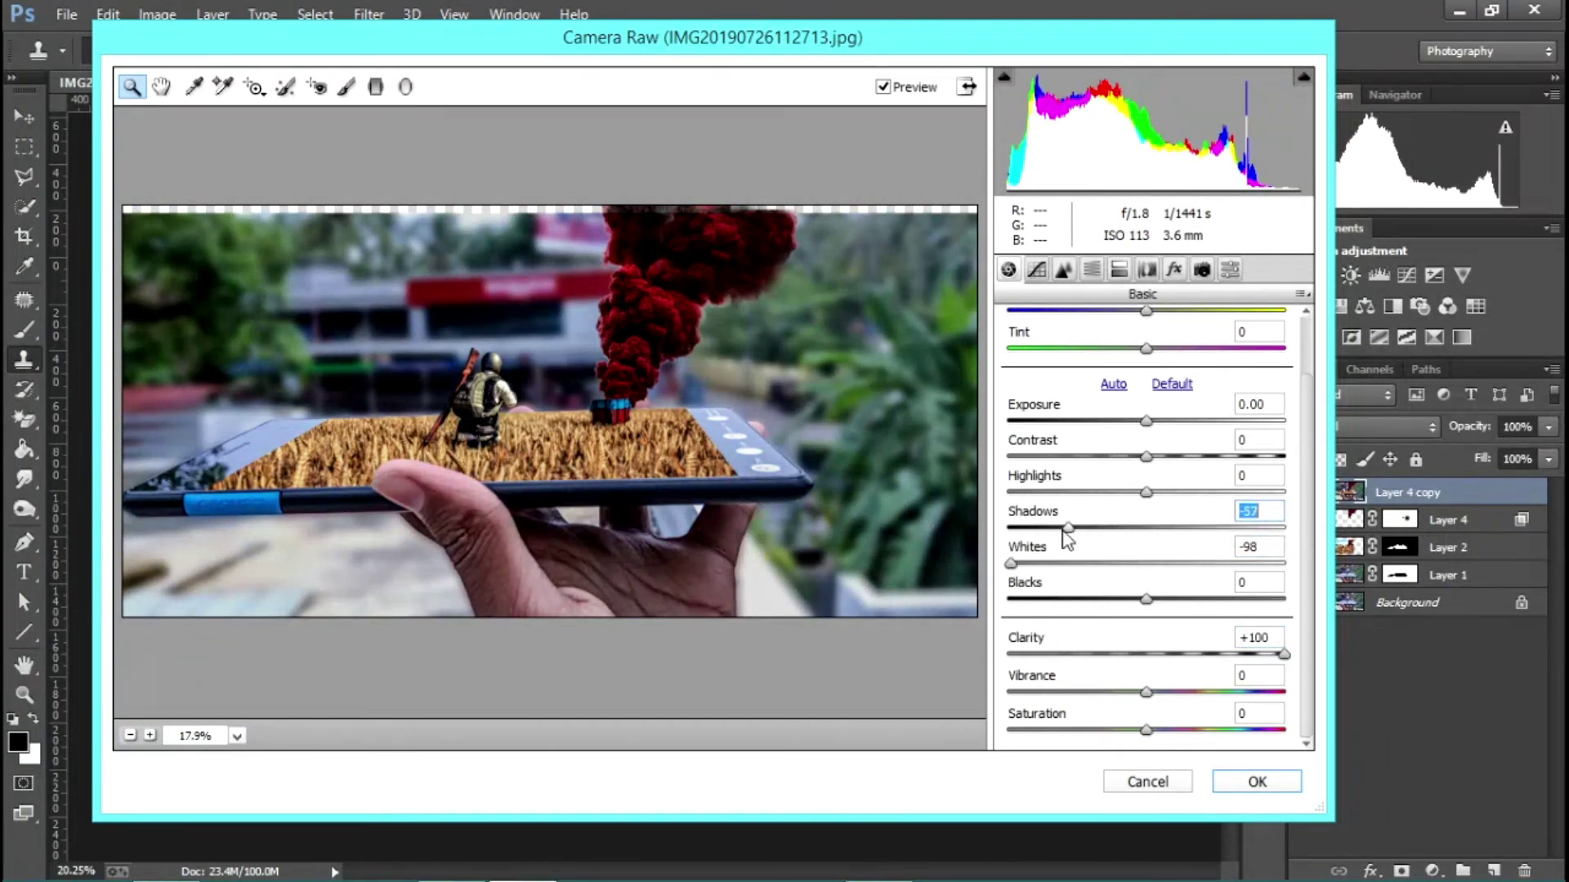
left_click(1282, 789)
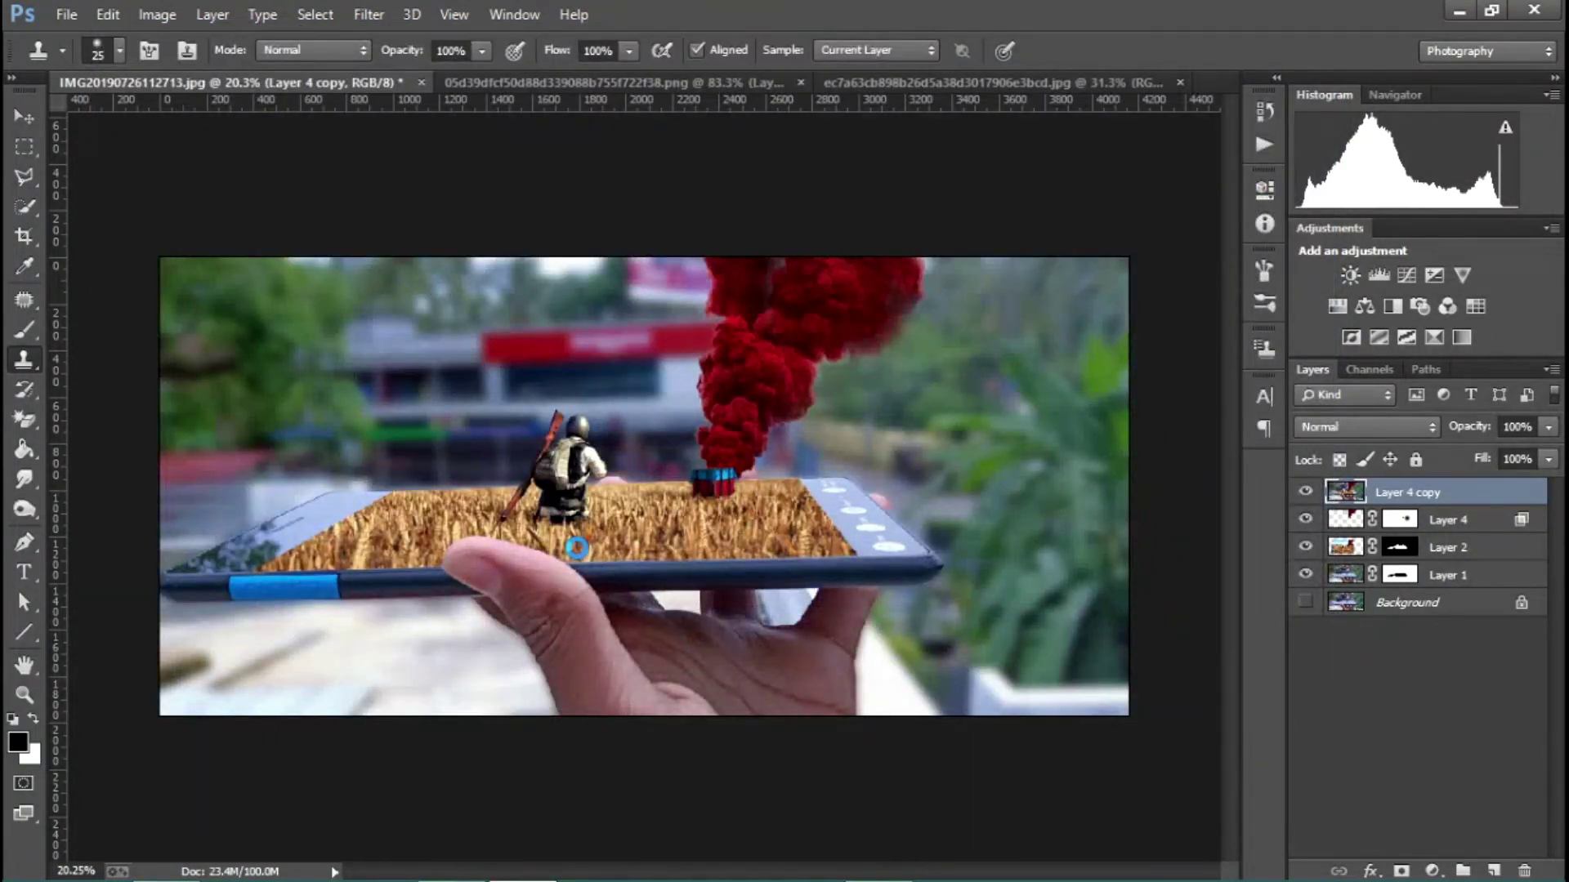
Switch to the Brush tool, check its size and hardness, and add a new empty layer
key("b")
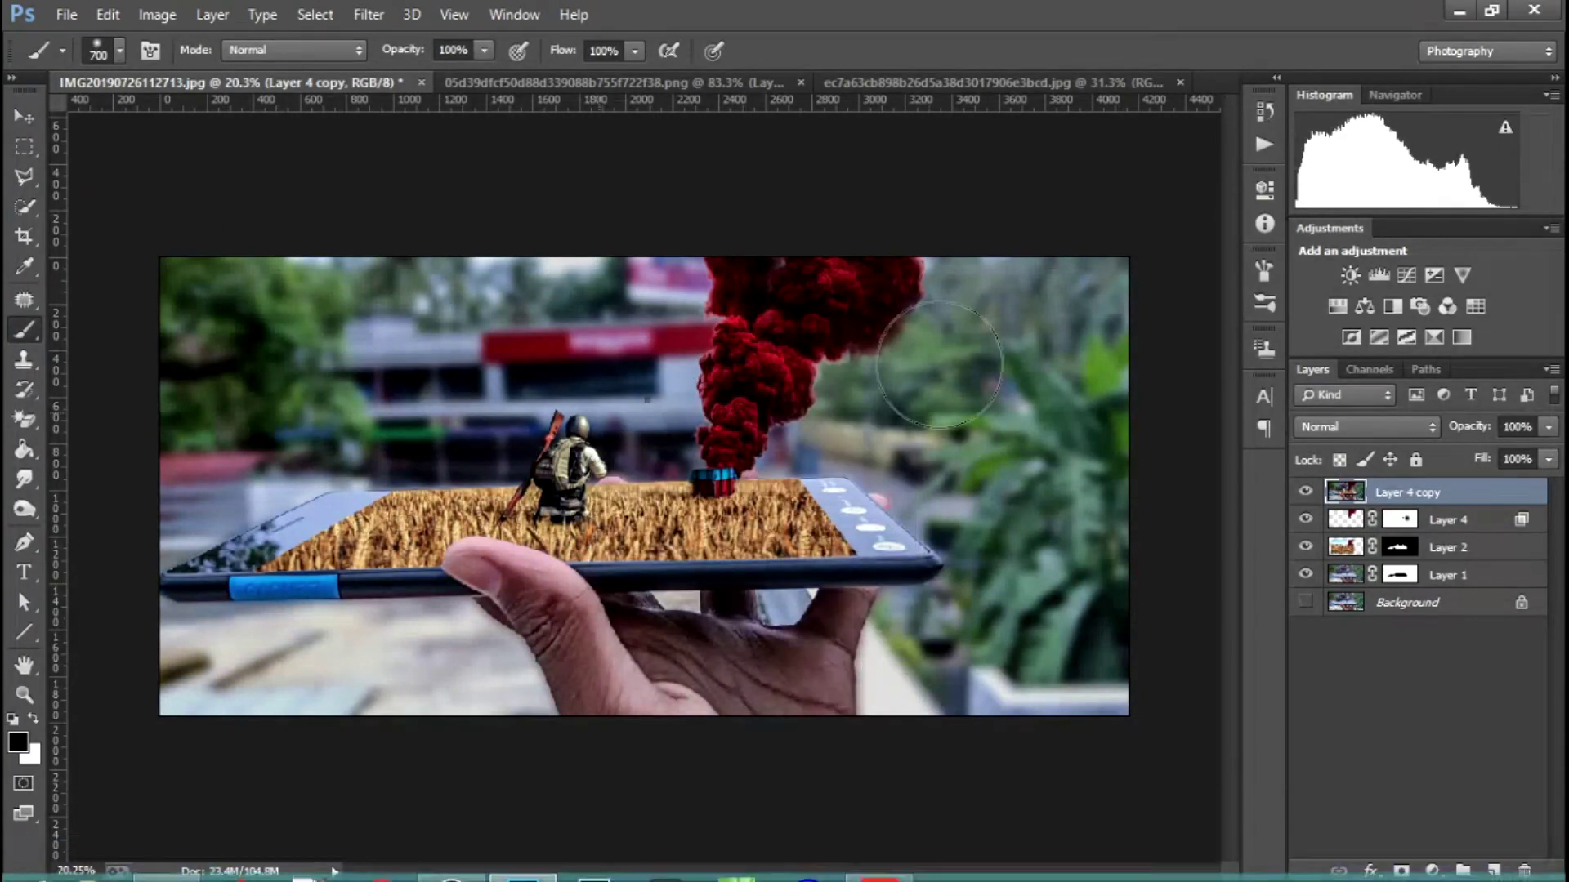
right_click(927, 372)
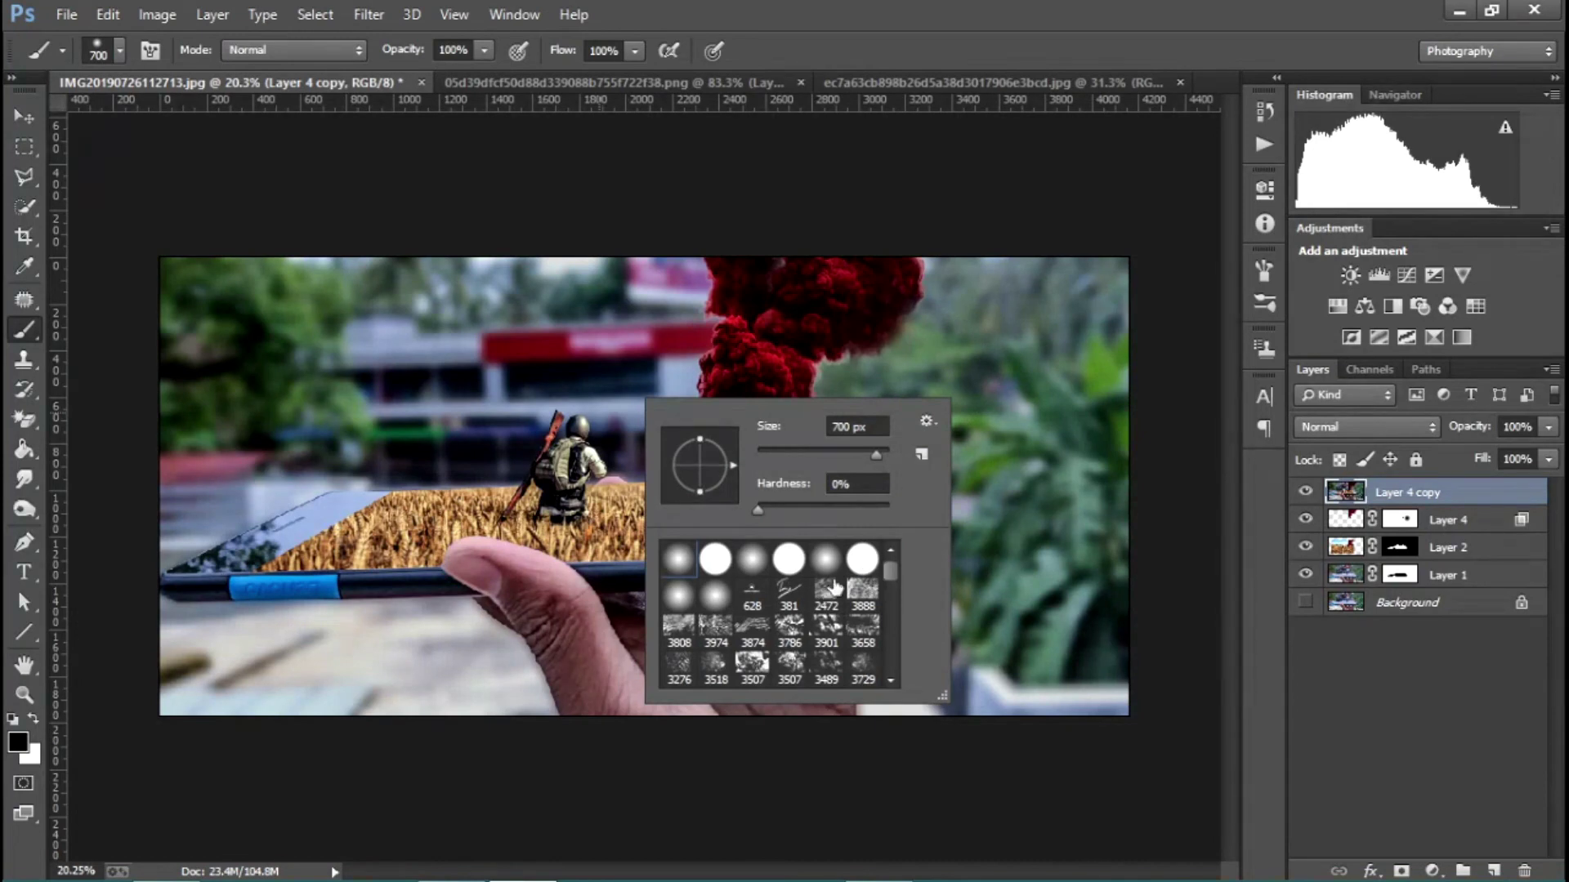
left_click(1439, 733)
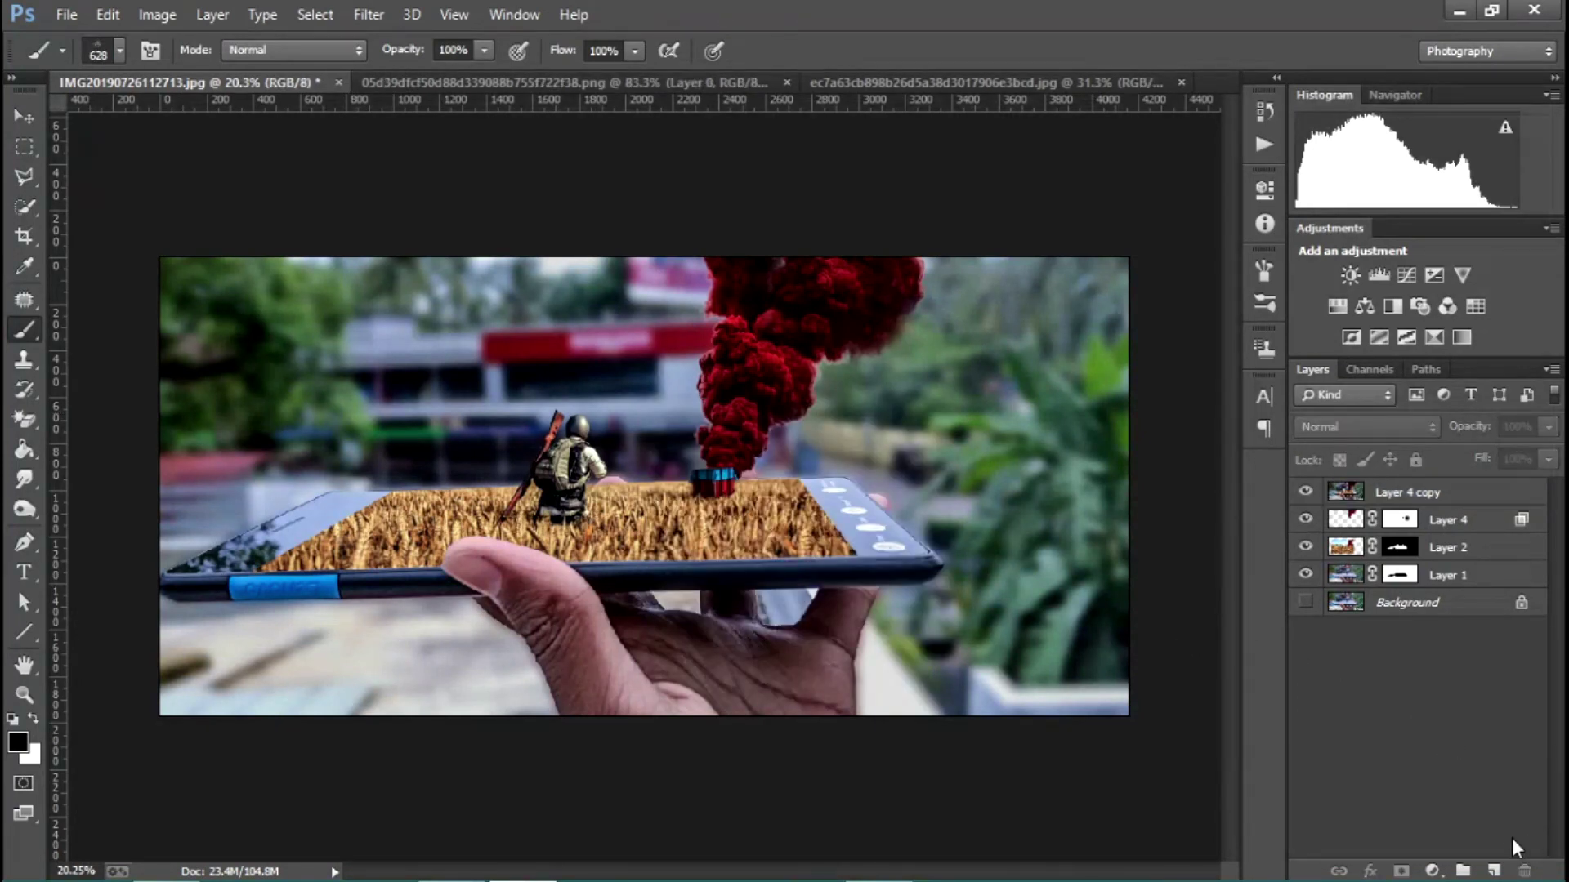
left_click(1493, 873)
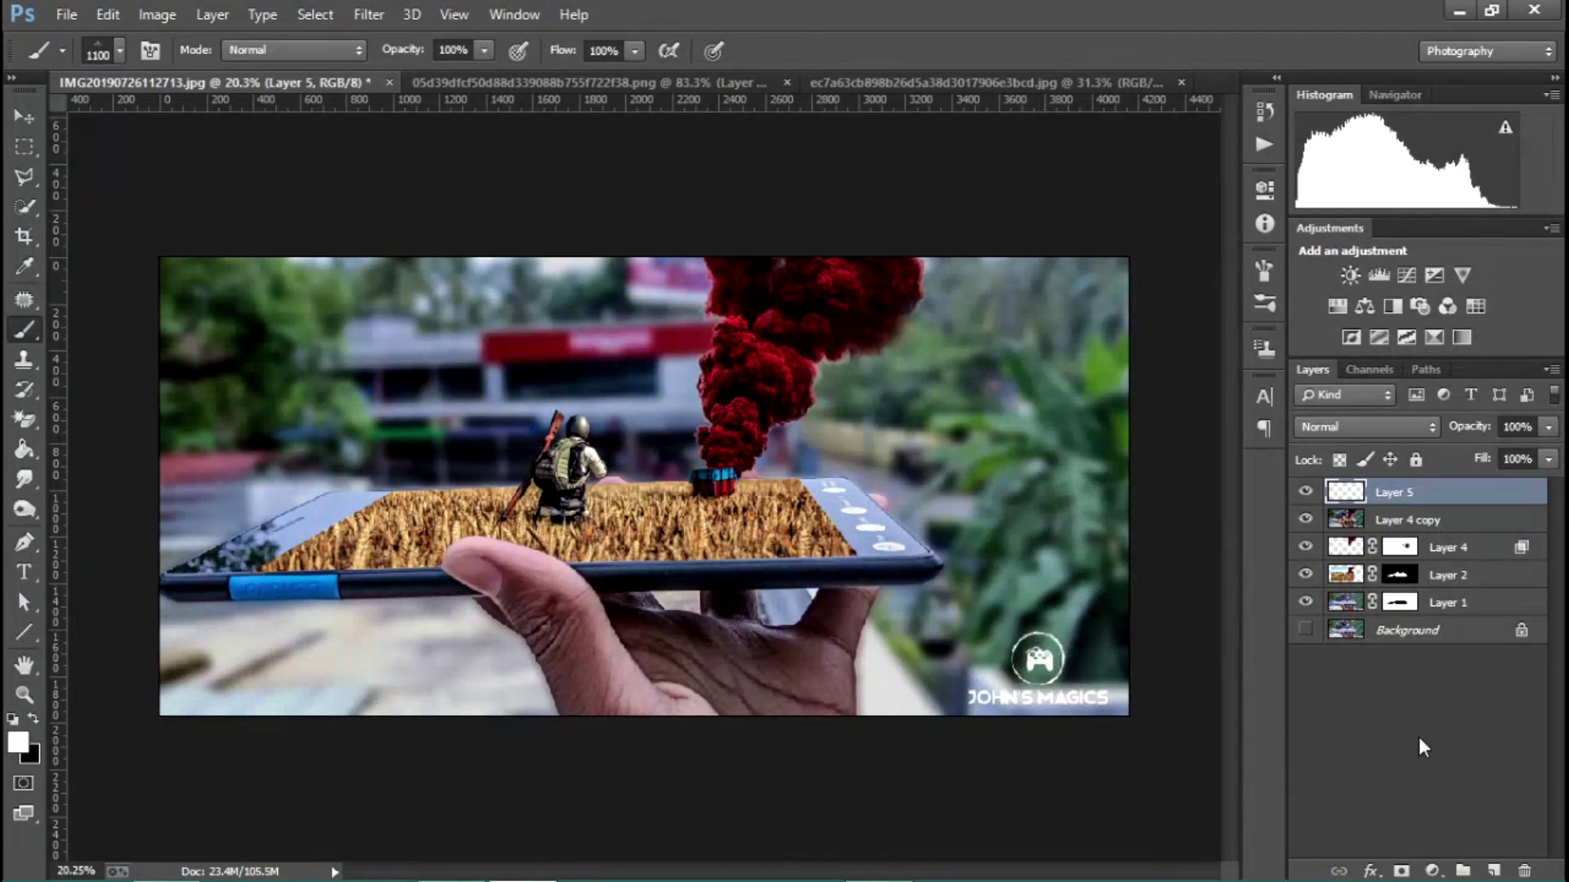
scroll(644, 486, "down", 4)
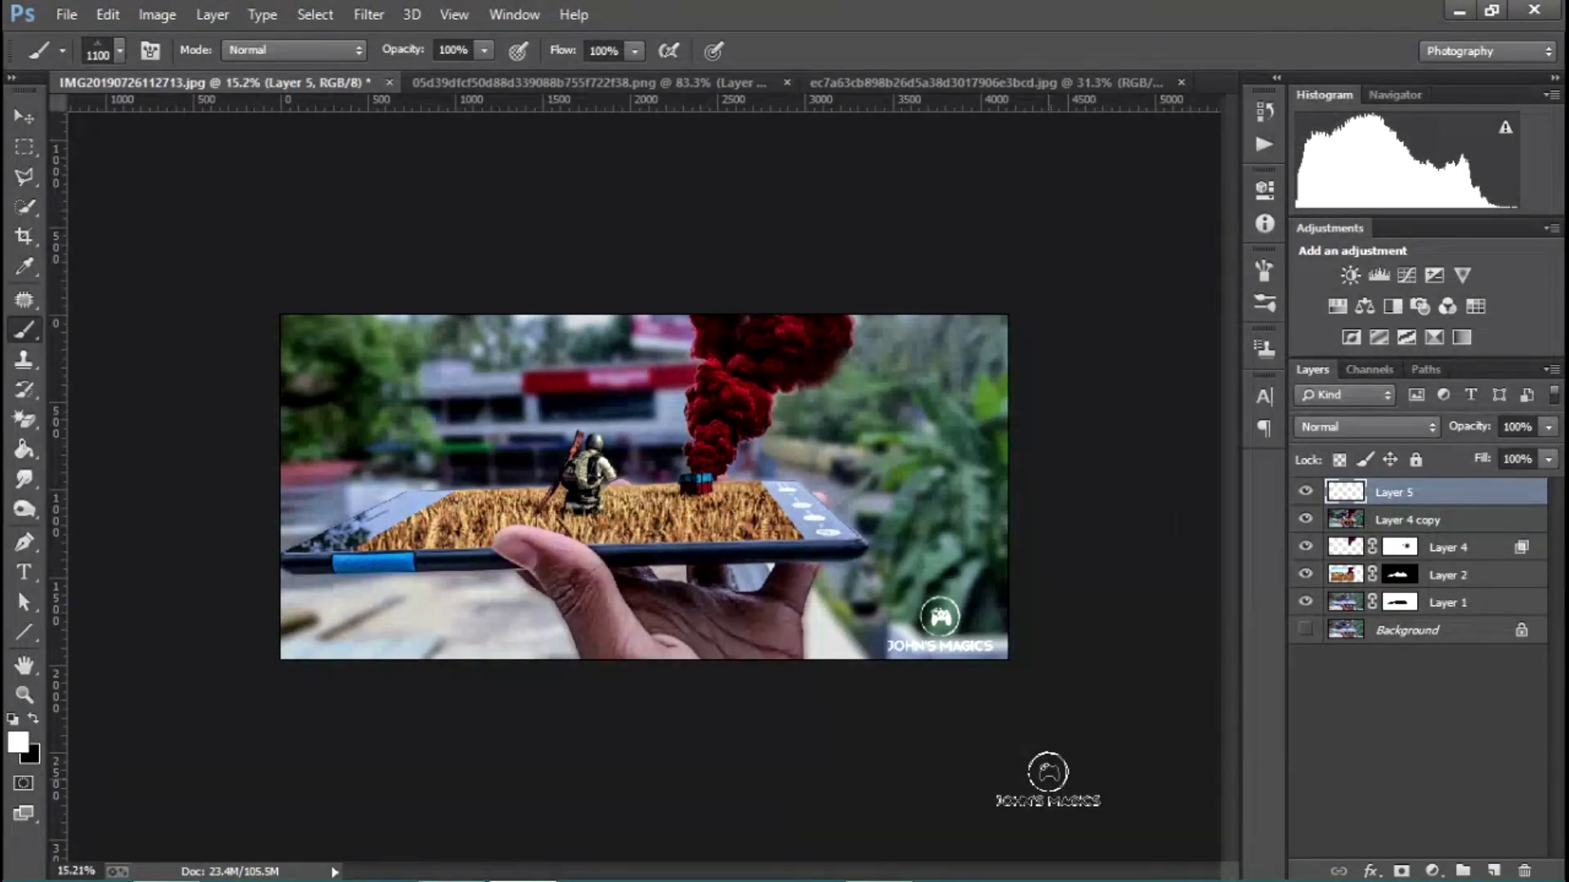